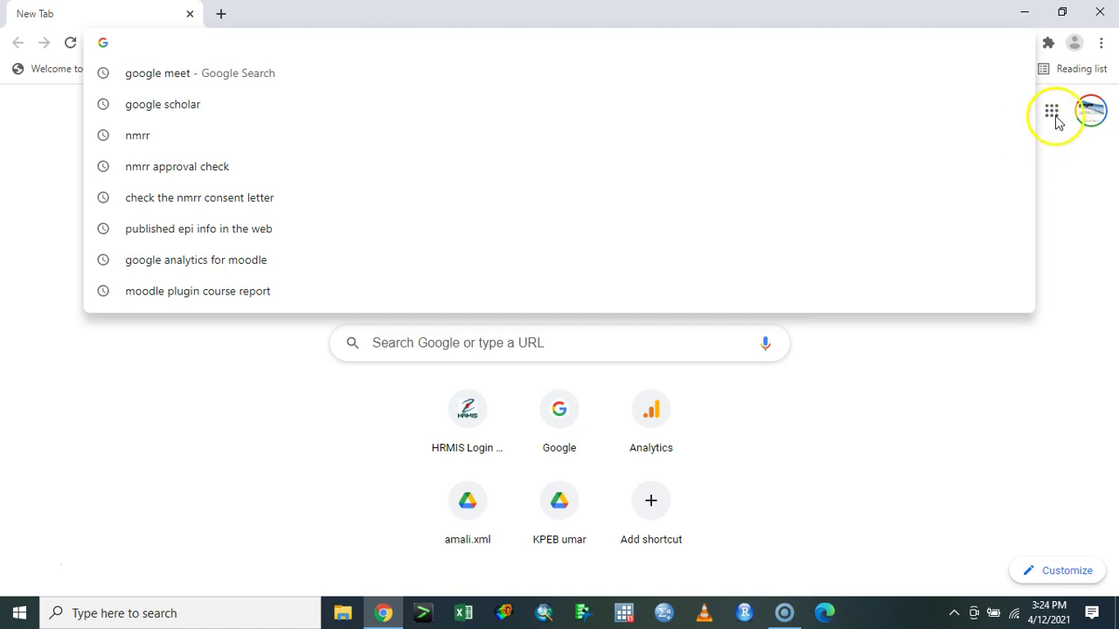
- Open Google Drive from the Google apps grid on Chrome's new-tab page
{"action": "left_click", "coordinate": [1053, 112]}
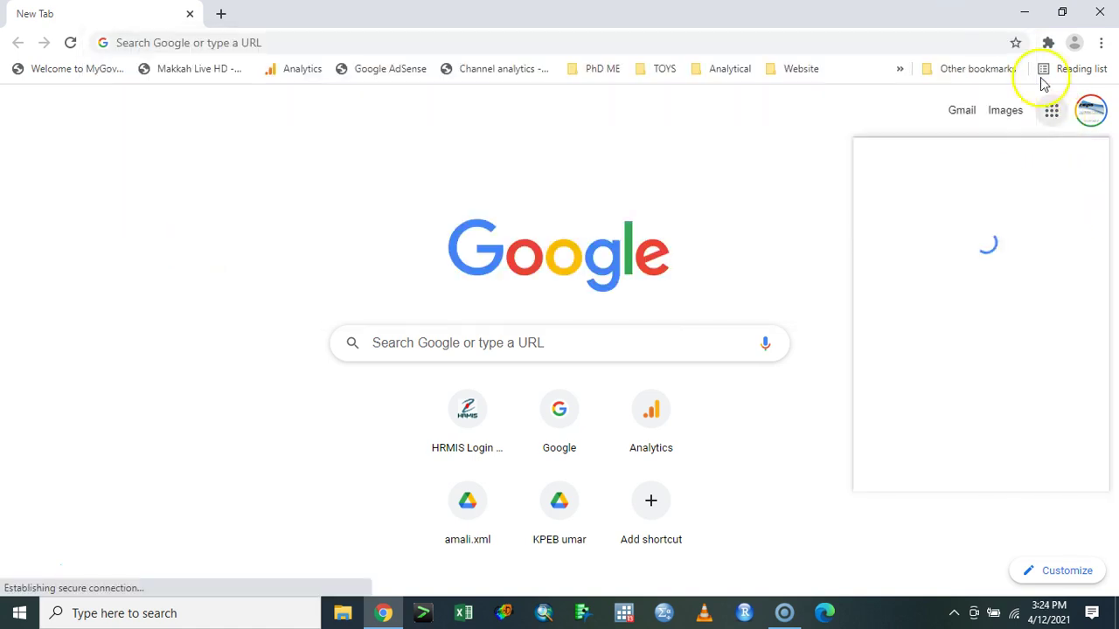
{"action": "left_click", "coordinate": [1052, 116]}
{"action": "left_click", "coordinate": [1054, 121]}
{"action": "left_click", "coordinate": [1054, 120]}
{"action": "left_click", "coordinate": [1054, 121]}
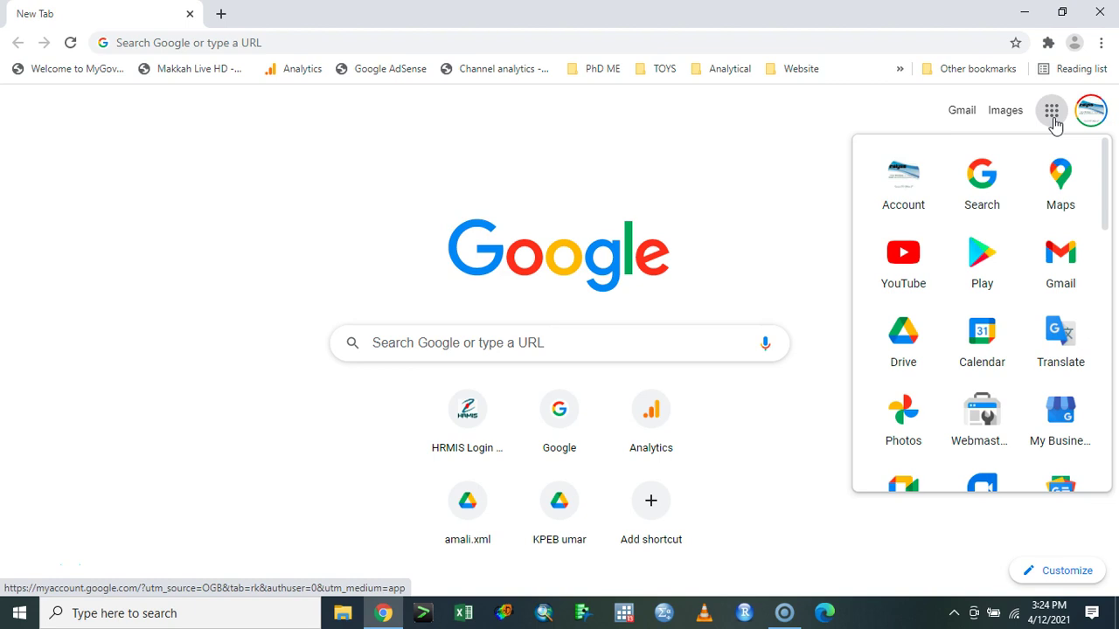
{"action": "left_click", "coordinate": [904, 341]}
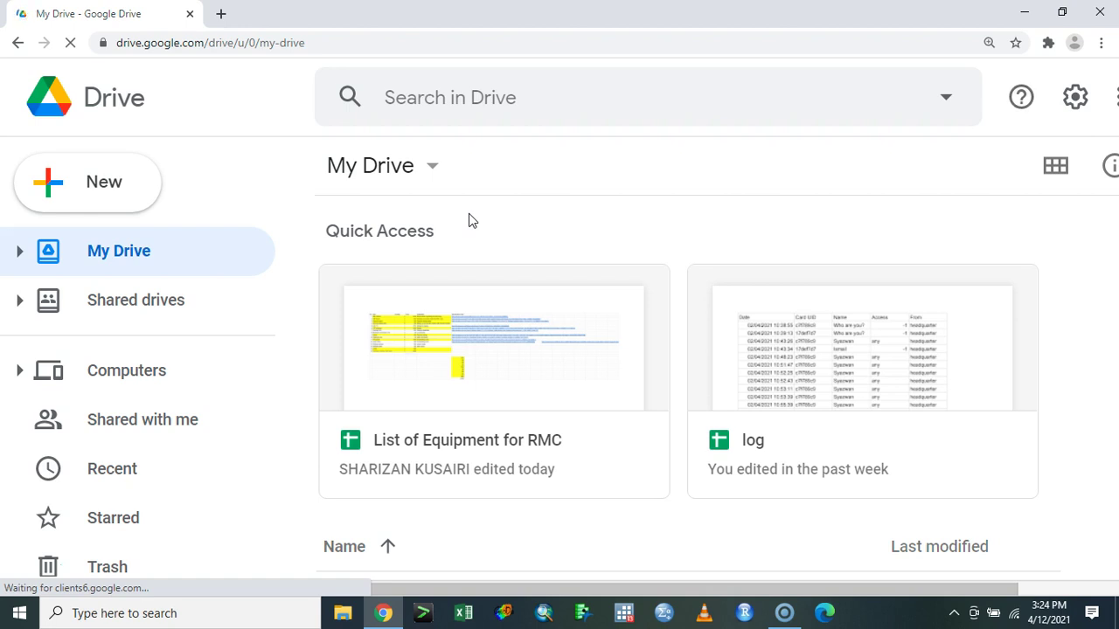
- Search Drive for 'dkp', open the 000 DKP Academic folder, and zoom the page out
{"action": "scroll", "coordinate": [468, 221], "scroll_direction": "down", "scroll_amount": 1}
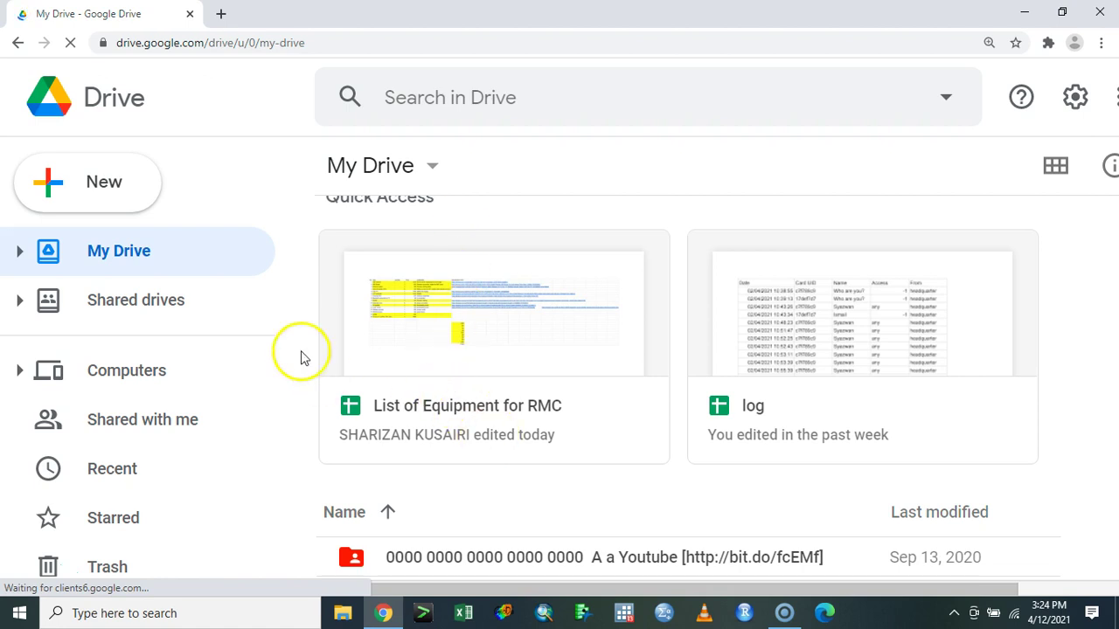
{"action": "left_click", "coordinate": [579, 97]}
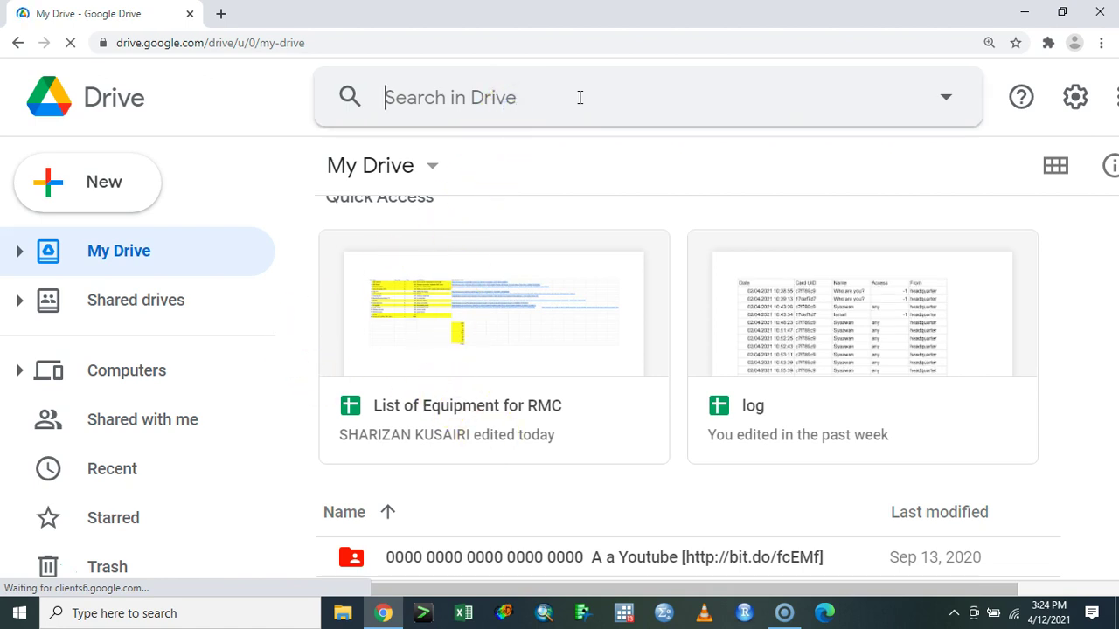
{"action": "type", "text": "dkp"}
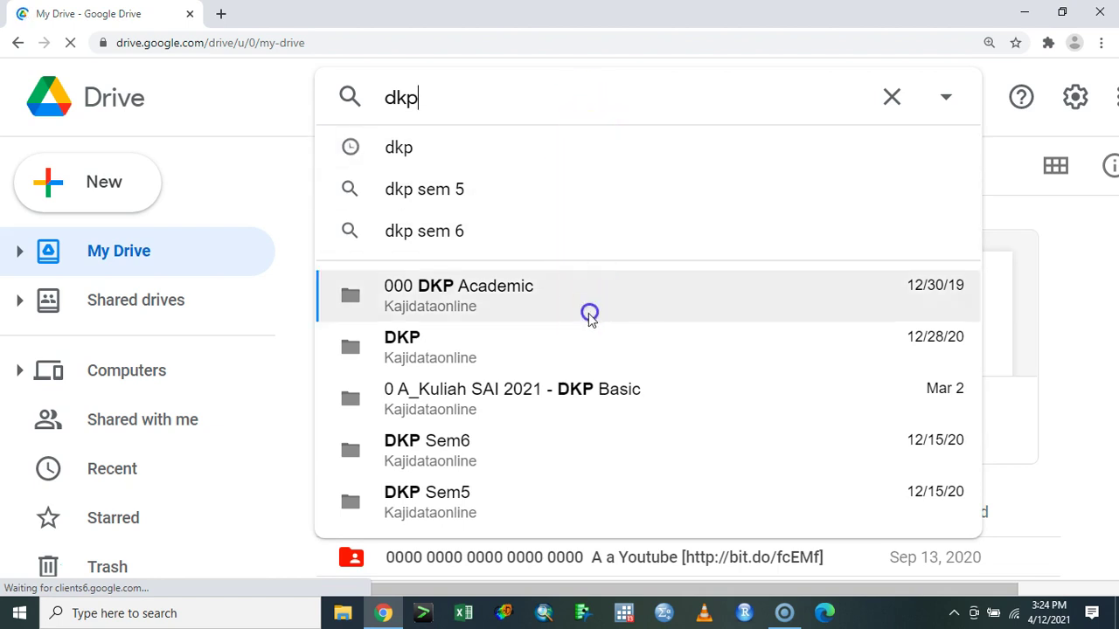
{"action": "left_click", "coordinate": [590, 317]}
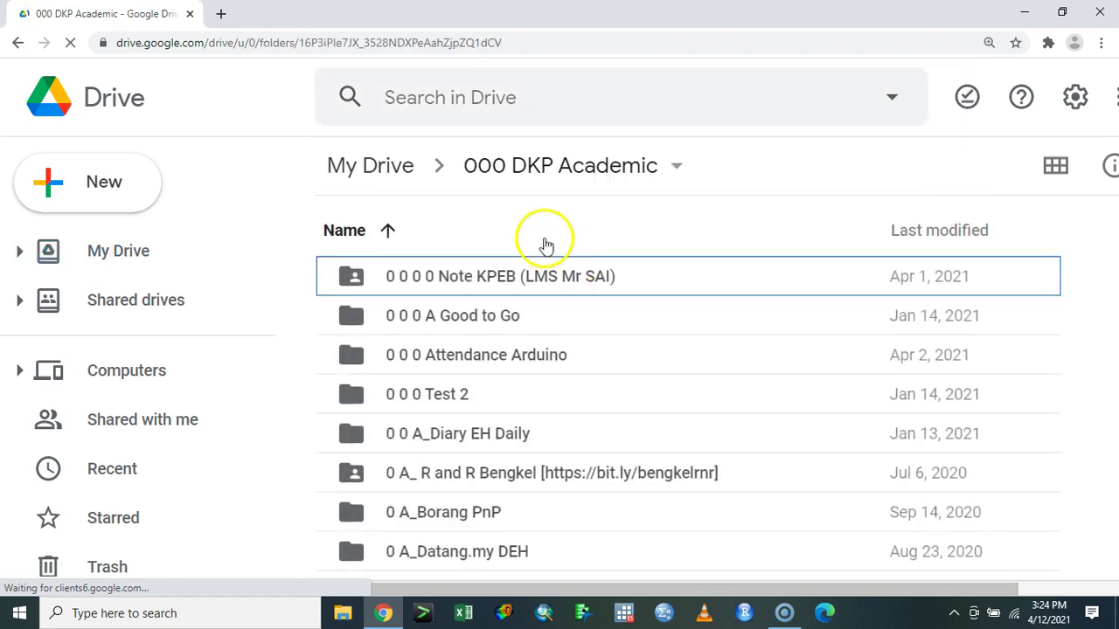
{"action": "key", "text": "ctrl+minus"}
{"action": "key", "text": "ctrl+minus"}
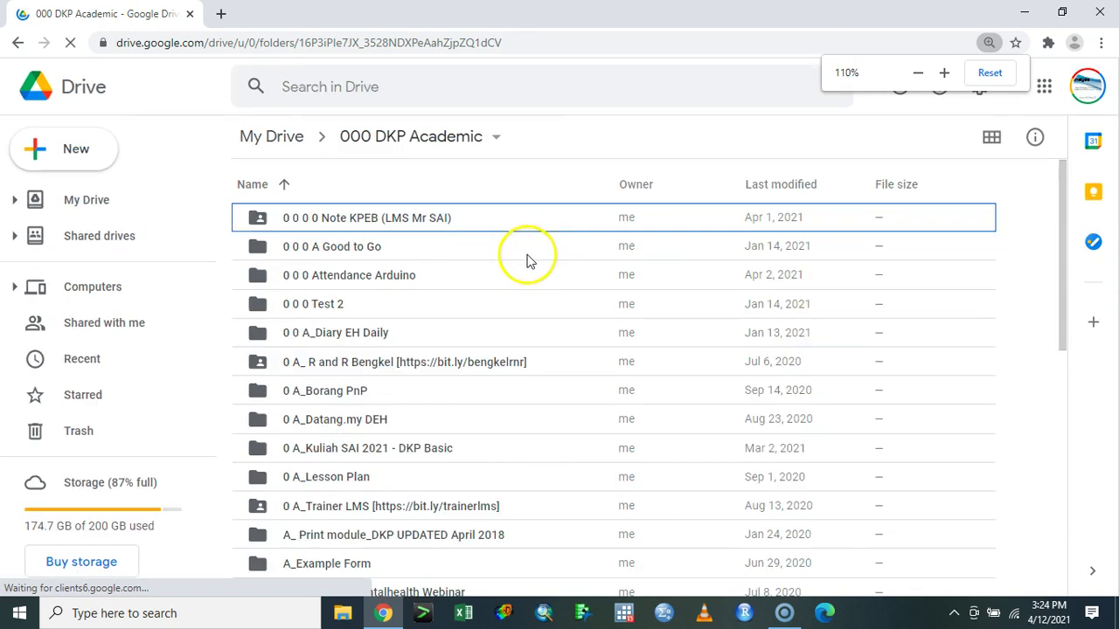
- Open the Note KPEB folder
{"action": "left_click", "coordinate": [476, 220]}
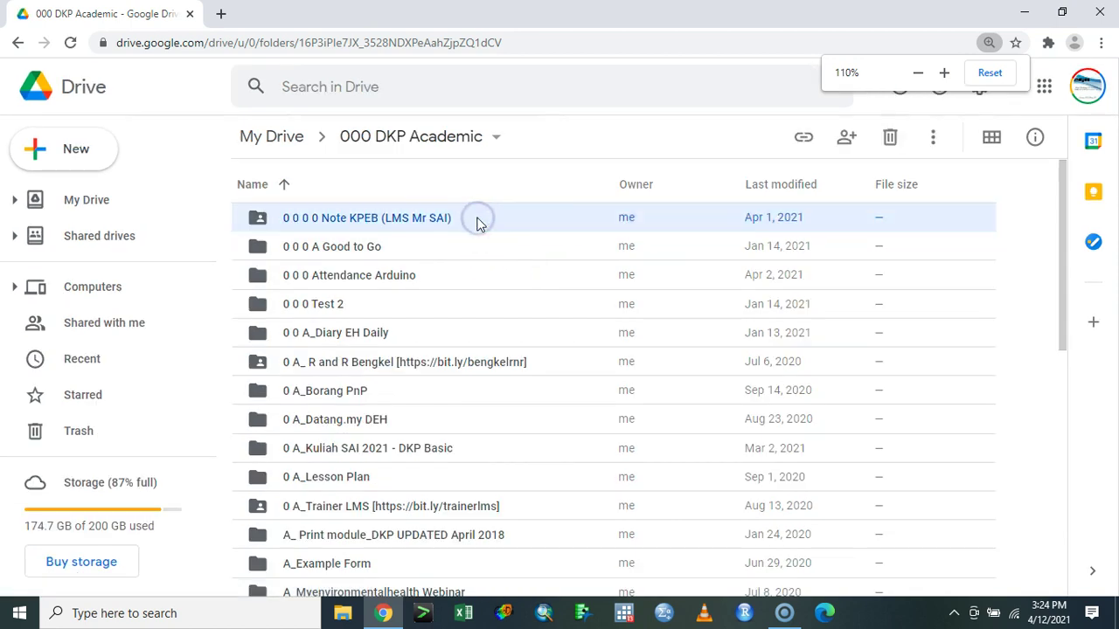
{"action": "double_click", "coordinate": [476, 221]}
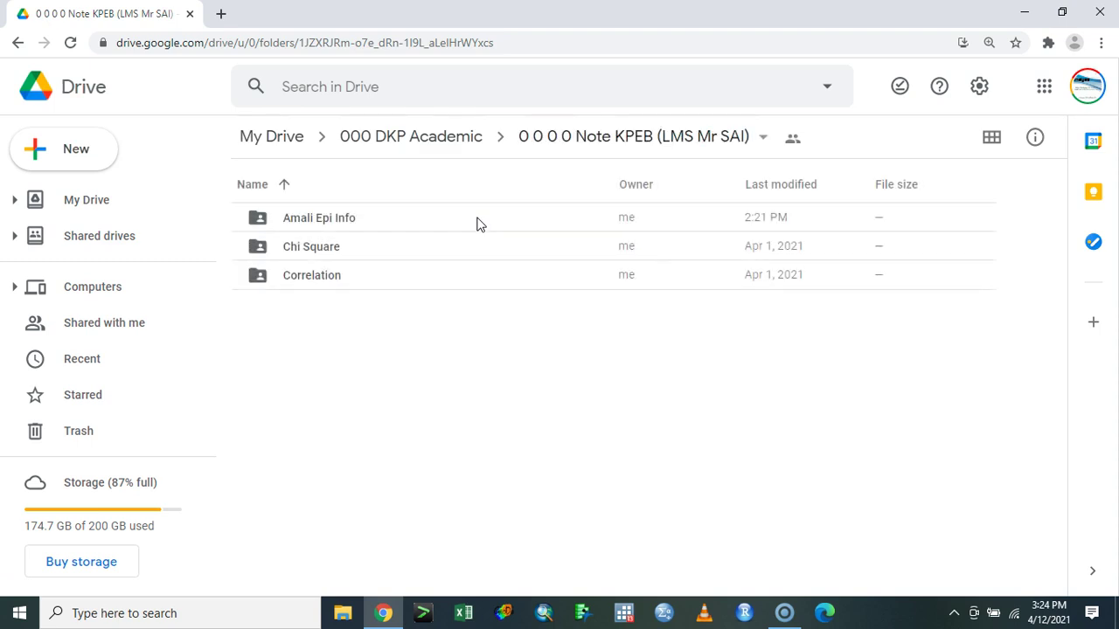
{"action": "left_click", "coordinate": [386, 229]}
- Browse the Windows app list, then close it without launching anything
{"action": "left_click", "coordinate": [17, 613]}
{"action": "scroll", "coordinate": [131, 455], "scroll_direction": "down", "scroll_amount": 5}
{"action": "scroll", "coordinate": [155, 508], "scroll_direction": "down", "scroll_amount": 3}
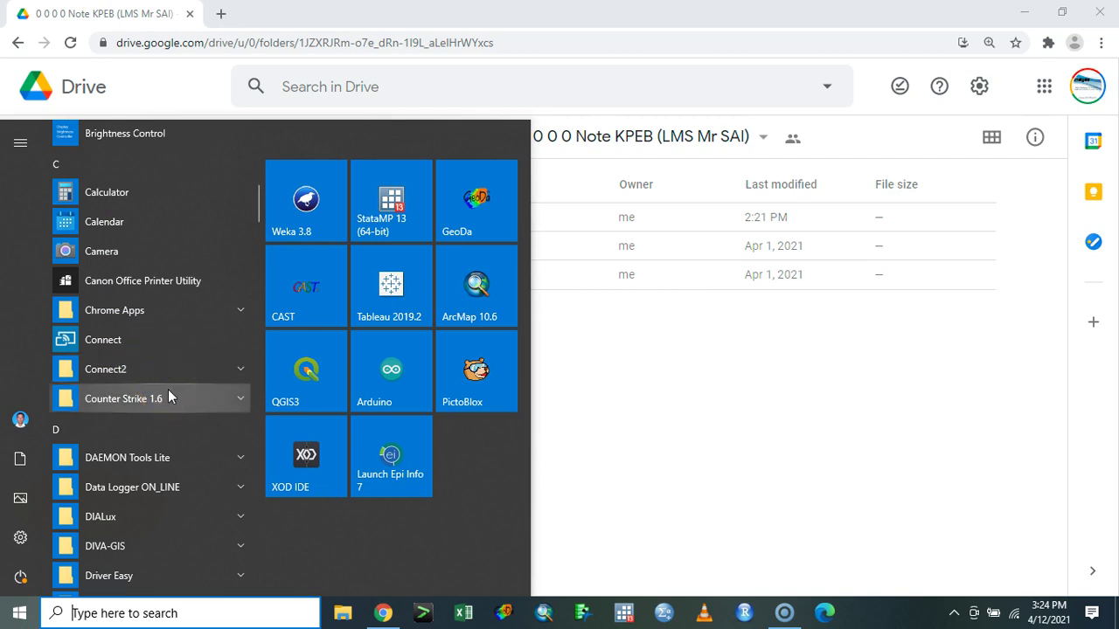
{"action": "left_click", "coordinate": [699, 369]}
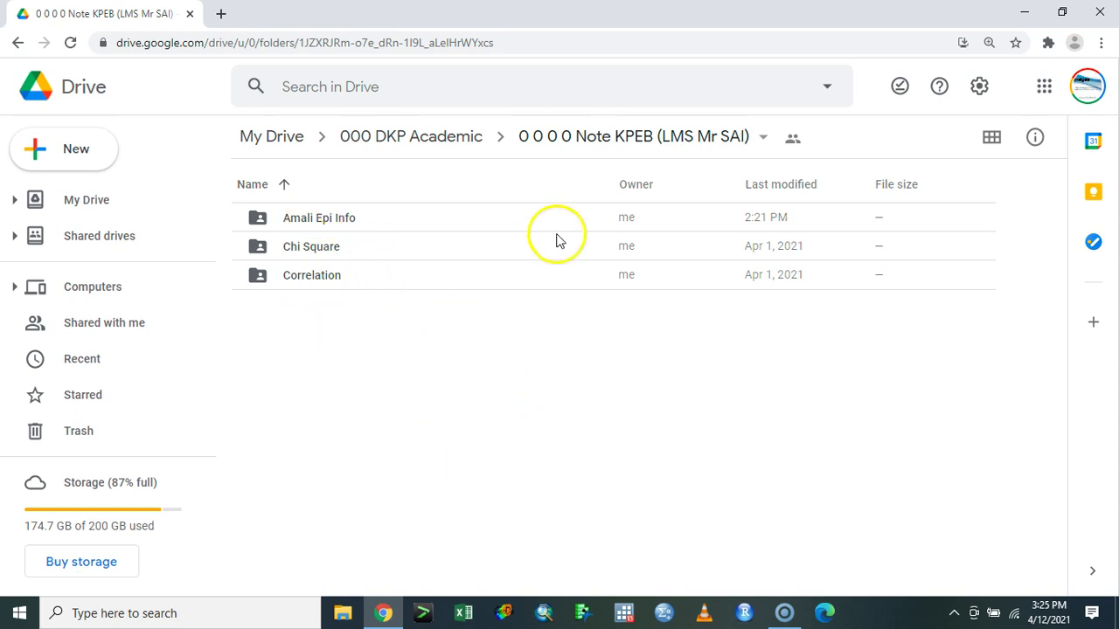
- Create a folder named 'Borang Siasatan Penyakit' in Note KPEB and open it
{"action": "left_click", "coordinate": [94, 166]}
{"action": "left_click", "coordinate": [149, 167]}
{"action": "type", "text": "Borang"}
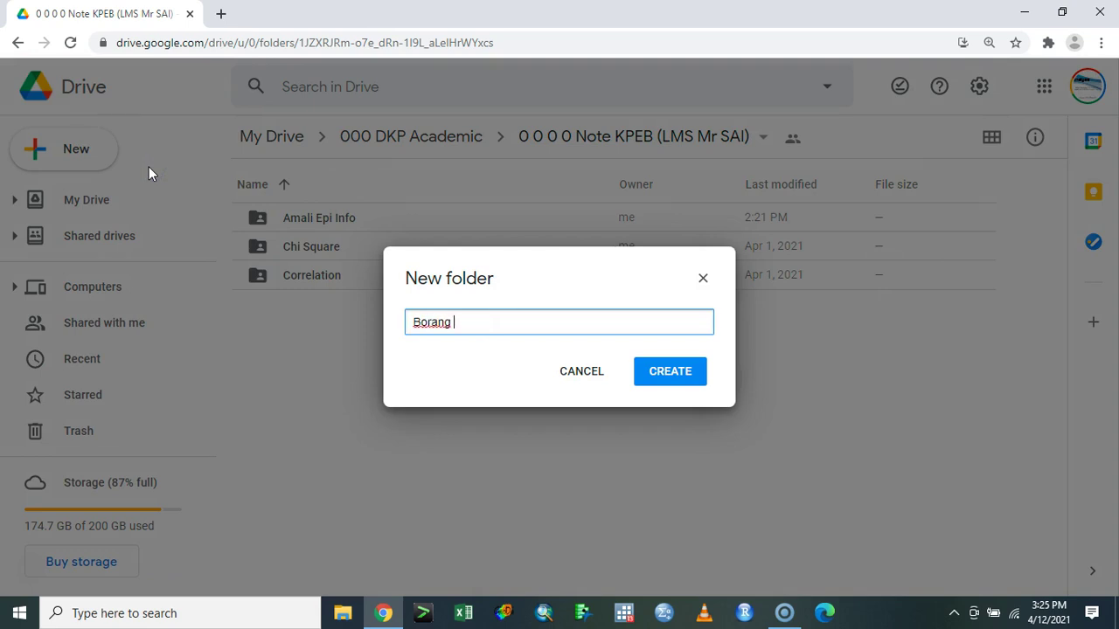
{"action": "key", "text": "ctrl+a"}
{"action": "type", "text": "Bo"}
{"action": "key", "text": "Return"}
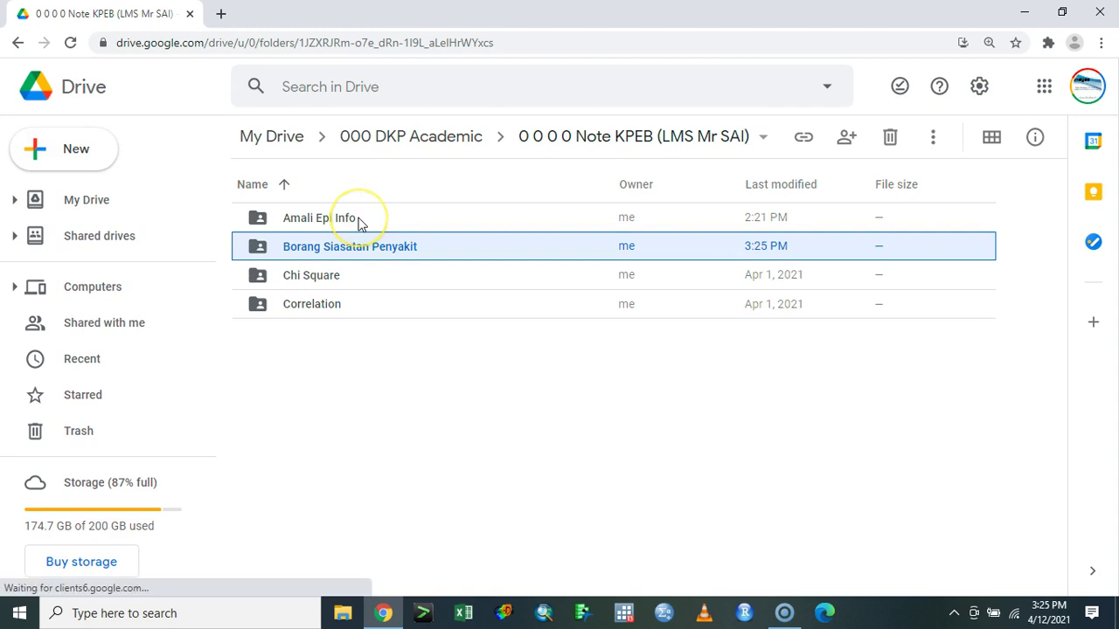
{"action": "double_click", "coordinate": [400, 244]}
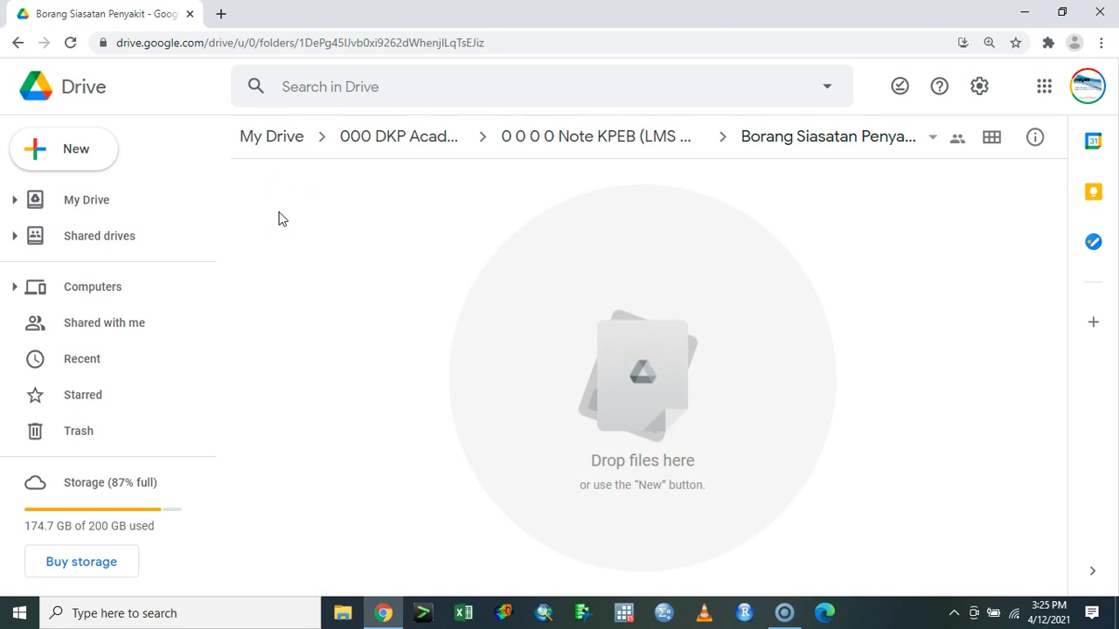
- Create a new Google Form in Borang Siasatan Penyakit, accepting the shared-folder prompt
{"action": "left_click", "coordinate": [75, 149]}
{"action": "left_click", "coordinate": [175, 353]}
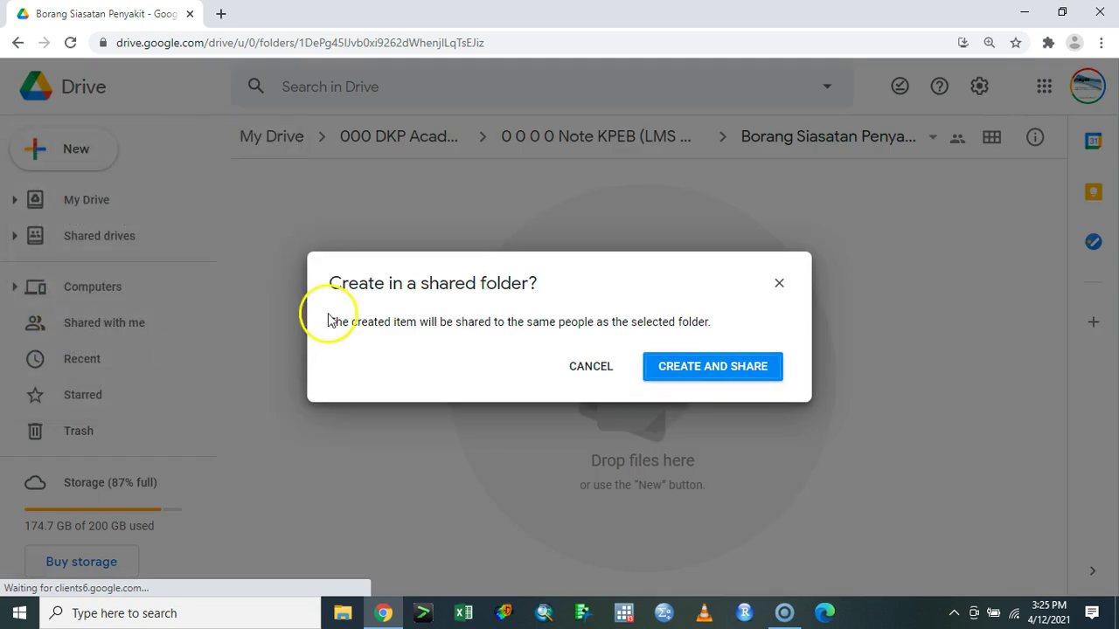
{"action": "left_click", "coordinate": [714, 371]}
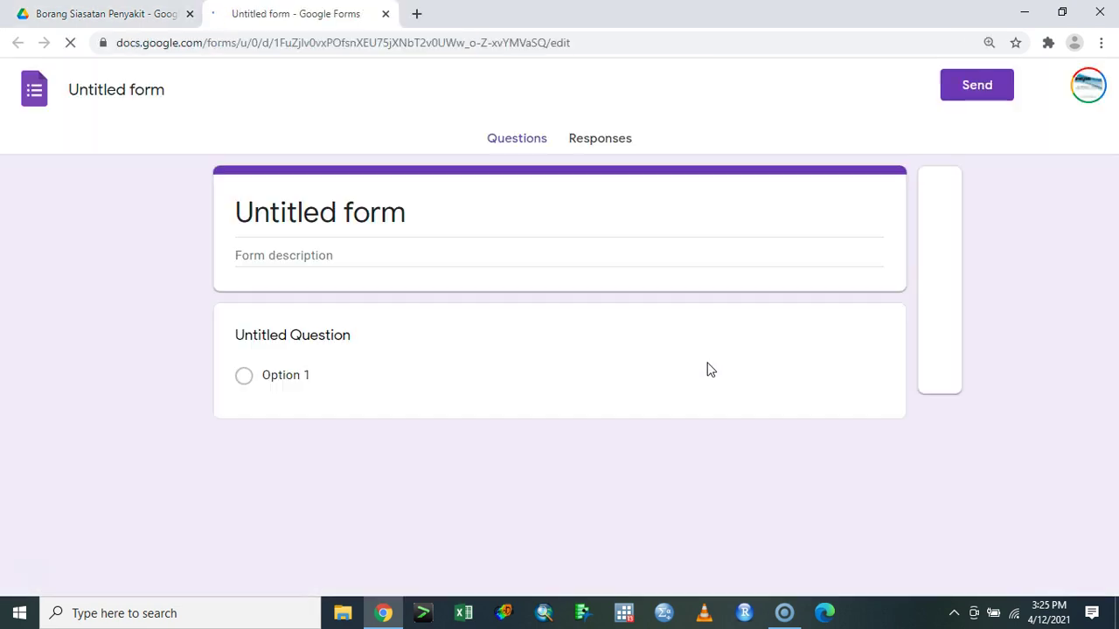
- Title the form 'Borang Food Borne' and select the first question's title text
{"action": "left_click", "coordinate": [149, 96]}
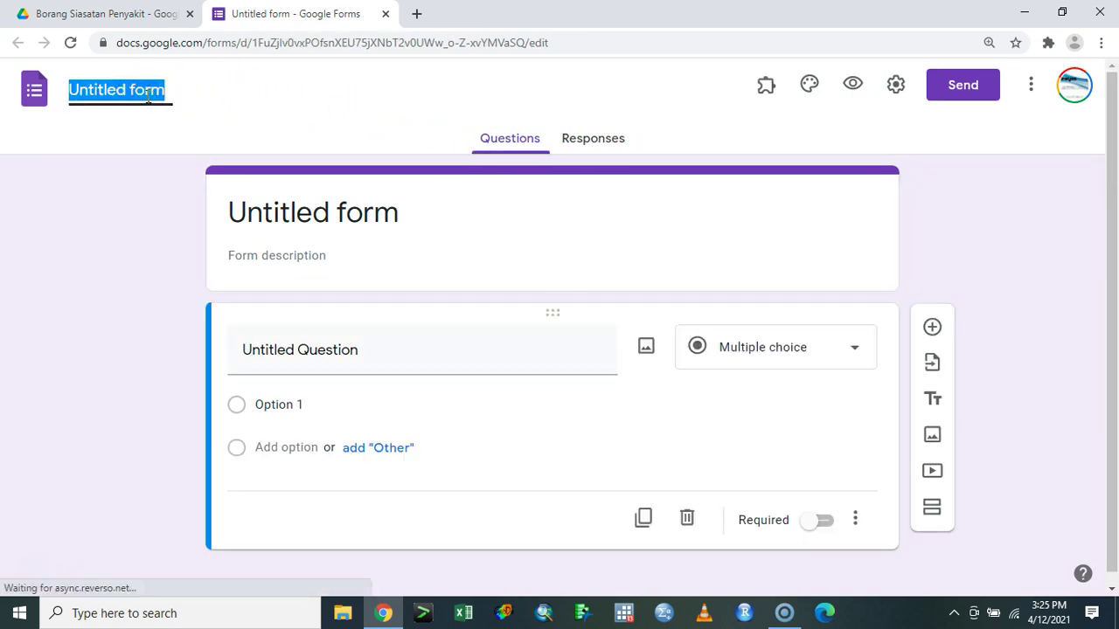
{"action": "type", "text": "Borang Fo"}
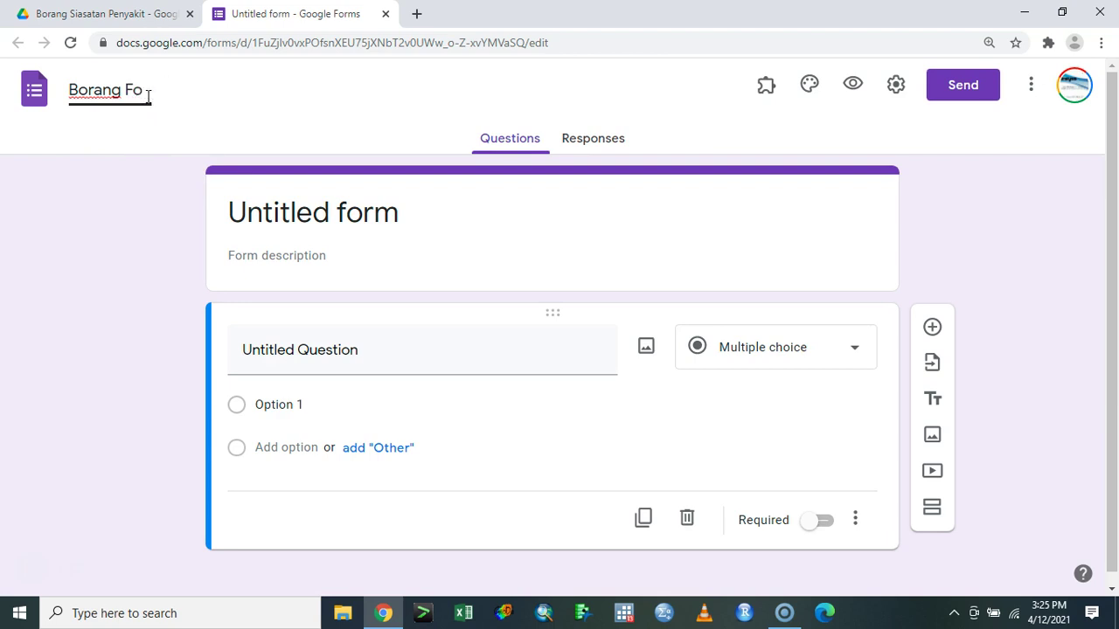
{"action": "type", "text": "od Borne"}
{"action": "left_click", "coordinate": [300, 212]}
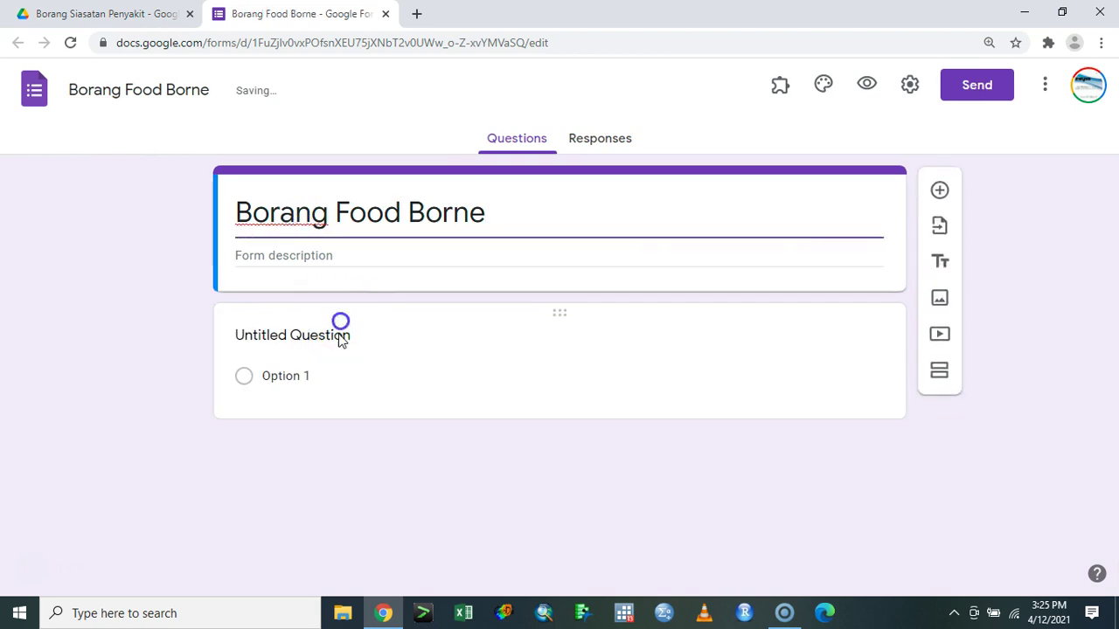
{"action": "left_click", "coordinate": [341, 340]}
{"action": "triple_click", "coordinate": [362, 350]}
- Create a required Status question with options Kes and Kawalan, then duplicate it
{"action": "type", "text": "S"}
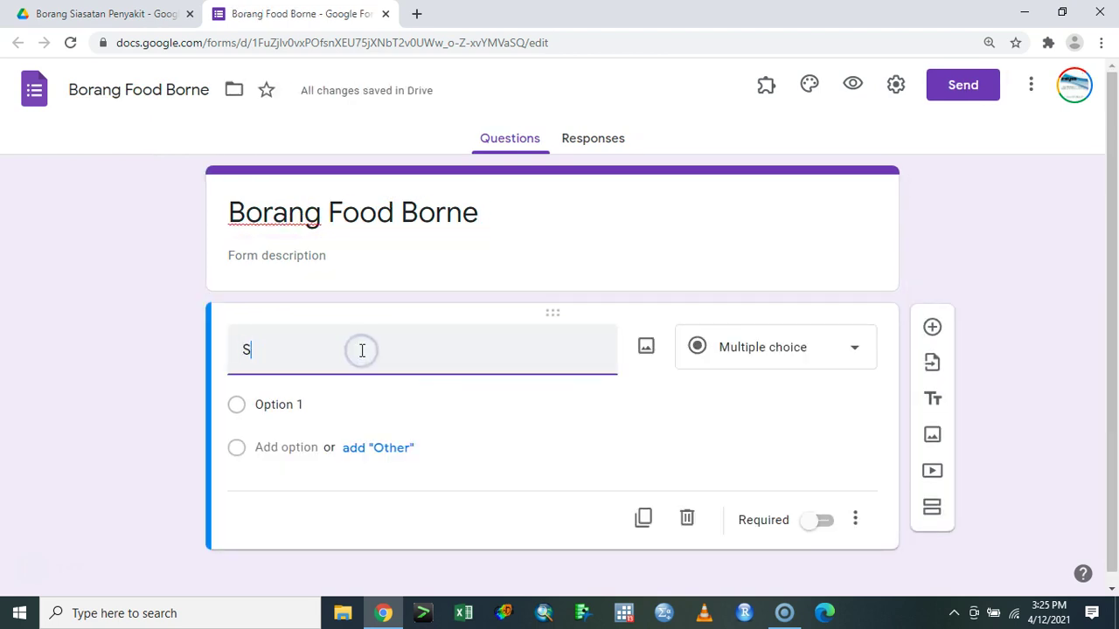
{"action": "type", "text": "tatus"}
{"action": "left_click", "coordinate": [317, 407]}
{"action": "type", "text": "Kes"}
{"action": "left_click", "coordinate": [268, 448]}
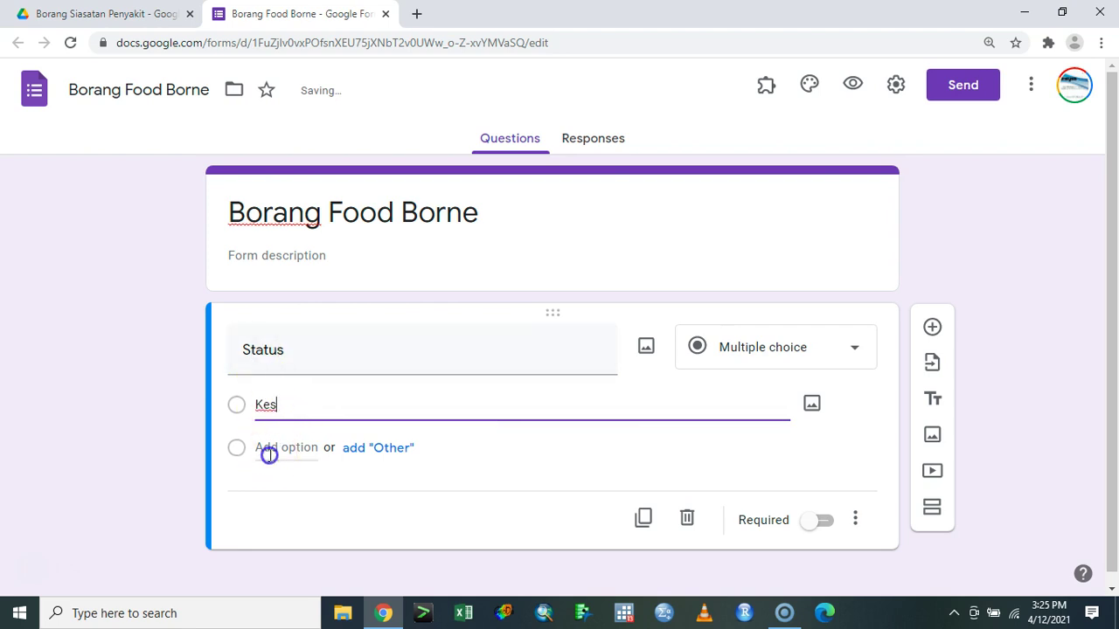
{"action": "type", "text": "Kawalan"}
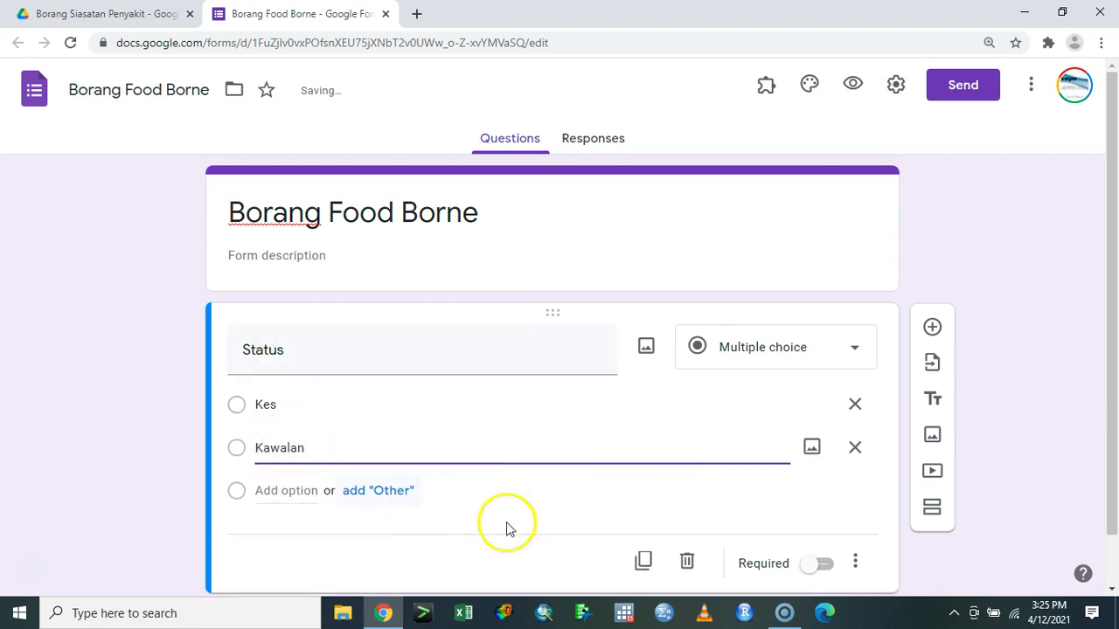
{"action": "left_click", "coordinate": [822, 564]}
{"action": "left_click", "coordinate": [643, 561]}
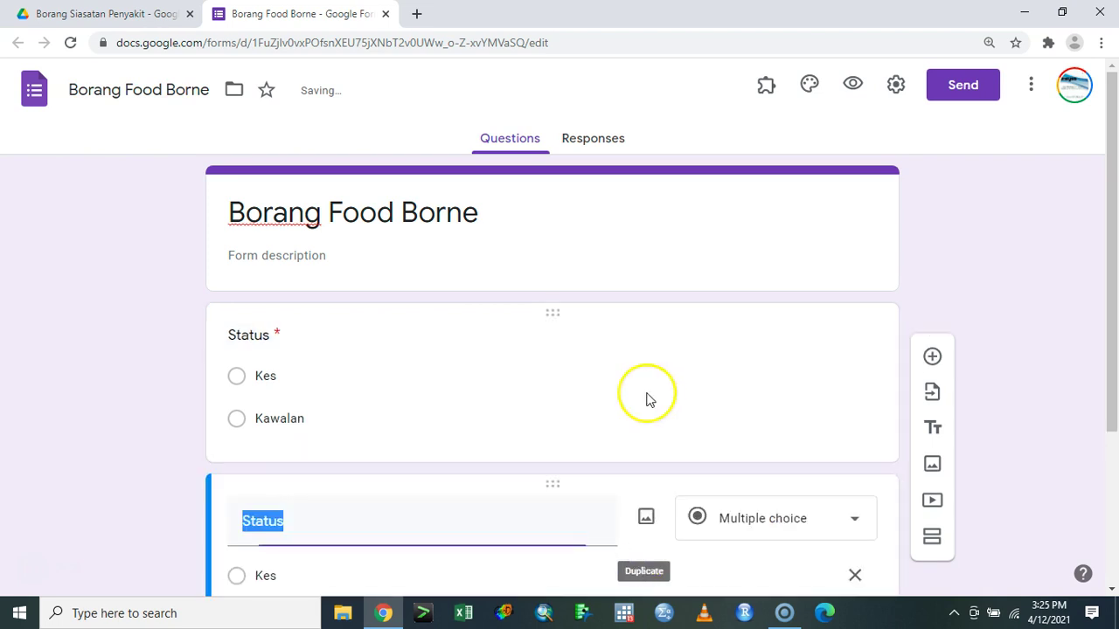
- Retitle the copy Jantina with options Male and Female, then duplicate it
{"action": "type", "text": "Jantina"}
{"action": "left_click", "coordinate": [362, 351]}
{"action": "type", "text": "Male"}
{"action": "key", "text": "Tab"}
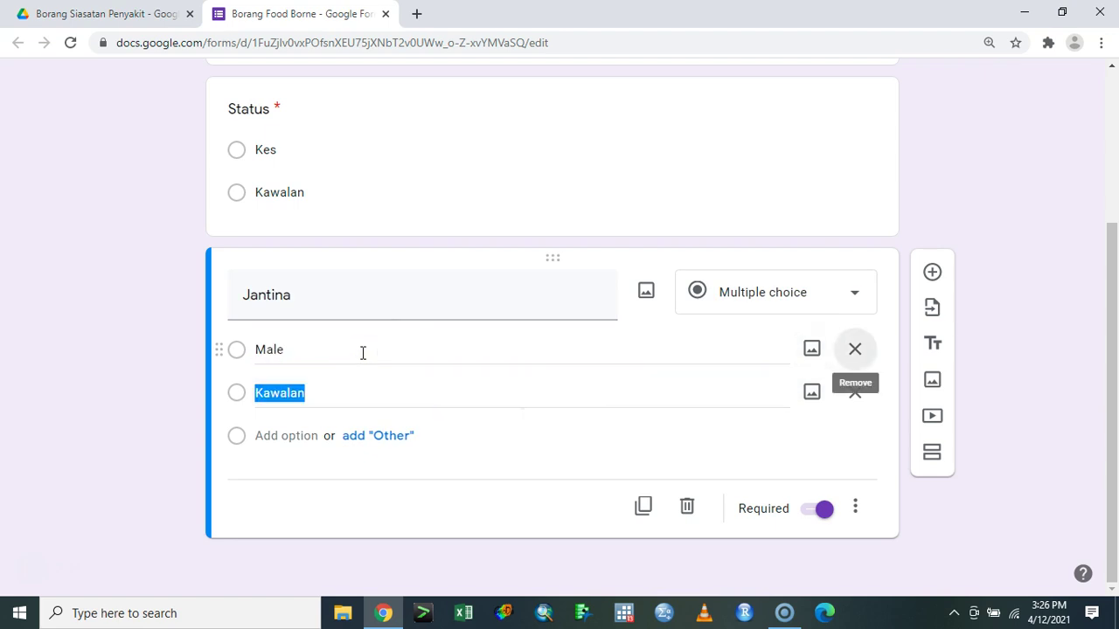
{"action": "type", "text": "Female"}
{"action": "left_click", "coordinate": [643, 507]}
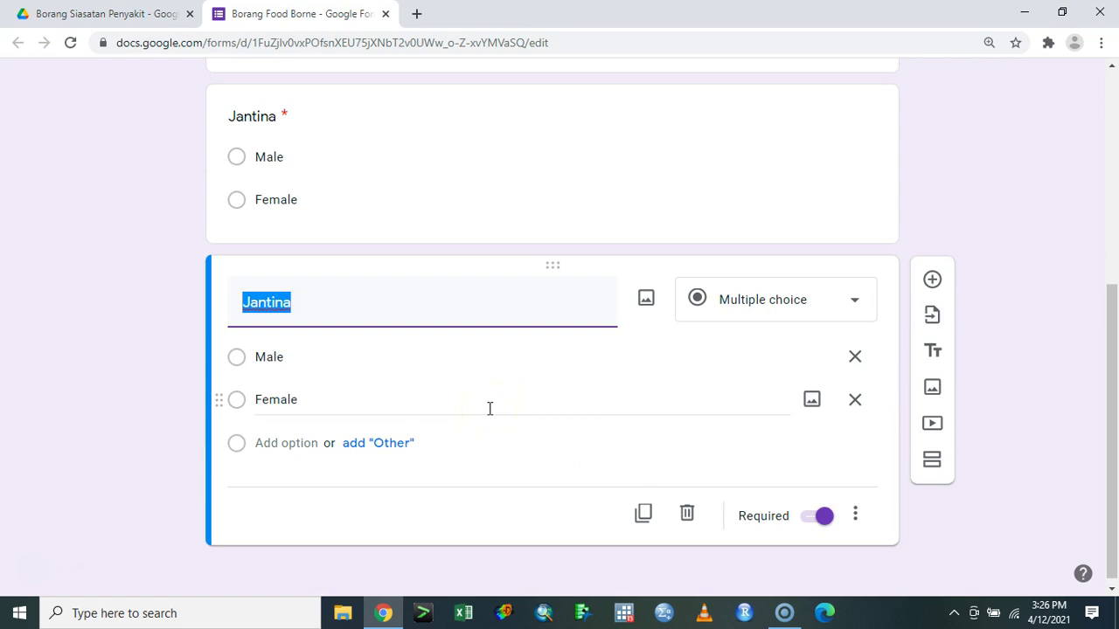
- Retitle the next copy Age as a short-answer question and duplicate it
{"action": "type", "text": "Age"}
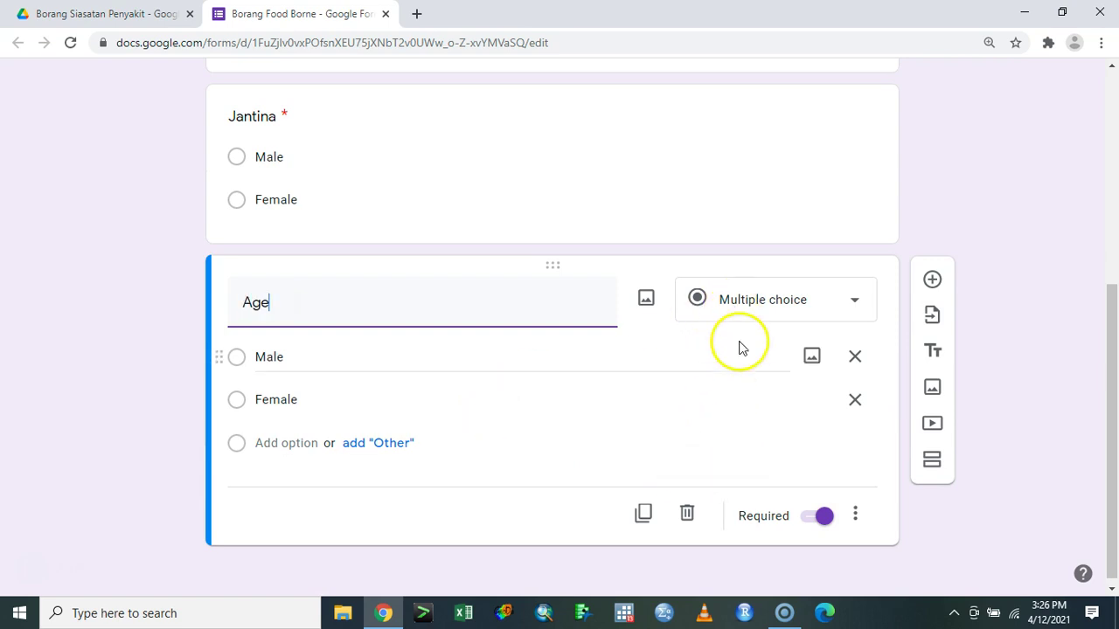
{"action": "left_click", "coordinate": [740, 299]}
{"action": "left_click", "coordinate": [740, 129]}
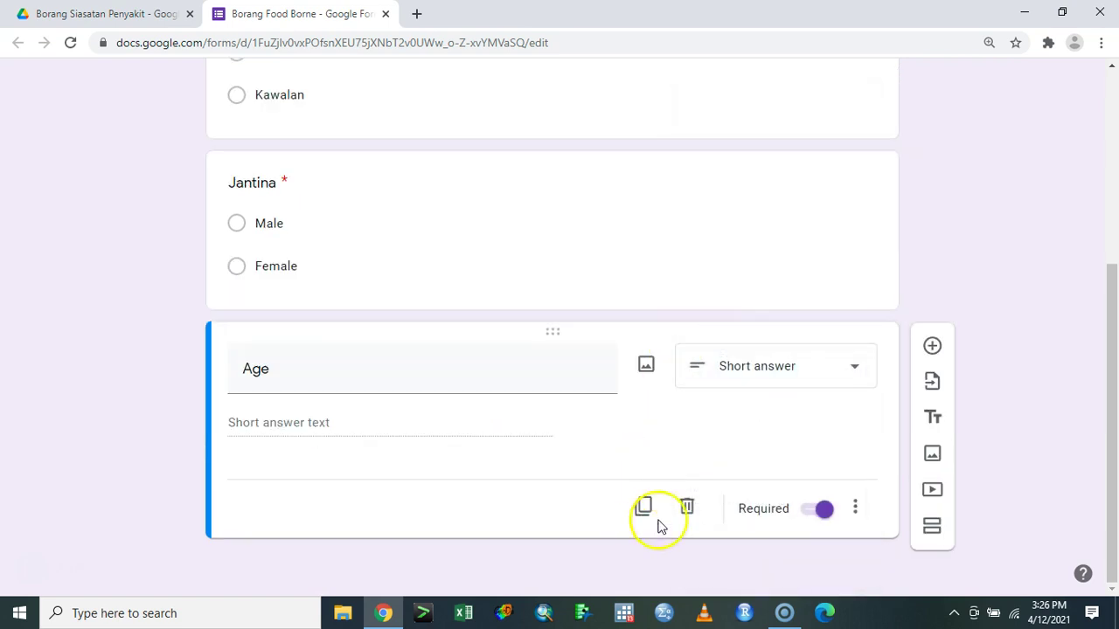
{"action": "left_click", "coordinate": [644, 509]}
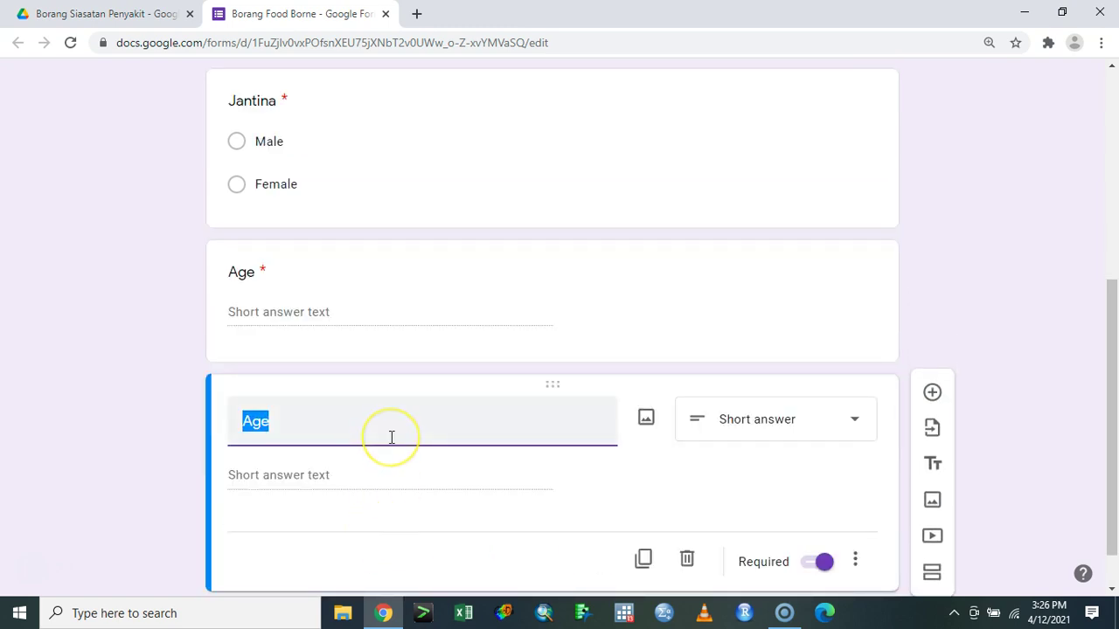
- Title the copy Darjah and make it a multiple-choice question
{"action": "type", "text": "Darjah"}
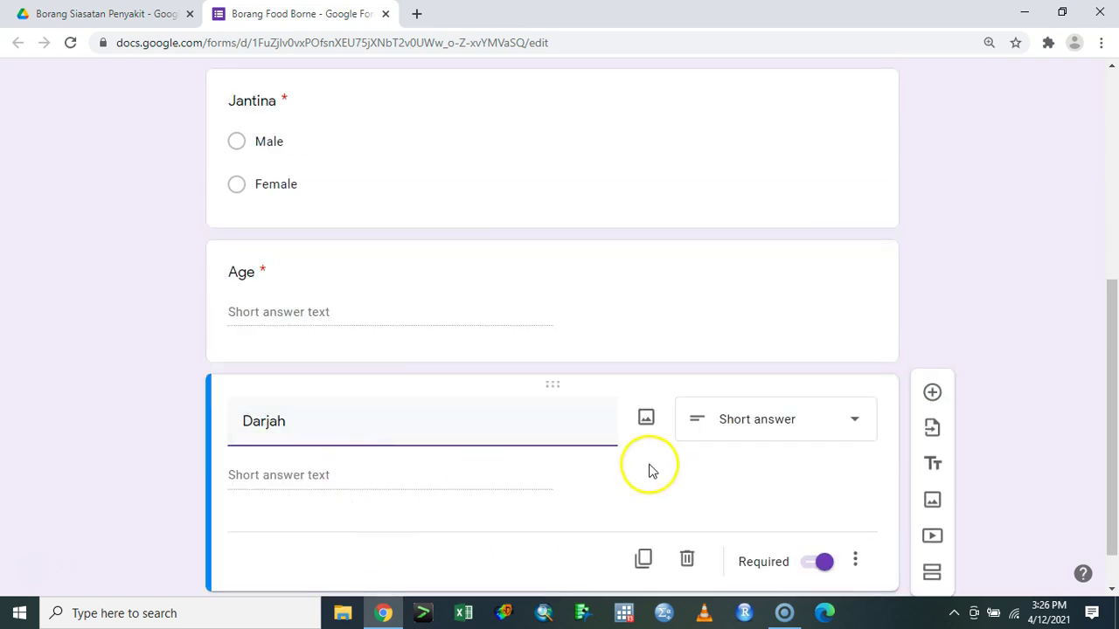
{"action": "left_click", "coordinate": [716, 418]}
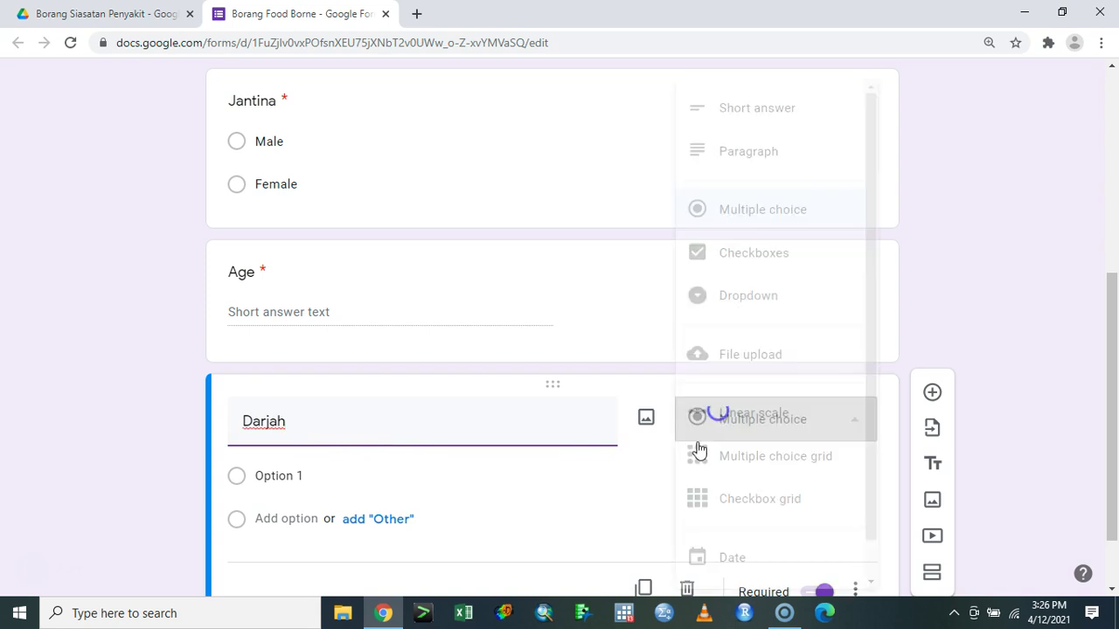
{"action": "left_click", "coordinate": [733, 119]}
{"action": "left_click", "coordinate": [712, 433]}
{"action": "left_click", "coordinate": [743, 209]}
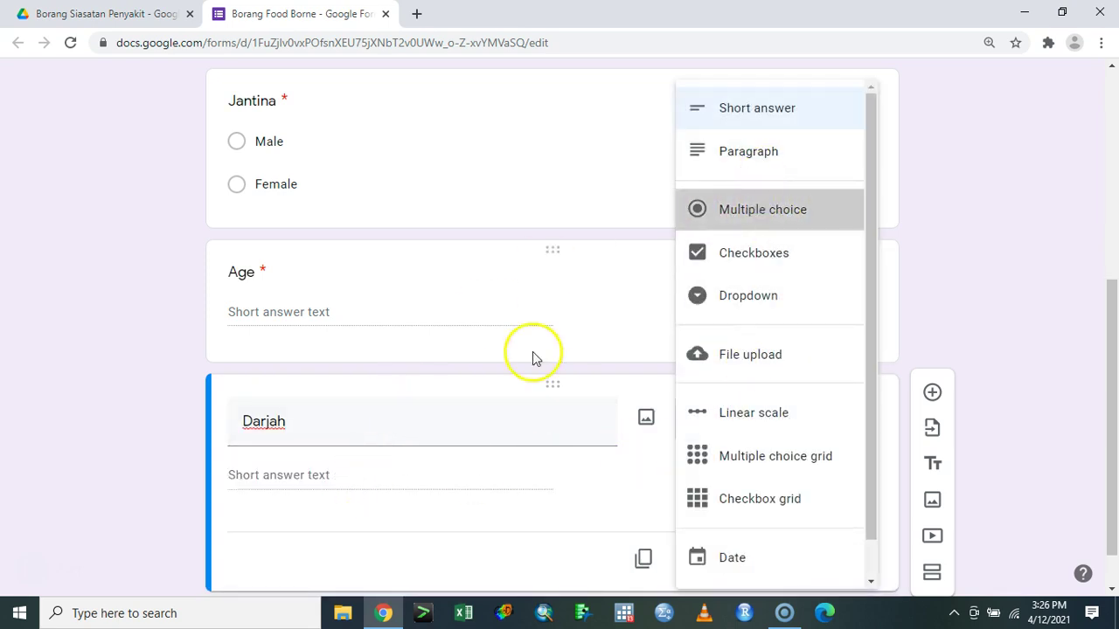
- Give Darjah the options Darjah 4, Darjah 5 and Darjah 6, then duplicate it
{"action": "left_click", "coordinate": [318, 480]}
{"action": "type", "text": "Darjah 4"}
{"action": "key", "text": "Tab"}
{"action": "key", "text": "Tab"}
{"action": "key", "text": "Return"}
{"action": "type", "text": "Dar"}
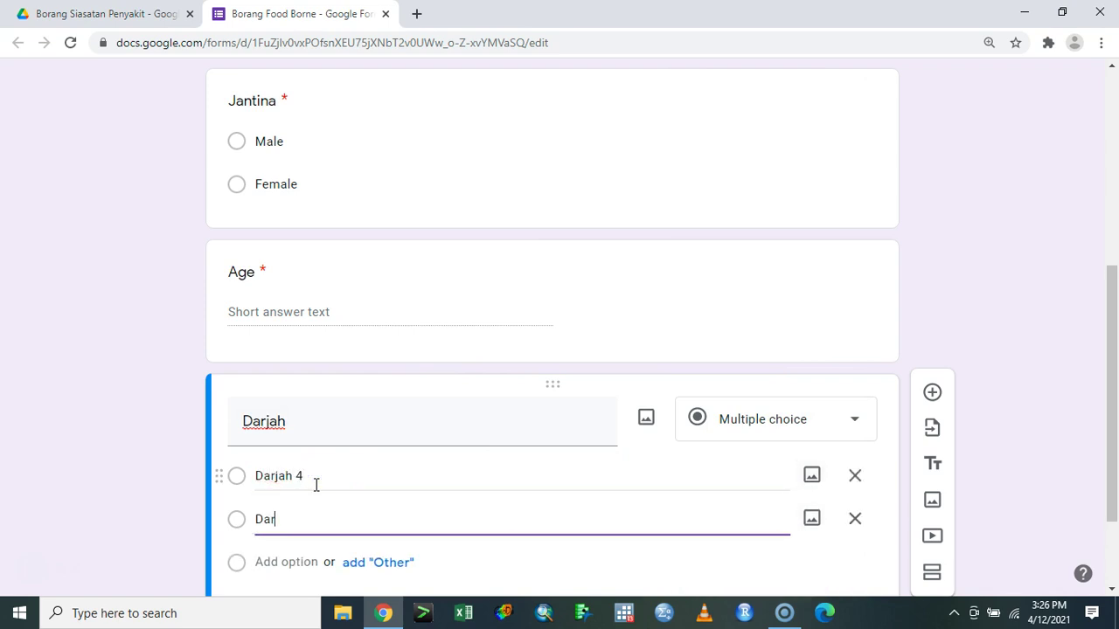
{"action": "key", "text": "Tab"}
{"action": "key", "text": "Tab"}
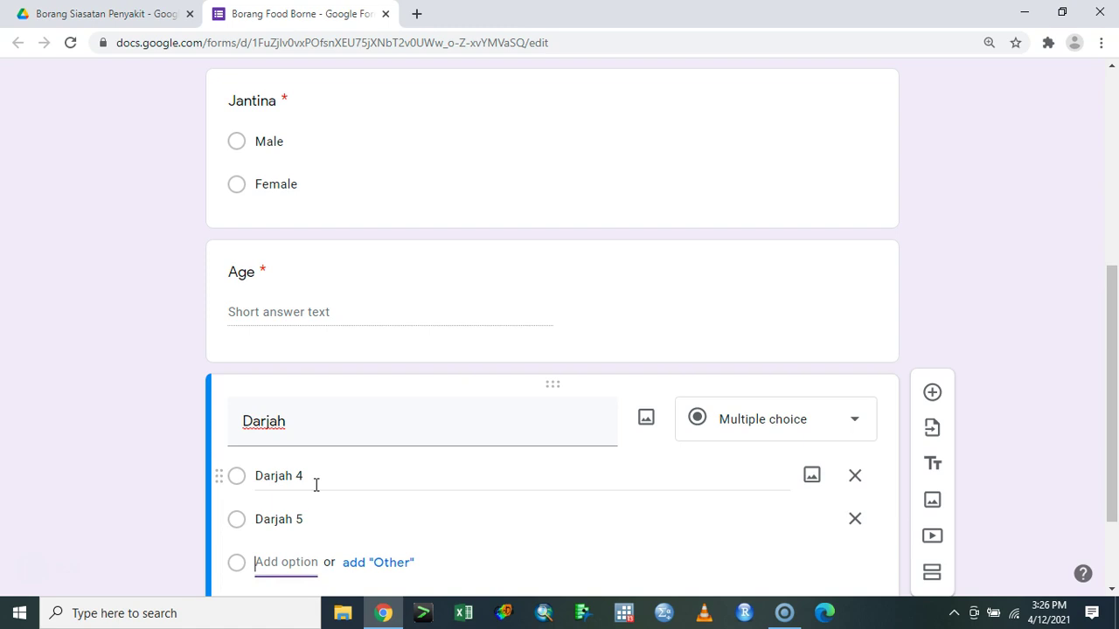
{"action": "key", "text": "Return"}
{"action": "type", "text": "Darjah 6"}
{"action": "left_click", "coordinate": [474, 427]}
{"action": "scroll", "coordinate": [568, 433], "scroll_direction": "down", "scroll_amount": 2}
{"action": "left_click", "coordinate": [643, 507]}
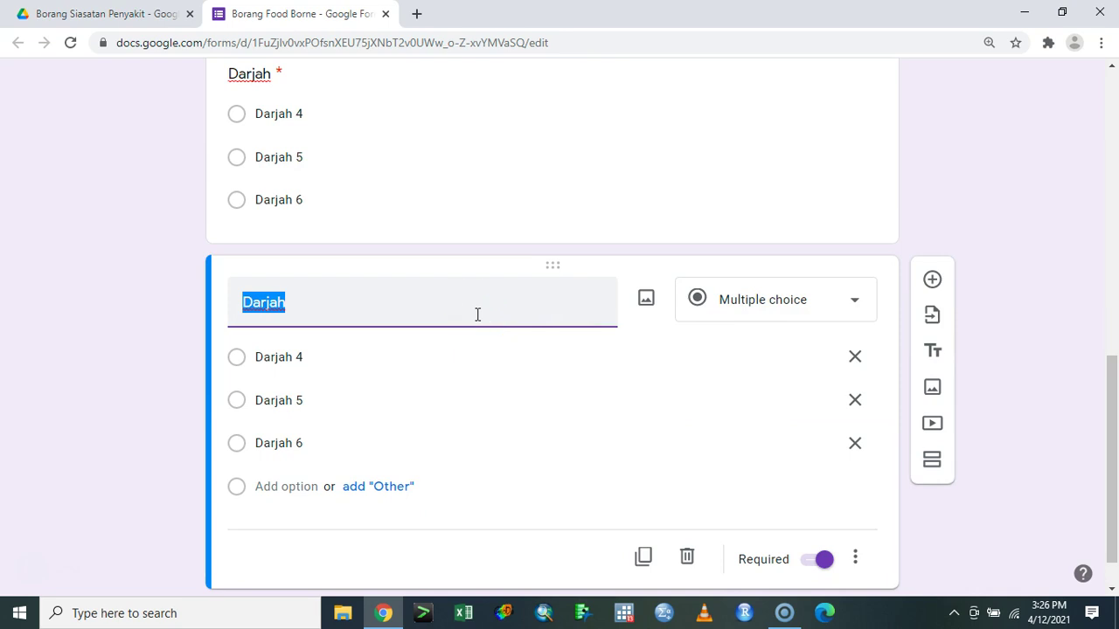
- Retitle the copy Air Minum with options Water Dispenser, Air di Kantin and Air Zam2
{"action": "type", "text": "Air"}
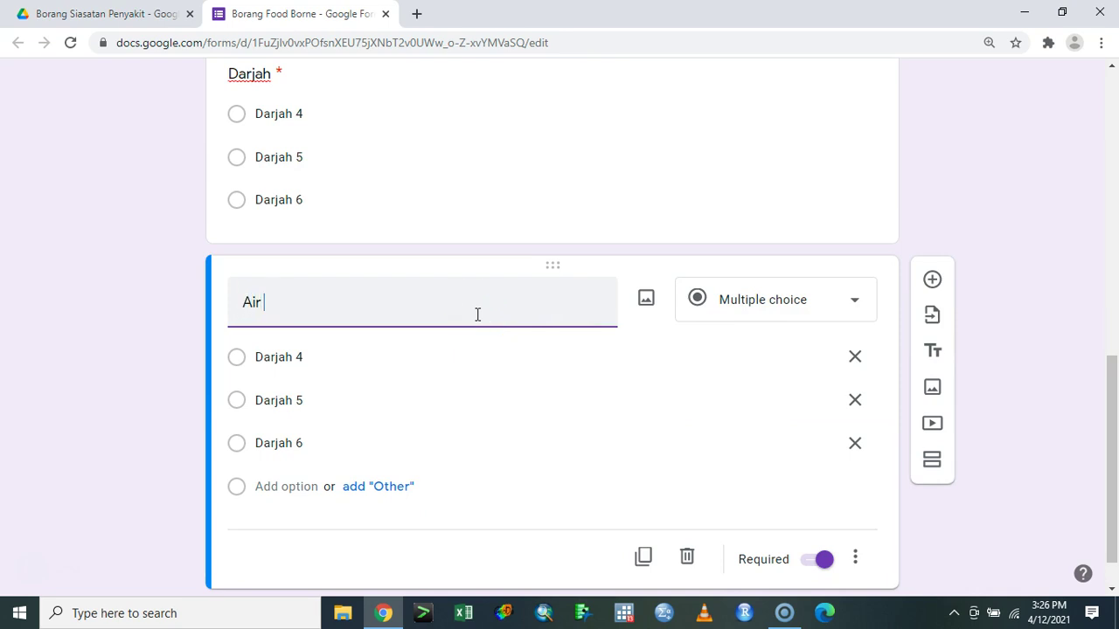
{"action": "type", "text": " Minum"}
{"action": "key", "text": "Tab"}
{"action": "key", "text": "Tab"}
{"action": "key", "text": "Tab"}
{"action": "type", "text": "Wa"}
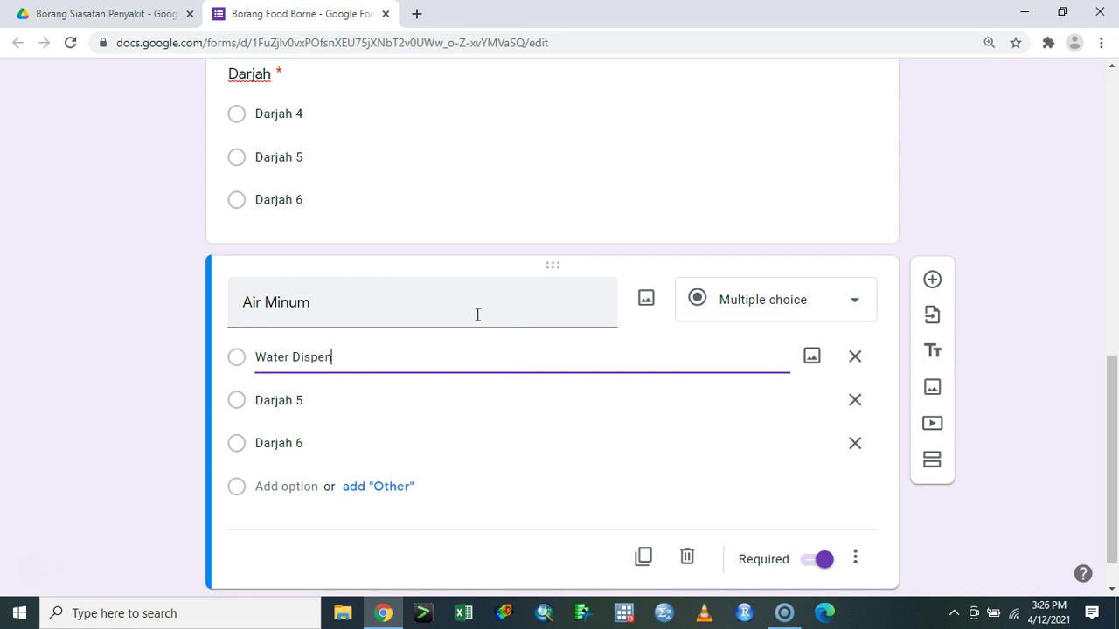
{"action": "type", "text": "ter Dispenser"}
{"action": "key", "text": "Tab"}
{"action": "key", "text": "Tab"}
{"action": "key", "text": "Tab"}
{"action": "type", "text": "Air di Kanti"}
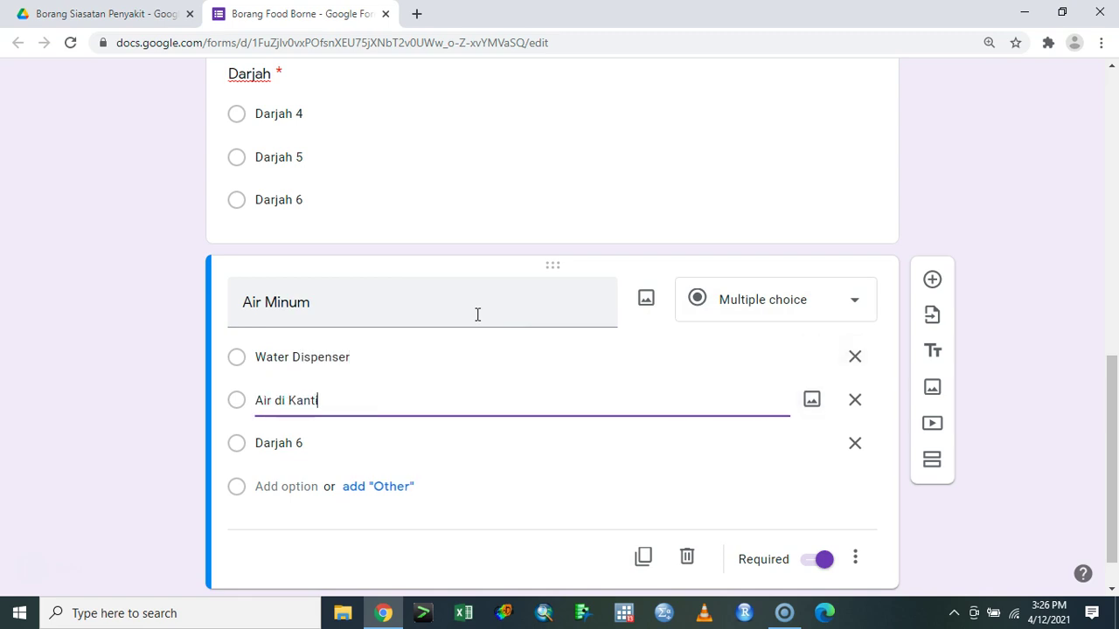
{"action": "type", "text": "n"}
{"action": "key", "text": "Tab"}
{"action": "key", "text": "Tab"}
{"action": "key", "text": "Tab"}
{"action": "type", "text": "Air"}
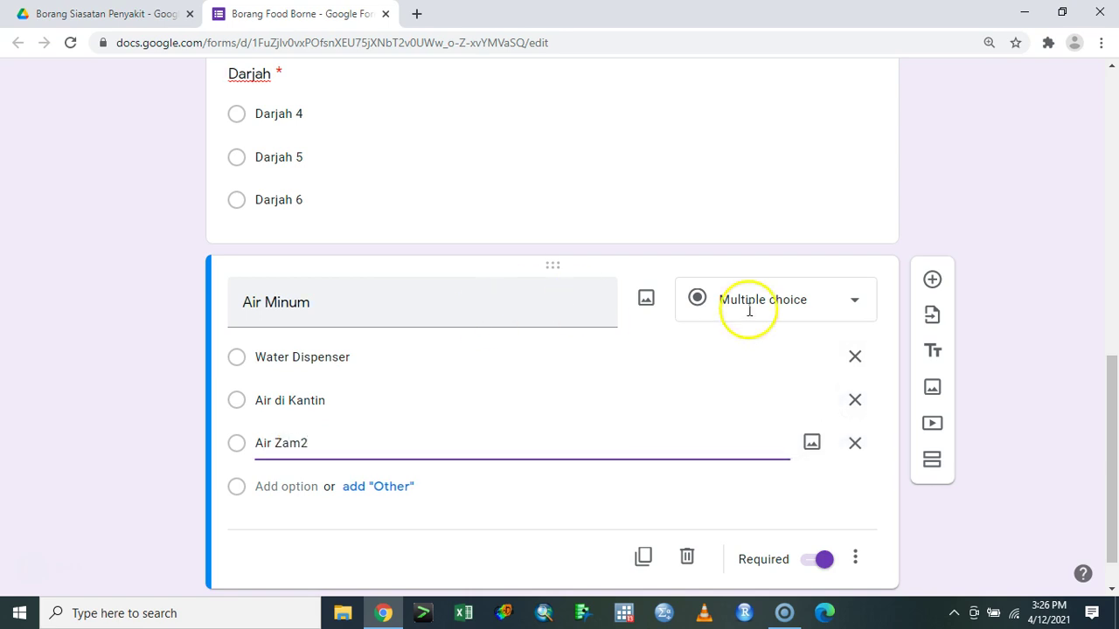
{"action": "scroll", "coordinate": [725, 297], "scroll_direction": "down", "scroll_amount": 1}
- Add a 'Faktor Makanan' section after Air Minum containing the question 'Makanan yang dimakan'
{"action": "left_click", "coordinate": [930, 405]}
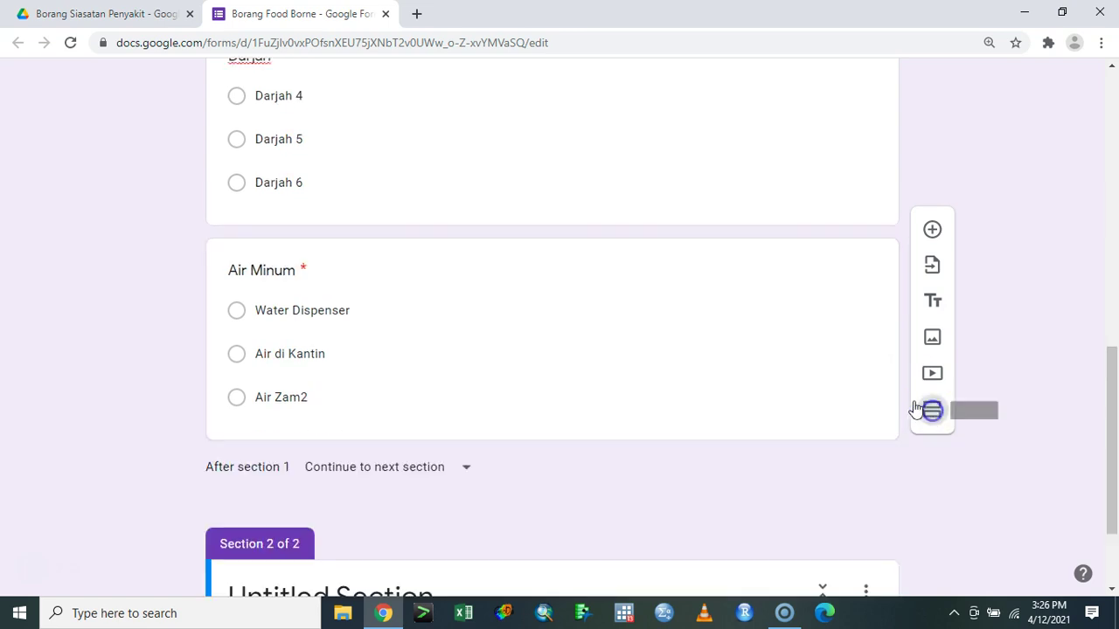
{"action": "left_click", "coordinate": [376, 447]}
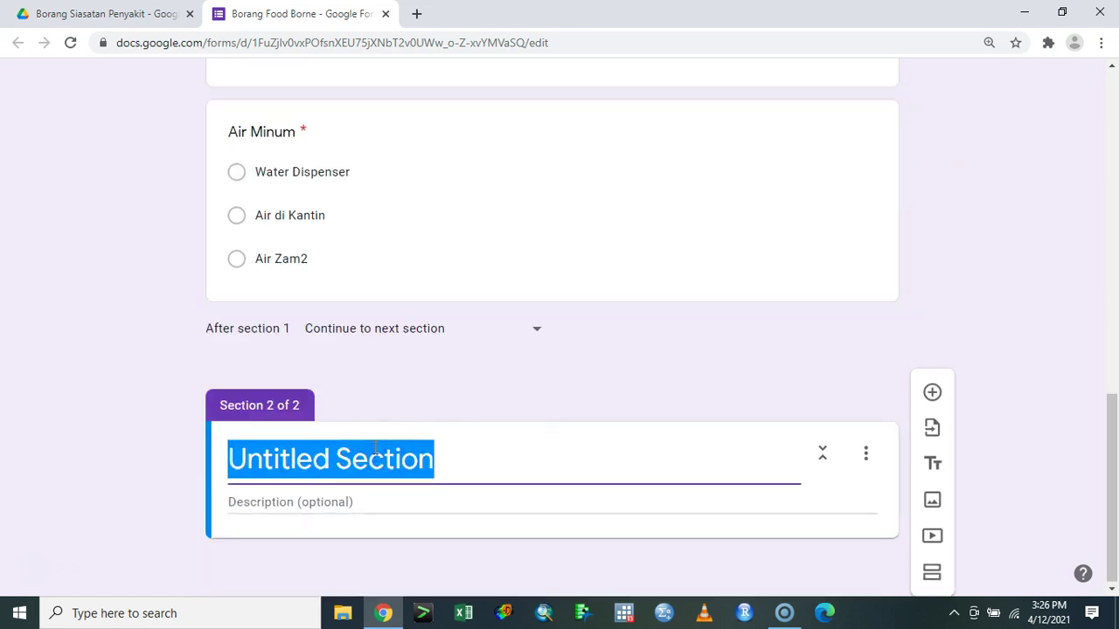
{"action": "type", "text": "Faktor"}
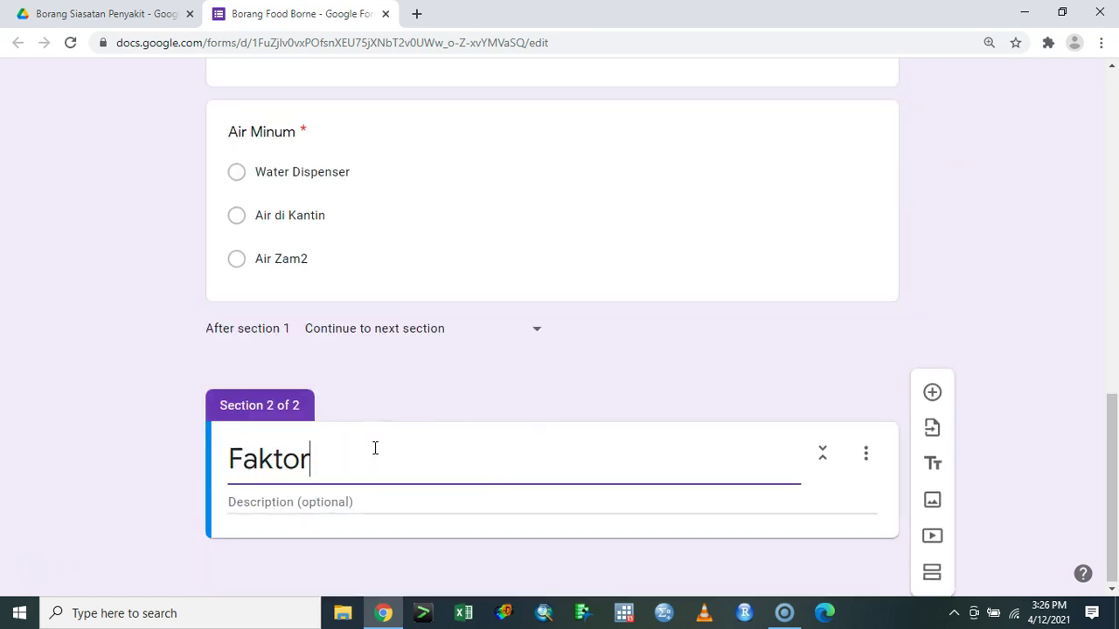
{"action": "type", "text": " Makanan"}
{"action": "left_click", "coordinate": [941, 395]}
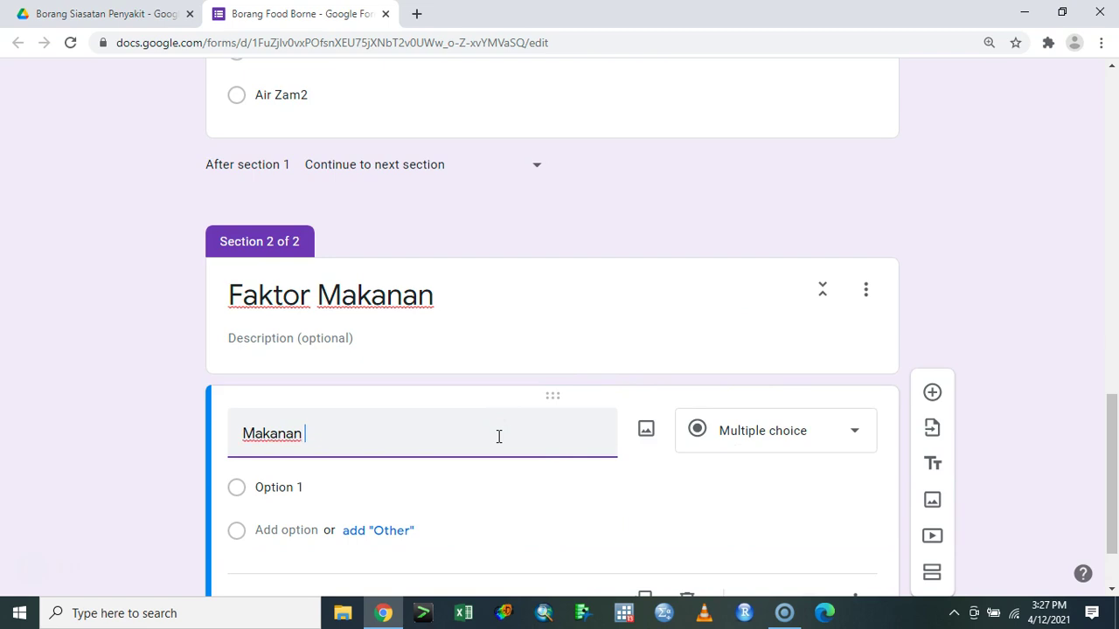
{"action": "type", "text": "Makanan yang dimakan"}
{"action": "left_click", "coordinate": [806, 411]}
- Make the question a multiple choice grid with first row Nasi Ayam and first column Yes
{"action": "left_click", "coordinate": [774, 468]}
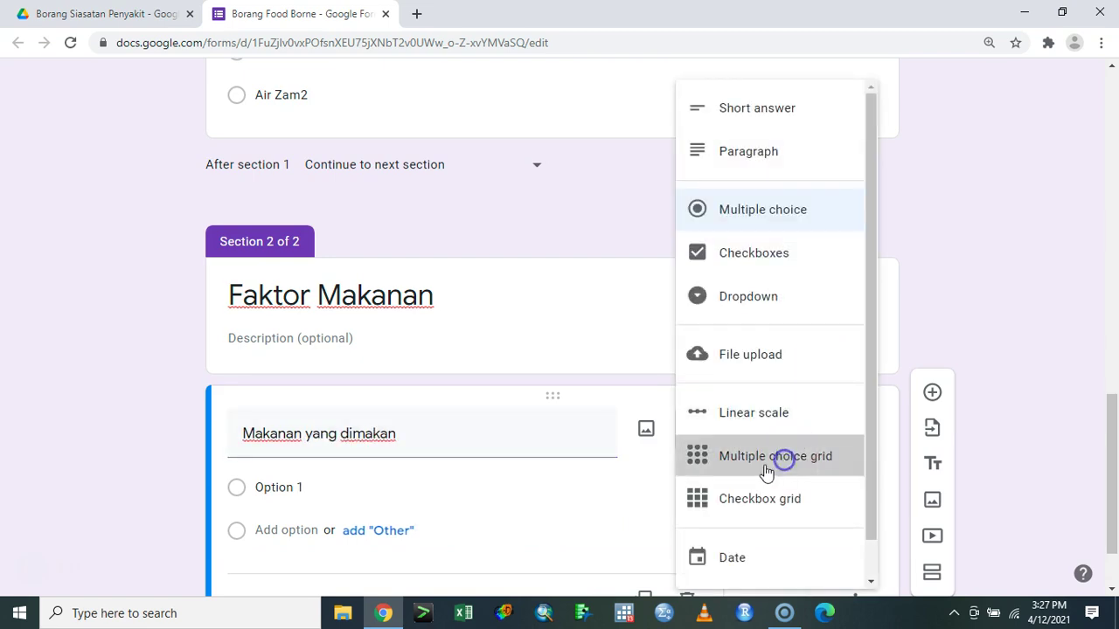
{"action": "left_click", "coordinate": [312, 393]}
{"action": "type", "text": "Nasi Ayam"}
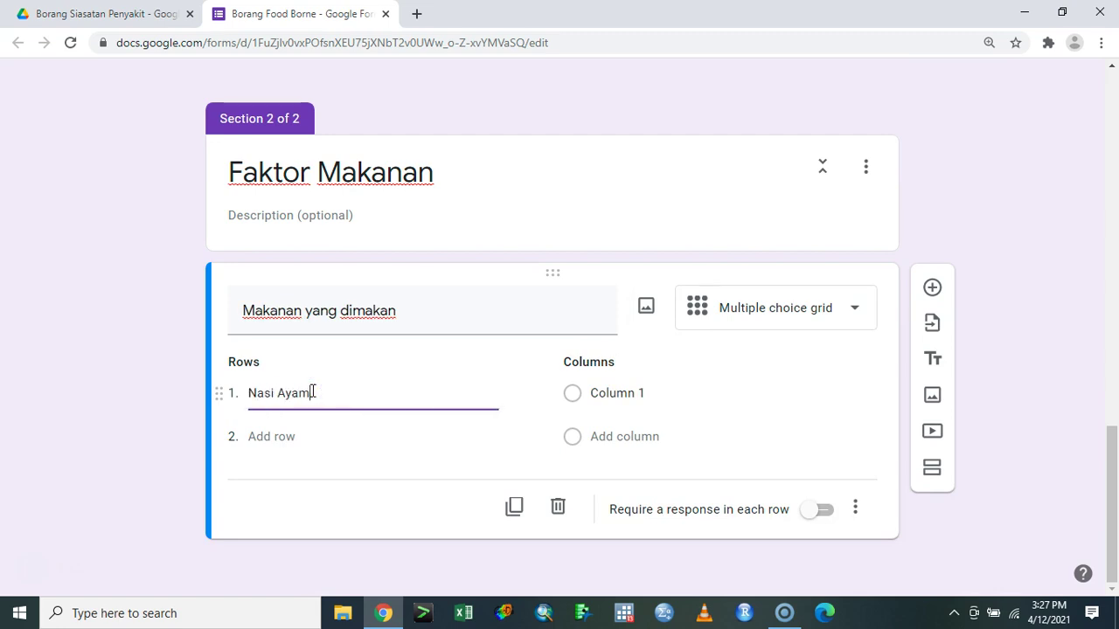
{"action": "key", "text": "Tab"}
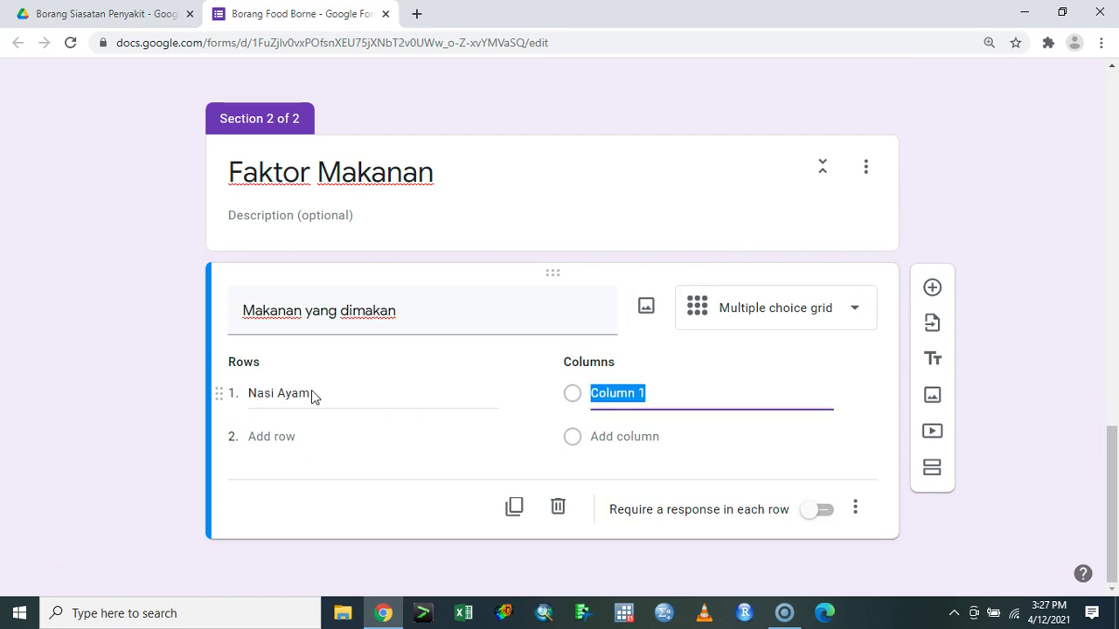
{"action": "type", "text": "Y"}
{"action": "key", "text": "Tab"}
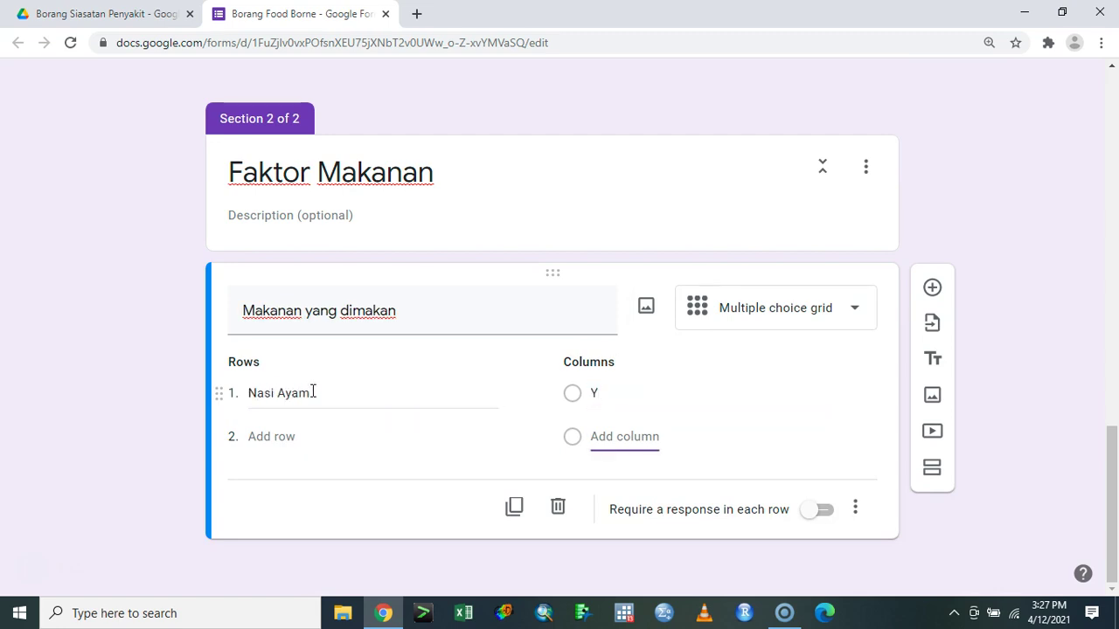
{"action": "left_click", "coordinate": [627, 385]}
{"action": "type", "text": "Yes"}
{"action": "key", "text": "Tab"}
{"action": "key", "text": "Tab"}
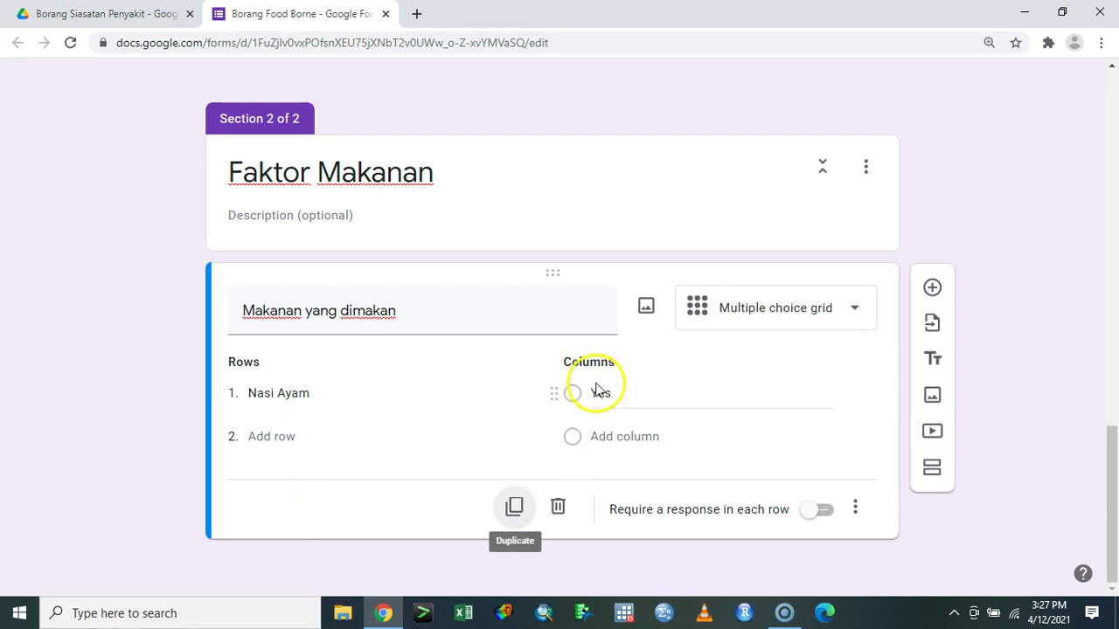
- Add a No column and a second row Nasi Itik, then start a third row
{"action": "left_click", "coordinate": [615, 434]}
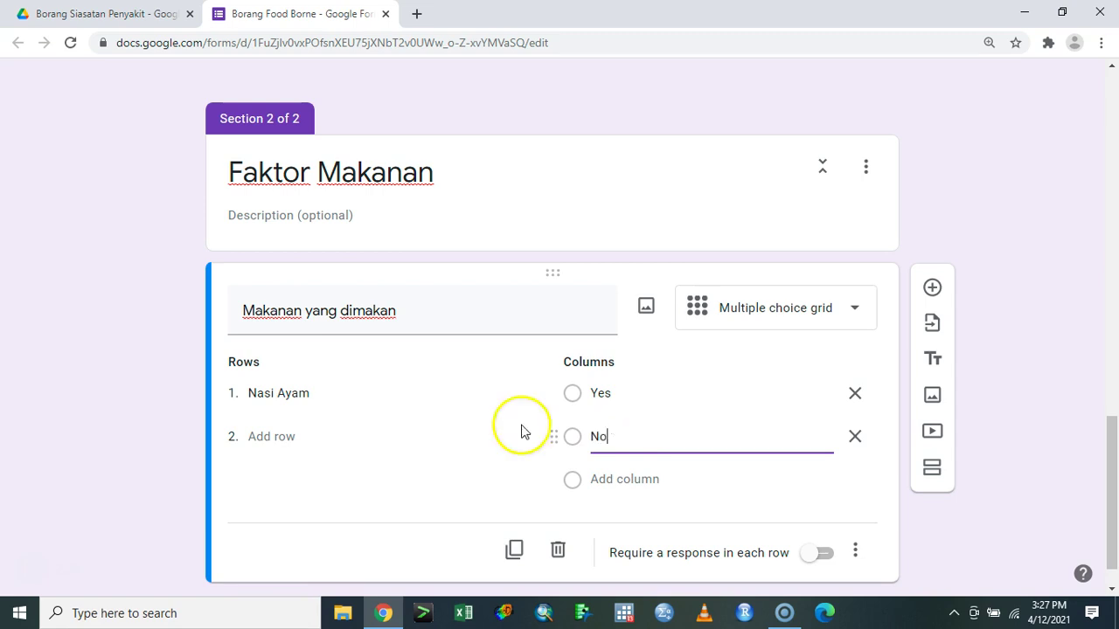
{"action": "left_click", "coordinate": [283, 435]}
{"action": "type", "text": "Nasi Itik"}
{"action": "key", "text": "Tab"}
{"action": "key", "text": "Tab"}
{"action": "key", "text": "Tab"}
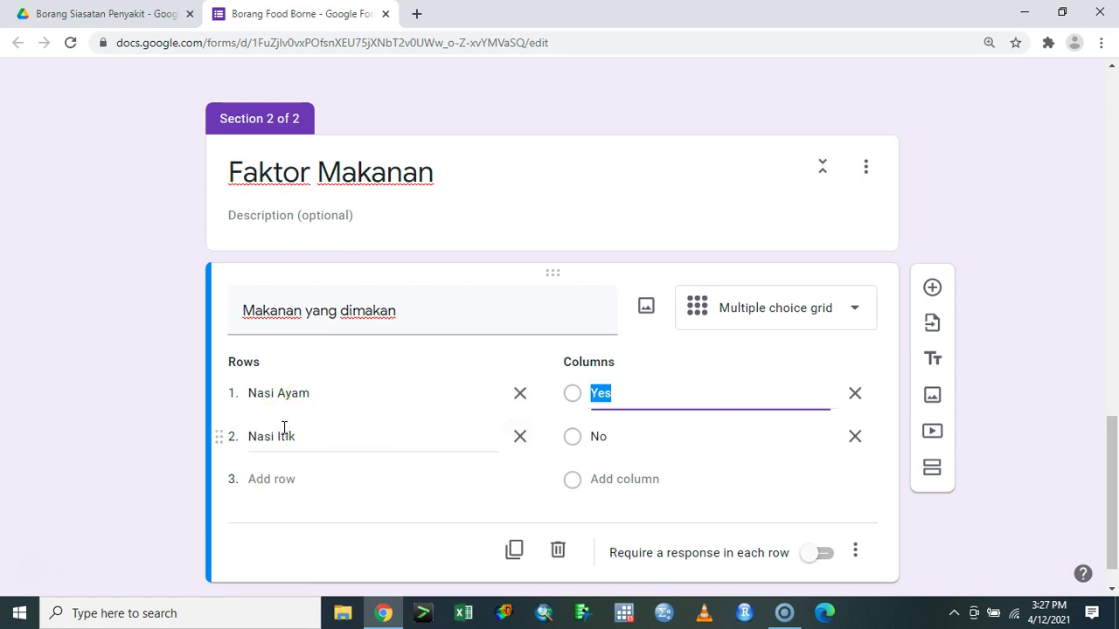
{"action": "left_click", "coordinate": [292, 472]}
- Add grid rows Sayur Campur, Nasi Kerabu, a fifth Nasi row, and Nasi Hujan Emas
{"action": "type", "text": "Sayu"}
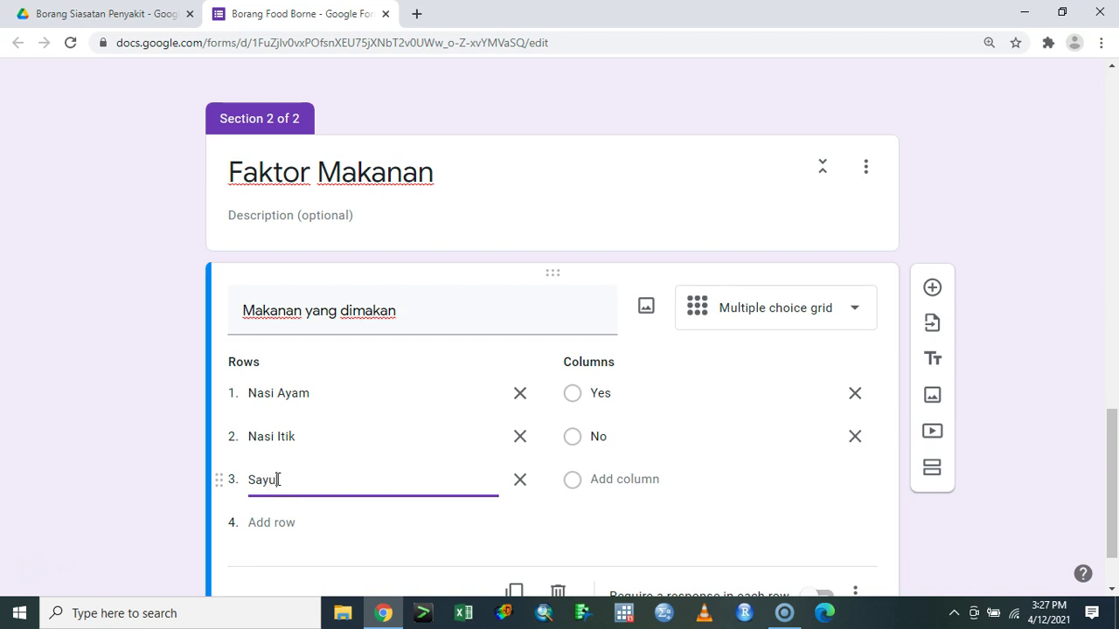
{"action": "key", "text": "Tab"}
{"action": "key", "text": "Tab"}
{"action": "key", "text": "Tab"}
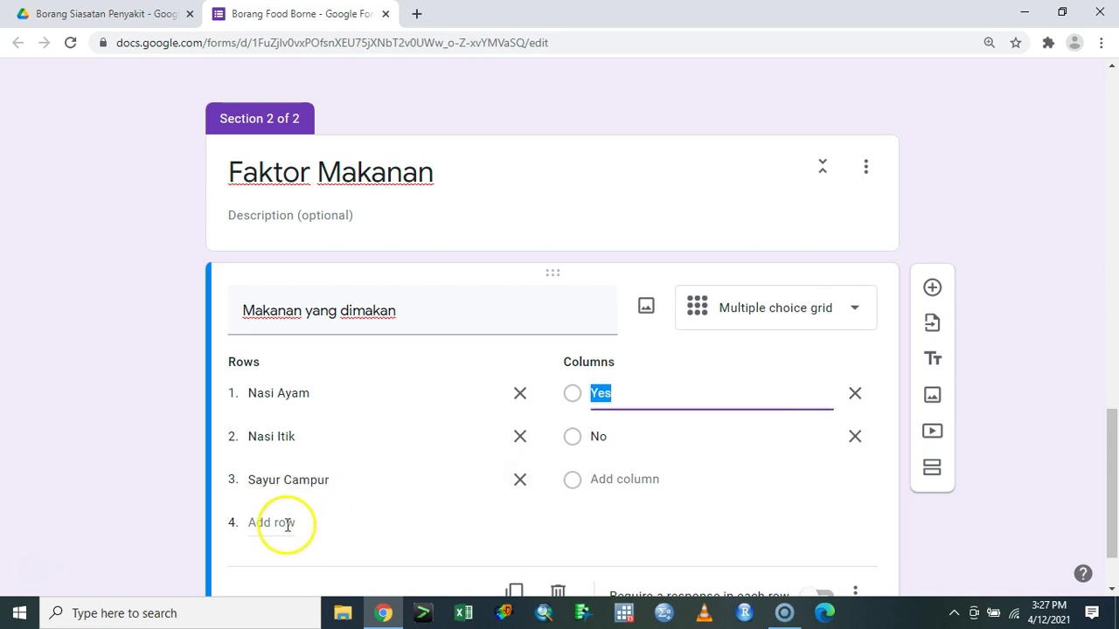
{"action": "left_click", "coordinate": [287, 523]}
{"action": "type", "text": "N"}
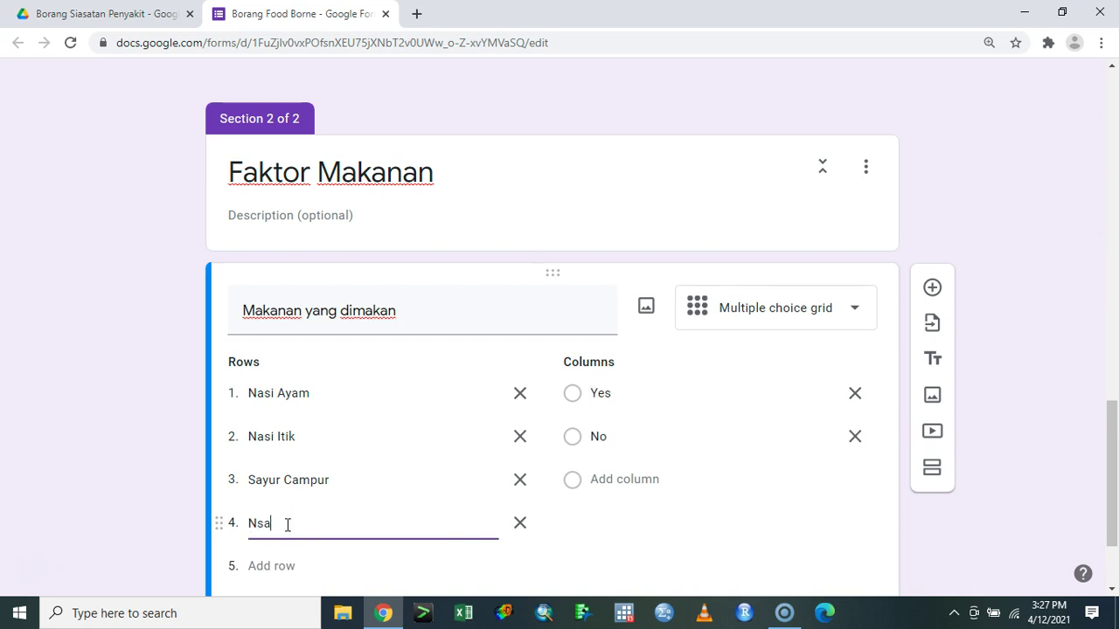
{"action": "type", "text": "asi Kerabu"}
{"action": "key", "text": "Tab"}
{"action": "key", "text": "Tab"}
{"action": "type", "text": "Nas"}
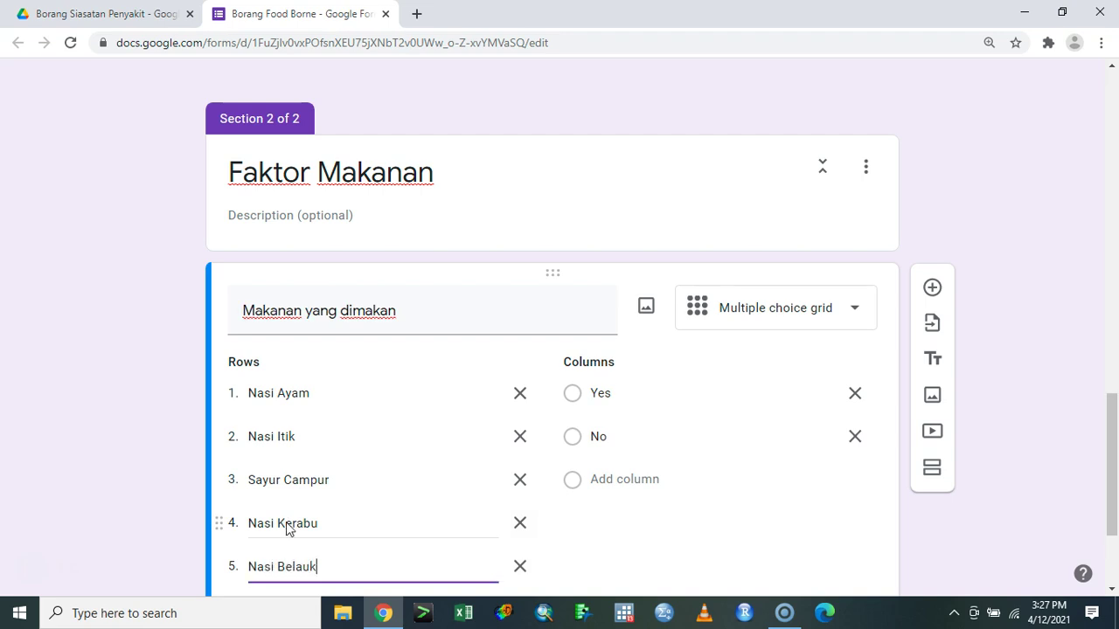
{"action": "key", "text": "Tab"}
{"action": "scroll", "coordinate": [288, 528], "scroll_direction": "down", "scroll_amount": 2}
{"action": "key", "text": "Tab"}
{"action": "type", "text": "Nasi "}
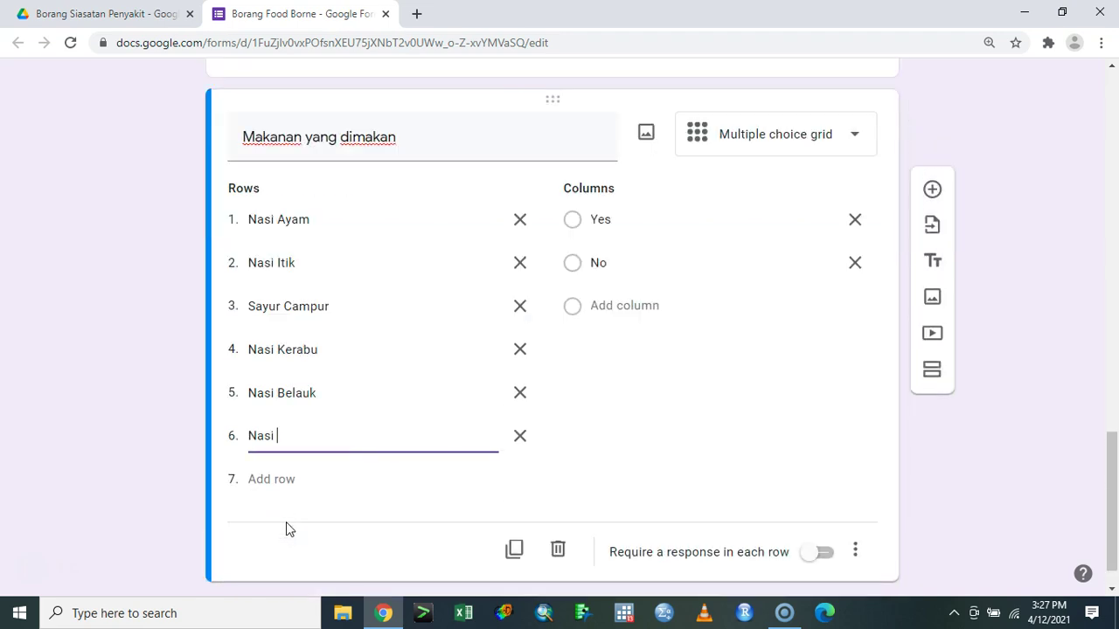
{"action": "type", "text": "Hujan Pa"}
{"action": "key", "text": "BackSpace"}
{"action": "key", "text": "BackSpace"}
{"action": "type", "text": "Emas"}
- Add rows Air, Air Milo, Air Bandung and Air Basuh Tangan, and require a response in every row
{"action": "key", "text": "Tab"}
{"action": "key", "text": "Tab"}
{"action": "type", "text": "Air Milo"}
{"action": "key", "text": "Tab"}
{"action": "key", "text": "Tab"}
{"action": "type", "text": "Air"}
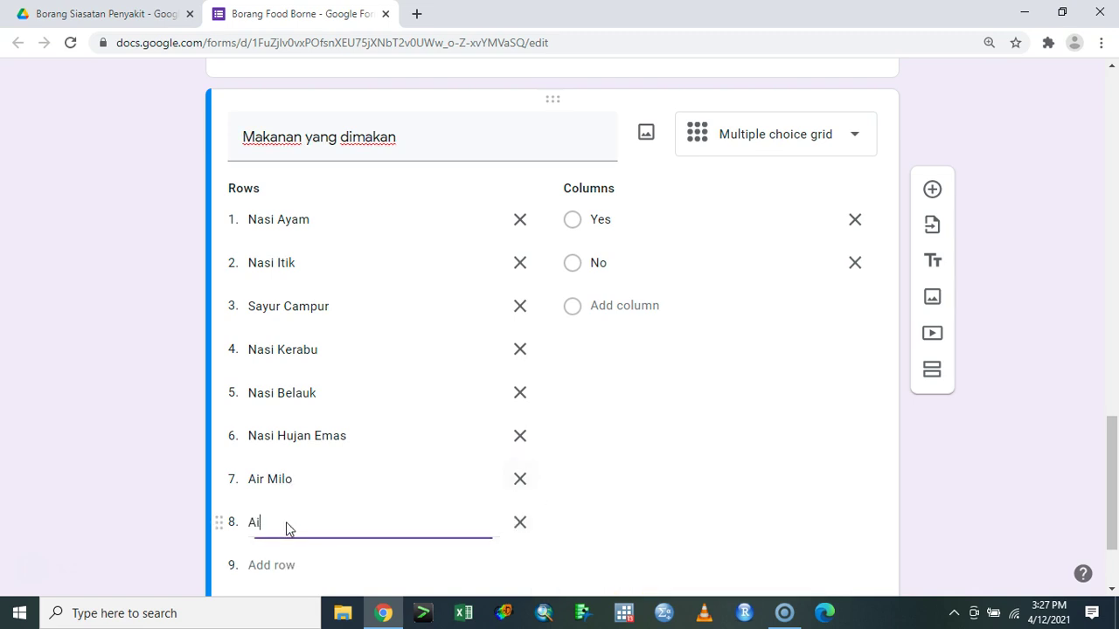
{"action": "key", "text": "Tab"}
{"action": "key", "text": "Tab"}
{"action": "type", "text": "Air Bandung"}
{"action": "key", "text": "Tab"}
{"action": "key", "text": "Tab"}
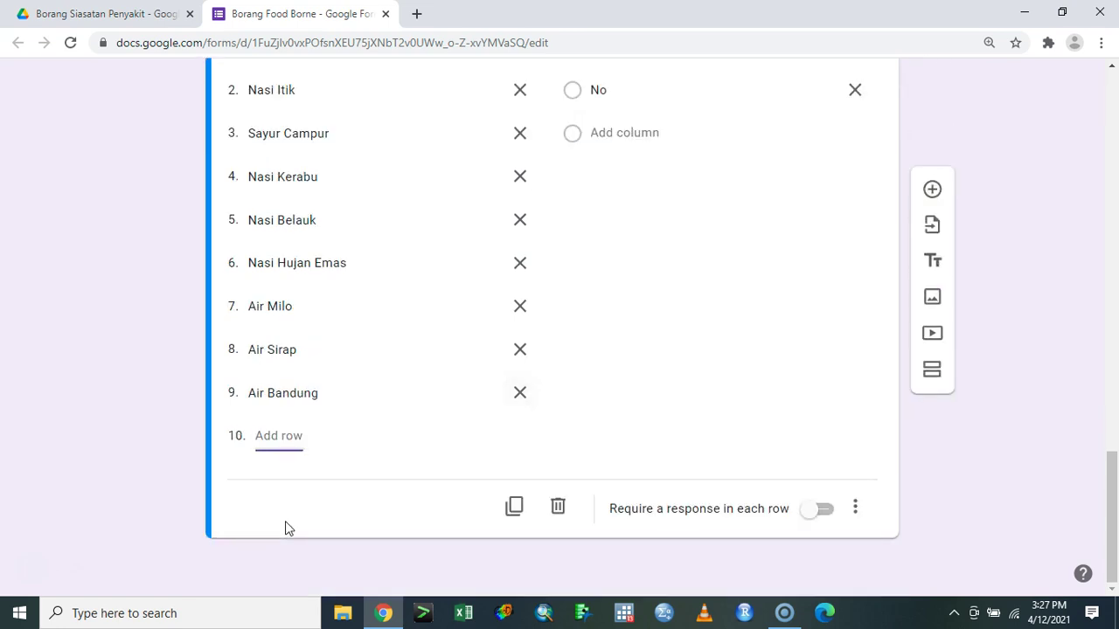
{"action": "type", "text": "Air Basu"}
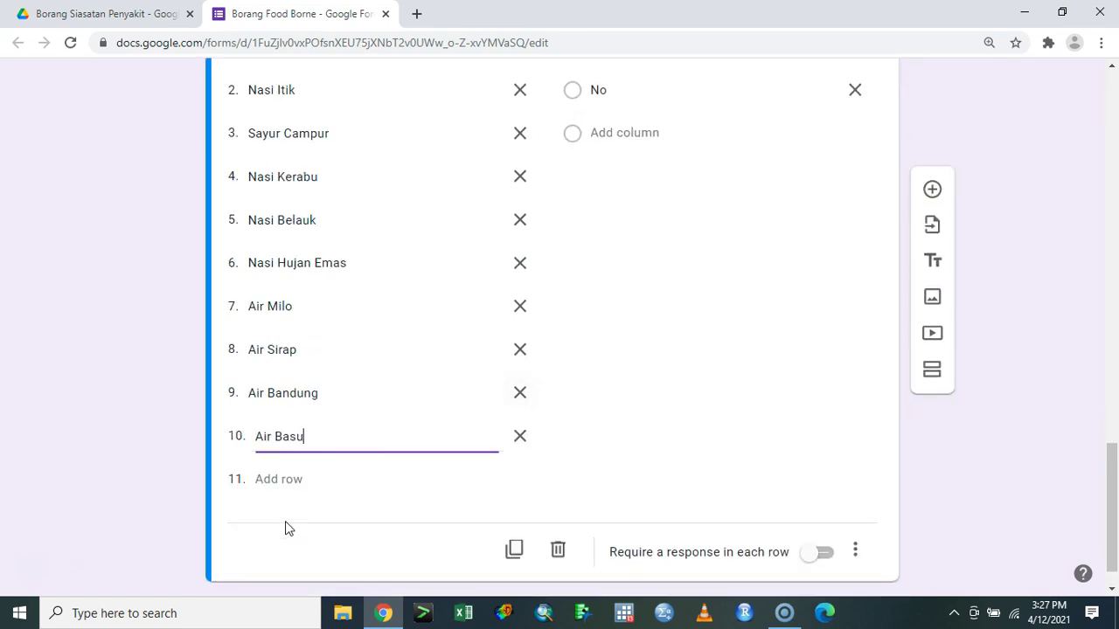
{"action": "type", "text": "h Tangan"}
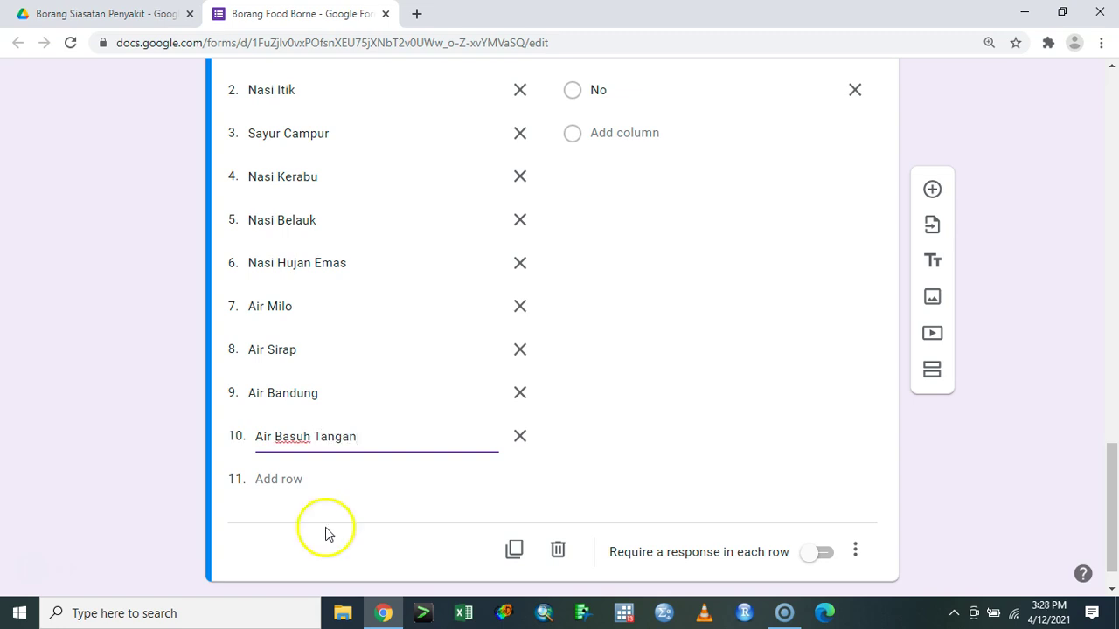
{"action": "left_click", "coordinate": [805, 560]}
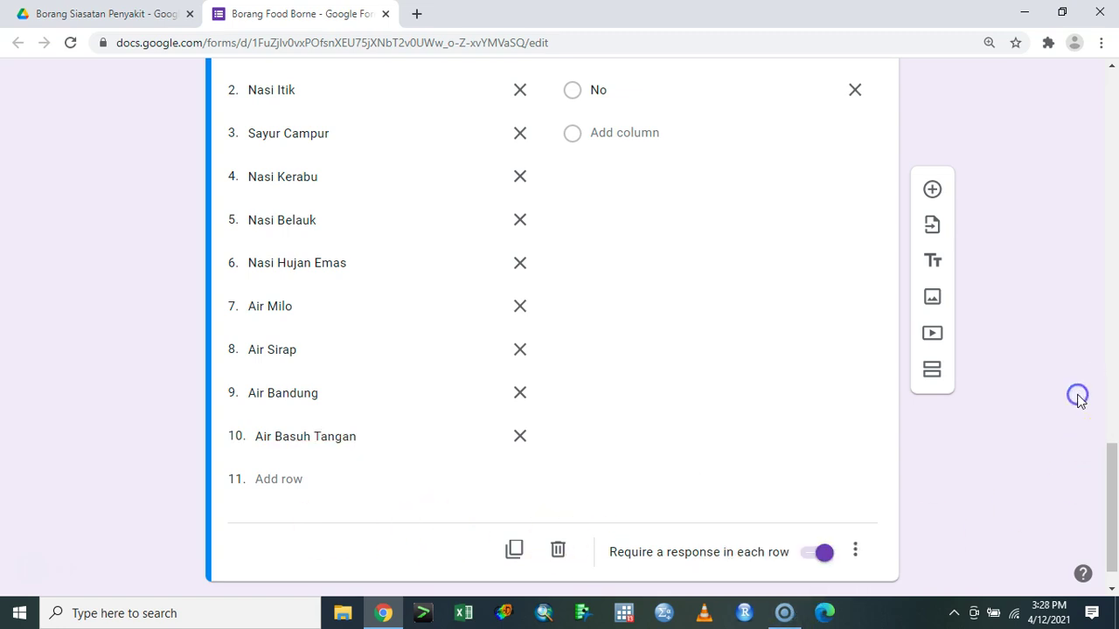
- Preview the Borang Food Borne form as a respondent and select its viewform URL
{"action": "scroll", "coordinate": [1049, 375], "scroll_direction": "up", "scroll_amount": 20}
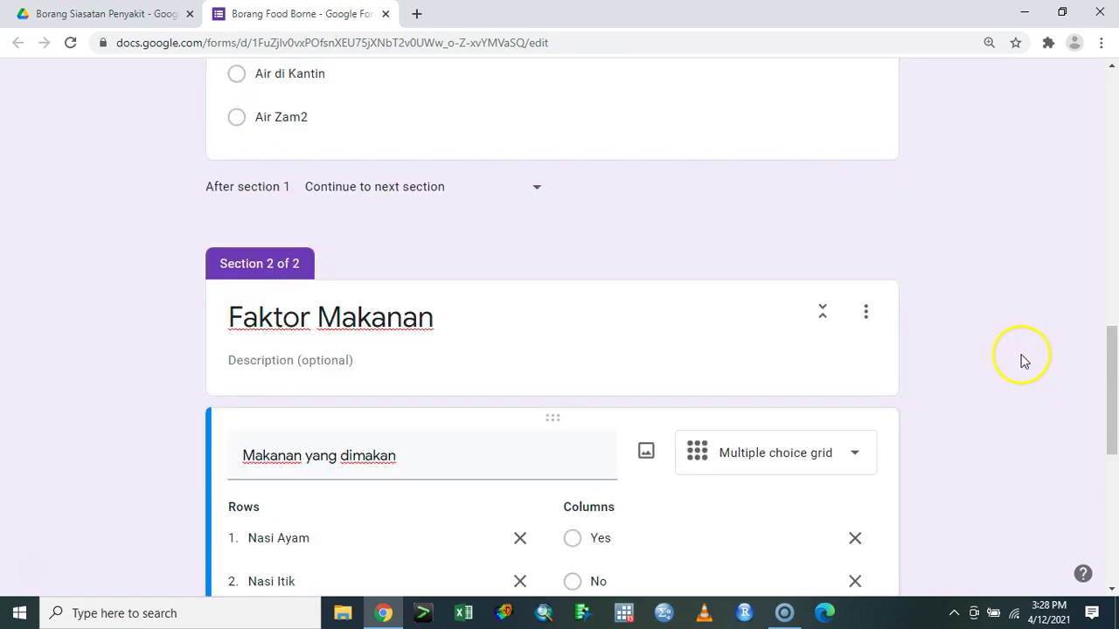
{"action": "scroll", "coordinate": [1011, 366], "scroll_direction": "up", "scroll_amount": 2}
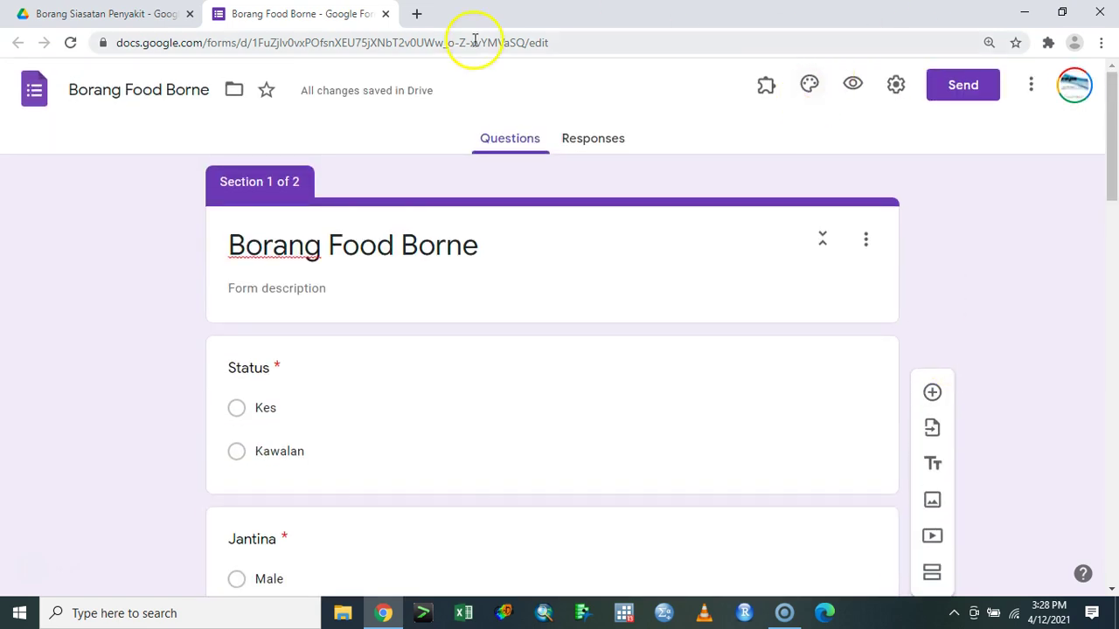
{"action": "left_click", "coordinate": [854, 84]}
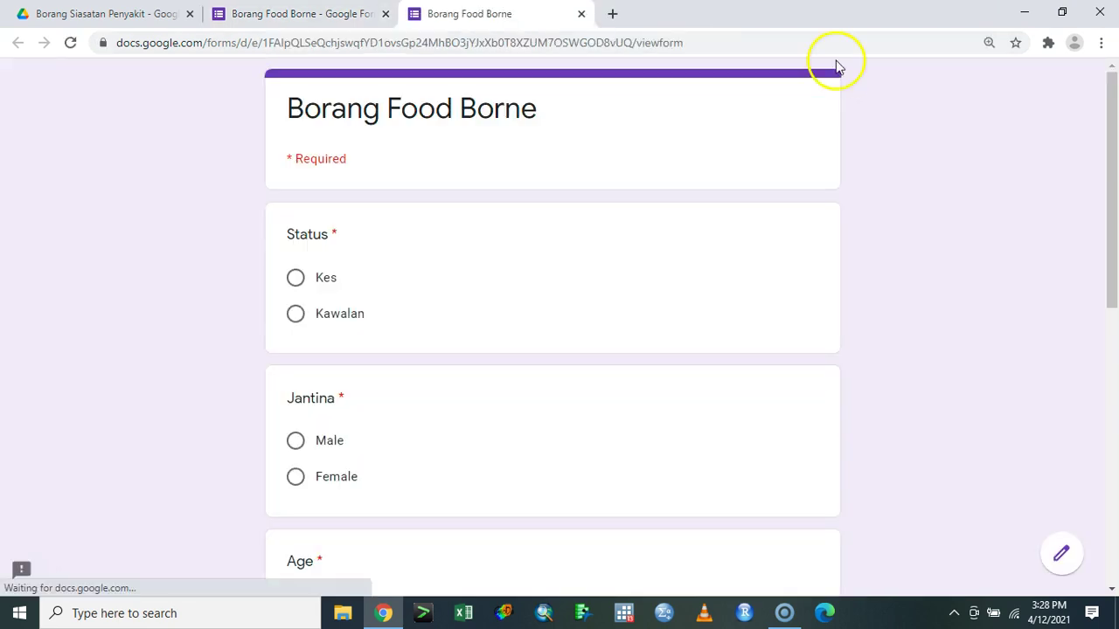
{"action": "left_click", "coordinate": [611, 41]}
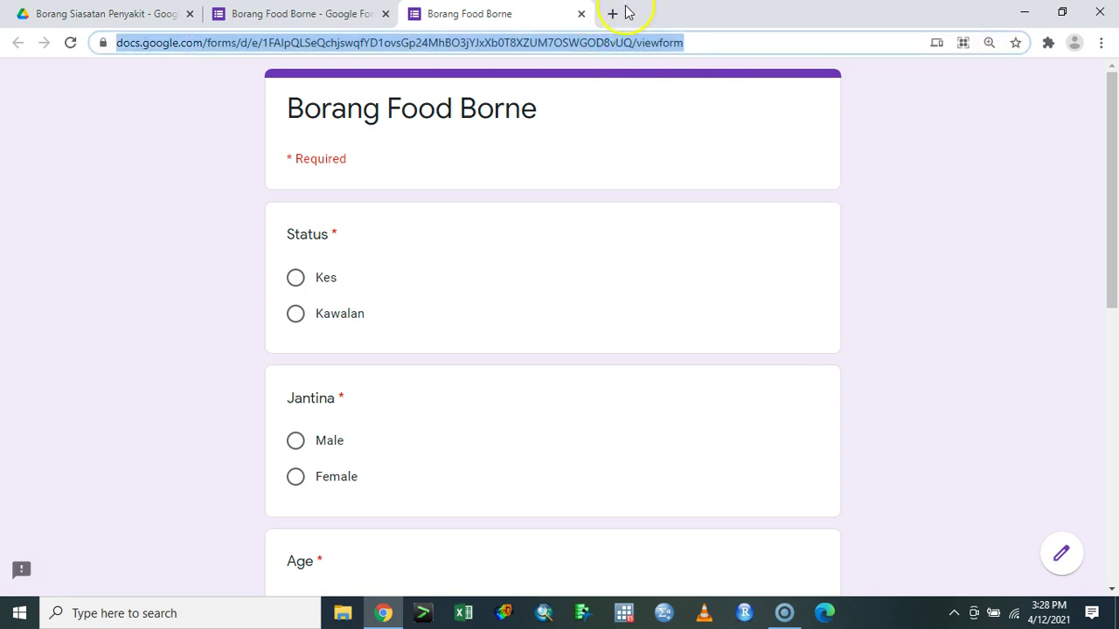
{"action": "left_click", "coordinate": [612, 13]}
- Go to the bit.do website in a new tab
{"action": "type", "text": "goog"}
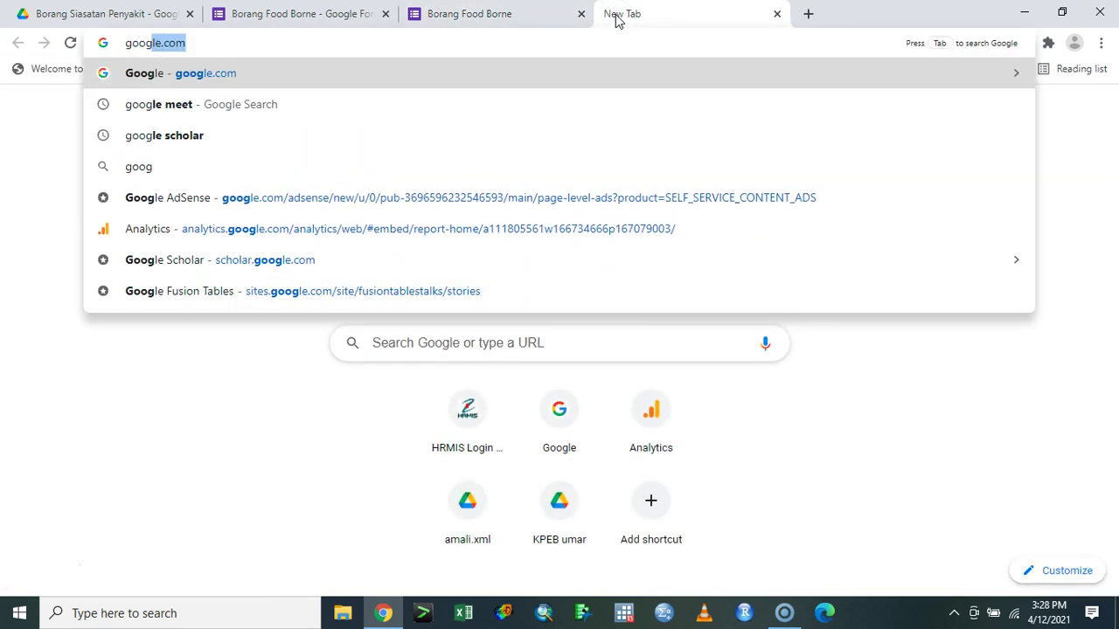
{"action": "key", "text": "BackSpace"}
{"action": "key", "text": "BackSpace"}
{"action": "key", "text": "BackSpace"}
{"action": "key", "text": "BackSpace"}
{"action": "key", "text": "BackSpace"}
{"action": "type", "text": "bit.do"}
{"action": "key", "text": "Return"}
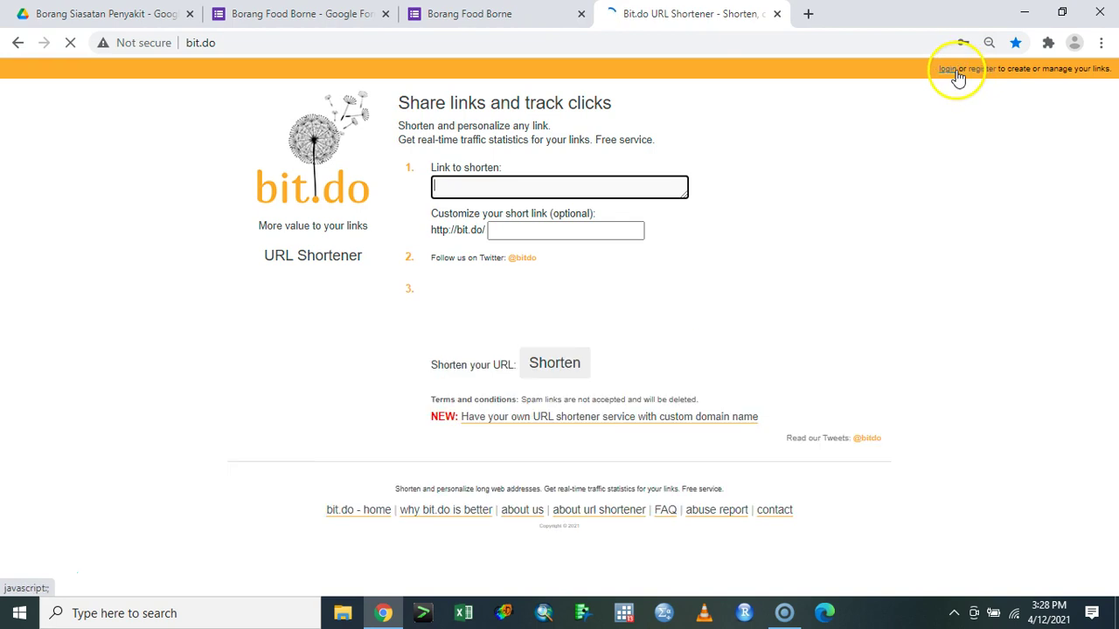
- Try logging in to bit.do with the account username and a password
{"action": "left_click", "coordinate": [947, 69]}
{"action": "left_click", "coordinate": [497, 193]}
{"action": "type", "text": "ismailsa"}
{"action": "key", "text": "Tab"}
{"action": "type", "text": "••"}
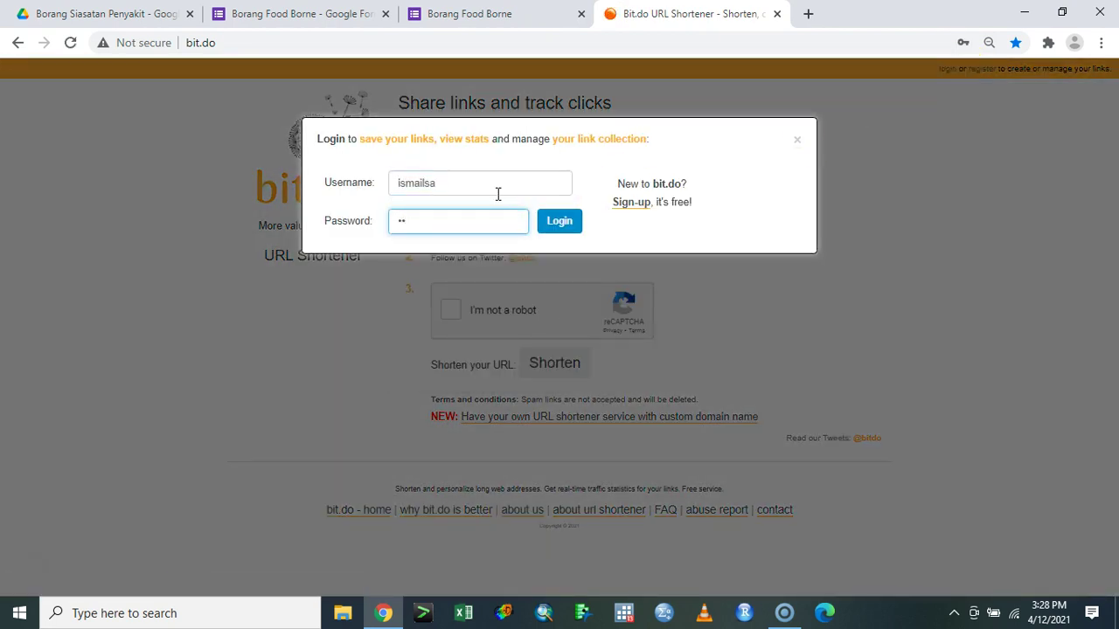
{"action": "left_click", "coordinate": [560, 220]}
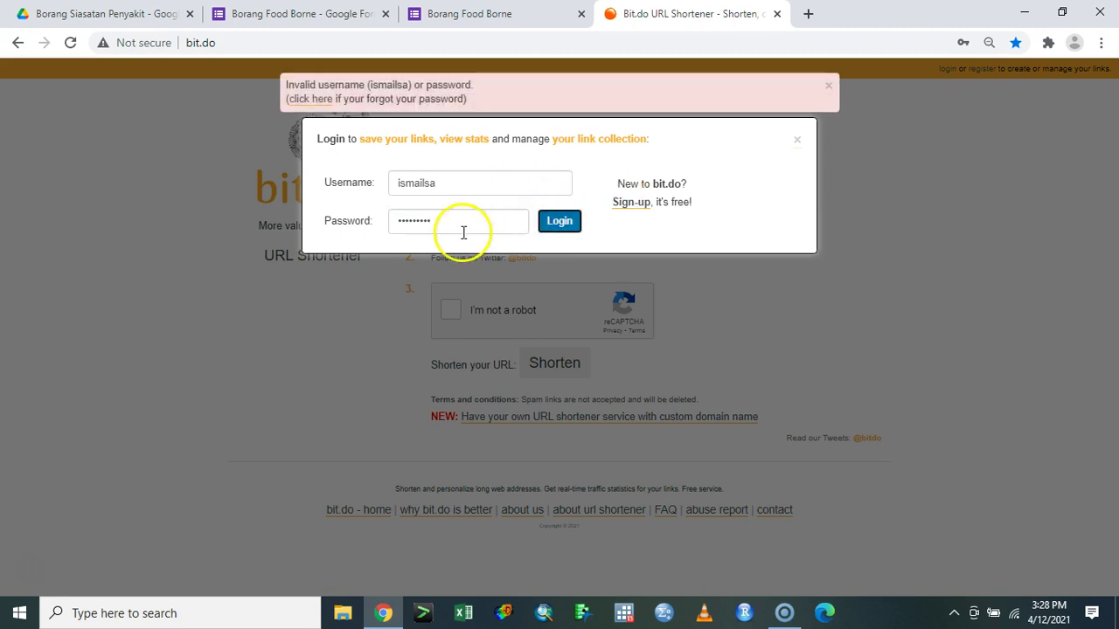
- Retype the password, retry the login, and switch to the Sign-up form after it fails
{"action": "double_click", "coordinate": [432, 220]}
{"action": "type", "text": "•••••"}
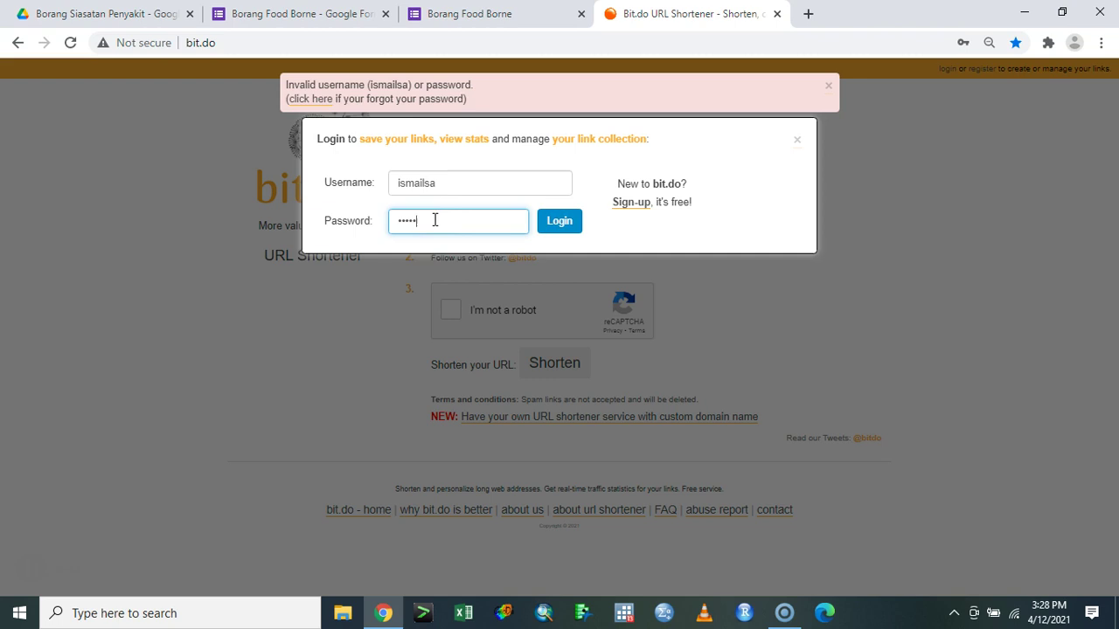
{"action": "left_click", "coordinate": [564, 228]}
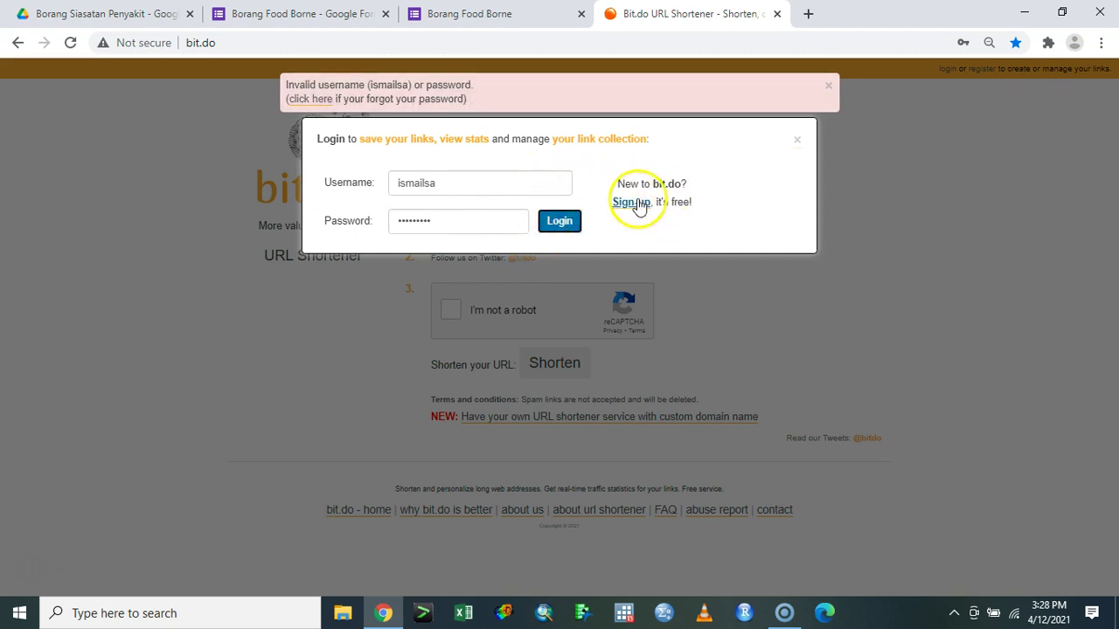
{"action": "left_click", "coordinate": [637, 202]}
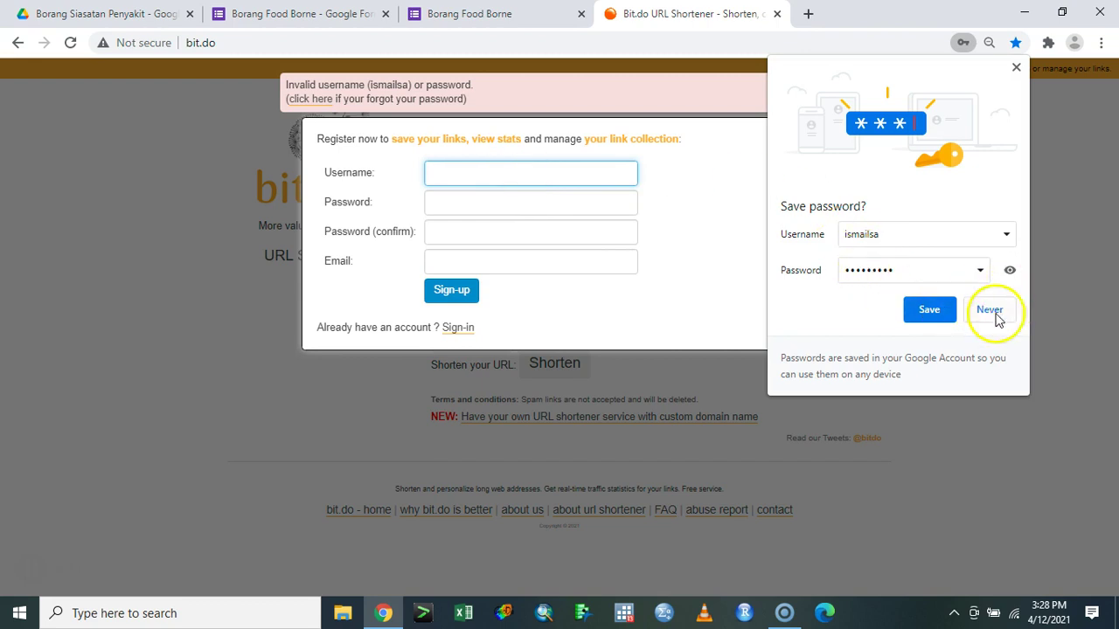
- Decline Chrome's save-password prompt and enter the new password and its confirmation
{"action": "left_click", "coordinate": [992, 311]}
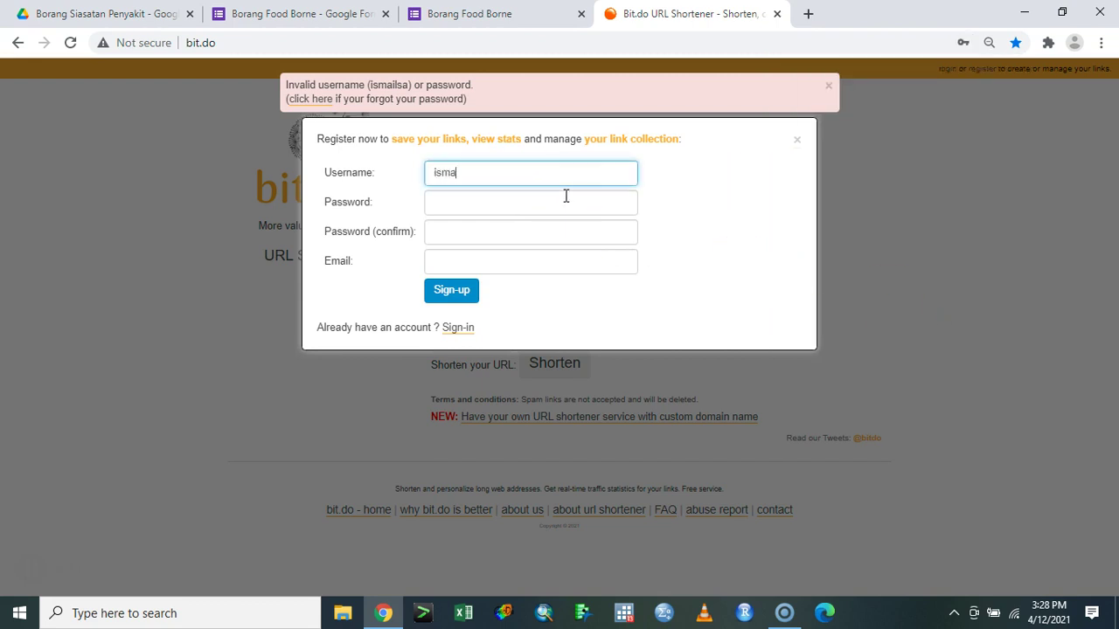
{"action": "left_click", "coordinate": [566, 196]}
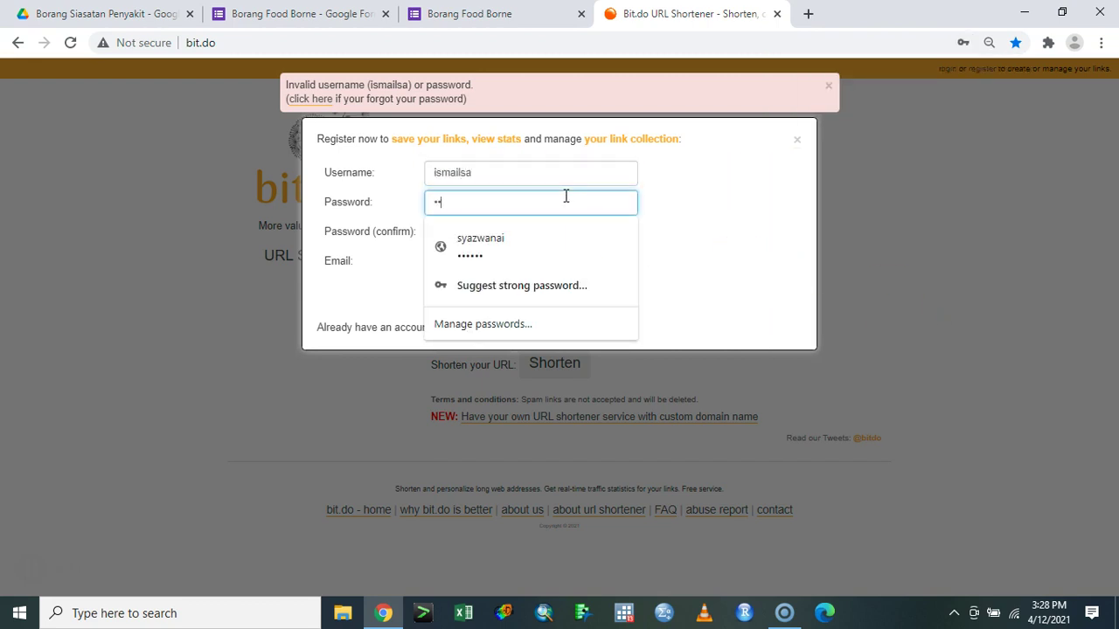
{"action": "key", "text": "Tab"}
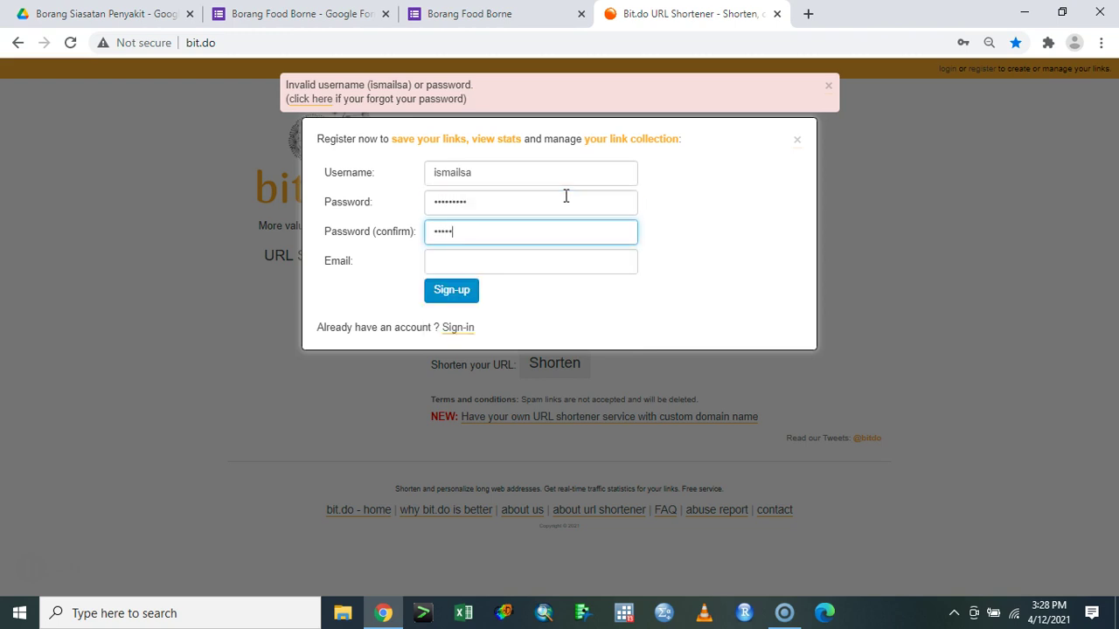
{"action": "type", "text": "•"}
{"action": "key", "text": "Tab"}
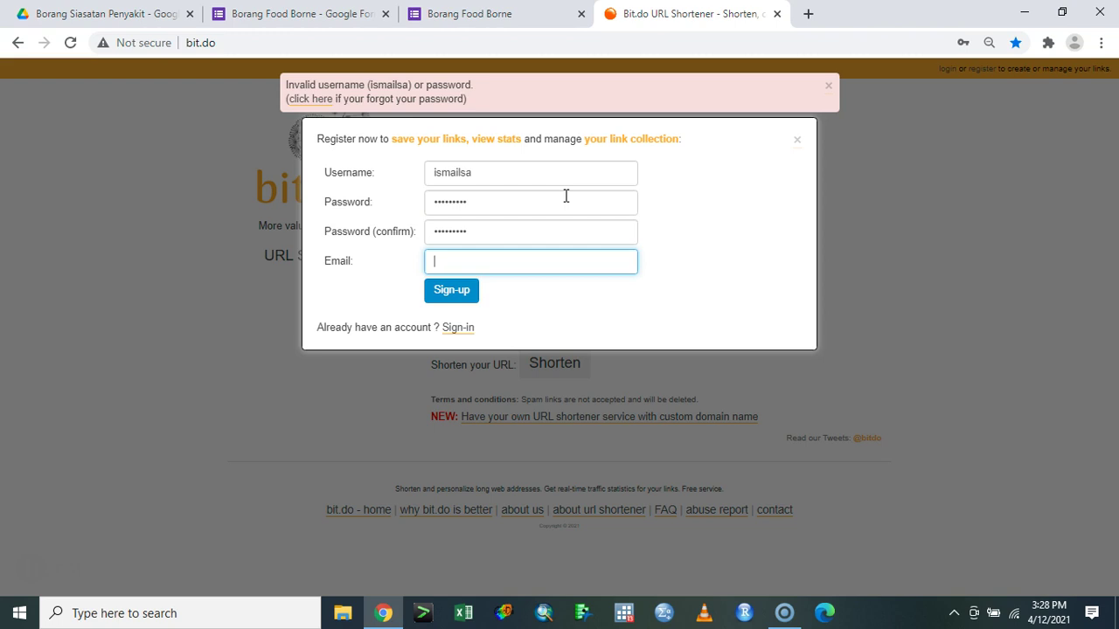
- Fill in the account e-mail from the suggestion, submit Sign-up, and decline saving the password
{"action": "type", "text": "kajida"}
{"action": "key", "text": "Down"}
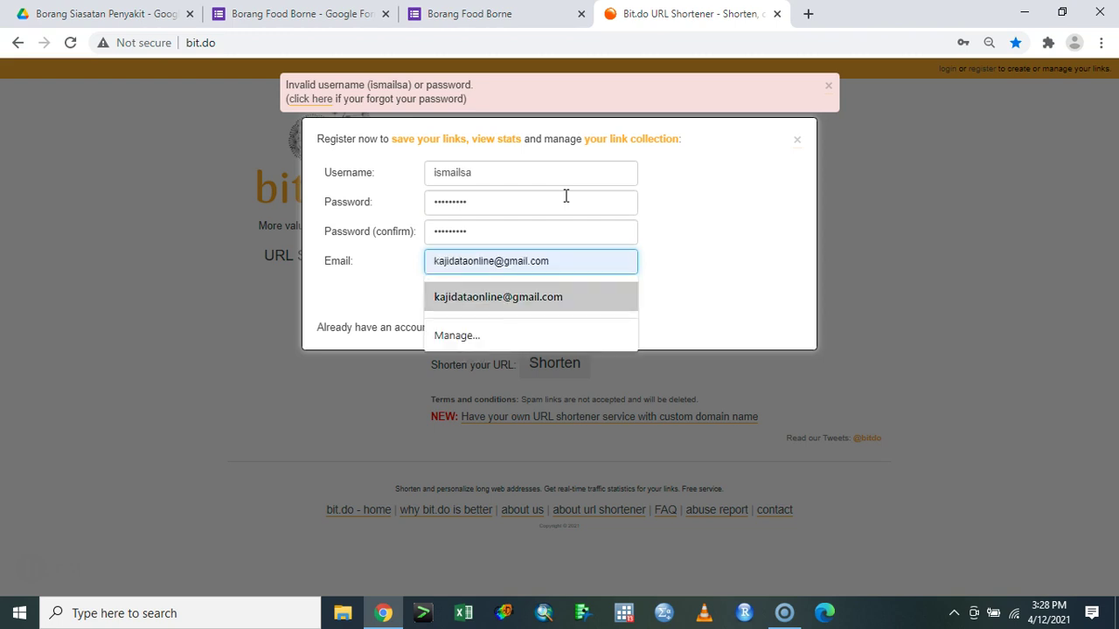
{"action": "key", "text": "Return"}
{"action": "left_click", "coordinate": [472, 297]}
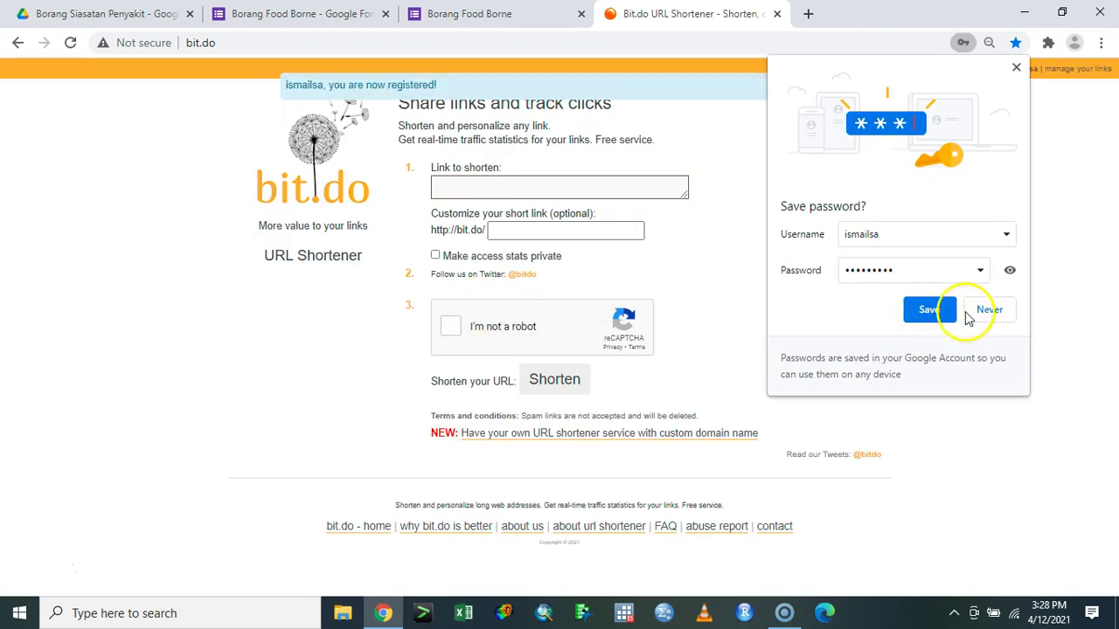
{"action": "left_click", "coordinate": [991, 315]}
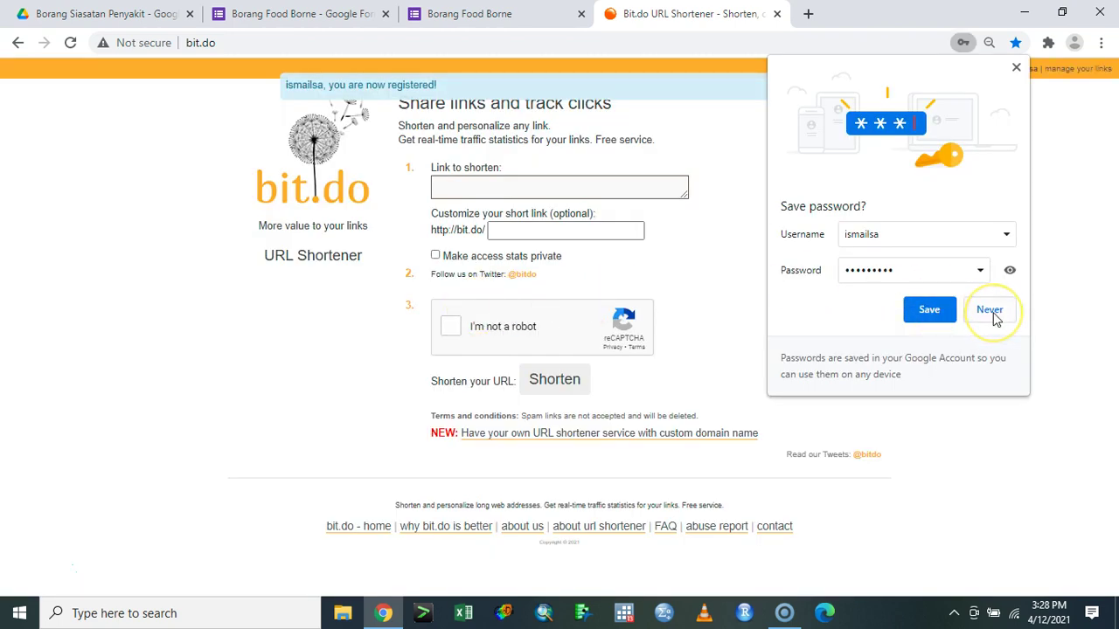
{"action": "left_click", "coordinate": [991, 312]}
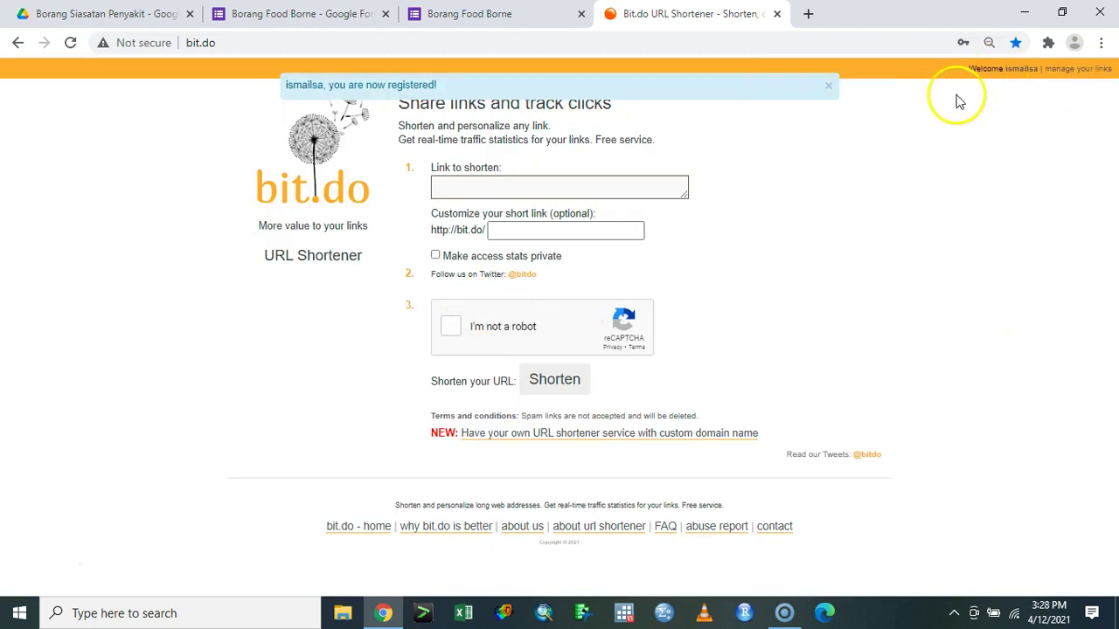
- Paste the form URL, add a custom name, pass reCAPTCHA, and shorten it to bit.do/sai1234567
{"action": "left_click", "coordinate": [553, 182]}
{"action": "type", "text": "https://docs.google.com/forms/d/e/1FAIpQLSeQchjswqfYD1ovsGp24MhBO3jYJxXb0T8XZUM7OSWGOD8vUQ/viewform"}
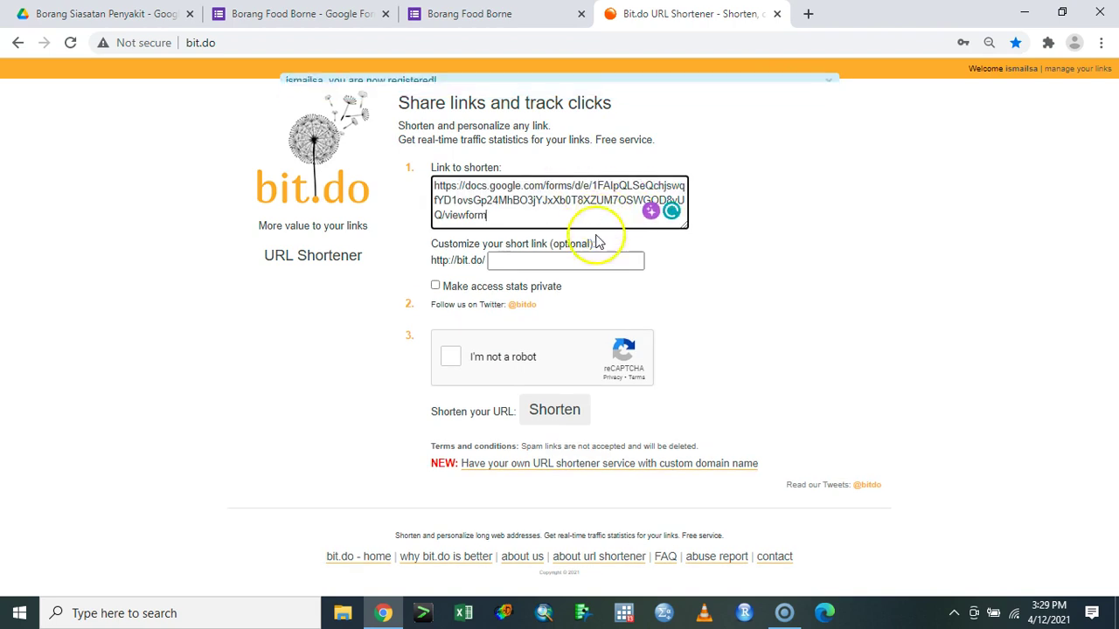
{"action": "left_click", "coordinate": [580, 267]}
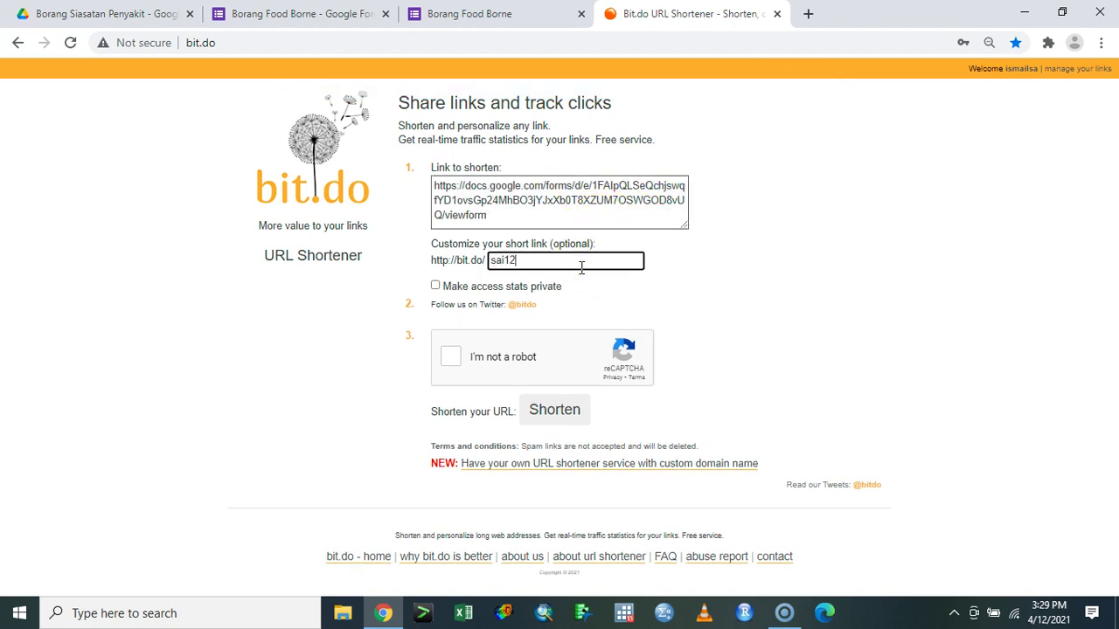
{"action": "left_click", "coordinate": [450, 357]}
{"action": "left_click", "coordinate": [562, 421]}
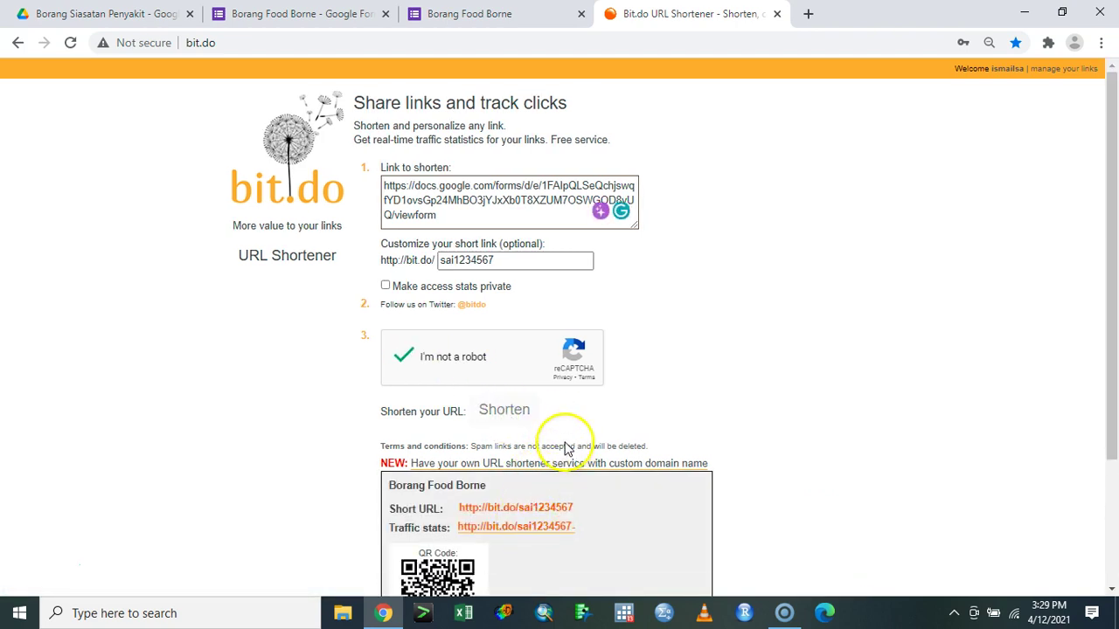
- View the short link's QR code, then close the bit.do tab
{"action": "scroll", "coordinate": [519, 444], "scroll_direction": "down", "scroll_amount": 2}
{"action": "left_click", "coordinate": [453, 435]}
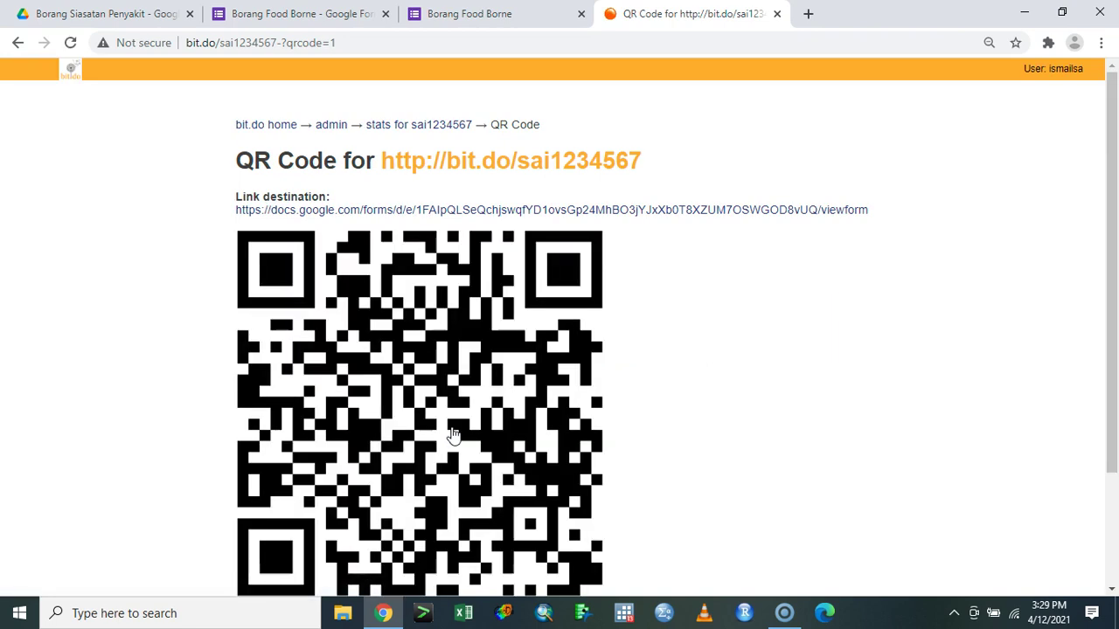
{"action": "left_click", "coordinate": [451, 426]}
{"action": "scroll", "coordinate": [452, 426], "scroll_direction": "down", "scroll_amount": 1}
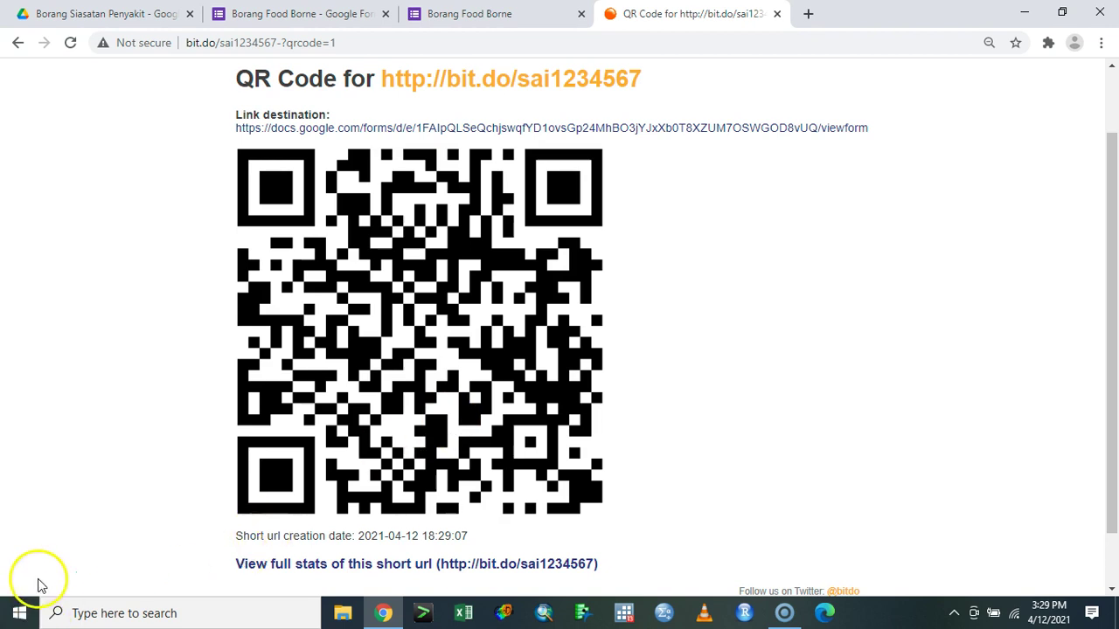
{"action": "left_click", "coordinate": [774, 17]}
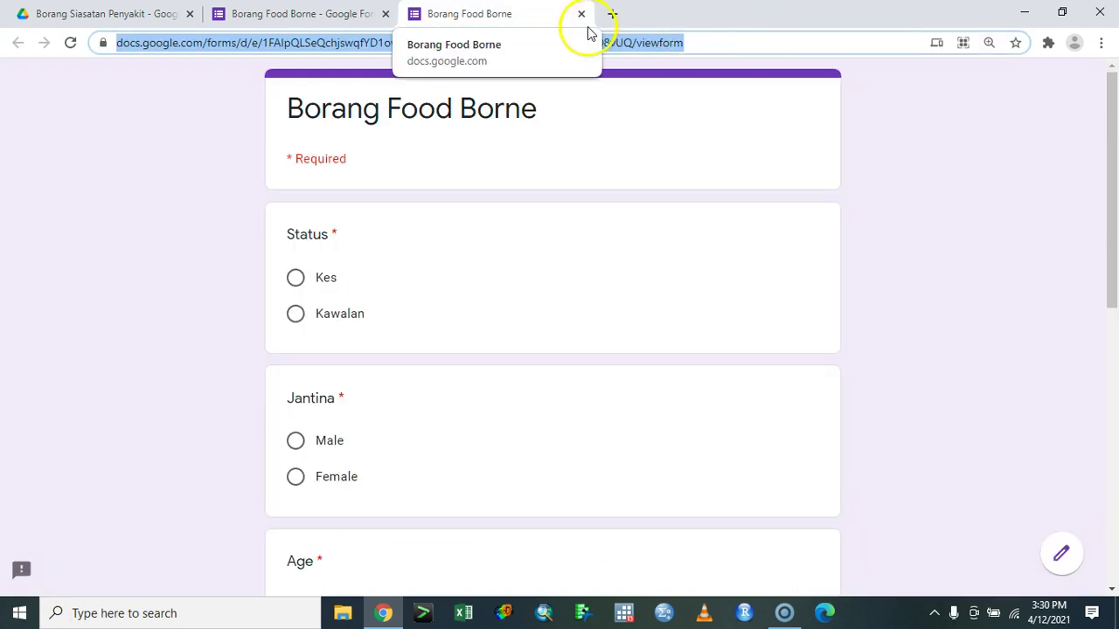
- Close the preview tab and look through the form's Responses tab and its options menu
{"action": "left_click", "coordinate": [578, 15]}
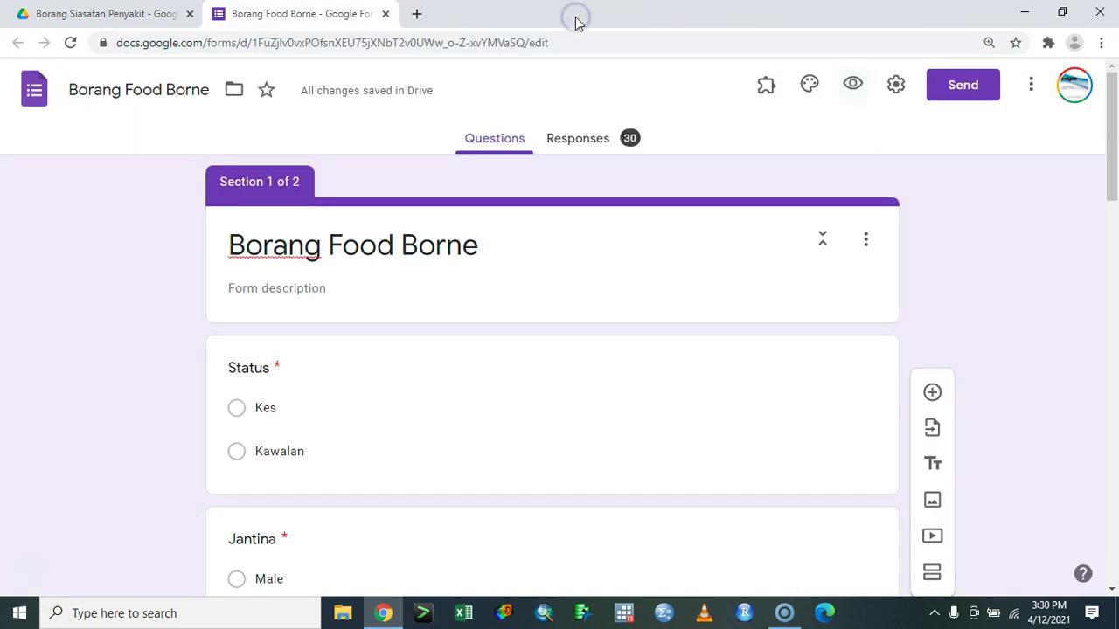
{"action": "left_click", "coordinate": [626, 155]}
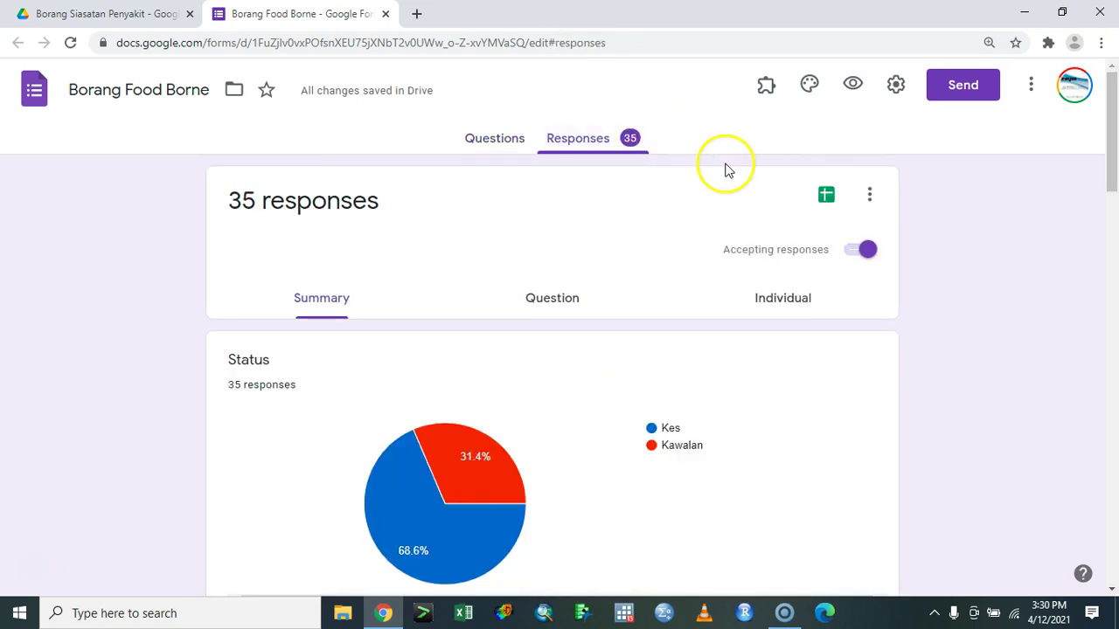
{"action": "left_click", "coordinate": [868, 195]}
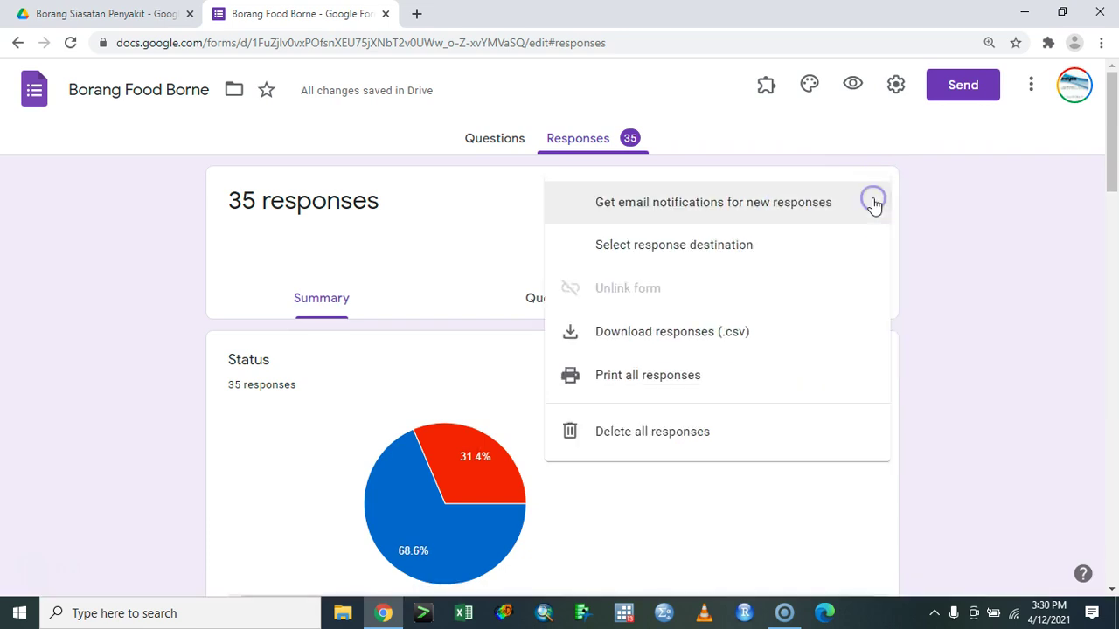
{"action": "left_click", "coordinate": [930, 225]}
{"action": "left_click", "coordinate": [864, 210]}
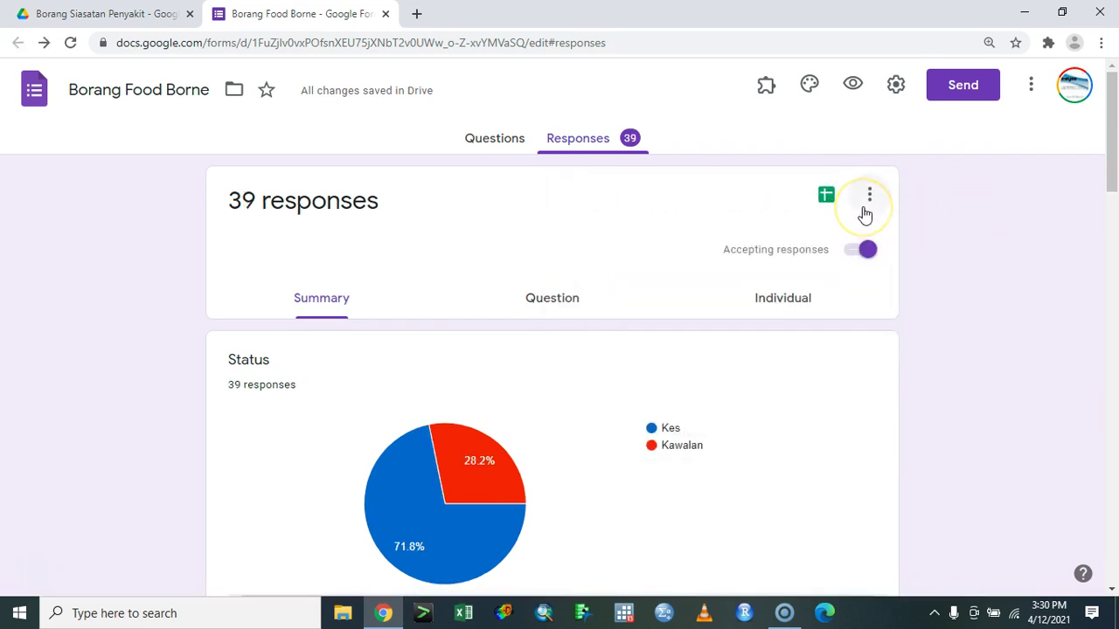
{"action": "left_click", "coordinate": [499, 143]}
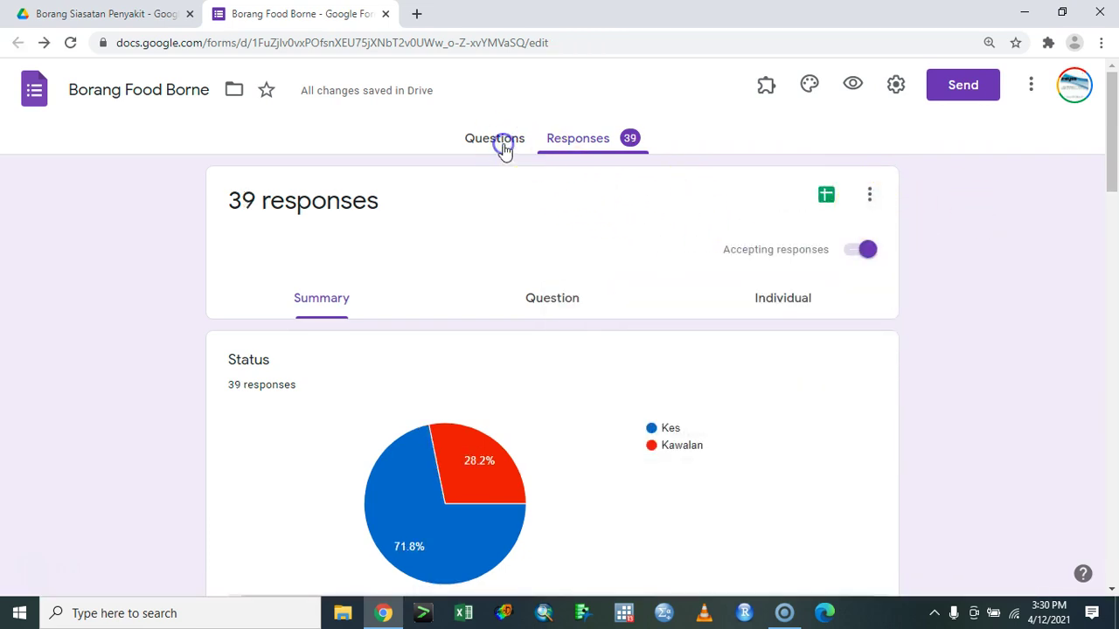
{"action": "left_click", "coordinate": [569, 157]}
{"action": "left_click", "coordinate": [876, 203]}
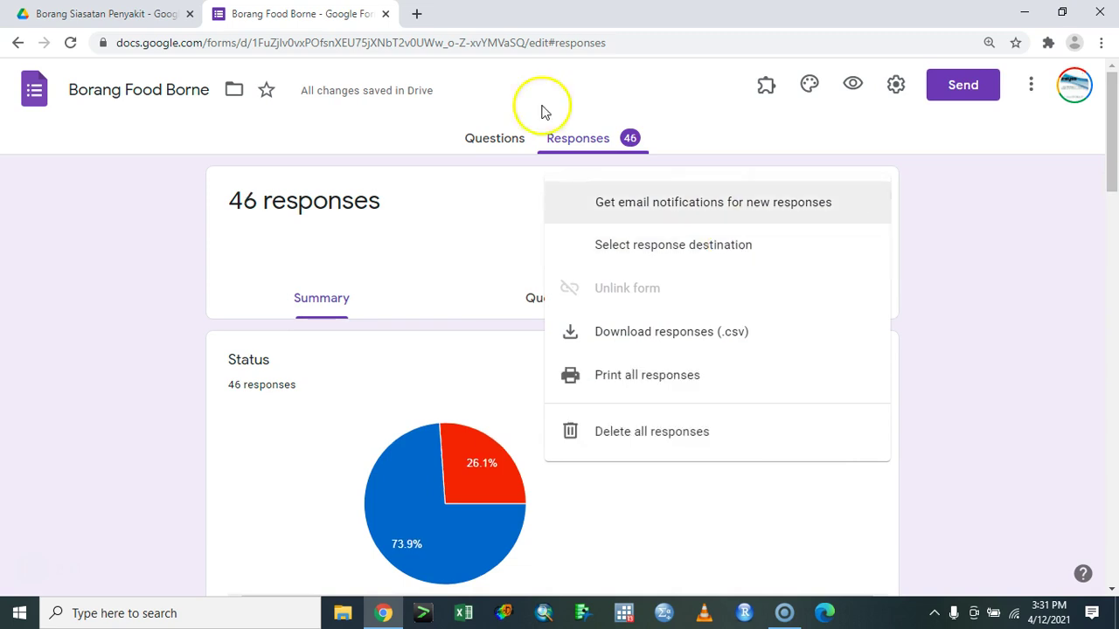
- Check the Drive folder, then return to the form's summary showing 50 responses
{"action": "left_click", "coordinate": [105, 14]}
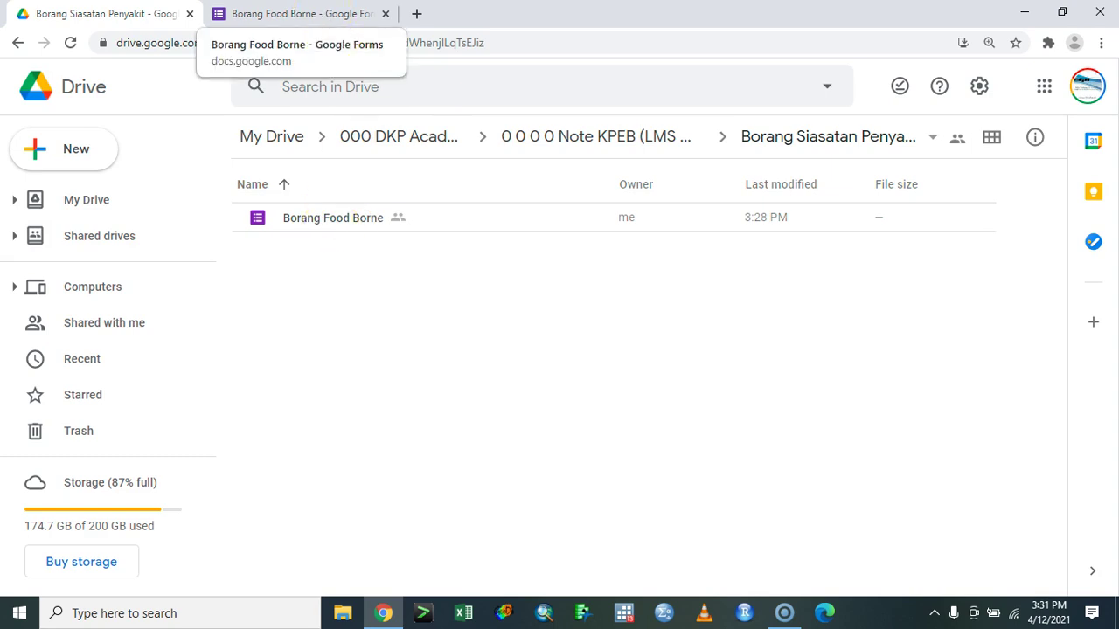
{"action": "left_click", "coordinate": [297, 14]}
{"action": "left_click", "coordinate": [477, 147]}
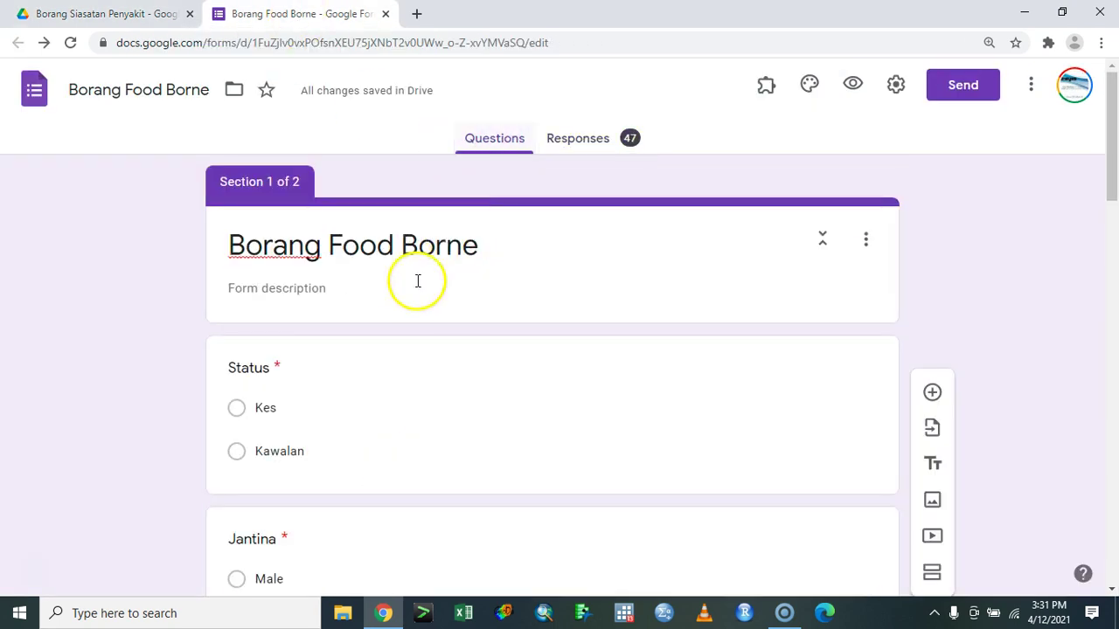
{"action": "scroll", "coordinate": [464, 277], "scroll_direction": "down", "scroll_amount": 2}
{"action": "scroll", "coordinate": [464, 277], "scroll_direction": "up", "scroll_amount": 2}
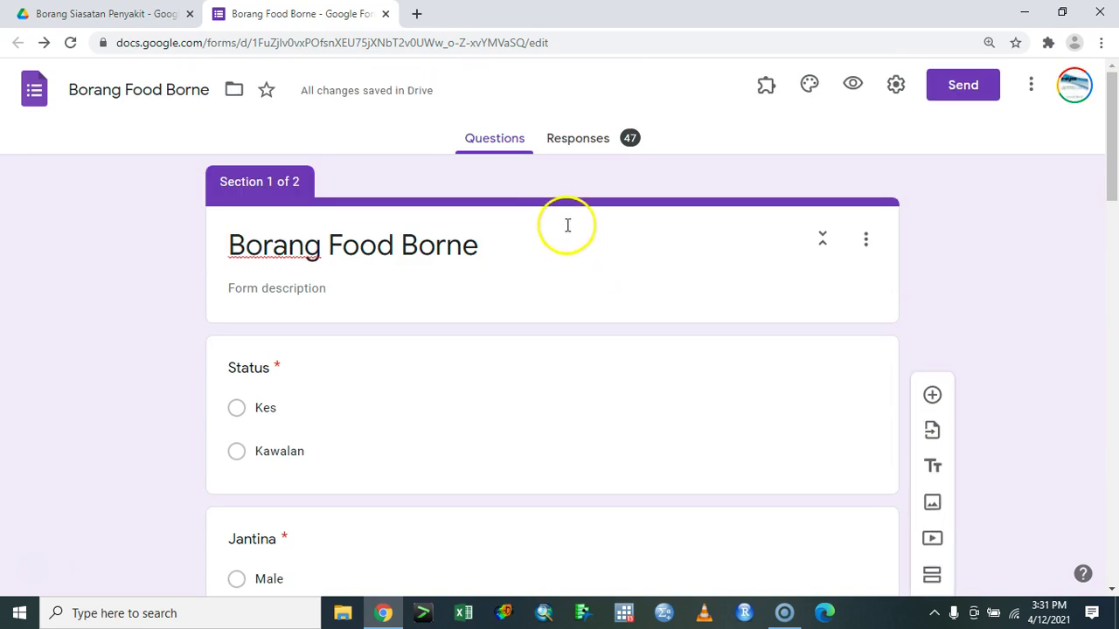
{"action": "left_click", "coordinate": [587, 138]}
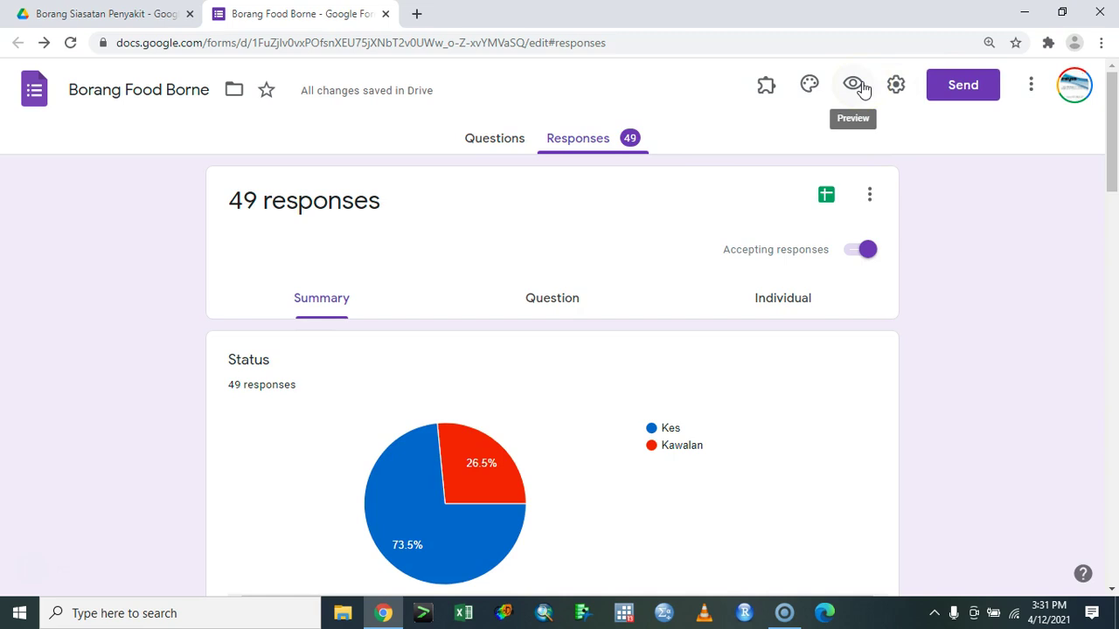
{"action": "left_click", "coordinate": [1032, 91]}
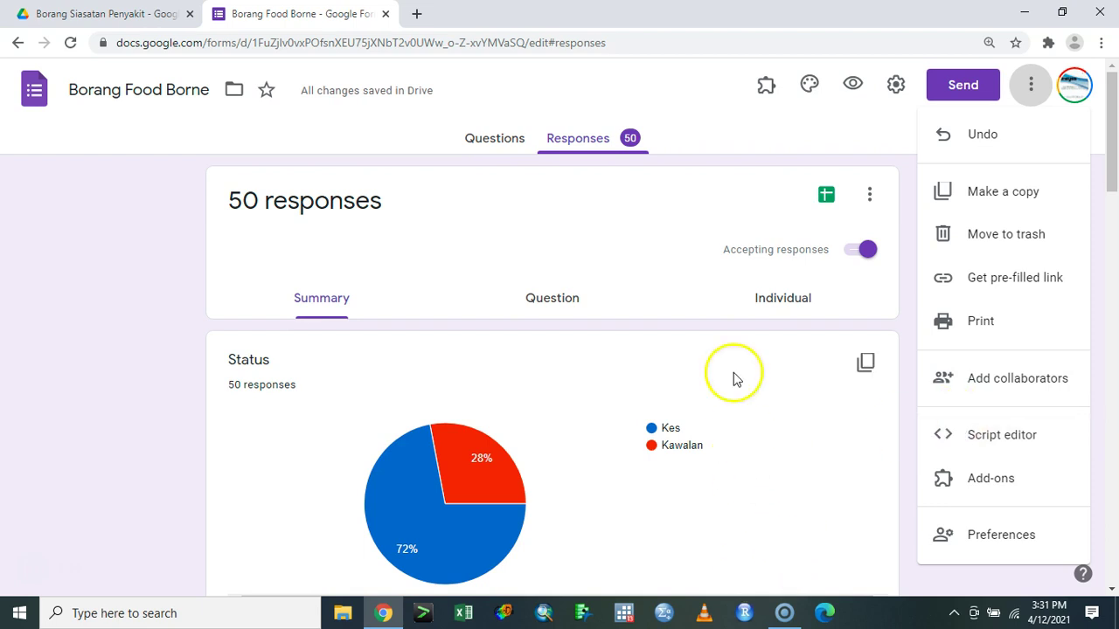
- Send responses to a new spreadsheet via Select response destination and find it in Drive
{"action": "left_click", "coordinate": [674, 241]}
{"action": "left_click", "coordinate": [861, 207]}
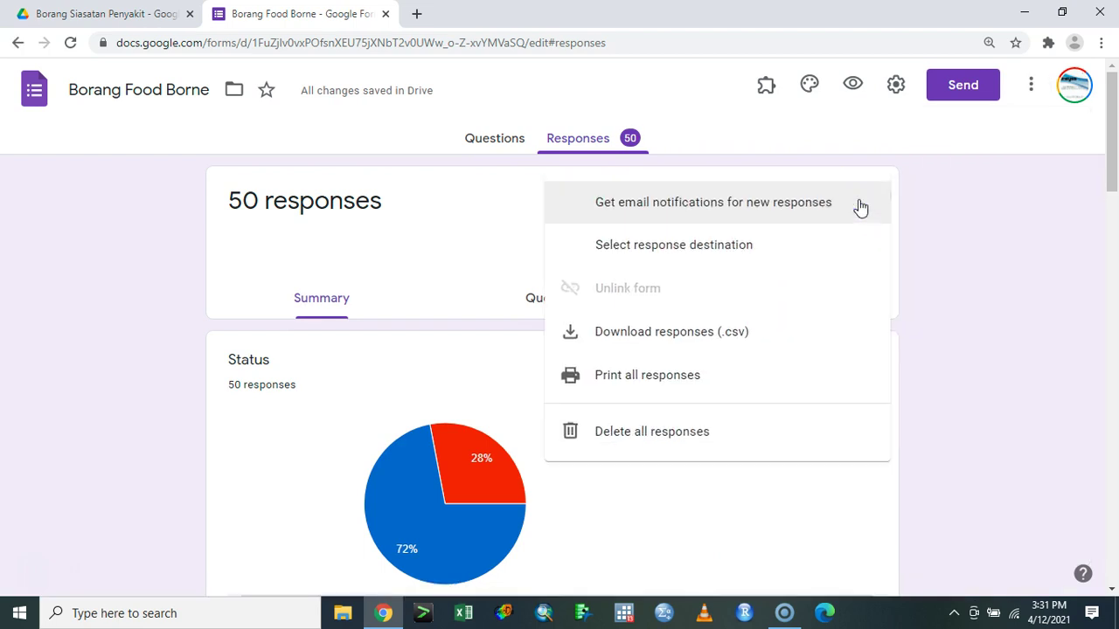
{"action": "left_click", "coordinate": [768, 243]}
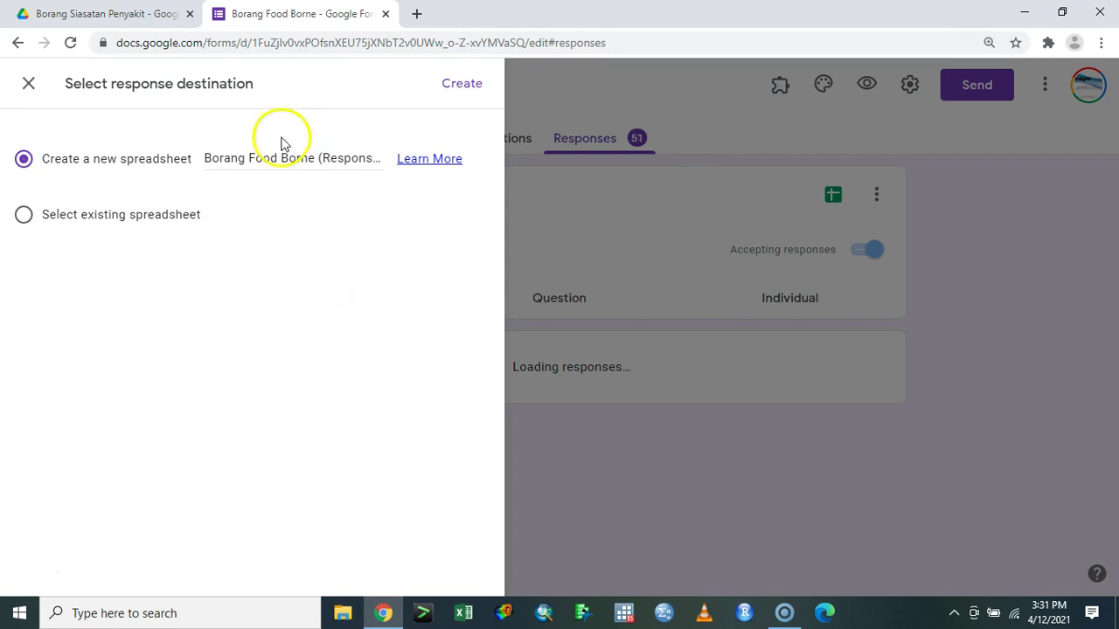
{"action": "left_click", "coordinate": [461, 84]}
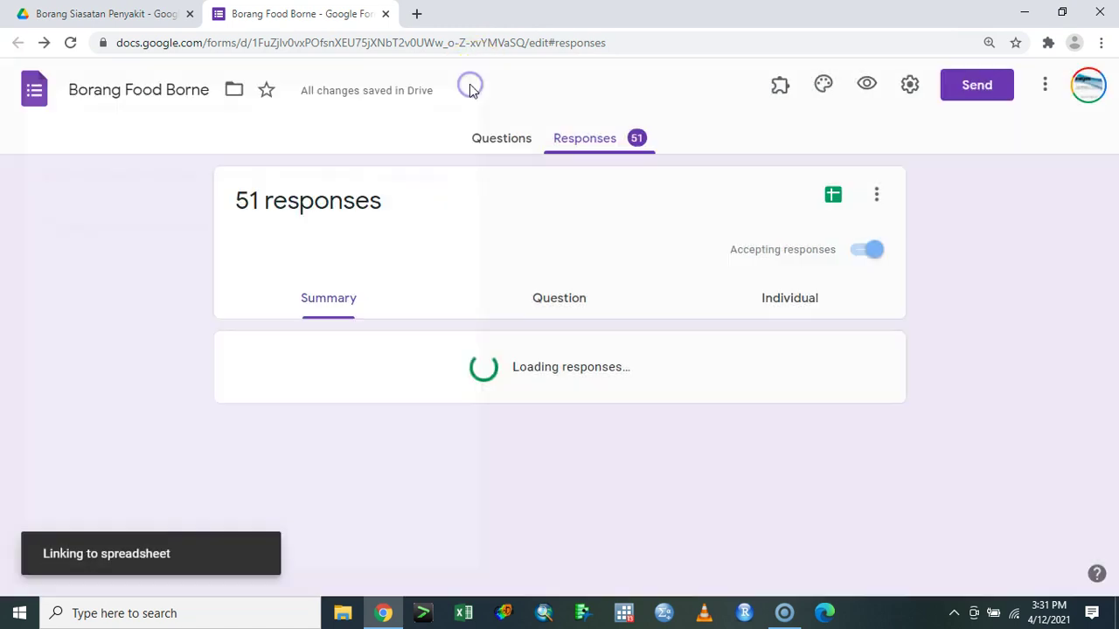
{"action": "left_click", "coordinate": [135, 16]}
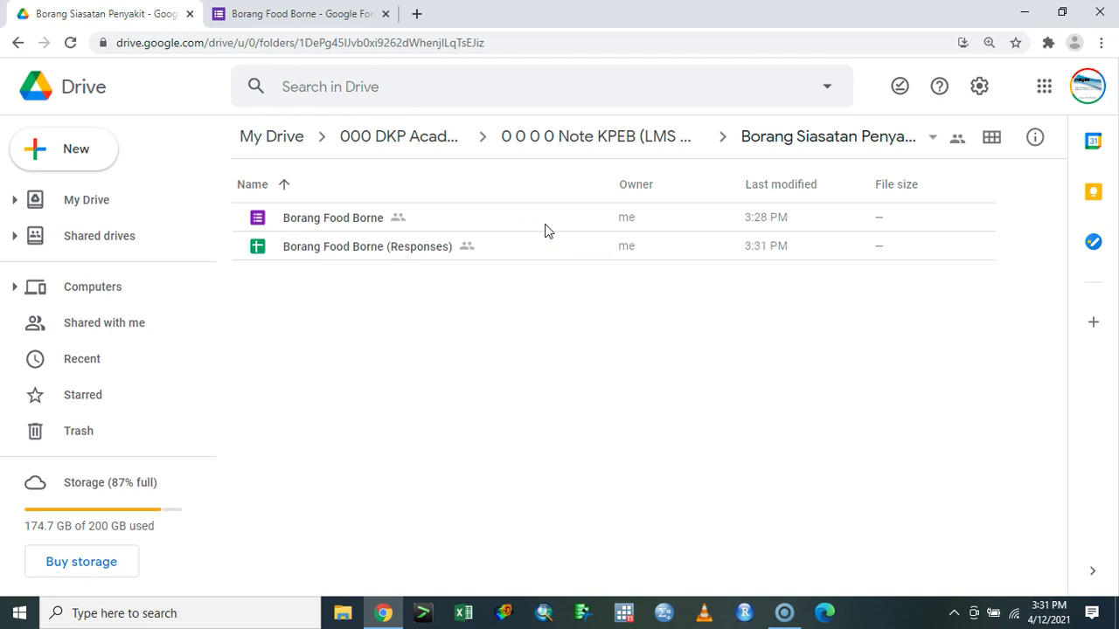
{"action": "left_click", "coordinate": [433, 257]}
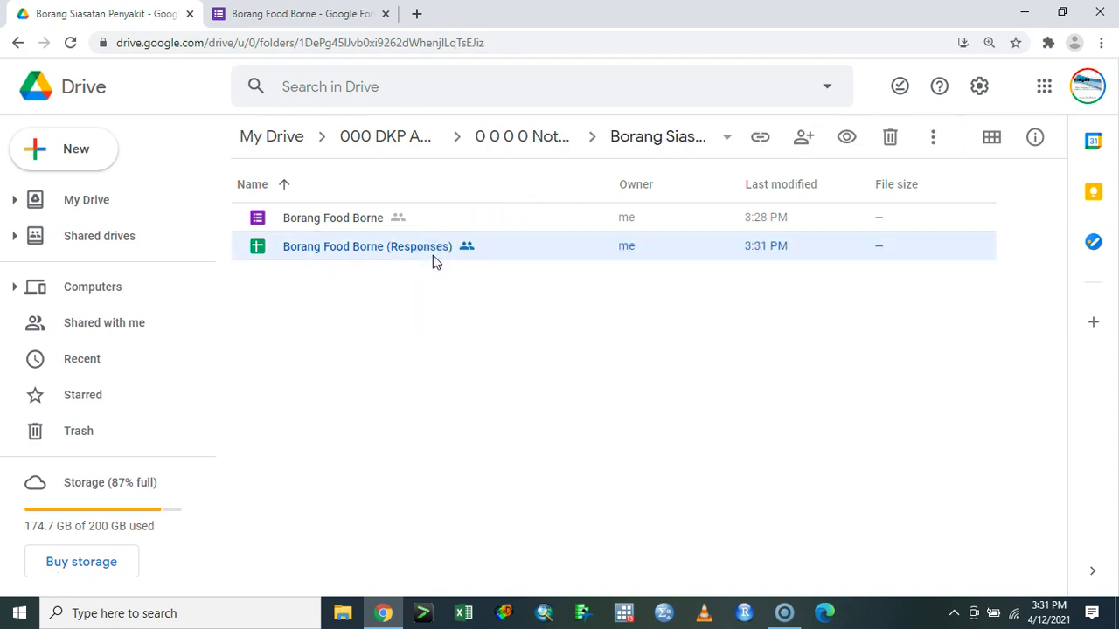
- Open the Borang Food Borne (Responses) sheet and inspect row 54, whose Age reads 'sulit'
{"action": "double_click", "coordinate": [433, 257]}
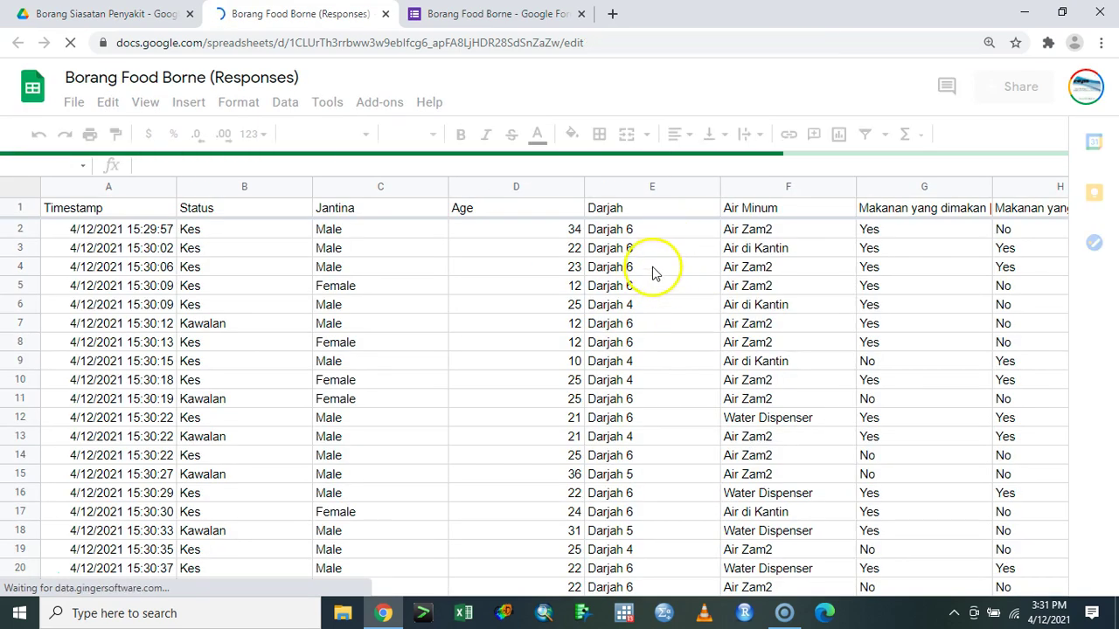
{"action": "scroll", "coordinate": [694, 320], "scroll_direction": "down", "scroll_amount": 5}
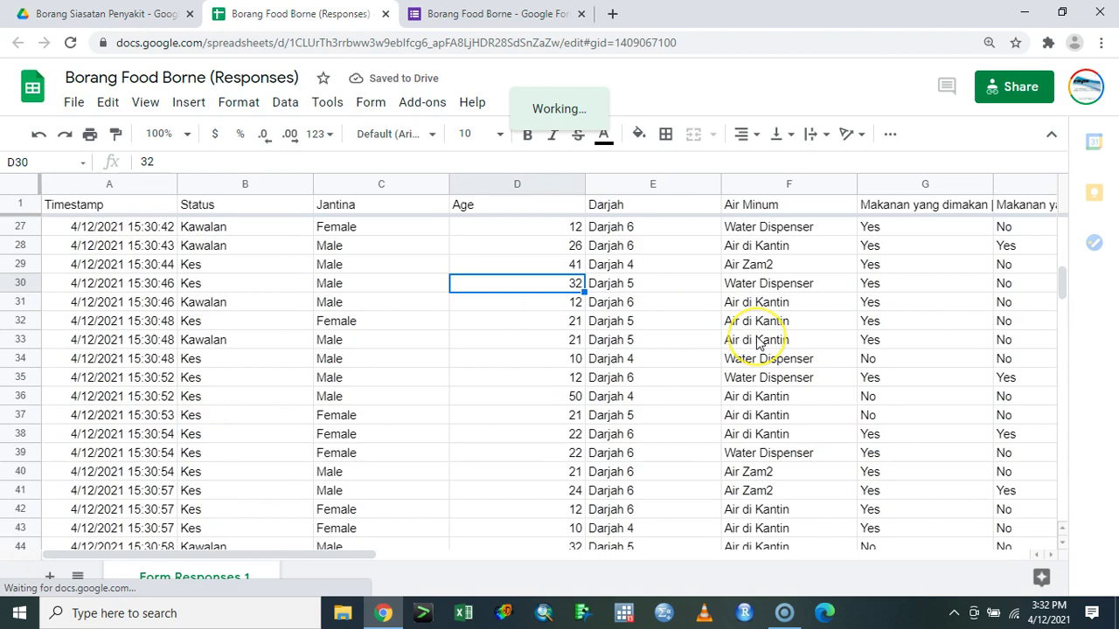
{"action": "scroll", "coordinate": [758, 343], "scroll_direction": "down", "scroll_amount": 5}
{"action": "scroll", "coordinate": [758, 350], "scroll_direction": "up", "scroll_amount": 2}
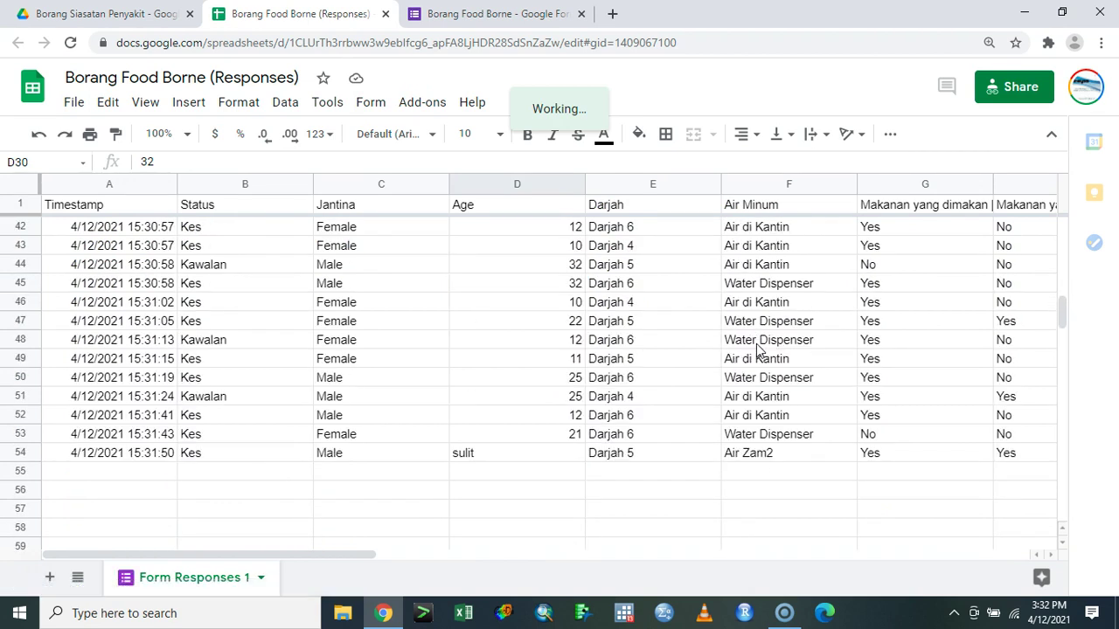
{"action": "left_click", "coordinate": [206, 456]}
{"action": "left_click", "coordinate": [540, 460]}
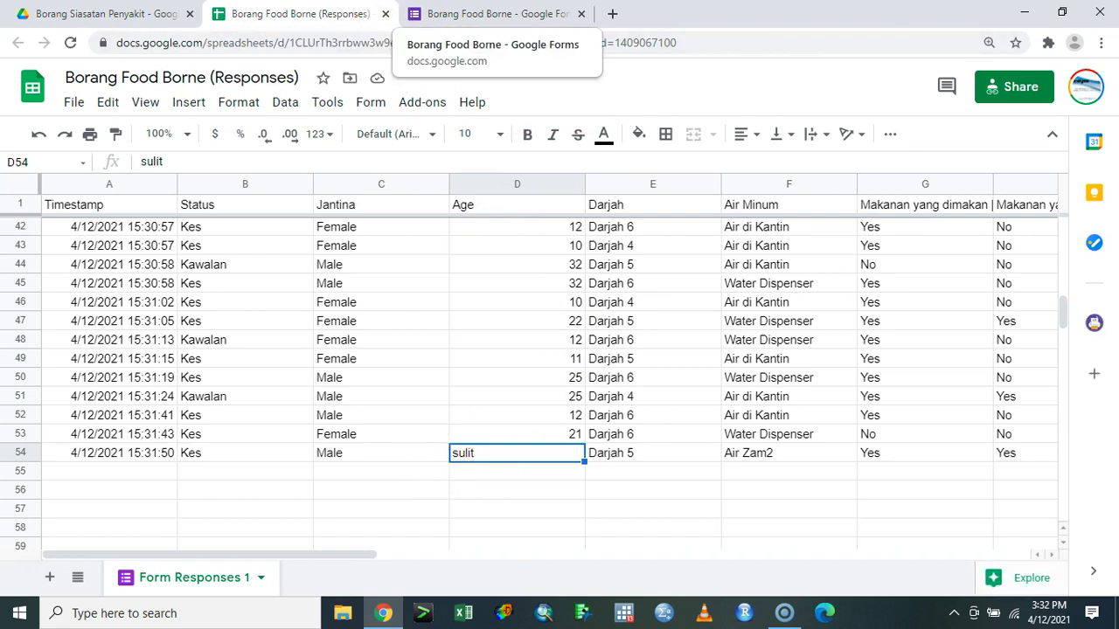
{"action": "left_click", "coordinate": [490, 14]}
- Give the Age question Number, Equal to response validation, leaving the value blank
{"action": "left_click", "coordinate": [492, 137]}
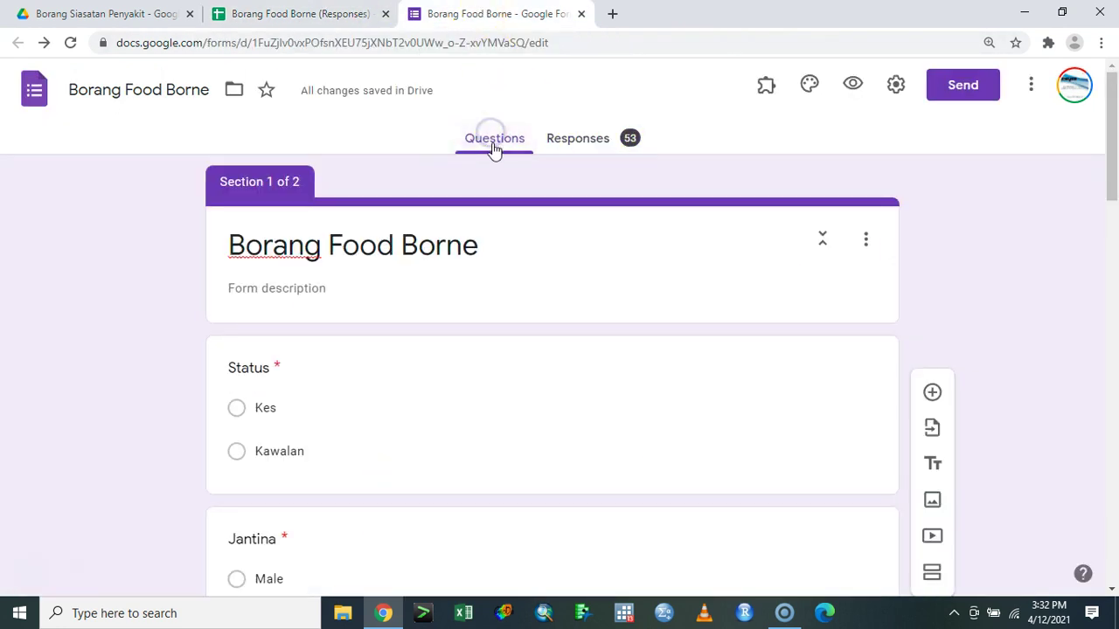
{"action": "scroll", "coordinate": [571, 277], "scroll_direction": "down", "scroll_amount": 5}
{"action": "left_click", "coordinate": [382, 343]}
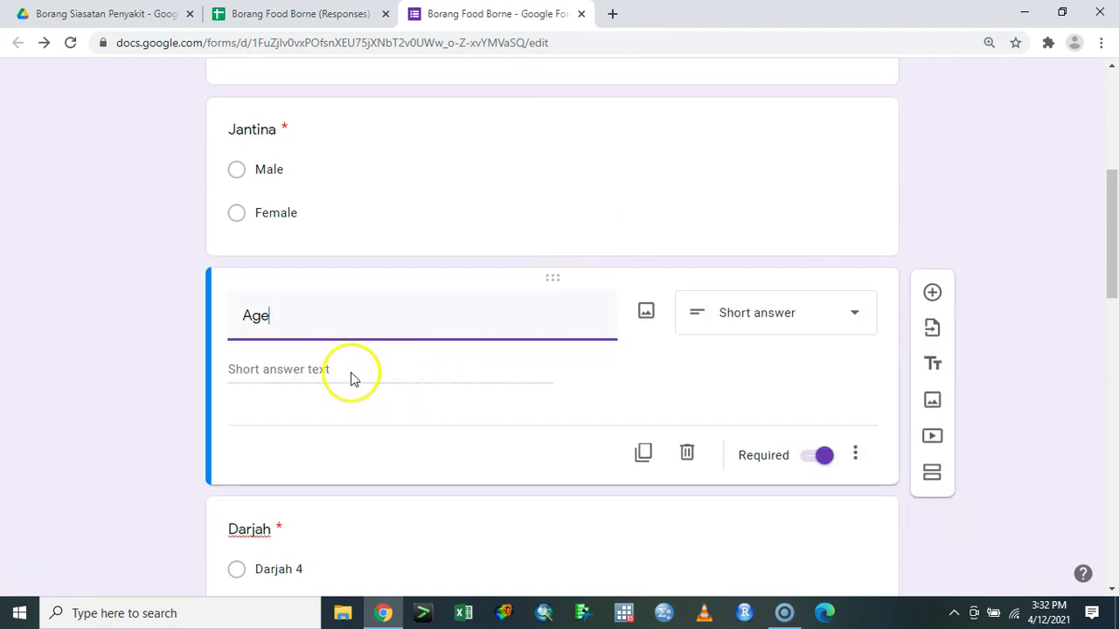
{"action": "left_click", "coordinate": [858, 455]}
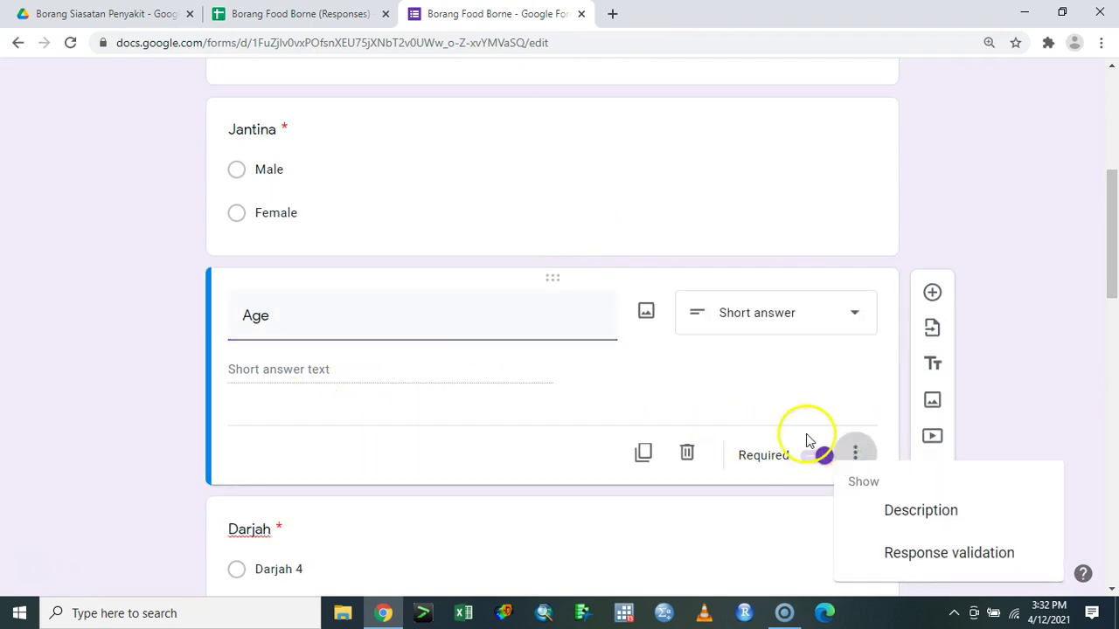
{"action": "left_click", "coordinate": [924, 553]}
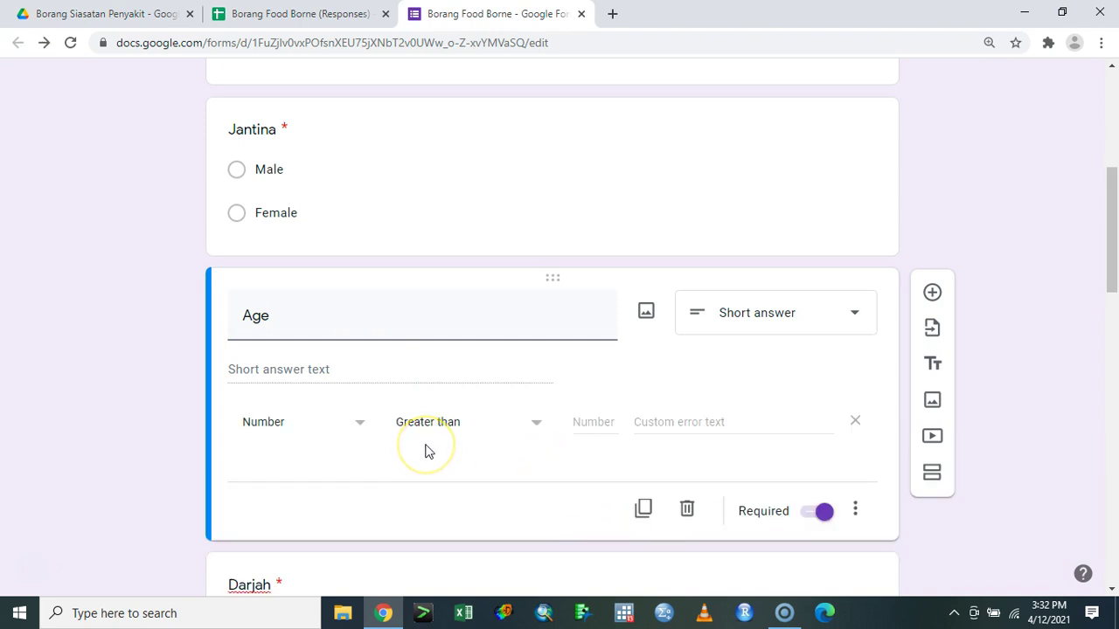
{"action": "left_click", "coordinate": [463, 435]}
{"action": "left_click", "coordinate": [462, 435]}
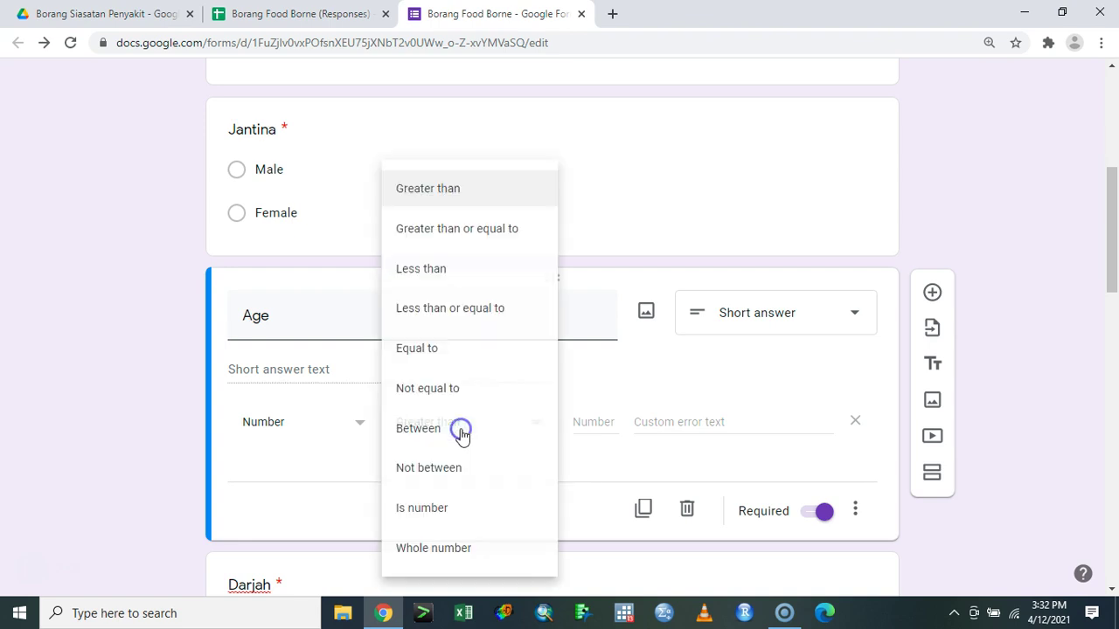
{"action": "left_click", "coordinate": [490, 273]}
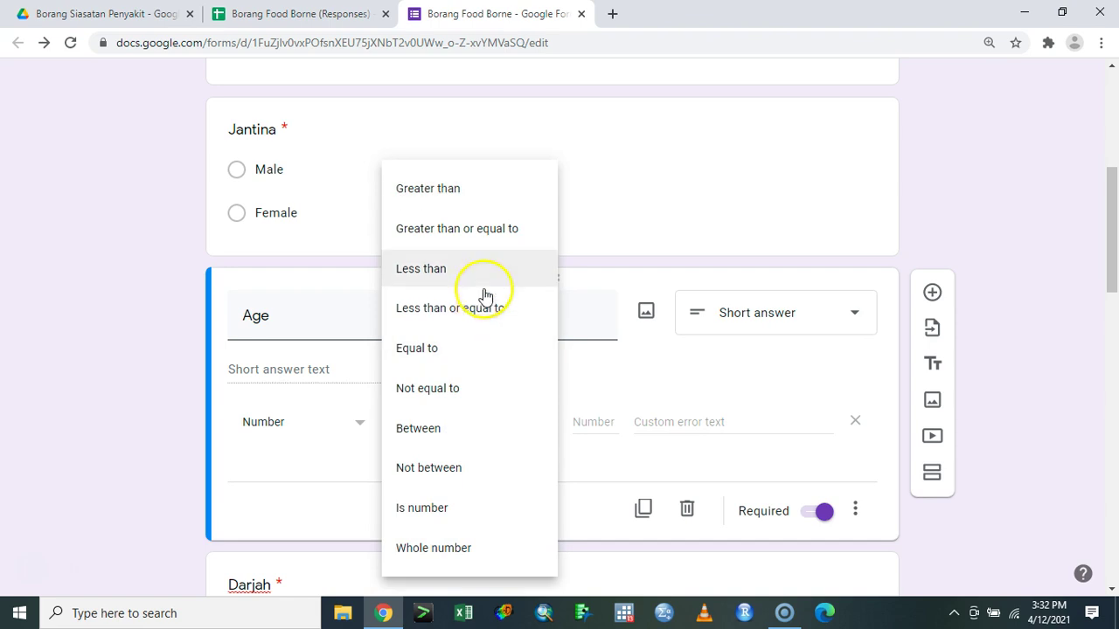
{"action": "left_click", "coordinate": [490, 350]}
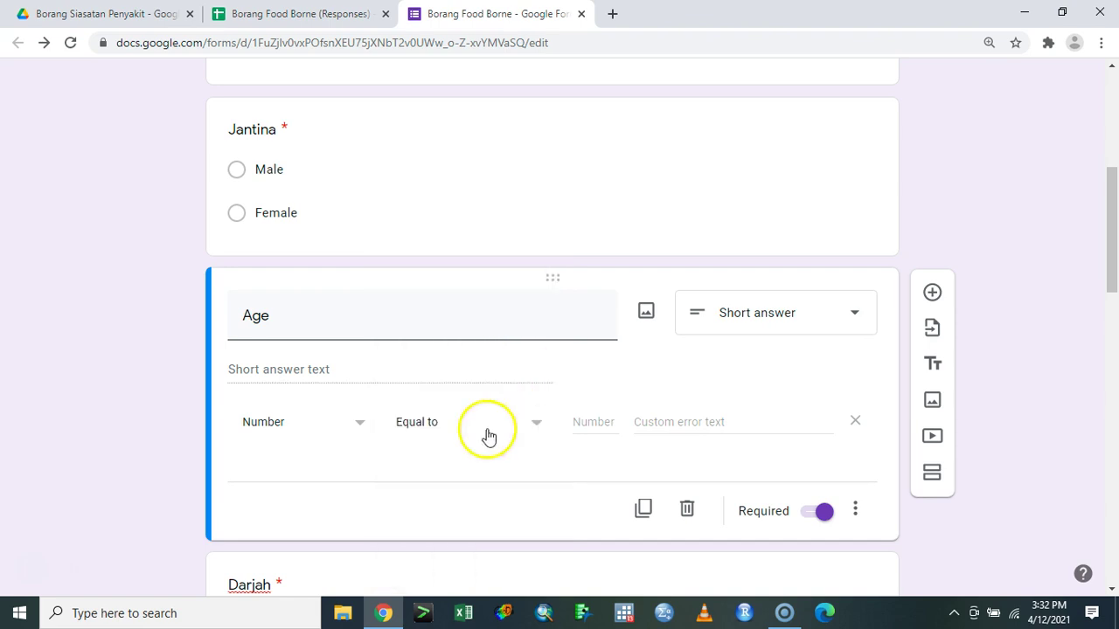
{"action": "left_click", "coordinate": [594, 420]}
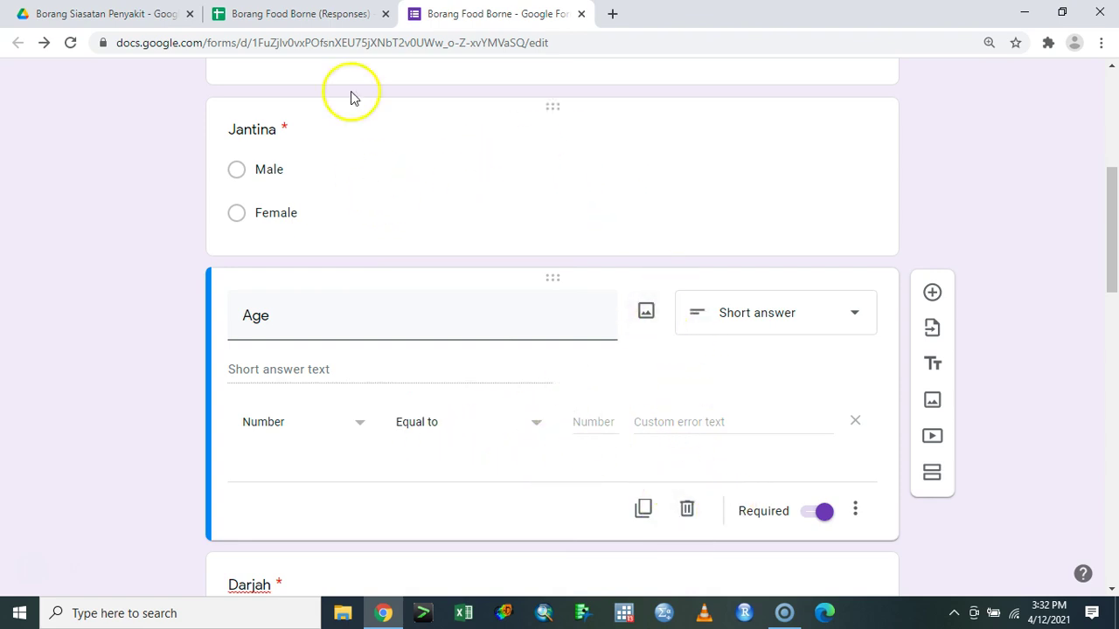
{"action": "left_click", "coordinate": [345, 13]}
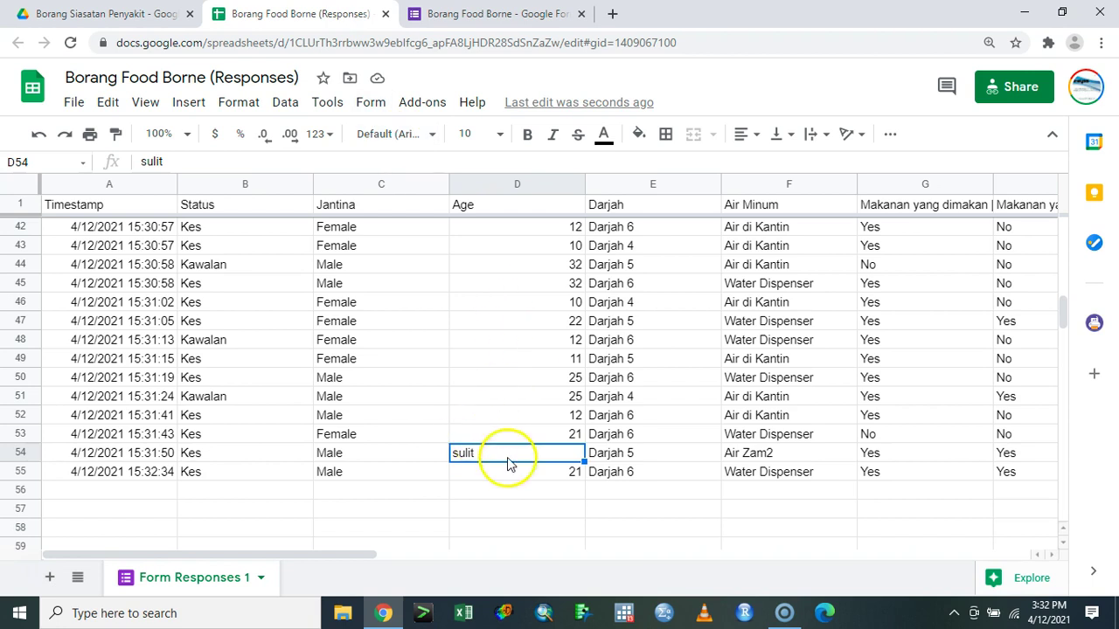
{"action": "left_click", "coordinate": [538, 492]}
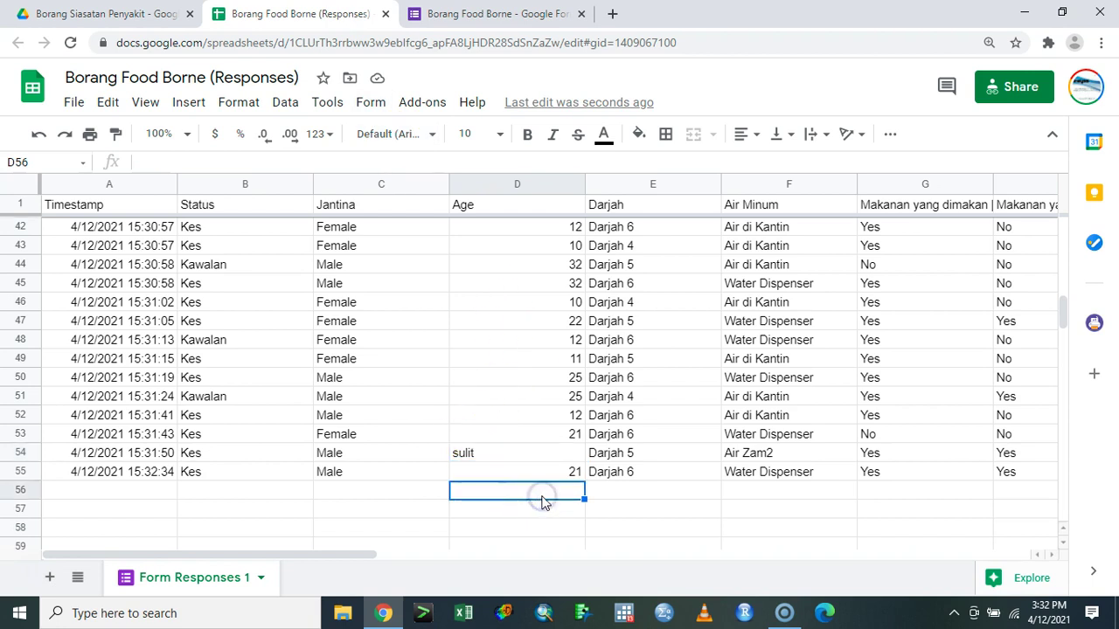
{"action": "scroll", "coordinate": [487, 397], "scroll_direction": "up", "scroll_amount": 3}
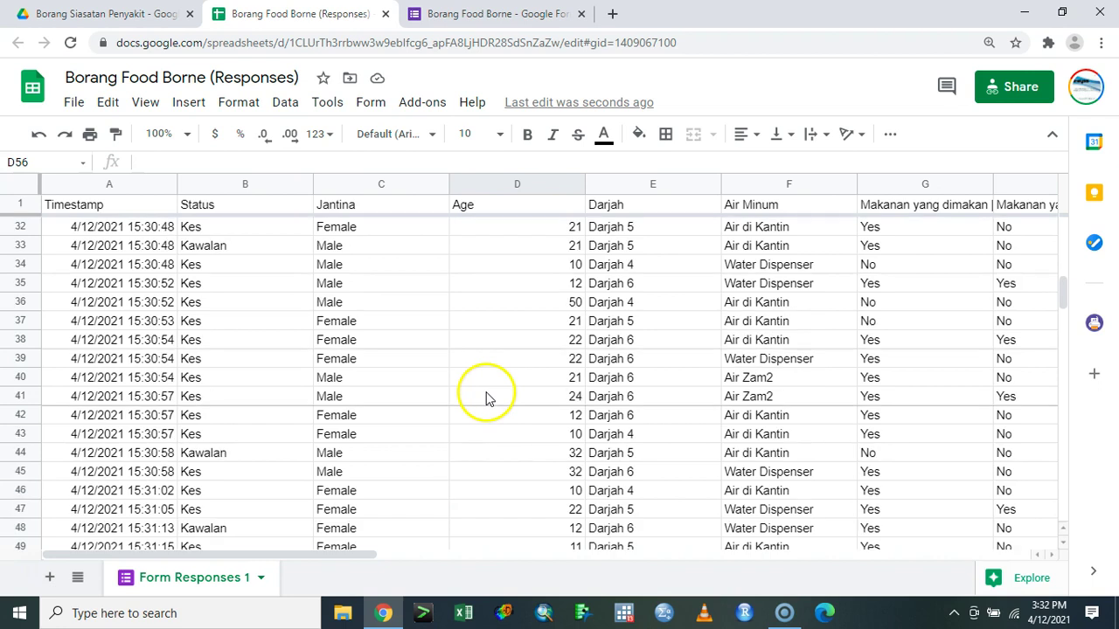
{"action": "scroll", "coordinate": [487, 398], "scroll_direction": "up", "scroll_amount": 9}
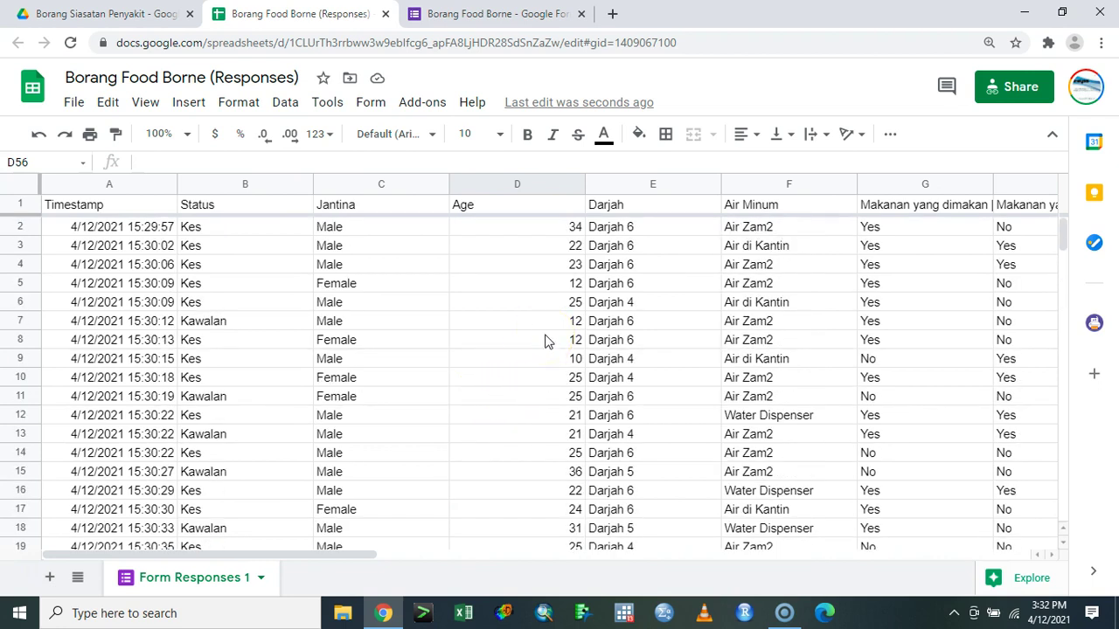
{"action": "left_click_drag", "start_coordinate": [324, 555], "coordinate": [300, 562]}
{"action": "left_click", "coordinate": [73, 103]}
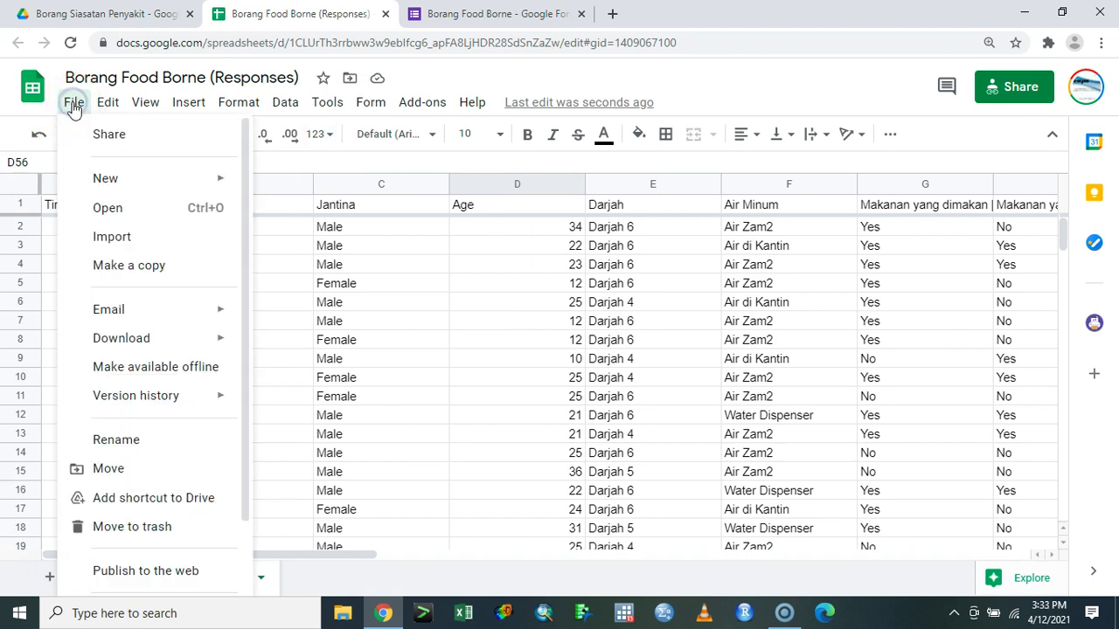
- Back out of the File download options and launch Script editor from the Tools menu
{"action": "left_click", "coordinate": [199, 352]}
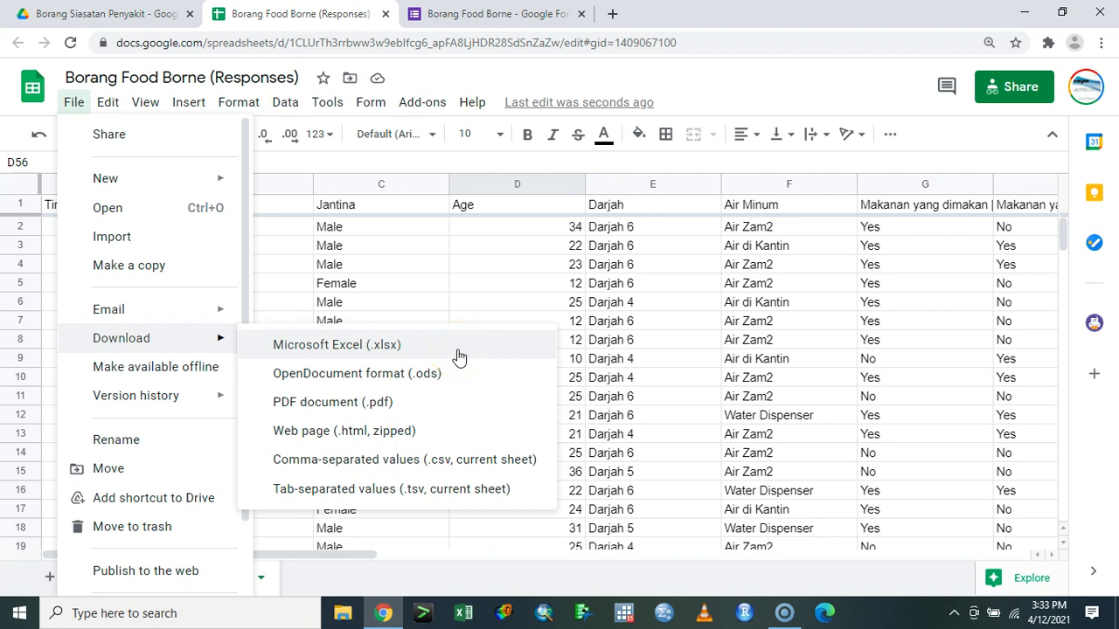
{"action": "left_click", "coordinate": [662, 156]}
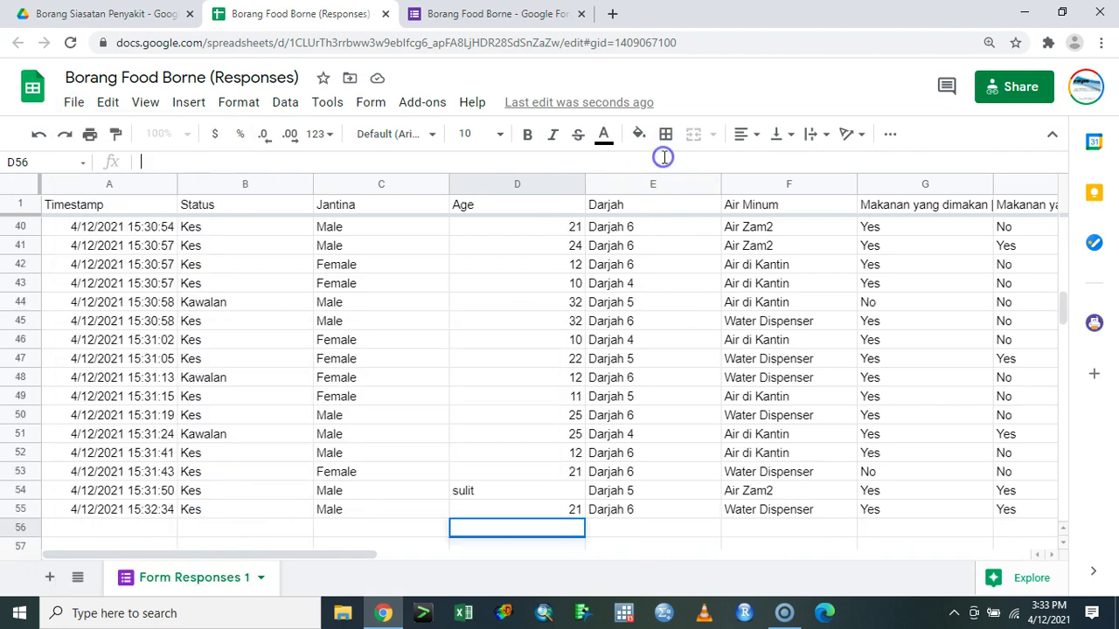
{"action": "left_click", "coordinate": [325, 112]}
{"action": "left_click", "coordinate": [368, 110]}
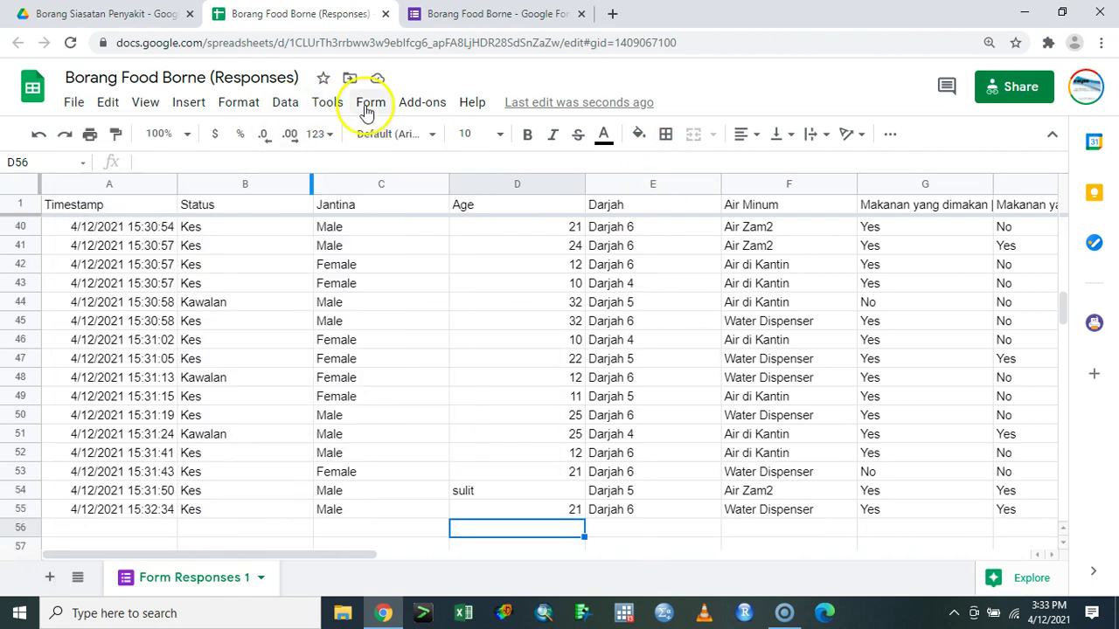
{"action": "left_click", "coordinate": [423, 103]}
{"action": "left_click", "coordinate": [331, 104]}
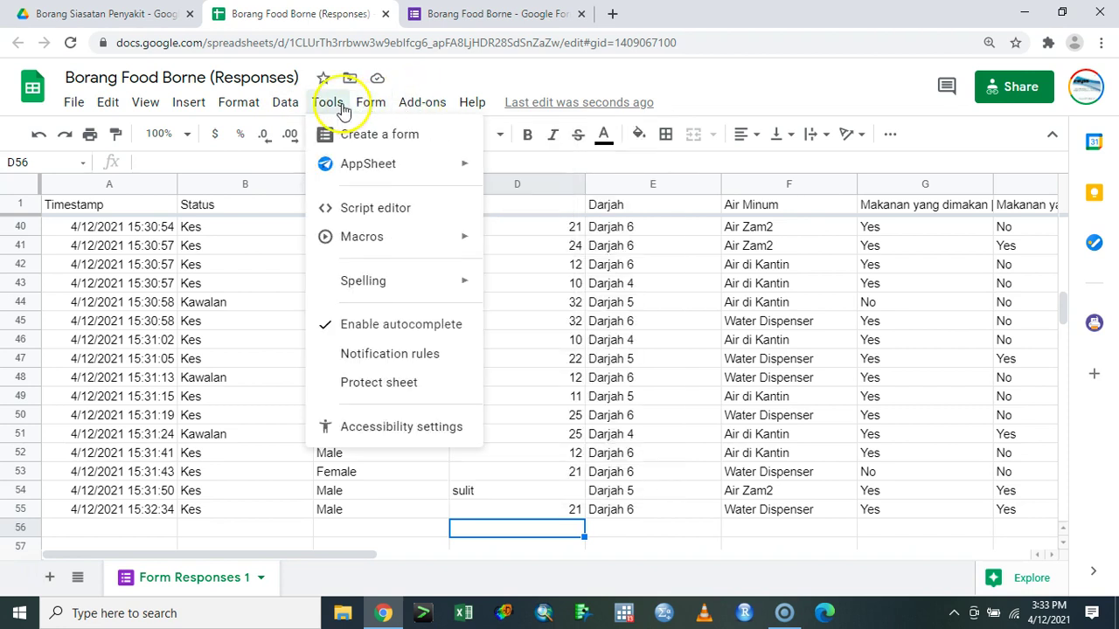
{"action": "left_click", "coordinate": [359, 207]}
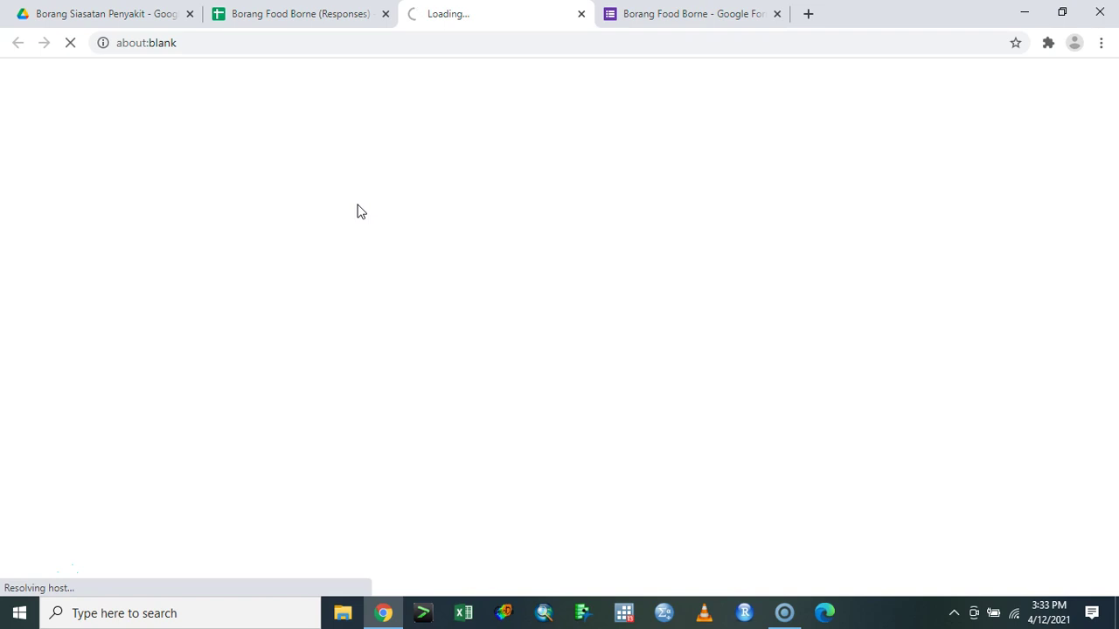
- Open the Untitled Apps Script project, dismiss the new-editor popup, select its code, and close it
{"action": "left_click", "coordinate": [307, 16]}
{"action": "left_click", "coordinate": [229, 179]}
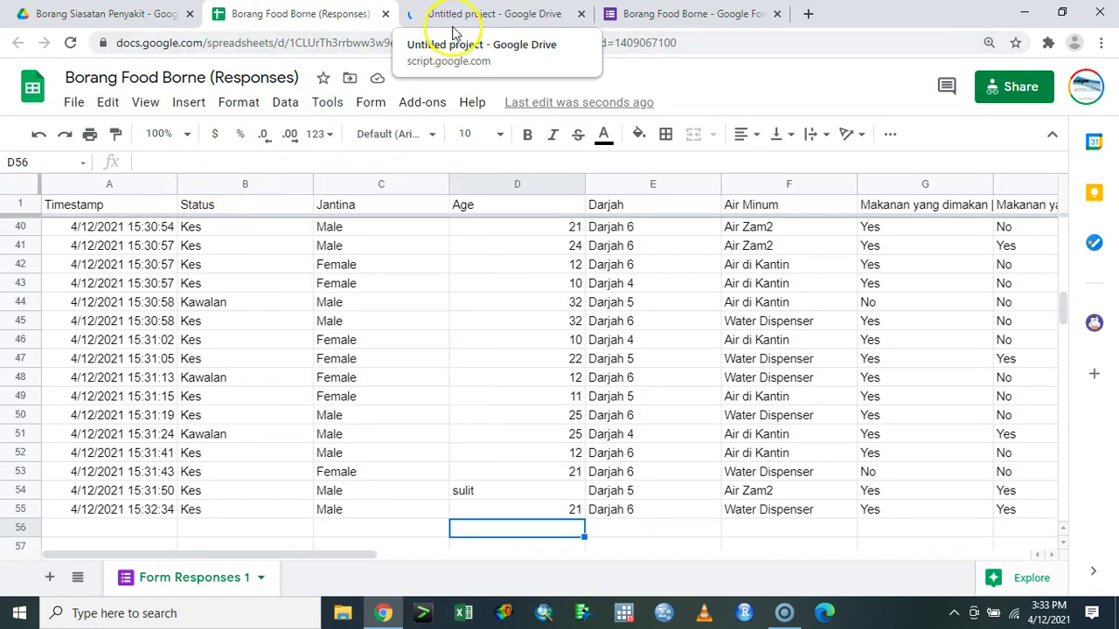
{"action": "left_click", "coordinate": [456, 18]}
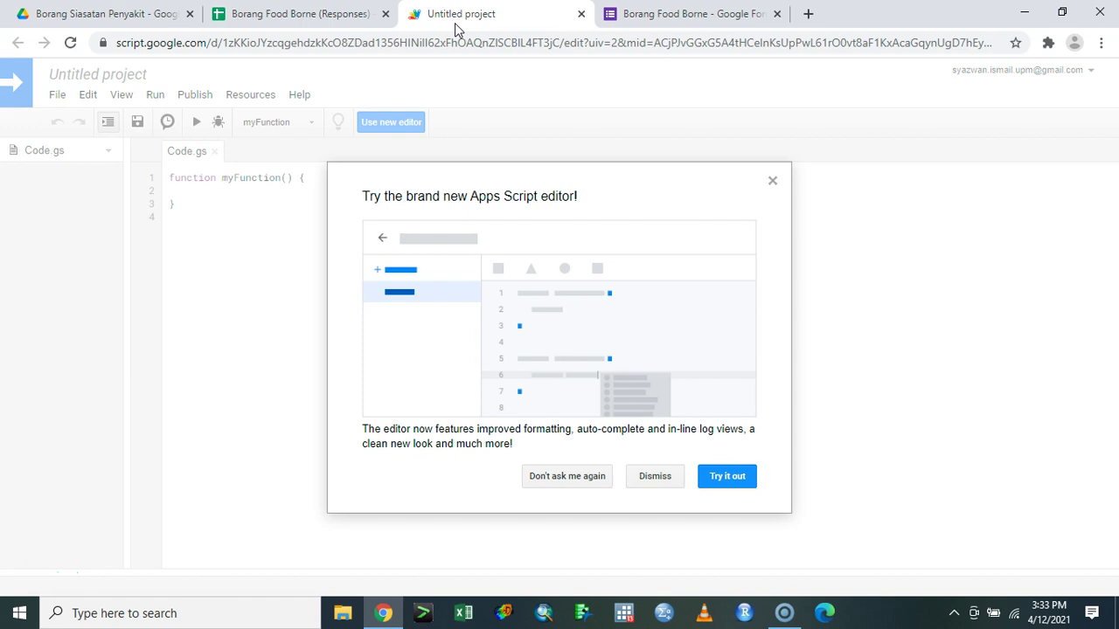
{"action": "left_click", "coordinate": [771, 186]}
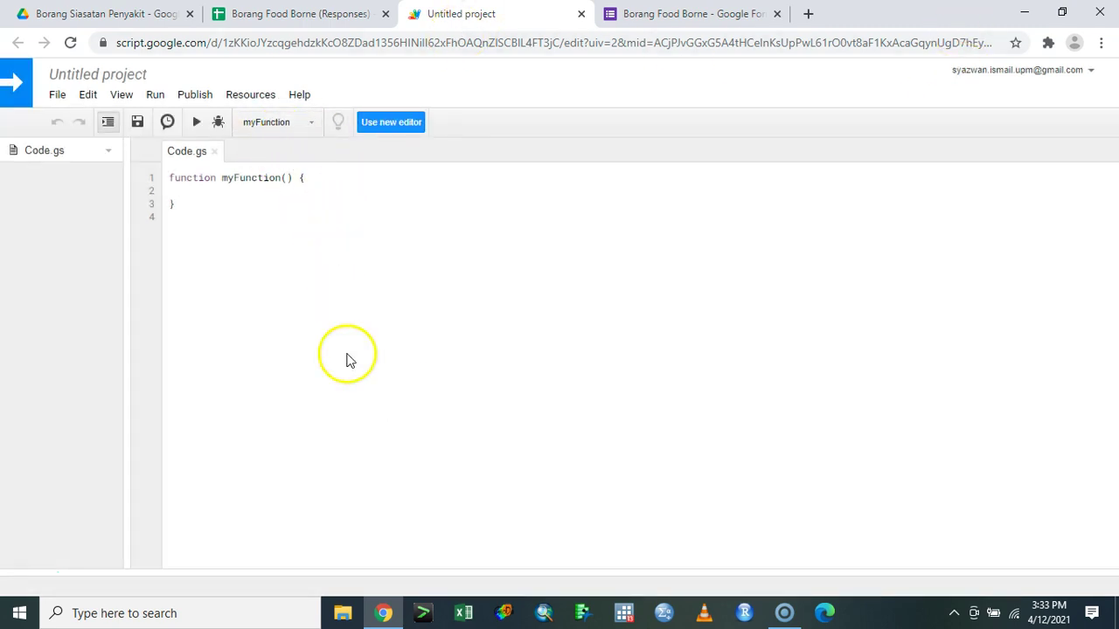
{"action": "key", "text": "ctrl+a"}
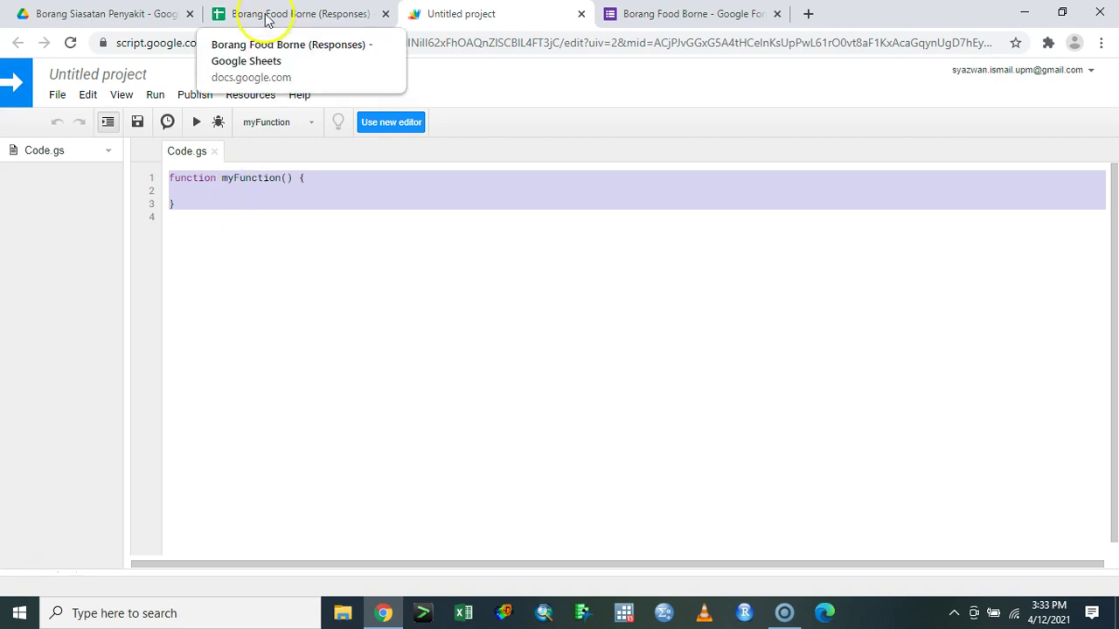
{"action": "left_click", "coordinate": [582, 13]}
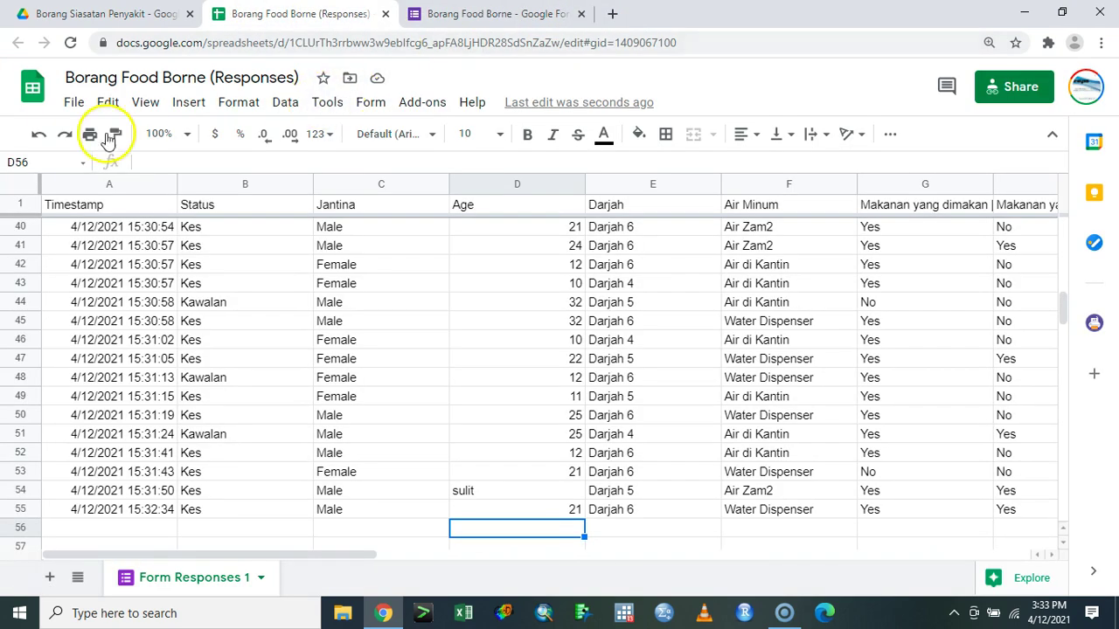
- Download the responses sheet as a Microsoft Excel (.xlsx) workbook and open the downloaded file
{"action": "left_click", "coordinate": [71, 104]}
{"action": "mouse_move", "coordinate": [219, 340]}
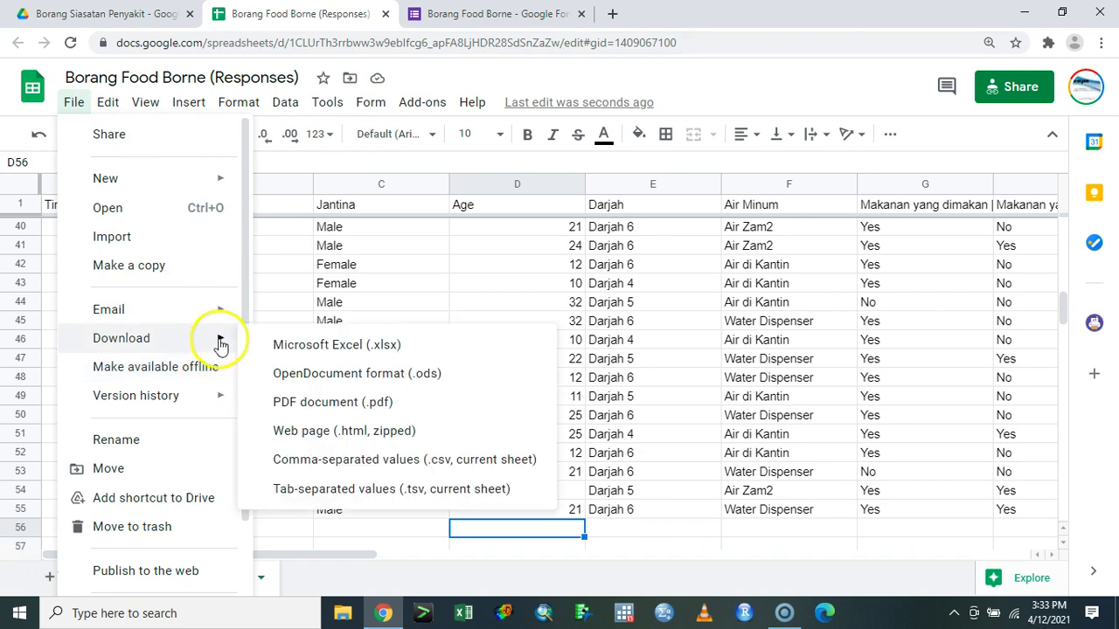
{"action": "left_click", "coordinate": [288, 341]}
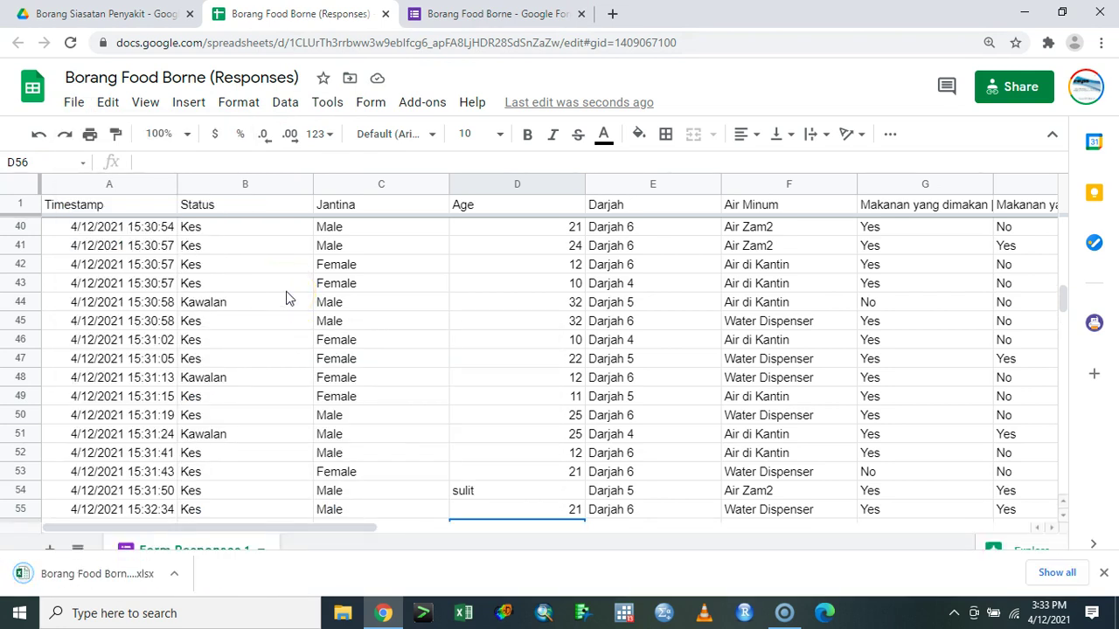
{"action": "left_click", "coordinate": [130, 577]}
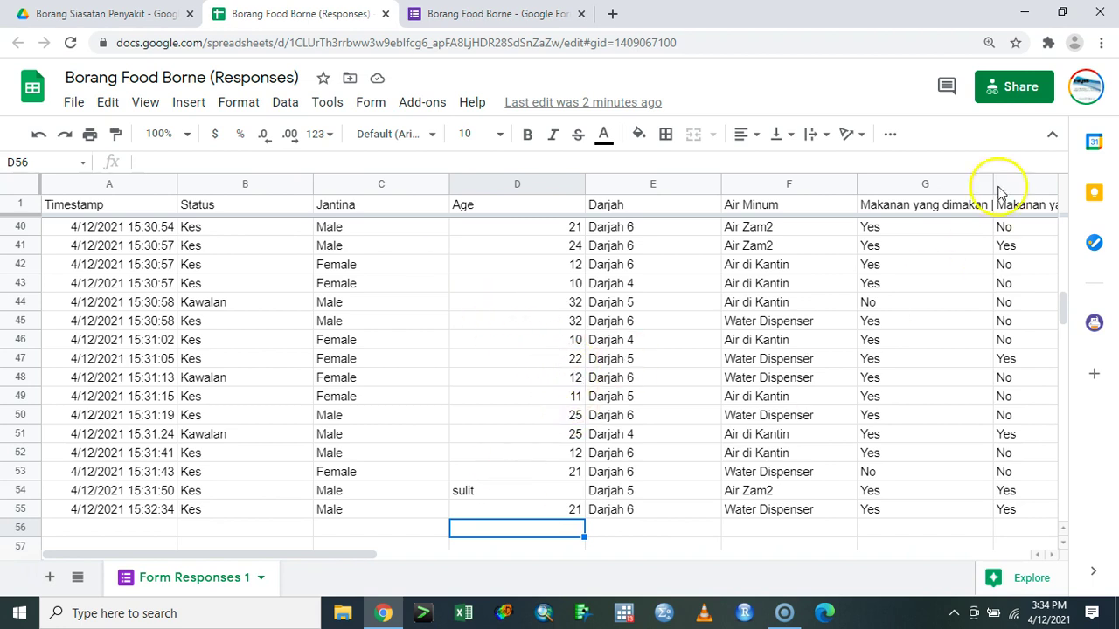
- Minimize Chrome and restore it while Excel opens Borang Food Borne (Responses).xlsx
{"action": "left_click", "coordinate": [1024, 12]}
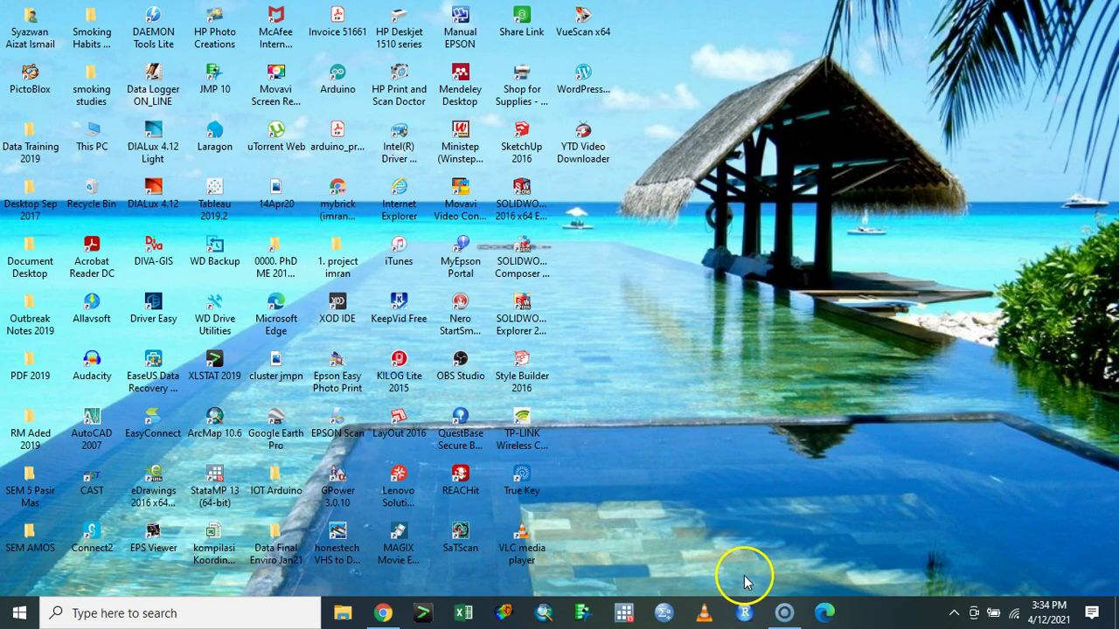
{"action": "left_click", "coordinate": [383, 614]}
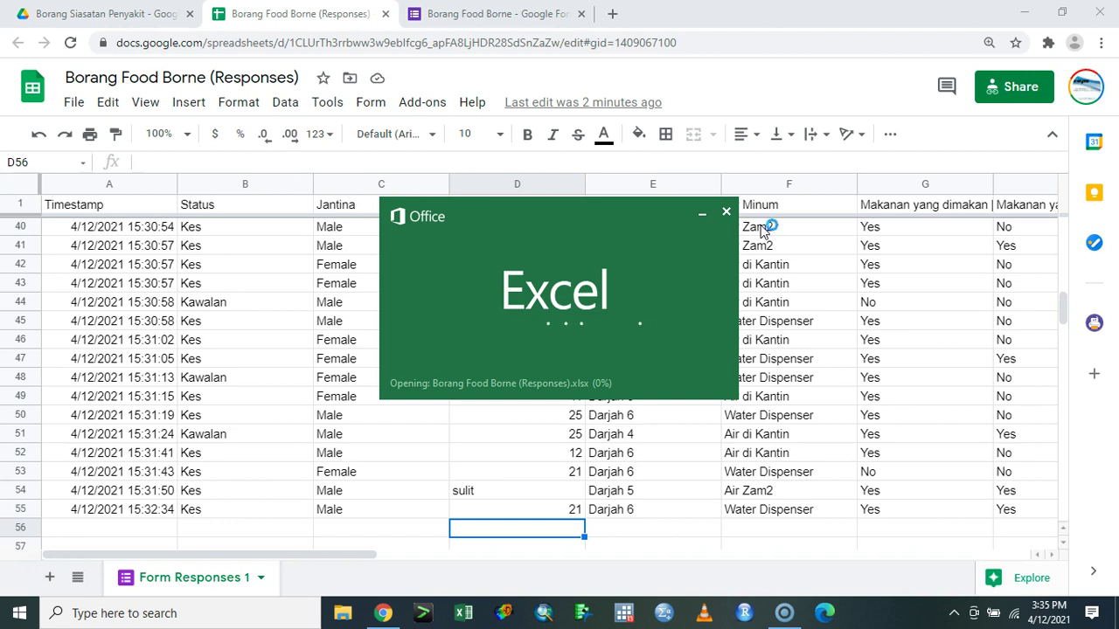
{"action": "left_click", "coordinate": [786, 180]}
- Close the Google Forms tab and enable editing of the downloaded workbook in Excel
{"action": "left_click", "coordinate": [513, 14]}
{"action": "left_click", "coordinate": [581, 14]}
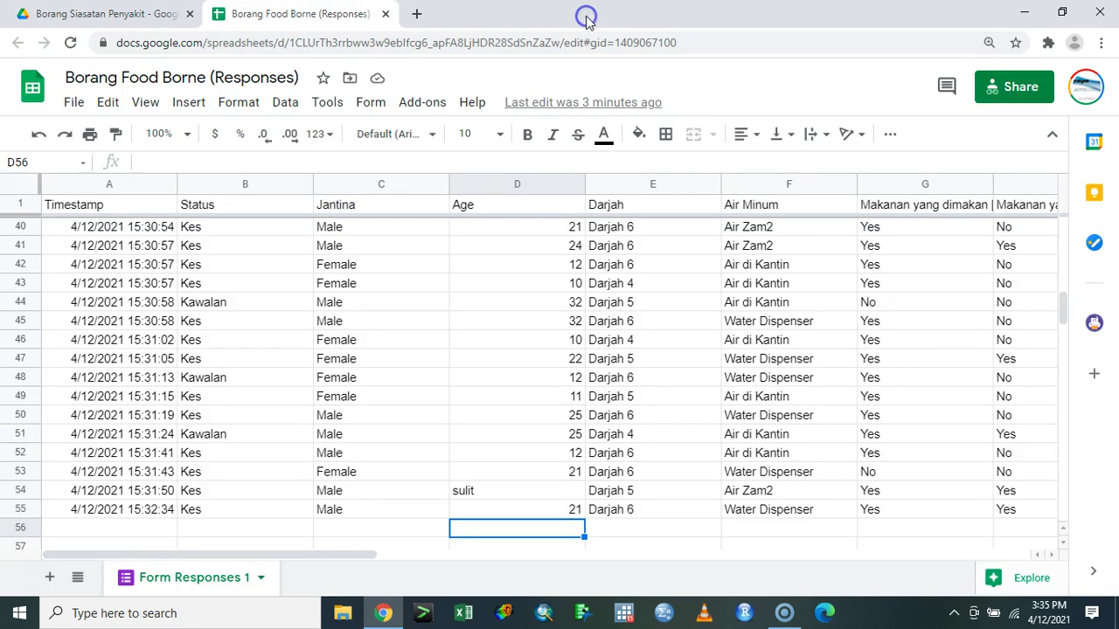
{"action": "left_click", "coordinate": [680, 52]}
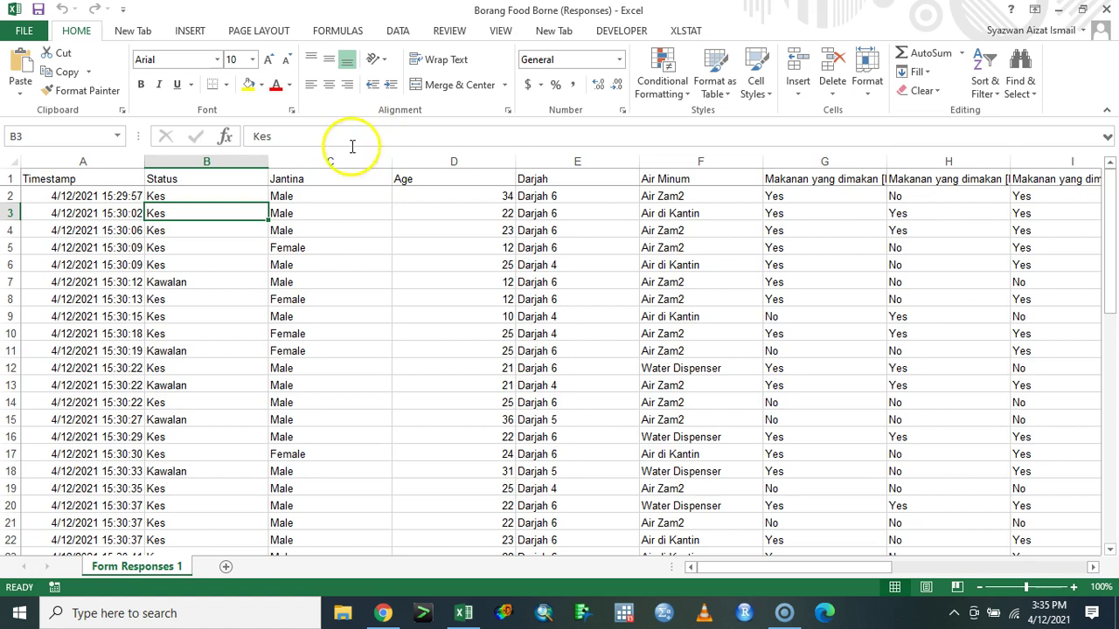
- Duplicate the Form Responses 1 sheet and name the copy 'Manipulate'
{"action": "left_click", "coordinate": [212, 199]}
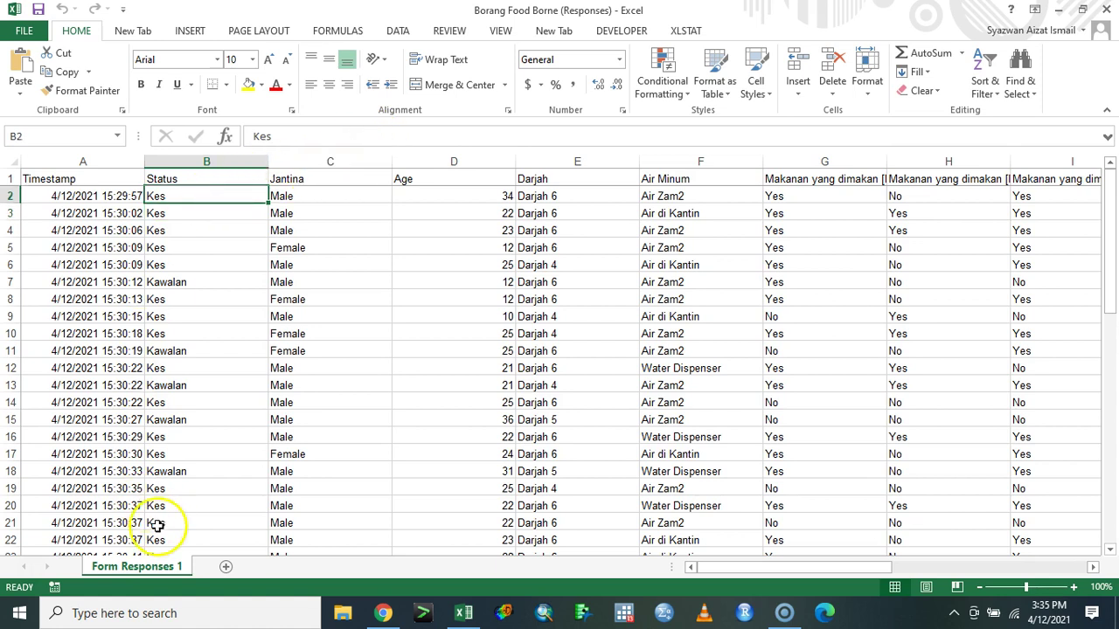
{"action": "right_click", "coordinate": [160, 563]}
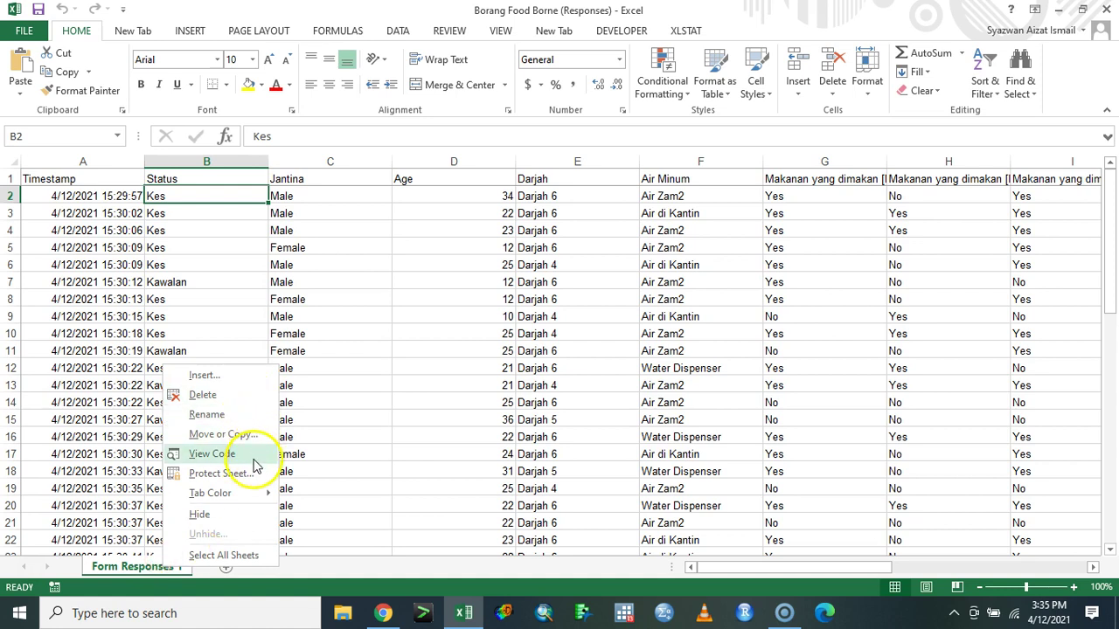
{"action": "left_click", "coordinate": [251, 434]}
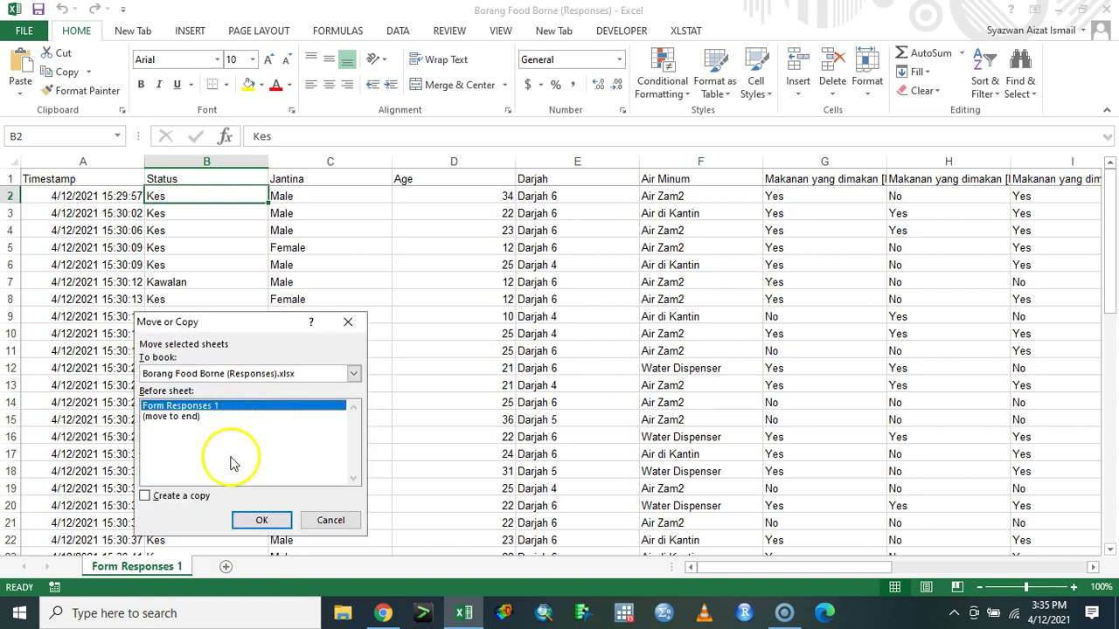
{"action": "left_click", "coordinate": [185, 495]}
{"action": "left_click", "coordinate": [261, 520]}
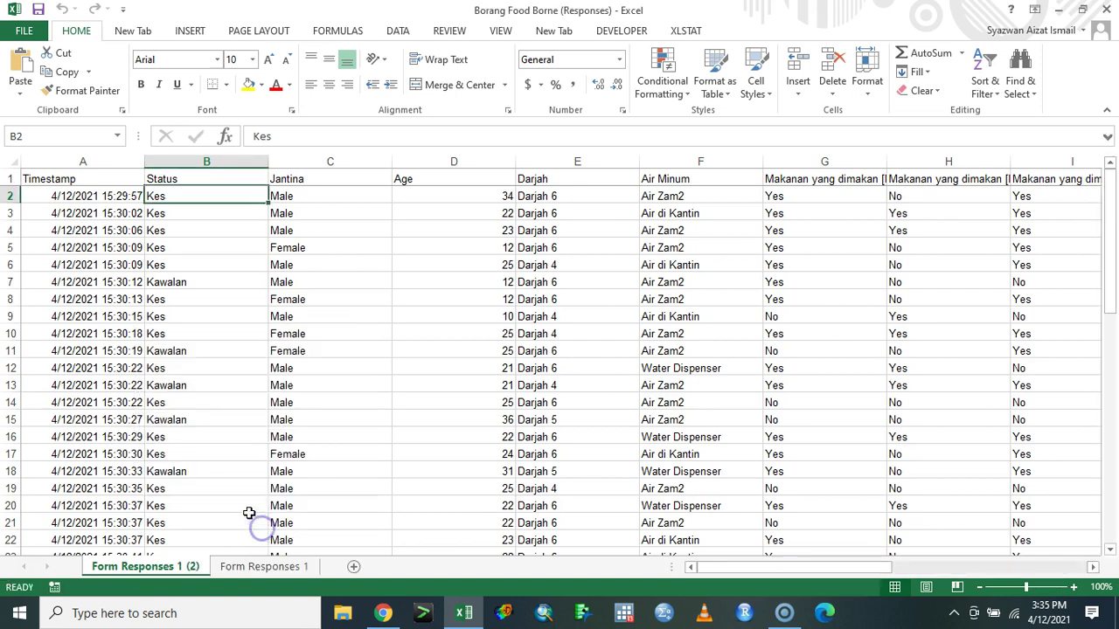
{"action": "double_click", "coordinate": [188, 567]}
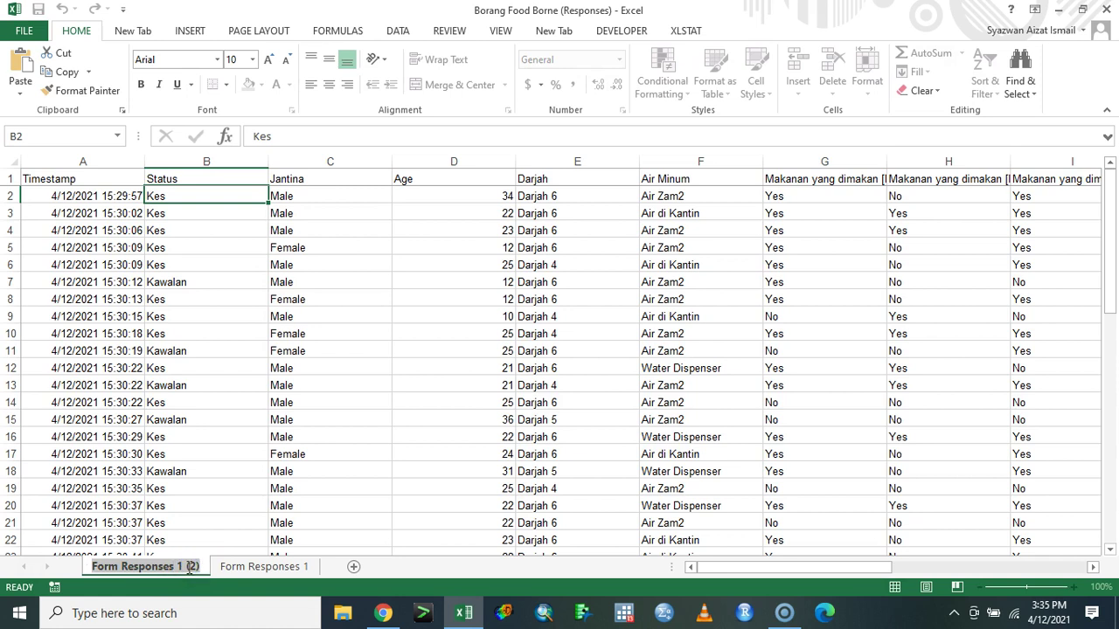
{"action": "type", "text": "Manipulate"}
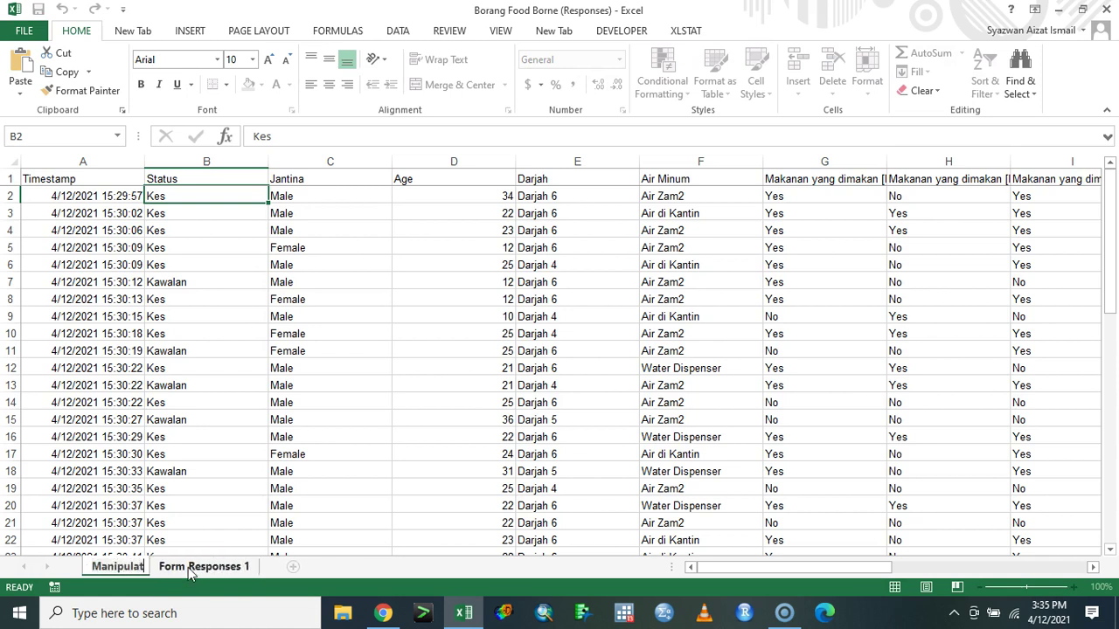
{"action": "key", "text": "Return"}
{"action": "left_click", "coordinate": [198, 215]}
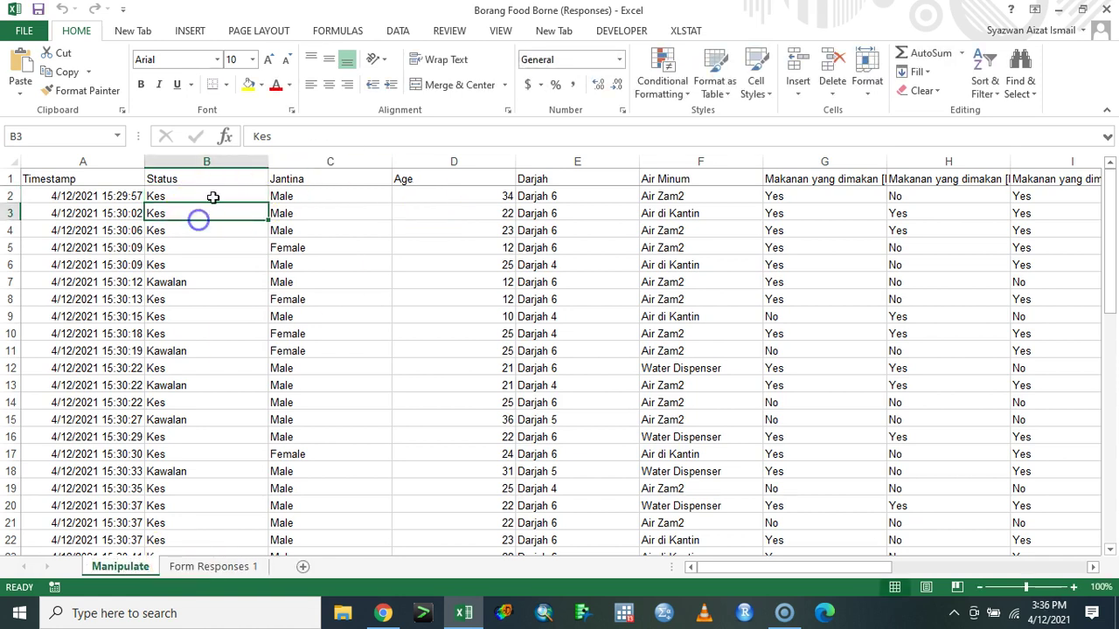
{"action": "left_click", "coordinate": [233, 175]}
{"action": "left_click", "coordinate": [235, 156]}
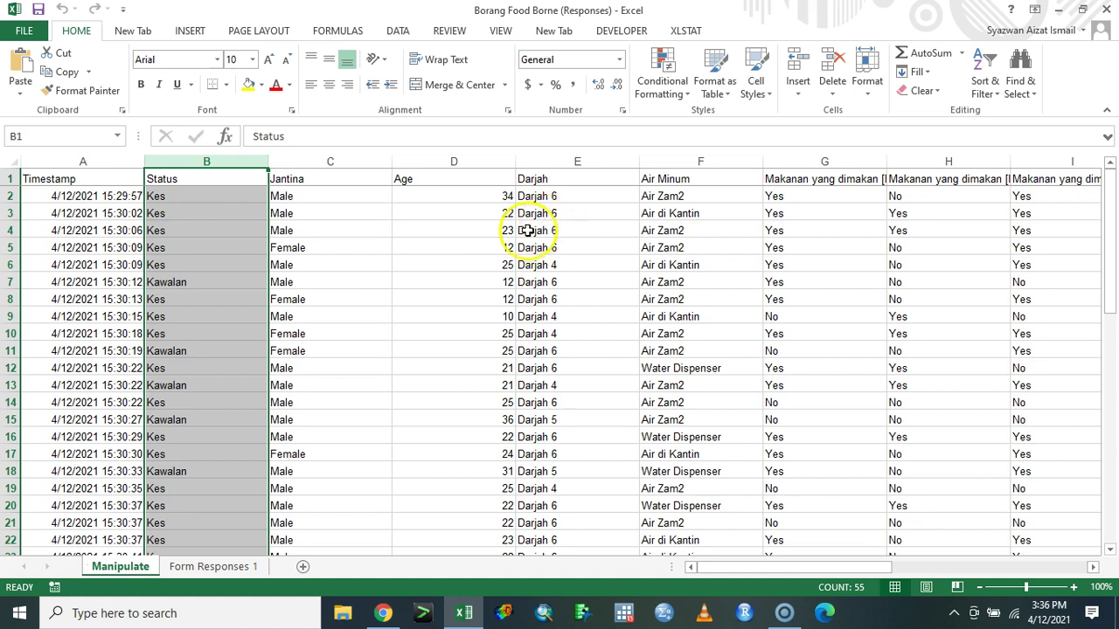
- Manually recode Status cells B2–B7 as 1 for Kes and 2 for Kawalan
{"action": "left_click", "coordinate": [216, 195]}
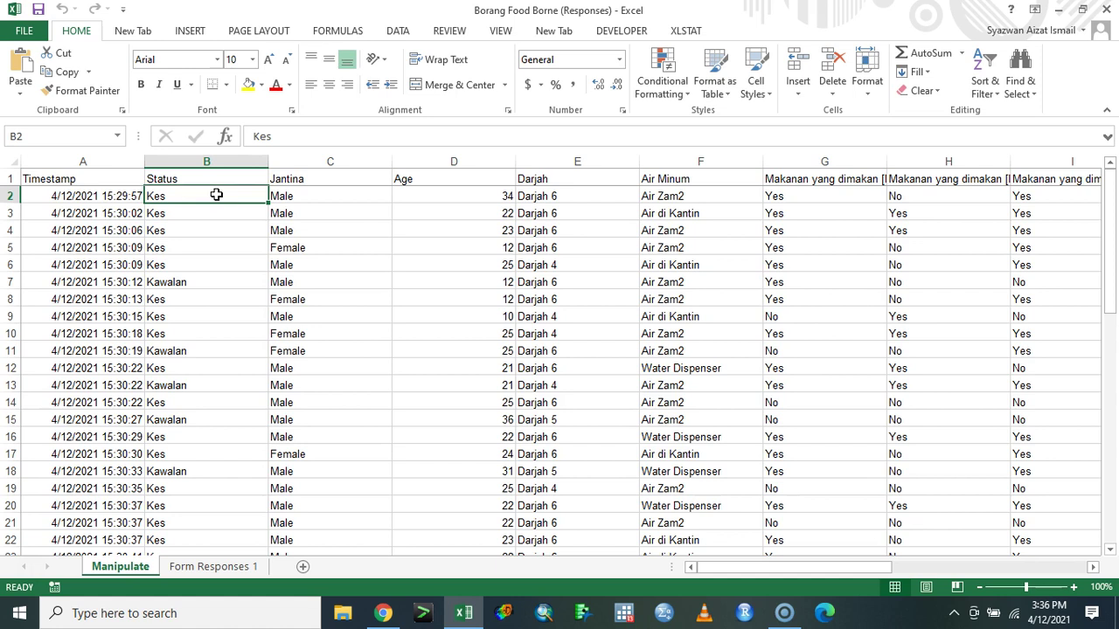
{"action": "type", "text": "1"}
{"action": "key", "text": "Return"}
{"action": "type", "text": "1"}
{"action": "key", "text": "Return"}
{"action": "type", "text": "1"}
{"action": "key", "text": "Return"}
{"action": "type", "text": "1"}
{"action": "key", "text": "Return"}
{"action": "type", "text": "11"}
{"action": "key", "text": "Return"}
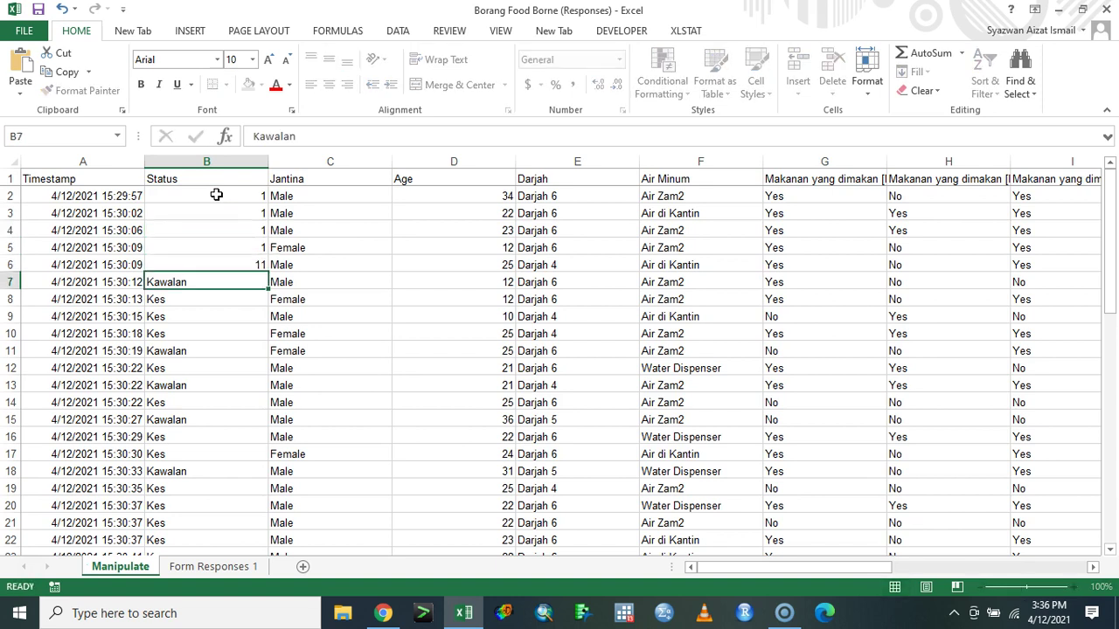
{"action": "key", "text": "Up"}
{"action": "type", "text": "1"}
{"action": "key", "text": "Return"}
{"action": "type", "text": "2"}
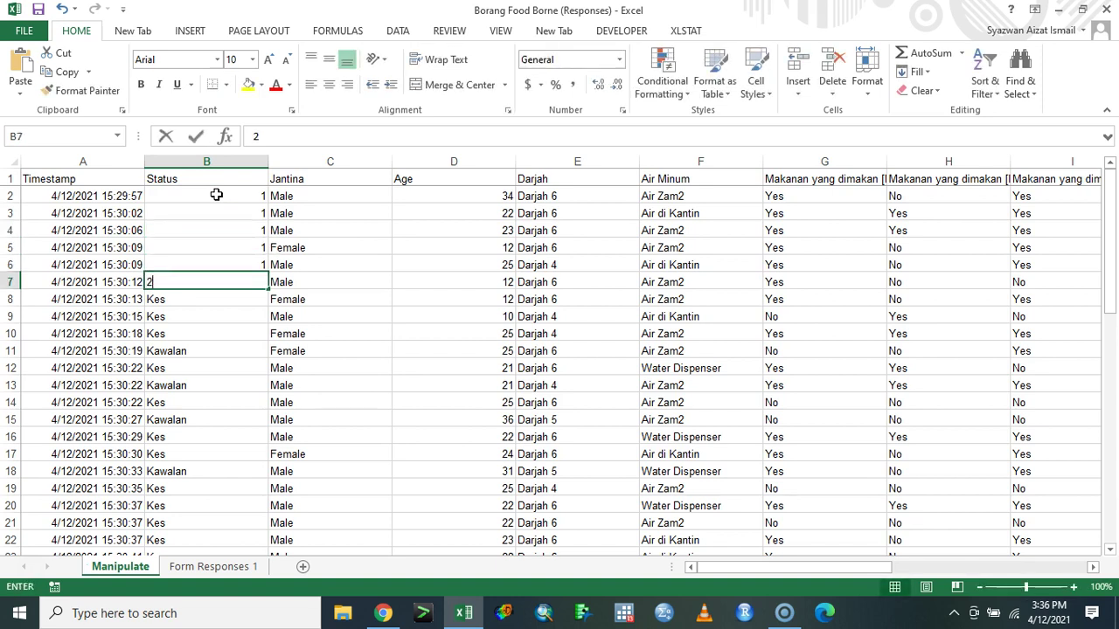
{"action": "key", "text": "Return"}
- Replace all Kes with 1 (35 cells) and Kawalan with 2 (13 cells) in the Status column
{"action": "left_click", "coordinate": [229, 160]}
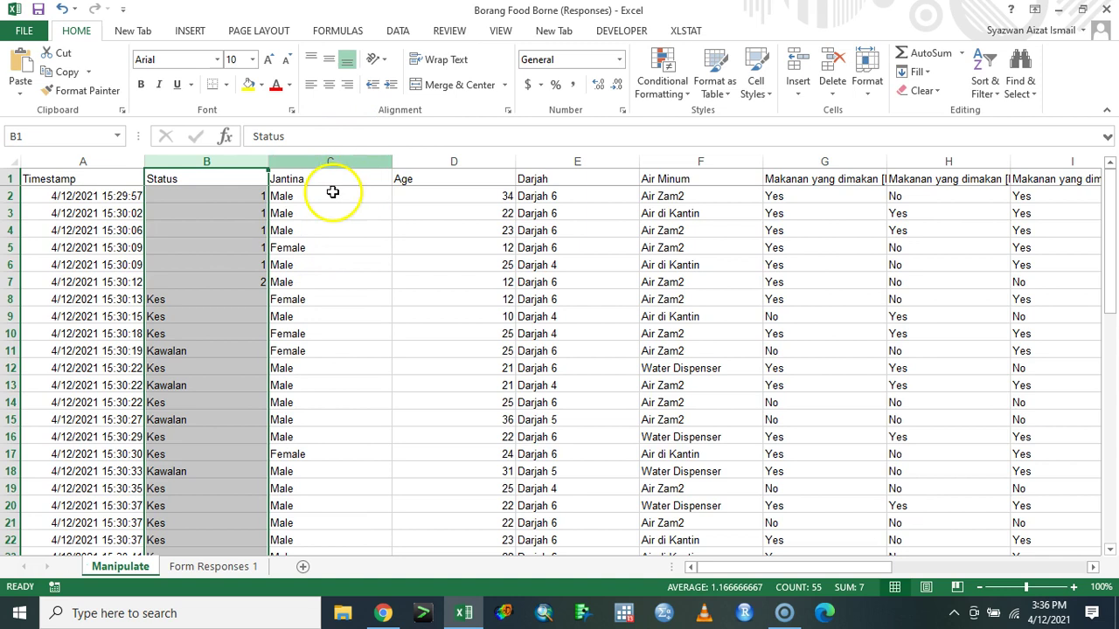
{"action": "key", "text": "ctrl+h"}
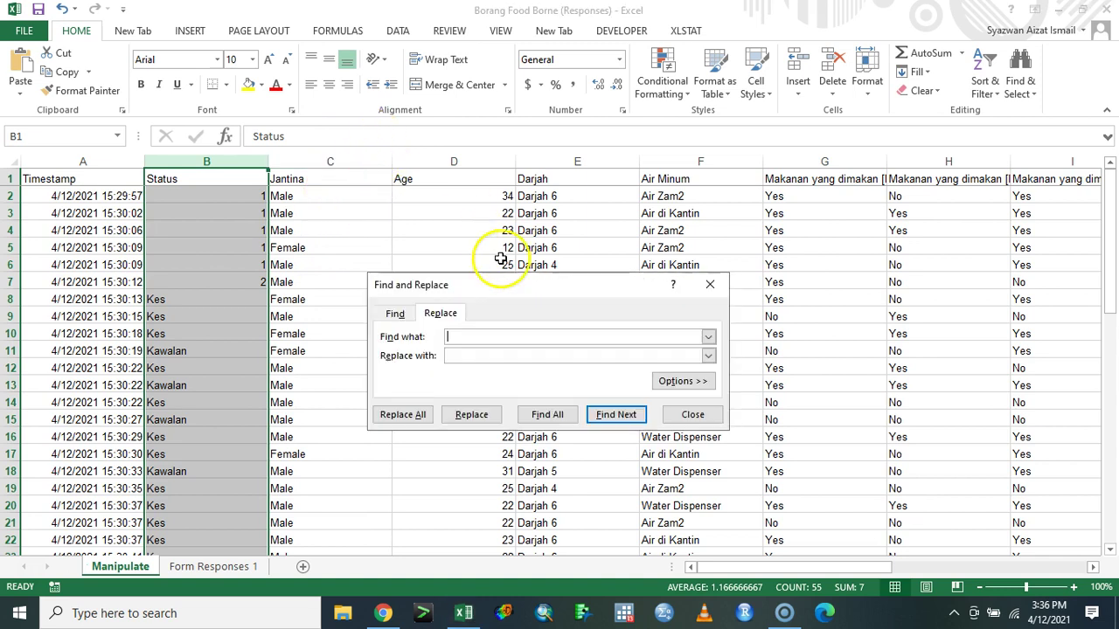
{"action": "left_click", "coordinate": [479, 359]}
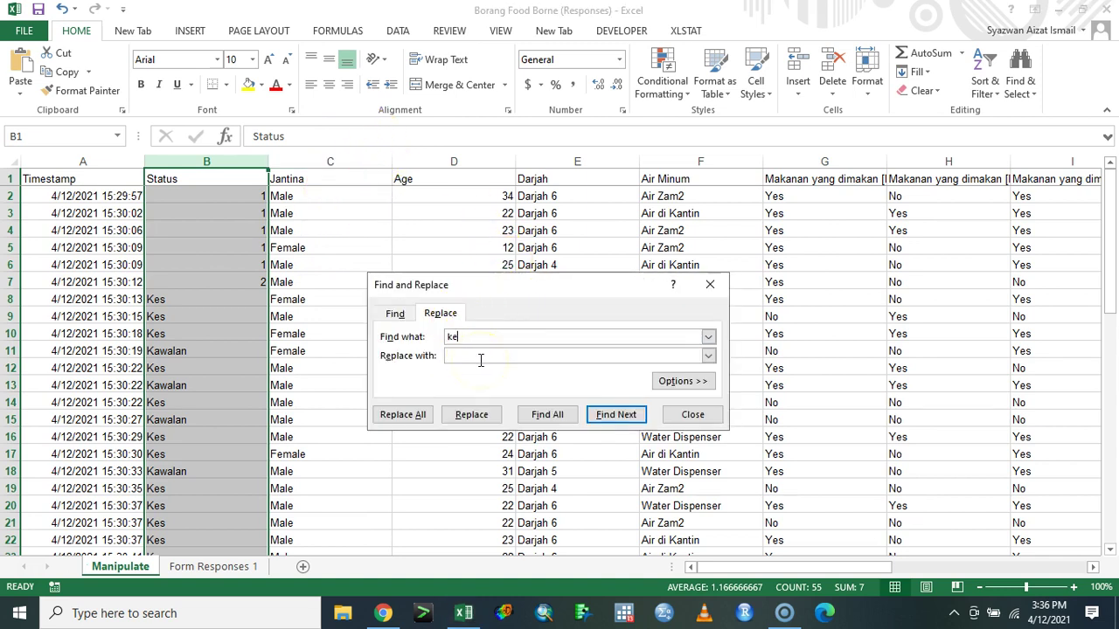
{"action": "left_click", "coordinate": [414, 414]}
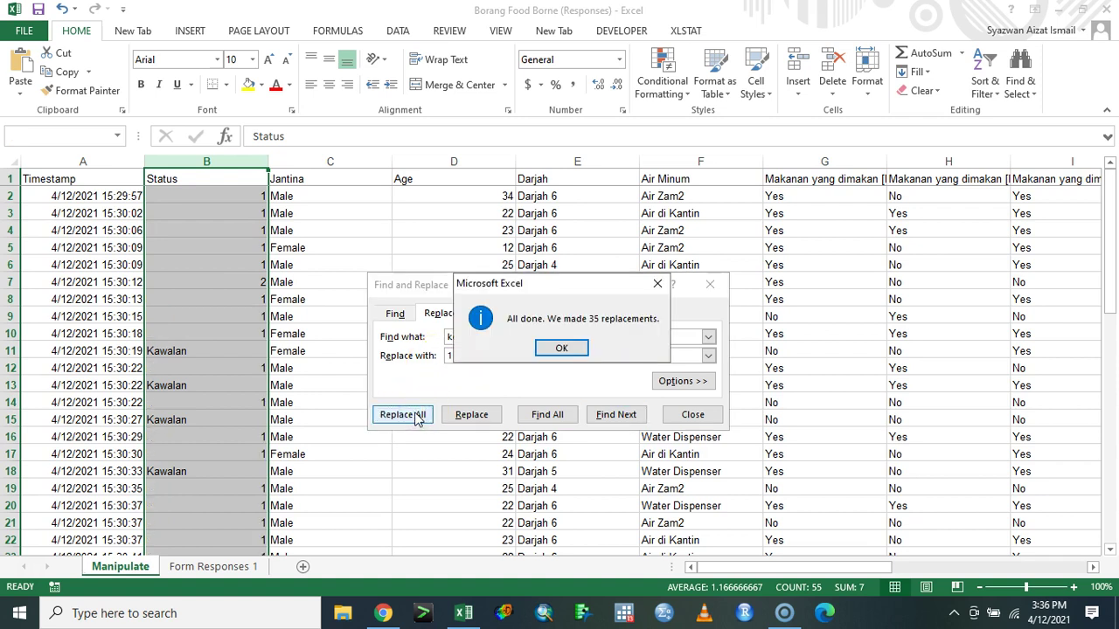
{"action": "left_click", "coordinate": [562, 348]}
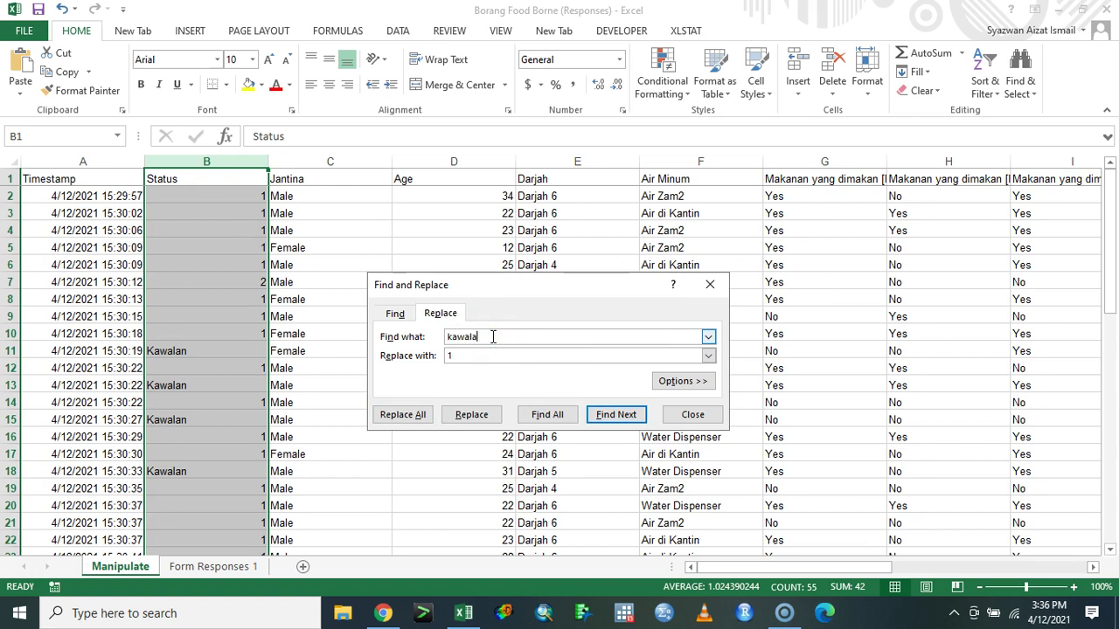
{"action": "left_click", "coordinate": [398, 415]}
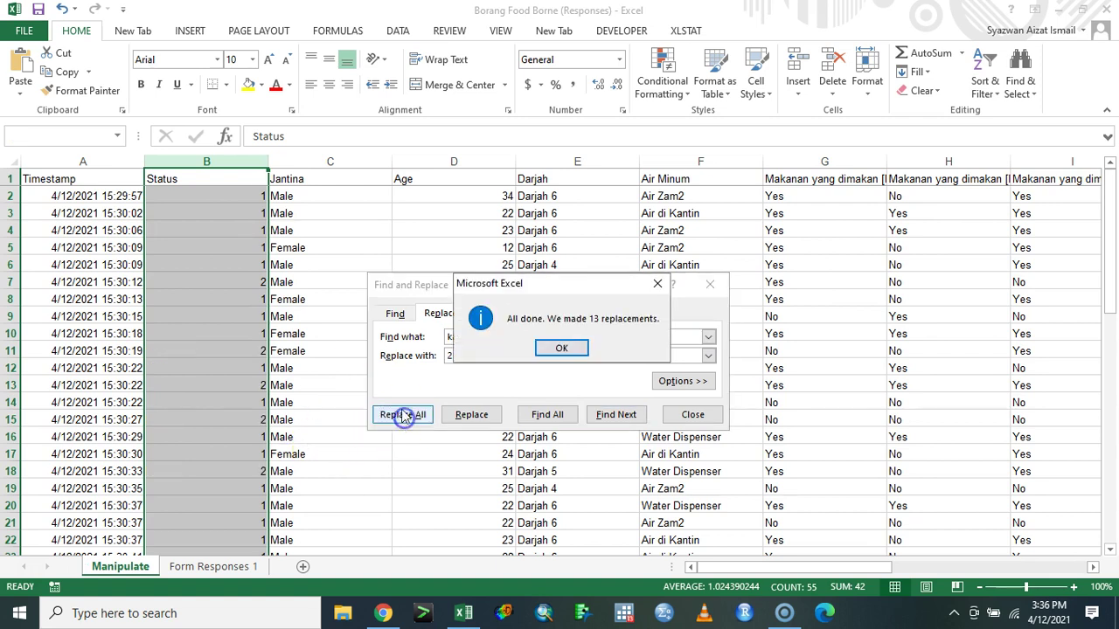
{"action": "left_click", "coordinate": [560, 354]}
{"action": "left_click", "coordinate": [693, 414]}
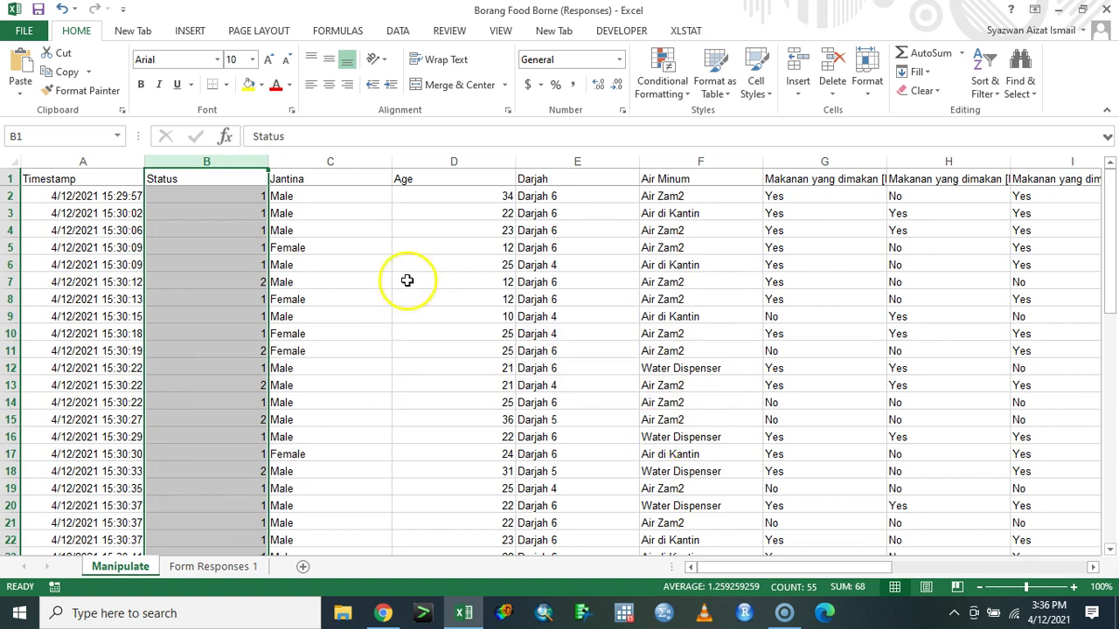
{"action": "left_click", "coordinate": [368, 160]}
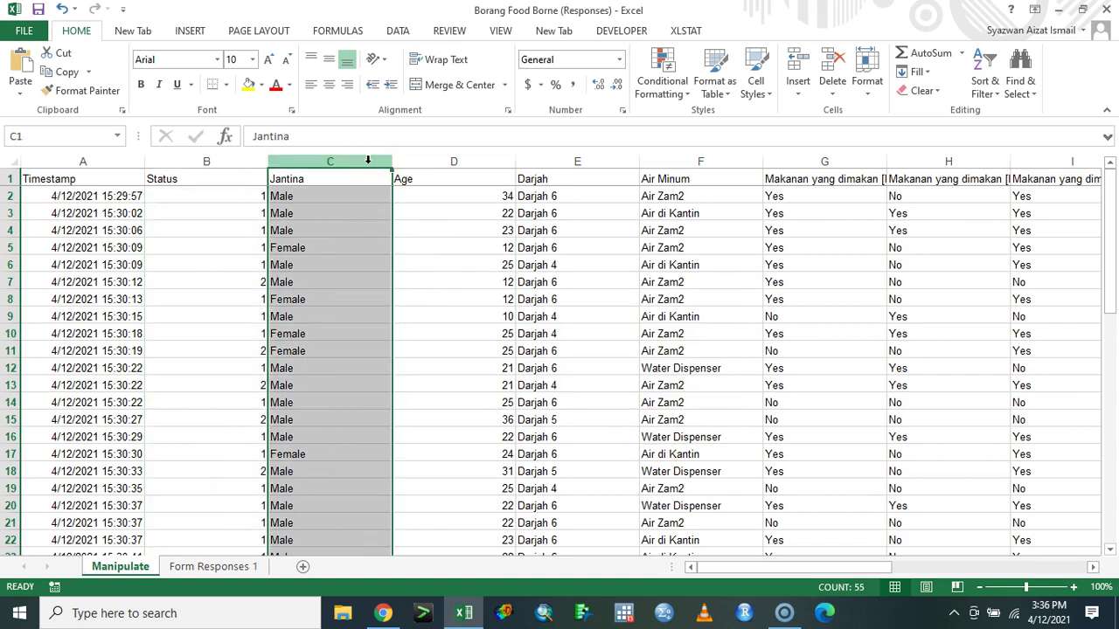
- Recode Jantina by replacing male with 1 (54 cells), then Fe1 with 2 (19 cells)
{"action": "key", "text": "ctrl+h"}
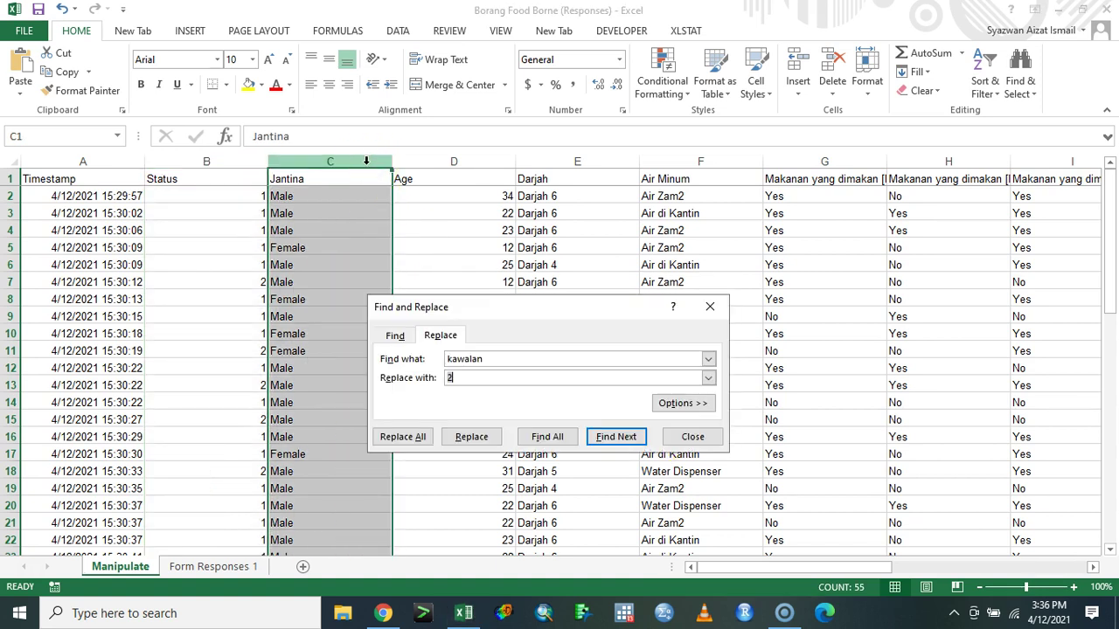
{"action": "left_click_drag", "start_coordinate": [512, 359], "coordinate": [432, 358]}
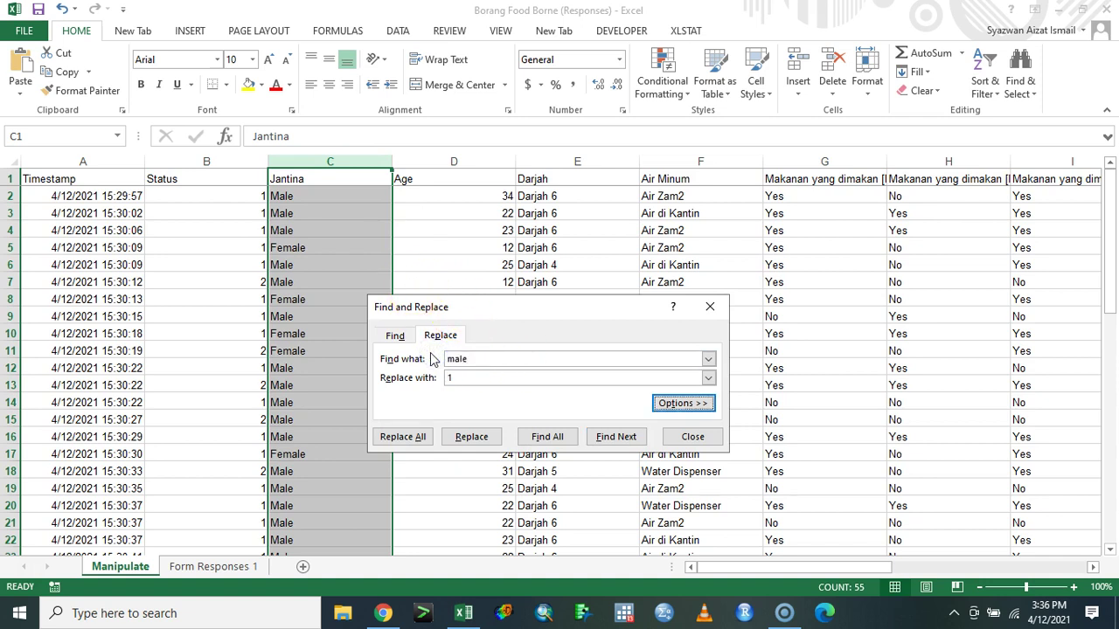
{"action": "left_click", "coordinate": [419, 435]}
{"action": "left_click", "coordinate": [556, 349]}
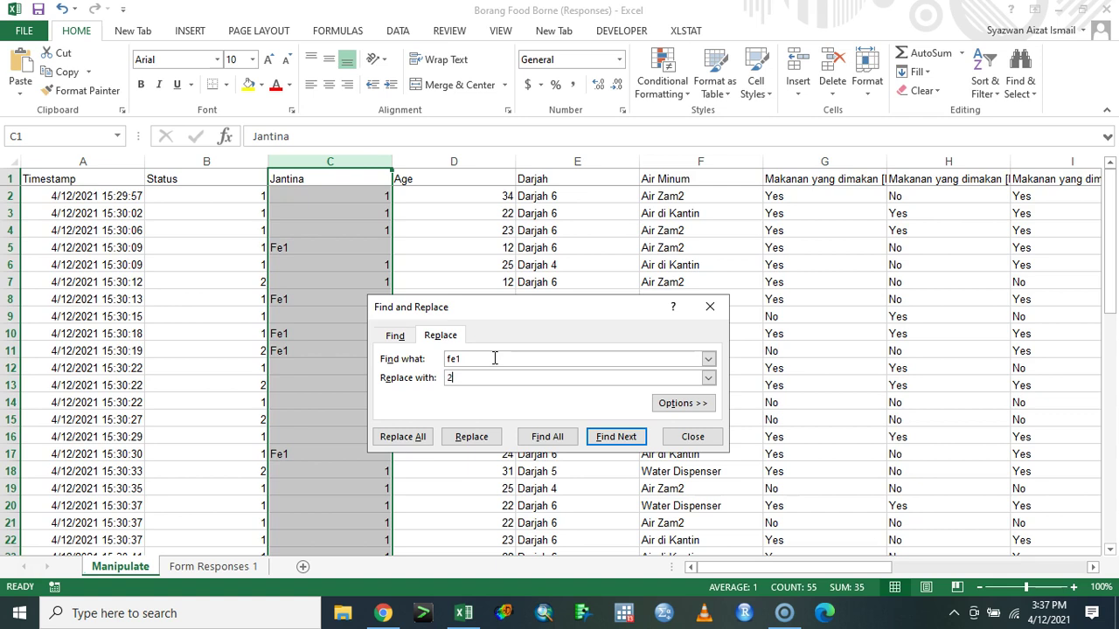
{"action": "left_click", "coordinate": [397, 436]}
{"action": "left_click", "coordinate": [572, 349]}
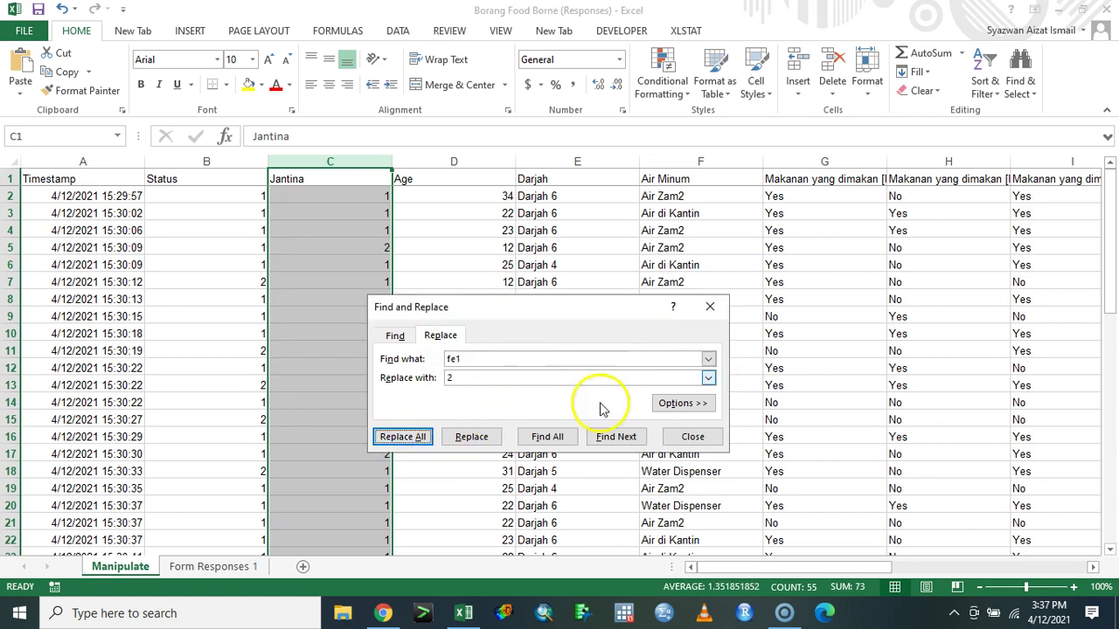
{"action": "left_click", "coordinate": [692, 437]}
- Delete row 54, the response whose Age reads 'sulit'
{"action": "left_click", "coordinate": [498, 179]}
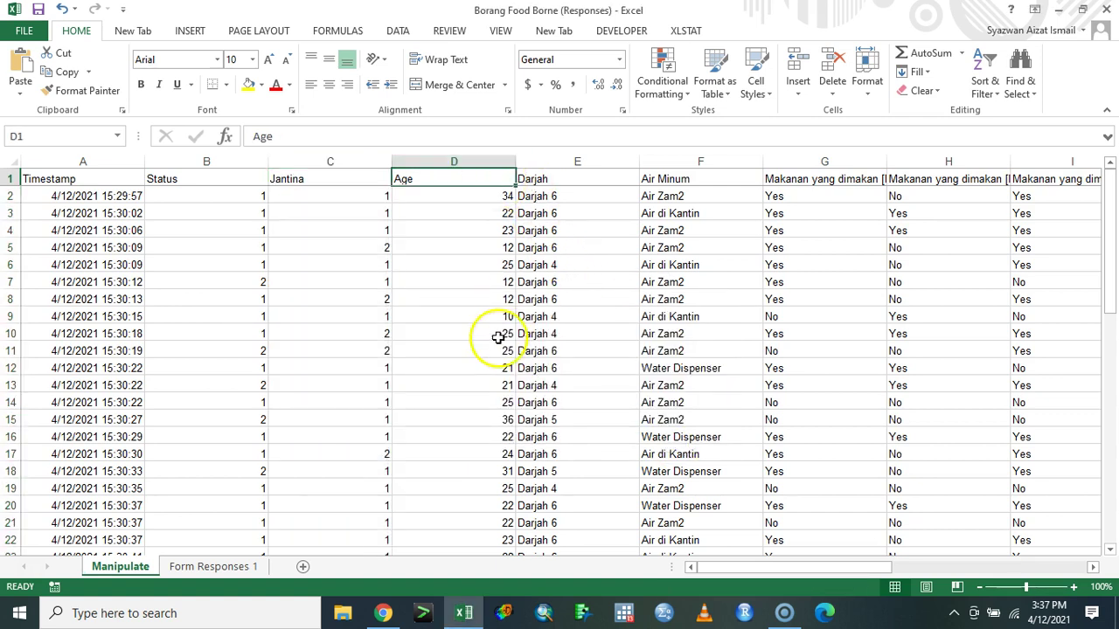
{"action": "scroll", "coordinate": [498, 337], "scroll_direction": "down", "scroll_amount": 14}
{"action": "left_click", "coordinate": [482, 368]}
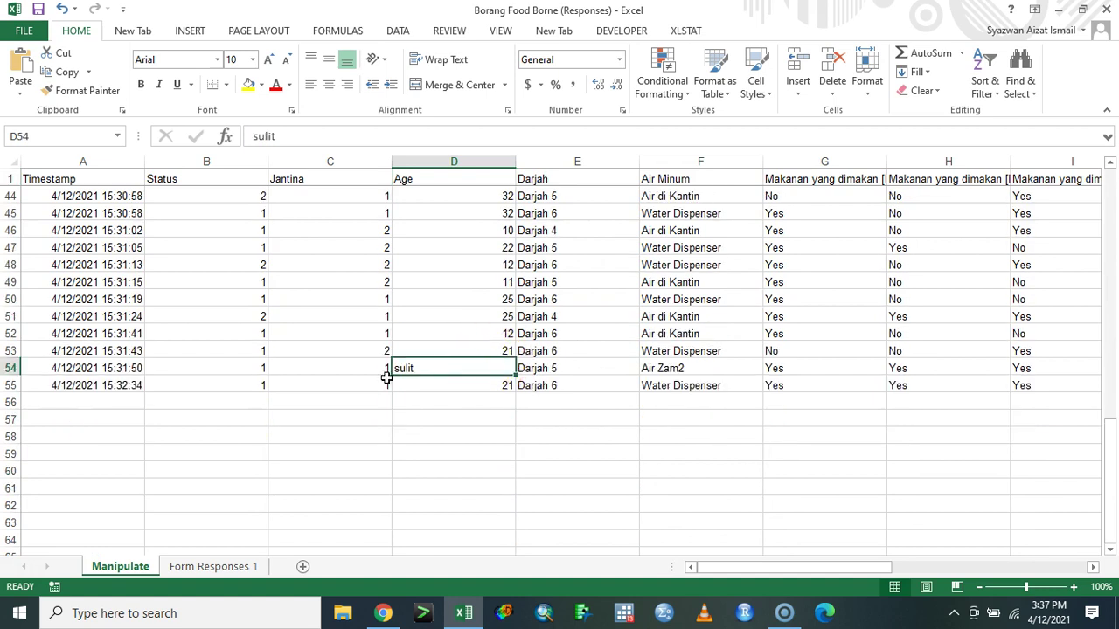
{"action": "left_click", "coordinate": [7, 368]}
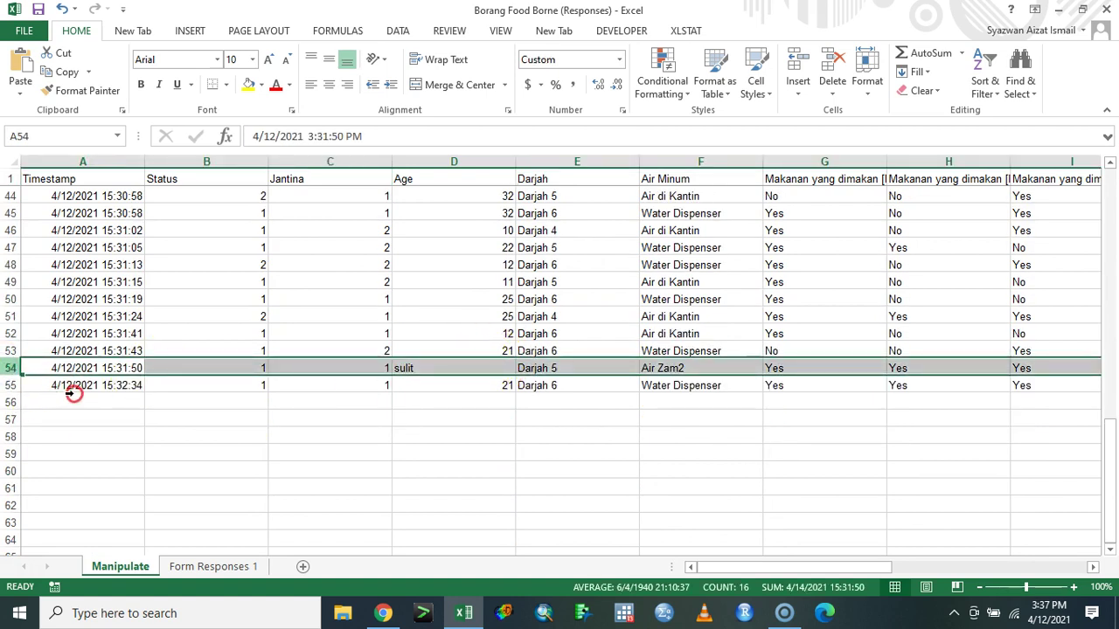
{"action": "right_click", "coordinate": [10, 370]}
{"action": "left_click", "coordinate": [53, 260]}
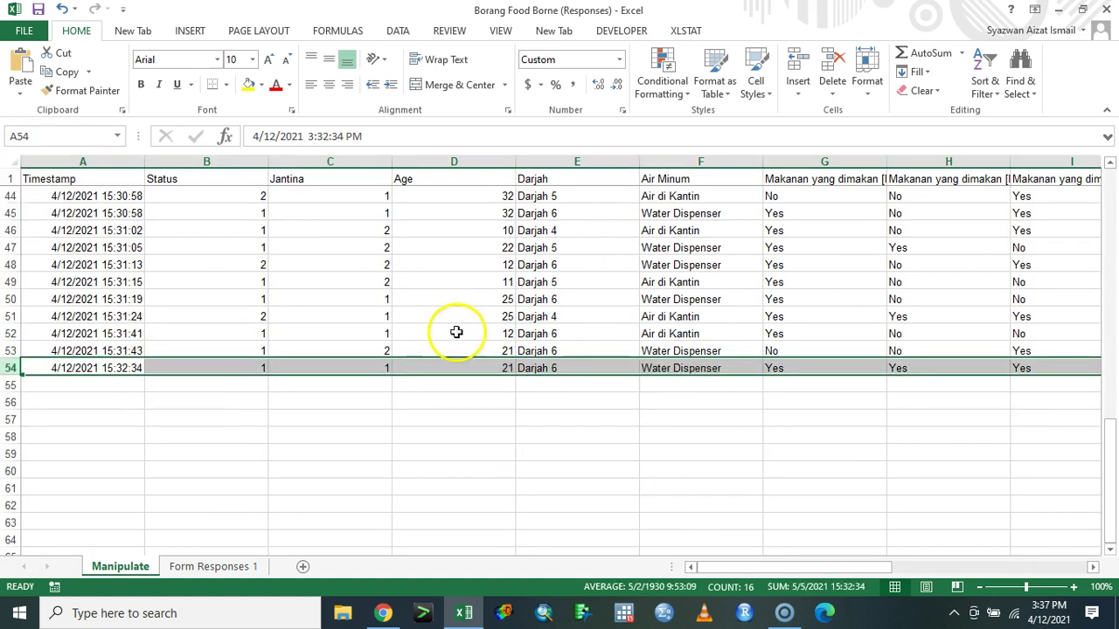
{"action": "scroll", "coordinate": [620, 390], "scroll_direction": "up", "scroll_amount": 14}
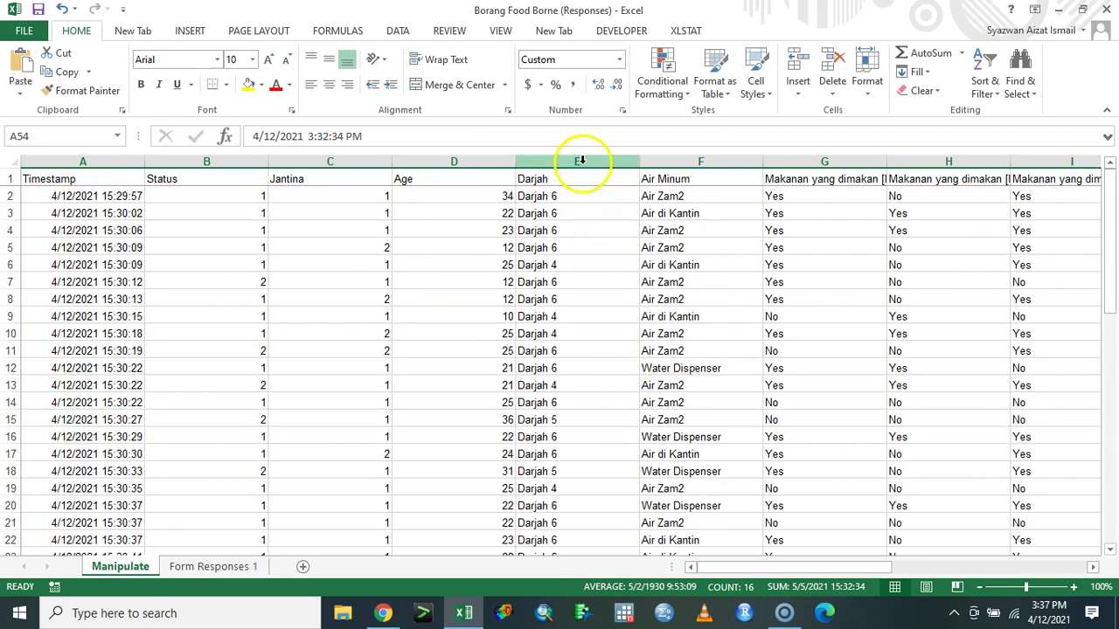
- In the Darjah column, replace darjah 6 with 3 (32 cells) and darjah 5 with 2 (4 cells)
{"action": "left_click", "coordinate": [581, 160]}
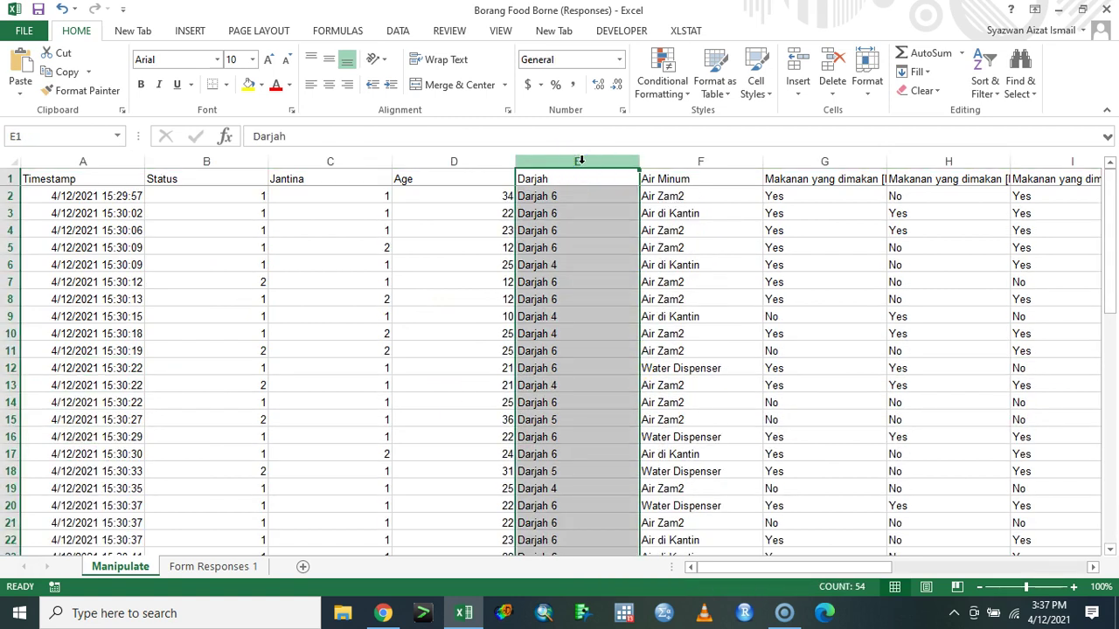
{"action": "key", "text": "ctrl+h"}
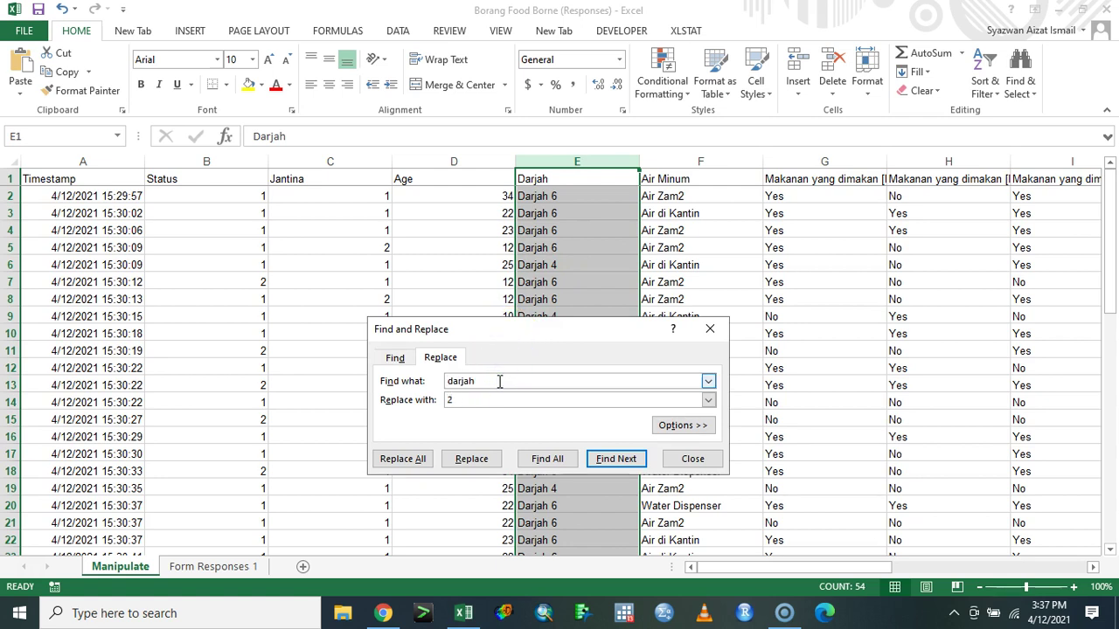
{"action": "key", "text": "BackSpace"}
{"action": "type", "text": "3"}
{"action": "left_click", "coordinate": [403, 459]}
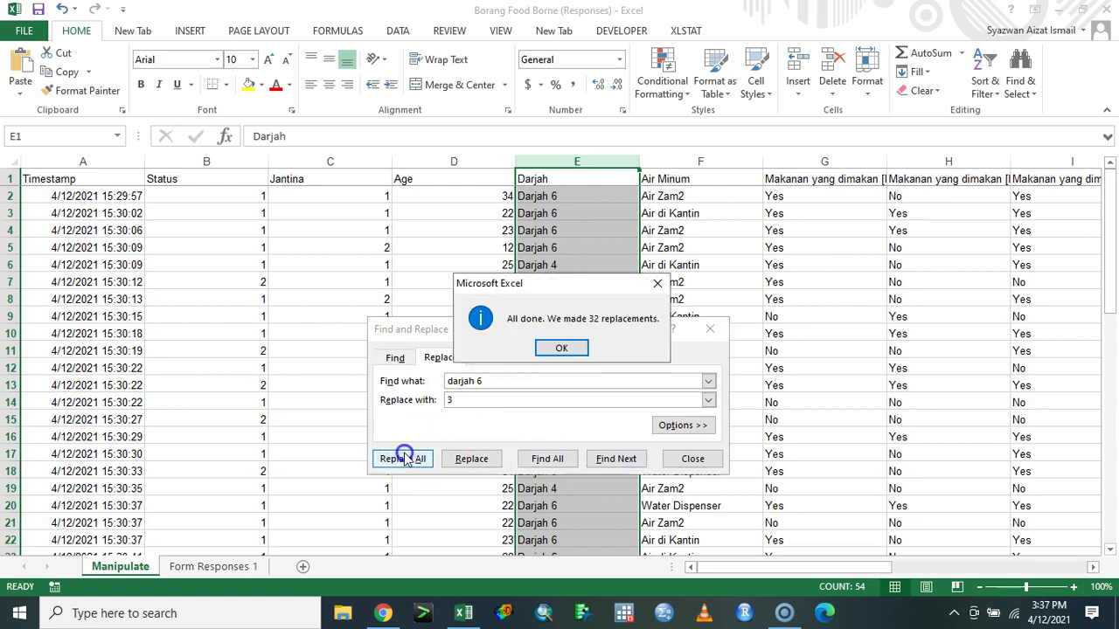
{"action": "left_click", "coordinate": [560, 349]}
{"action": "left_click", "coordinate": [507, 380]}
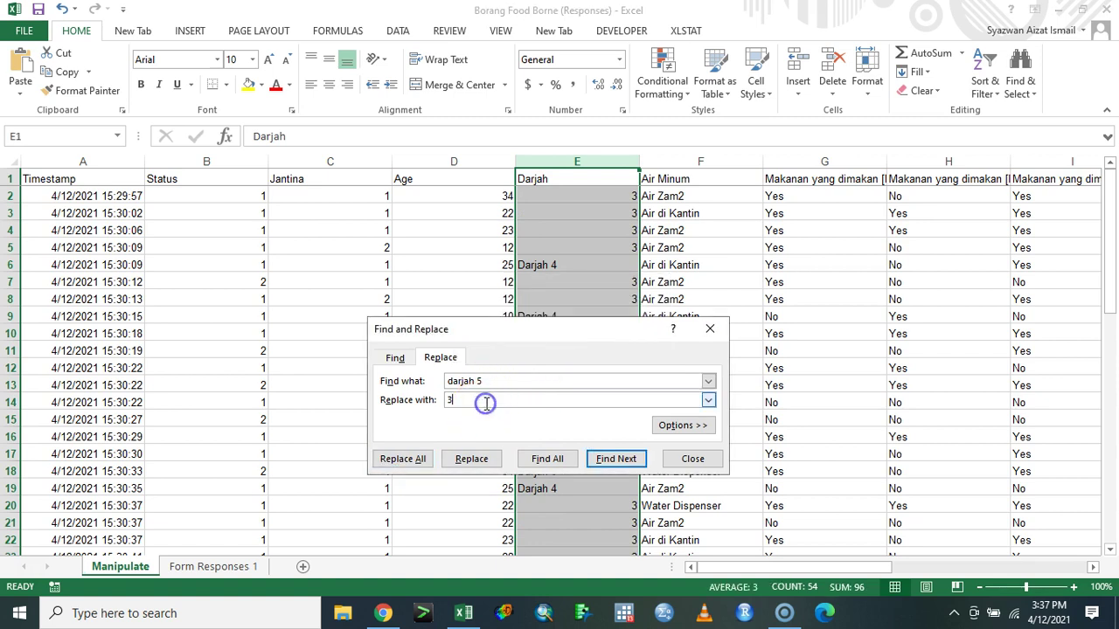
{"action": "left_click", "coordinate": [403, 459]}
{"action": "left_click", "coordinate": [560, 348]}
- Replace darjah 4 with 1 (12 cells) in the Darjah column
{"action": "left_click", "coordinate": [484, 400]}
{"action": "left_click", "coordinate": [405, 458]}
{"action": "left_click", "coordinate": [562, 352]}
{"action": "left_click", "coordinate": [510, 380]}
{"action": "type", "text": "4"}
{"action": "left_click", "coordinate": [400, 458]}
{"action": "left_click", "coordinate": [586, 351]}
{"action": "left_click", "coordinate": [680, 457]}
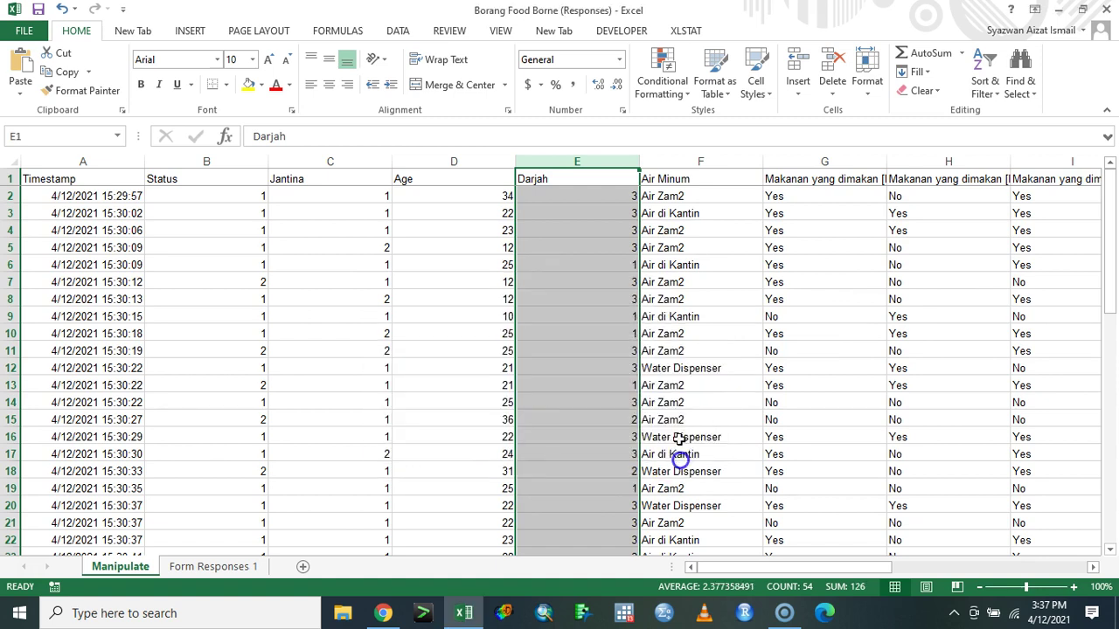
{"action": "left_click", "coordinate": [712, 158]}
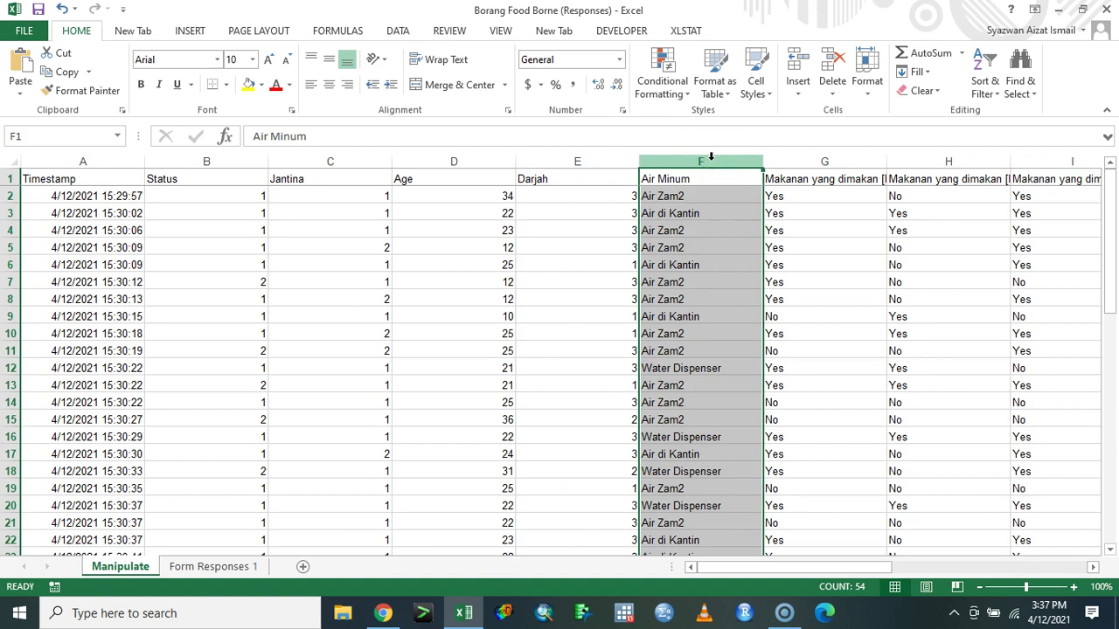
- In the Air Minum column, replace air zam2 with 3 (16 cells)
{"action": "key", "text": "ctrl+h"}
{"action": "triple_click", "coordinate": [551, 403]}
{"action": "type", "text": "air zam2"}
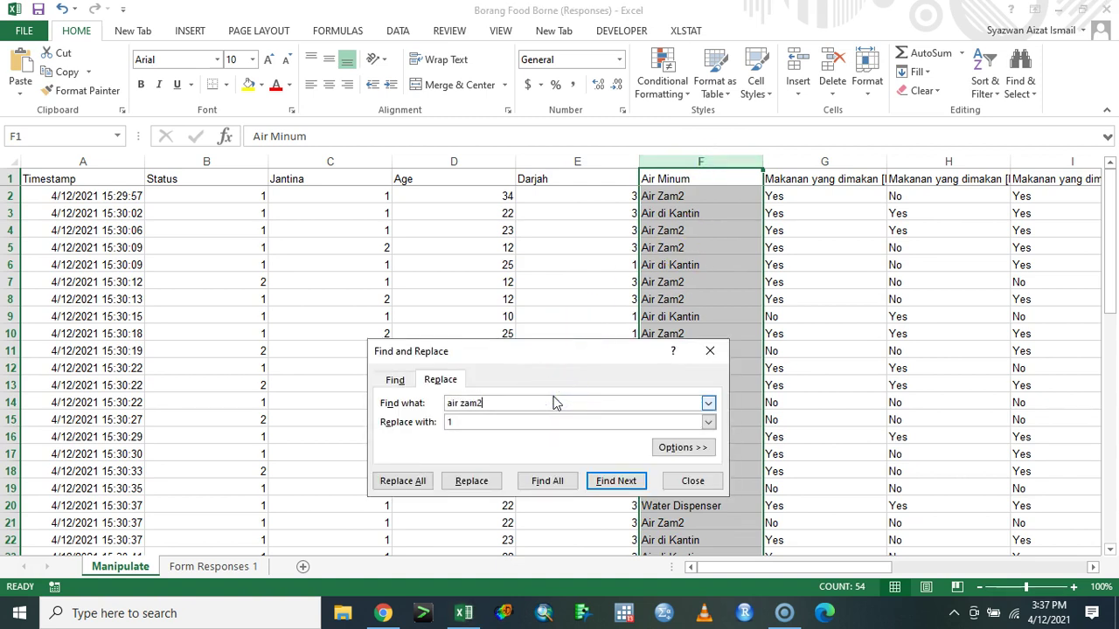
{"action": "left_click", "coordinate": [401, 481]}
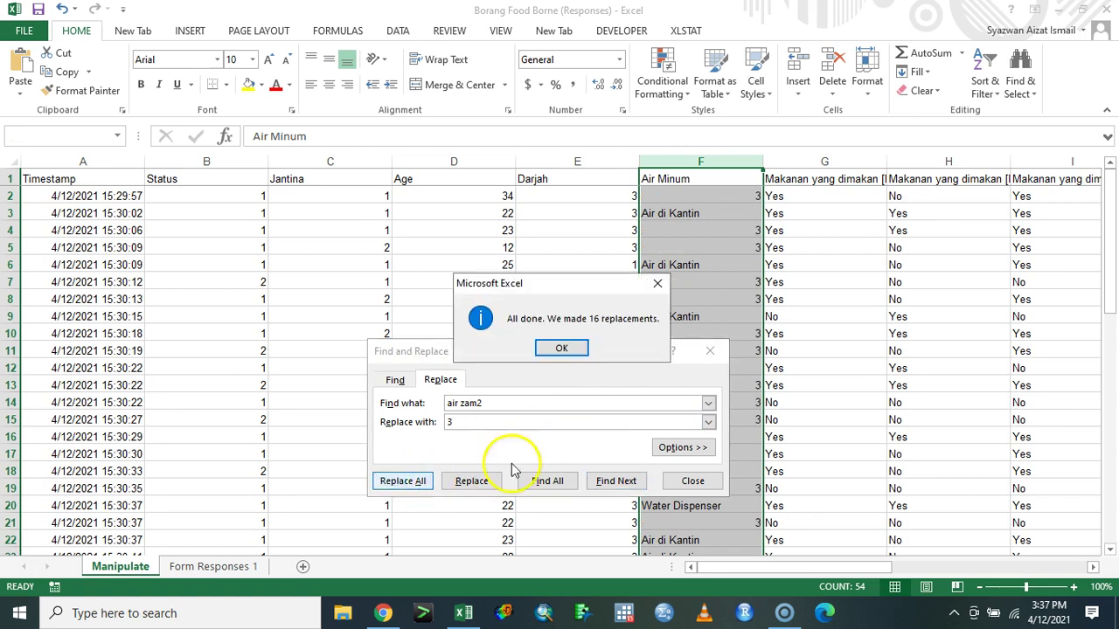
{"action": "left_click", "coordinate": [567, 353]}
{"action": "left_click", "coordinate": [505, 407]}
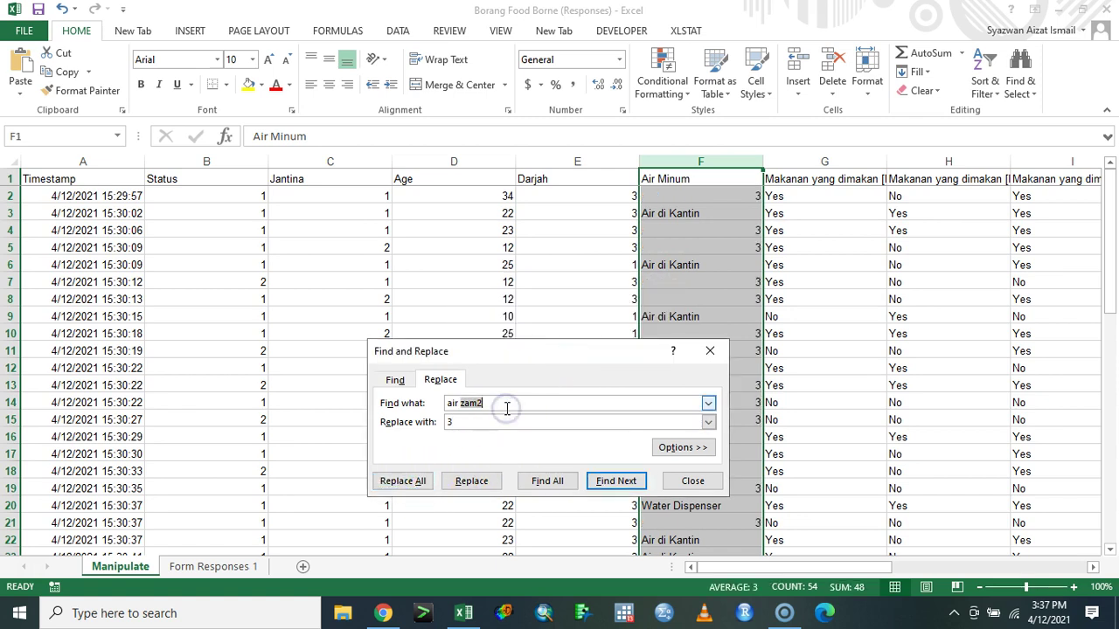
- Replace every Air di Kantin with 2 in Air Minum (20 cells)
{"action": "left_click", "coordinate": [699, 215]}
{"action": "left_click_drag", "start_coordinate": [320, 132], "coordinate": [200, 116]}
{"action": "key", "text": "ctrl+c"}
{"action": "left_click", "coordinate": [479, 408]}
{"action": "left_click_drag", "start_coordinate": [503, 407], "coordinate": [422, 409]}
{"action": "key", "text": "ctrl+v"}
{"action": "left_click", "coordinate": [470, 422]}
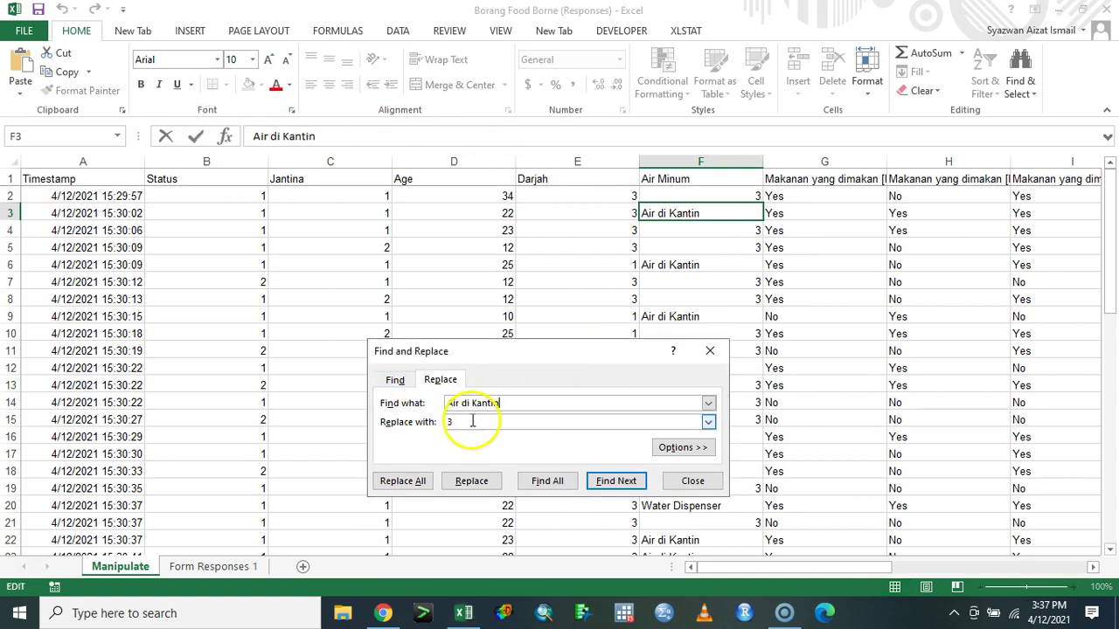
{"action": "type", "text": "2"}
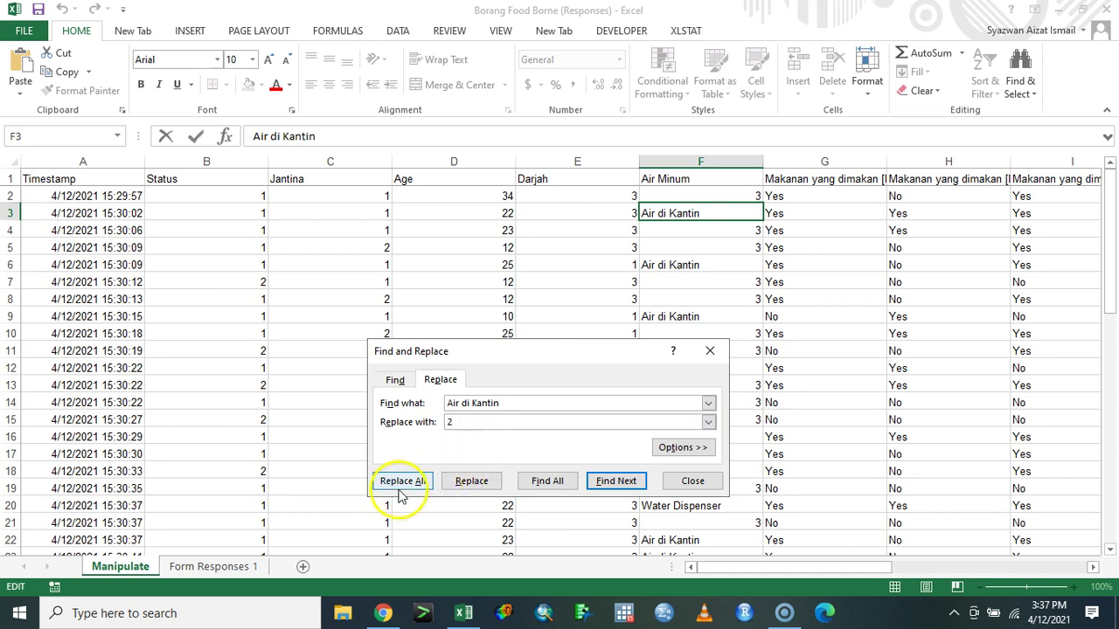
{"action": "left_click", "coordinate": [402, 483]}
{"action": "left_click", "coordinate": [563, 350]}
- Replace every Water Dispenser with 1 in Air Minum (17 cells)
{"action": "left_click_drag", "start_coordinate": [608, 359], "coordinate": [480, 327]}
{"action": "left_click", "coordinate": [704, 368]}
{"action": "triple_click", "coordinate": [263, 135]}
{"action": "key", "text": "ctrl+c"}
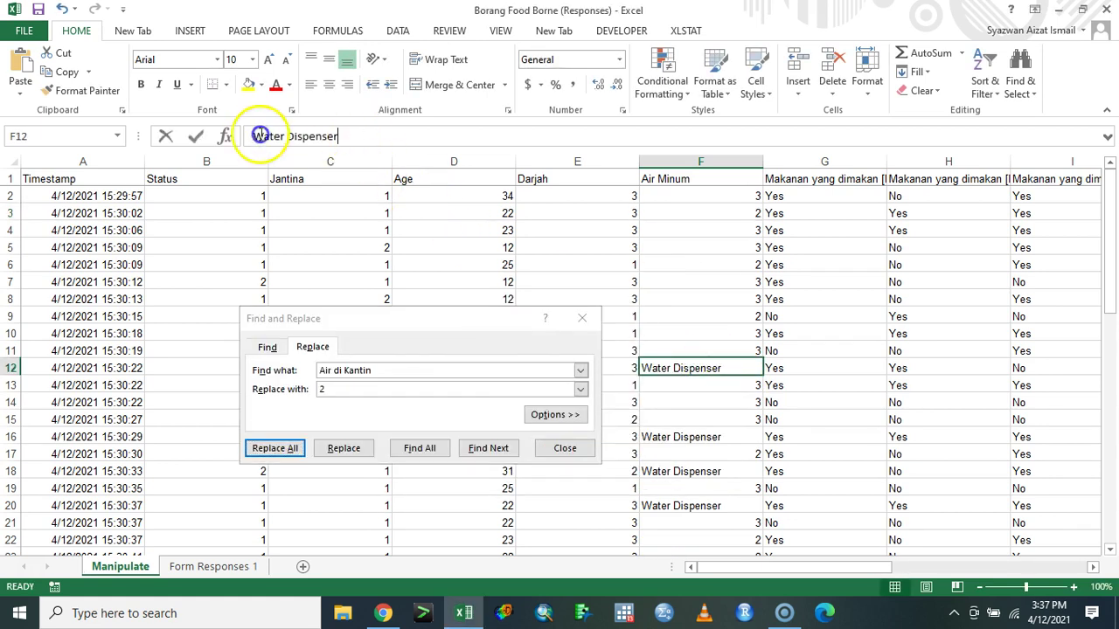
{"action": "left_click", "coordinate": [398, 371]}
{"action": "left_click_drag", "start_coordinate": [398, 372], "coordinate": [257, 367]}
{"action": "key", "text": "ctrl+v"}
{"action": "key", "text": "Tab"}
{"action": "type", "text": "1"}
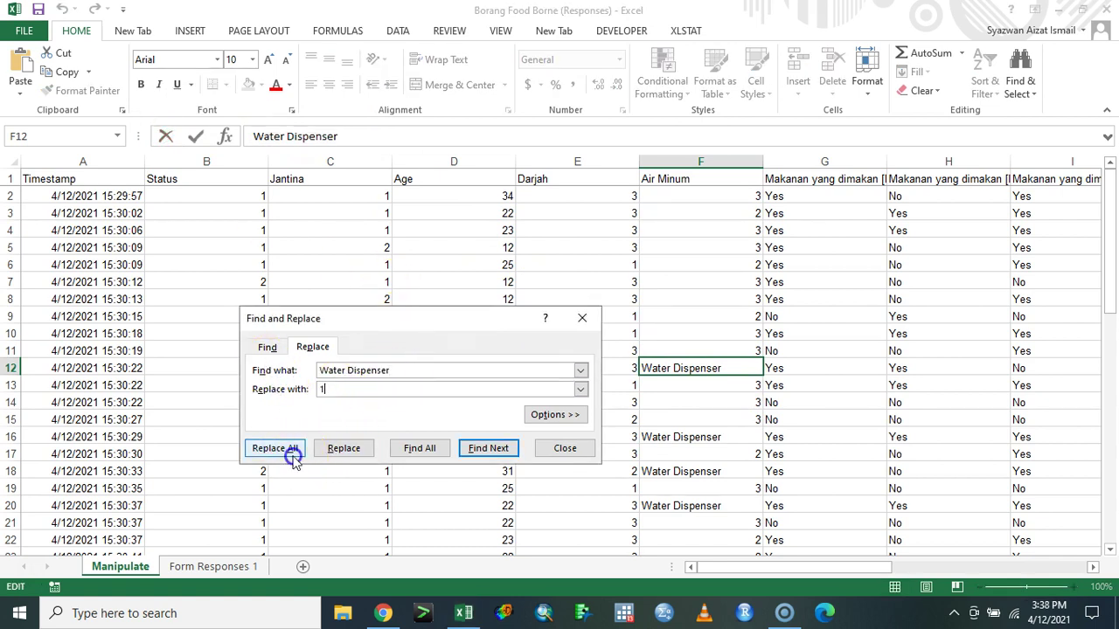
{"action": "left_click", "coordinate": [289, 449]}
{"action": "left_click", "coordinate": [554, 348]}
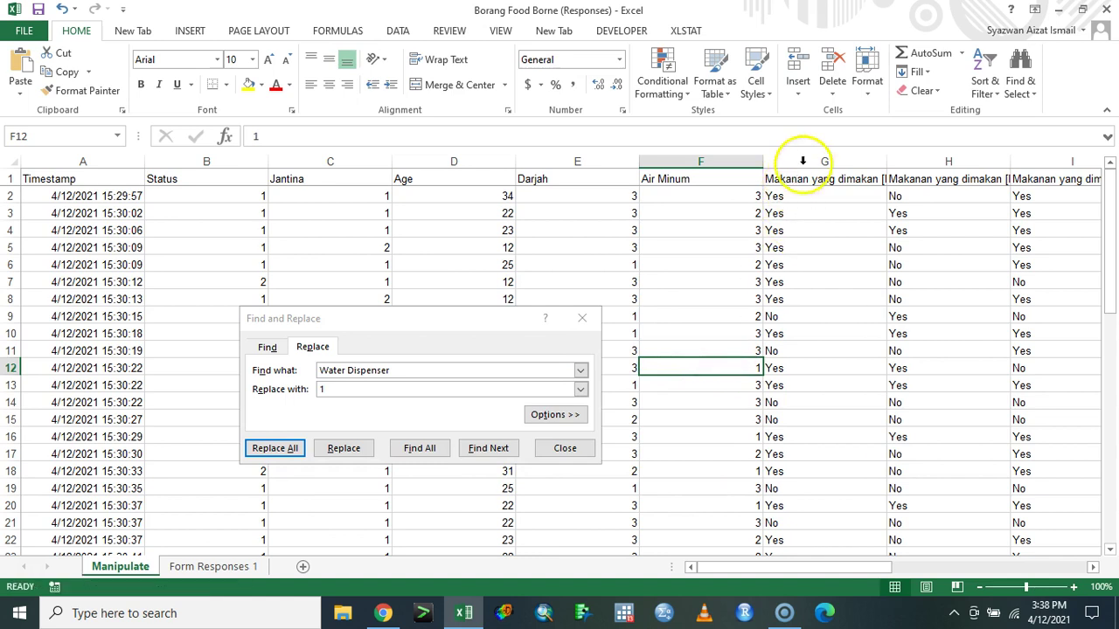
{"action": "left_click", "coordinate": [802, 161]}
{"action": "left_click_drag", "start_coordinate": [831, 567], "coordinate": [1034, 565]}
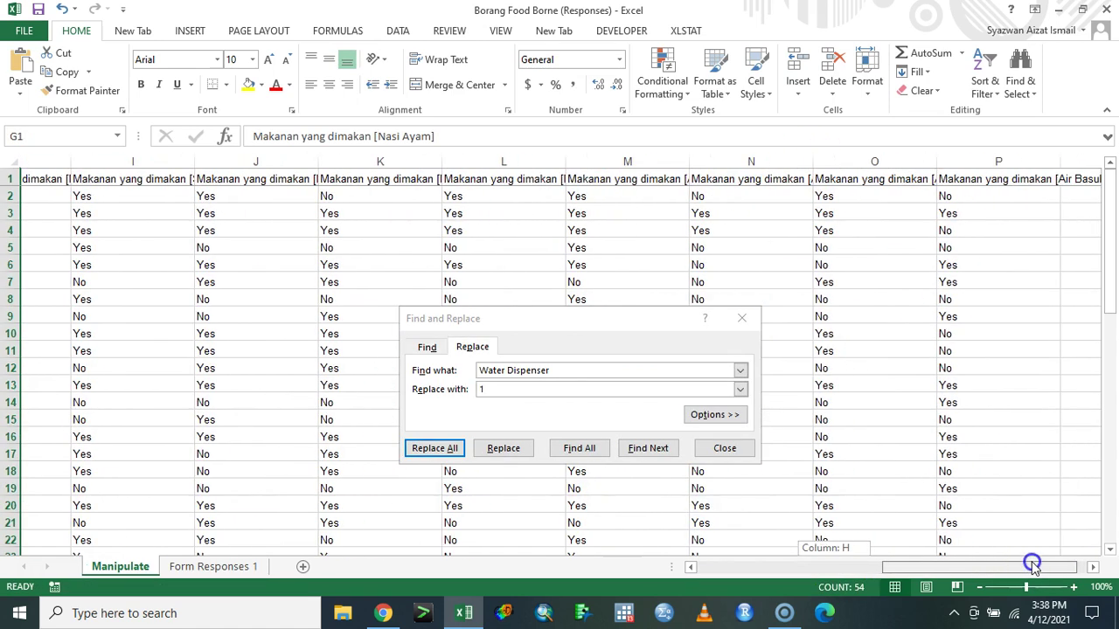
- Across food columns G–P, replace yes with 1 (285 cells) and no with 2 (245 cells)
{"action": "left_click", "coordinate": [956, 160], "text": "shift"}
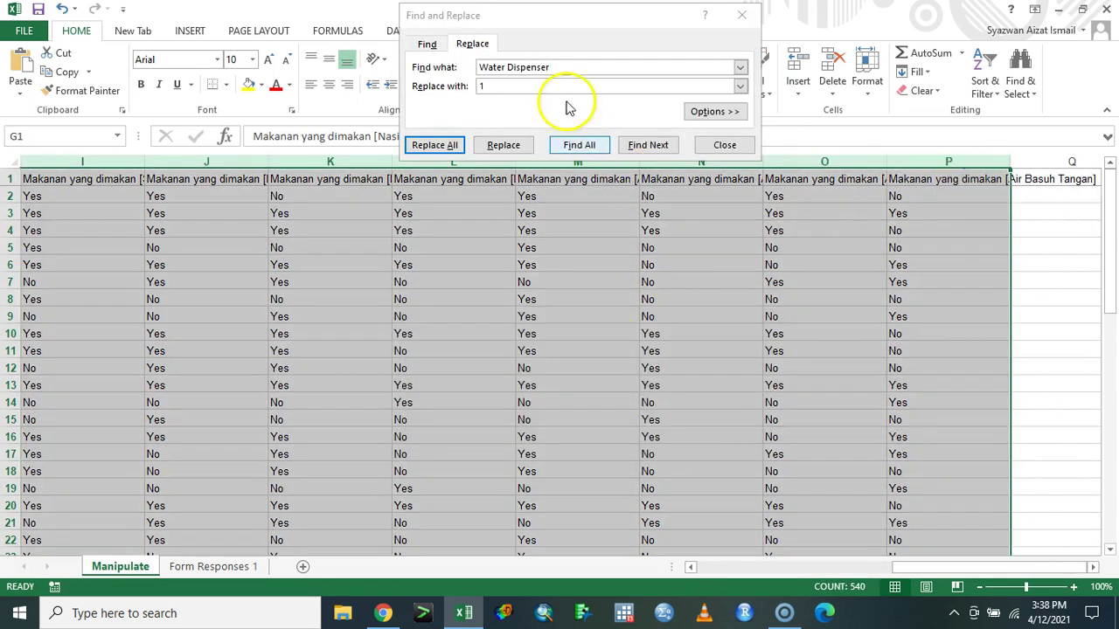
{"action": "left_click", "coordinate": [507, 70]}
{"action": "type", "text": "yes"}
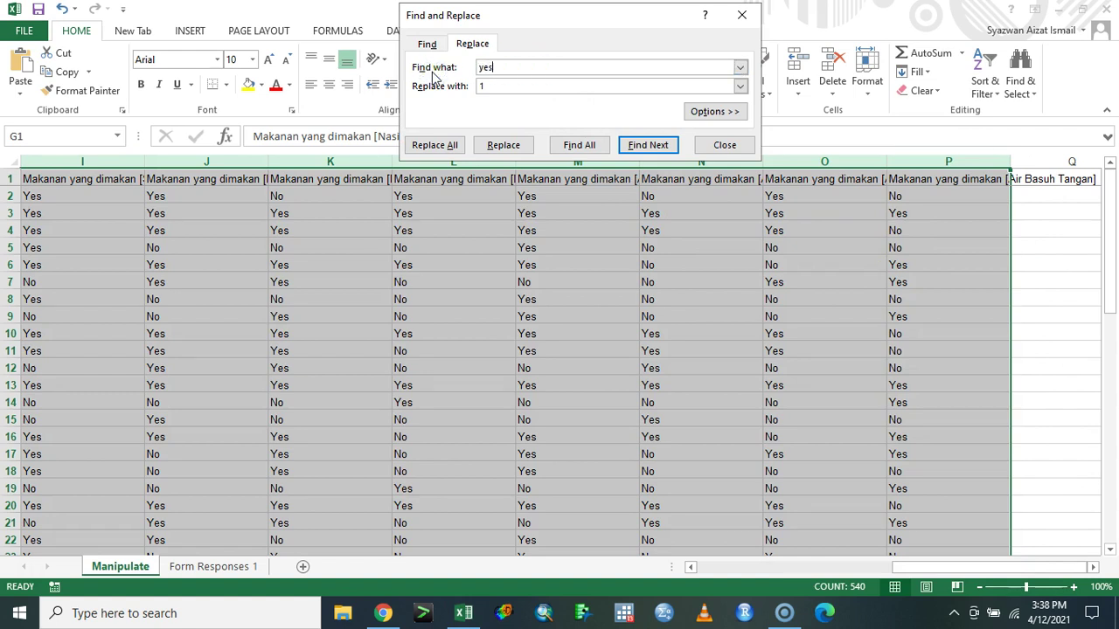
{"action": "left_click", "coordinate": [455, 146]}
{"action": "left_click", "coordinate": [564, 350]}
{"action": "left_click", "coordinate": [498, 68]}
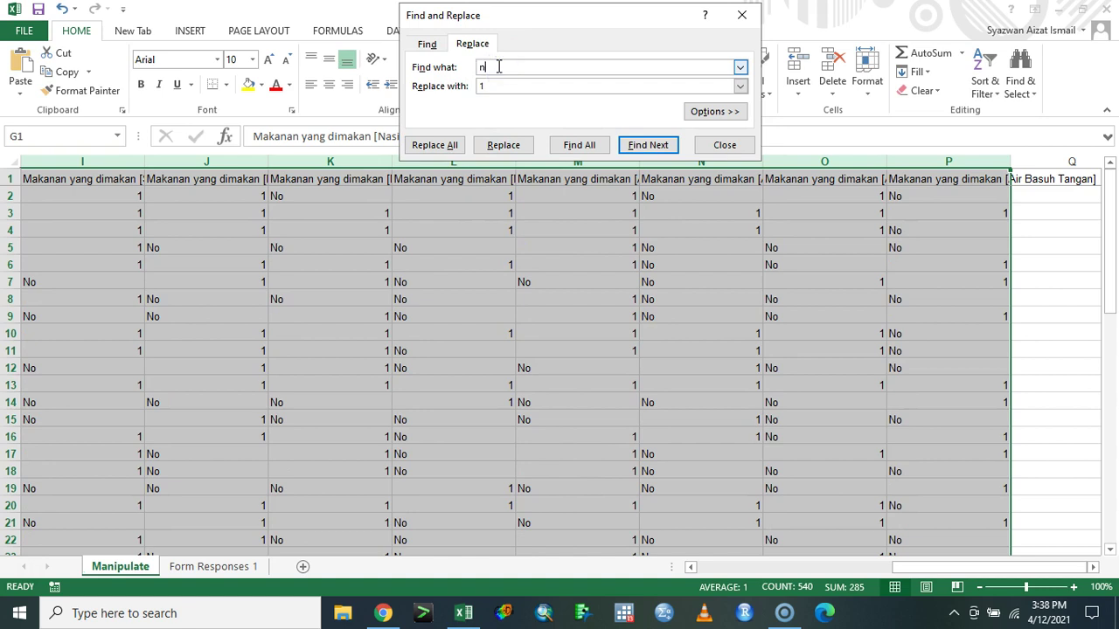
{"action": "left_click", "coordinate": [433, 145]}
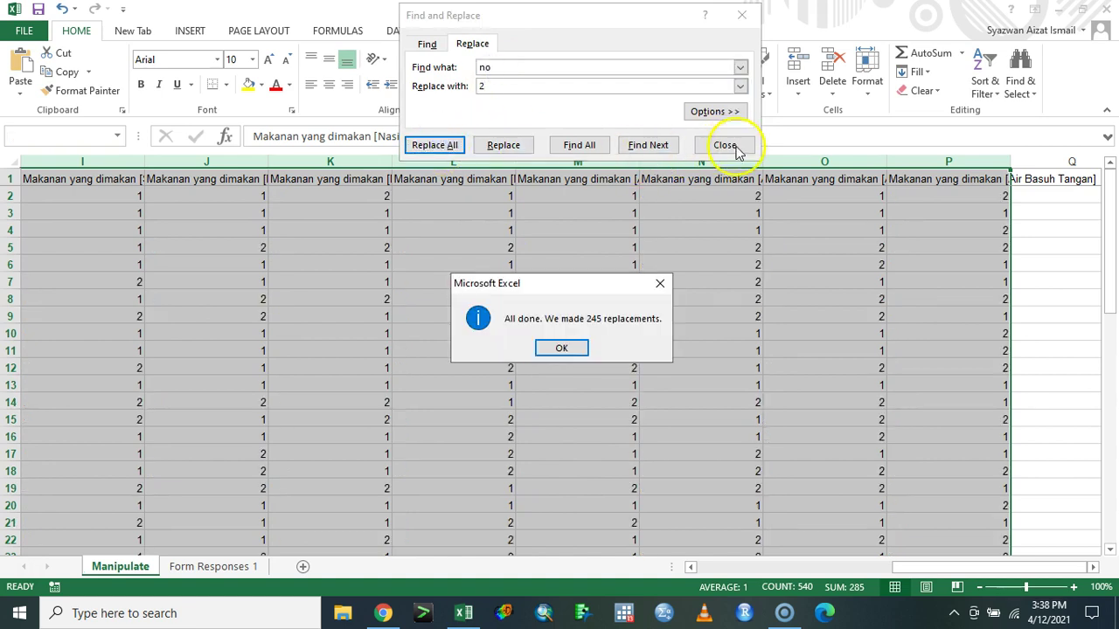
{"action": "left_click", "coordinate": [562, 348]}
{"action": "left_click", "coordinate": [732, 154]}
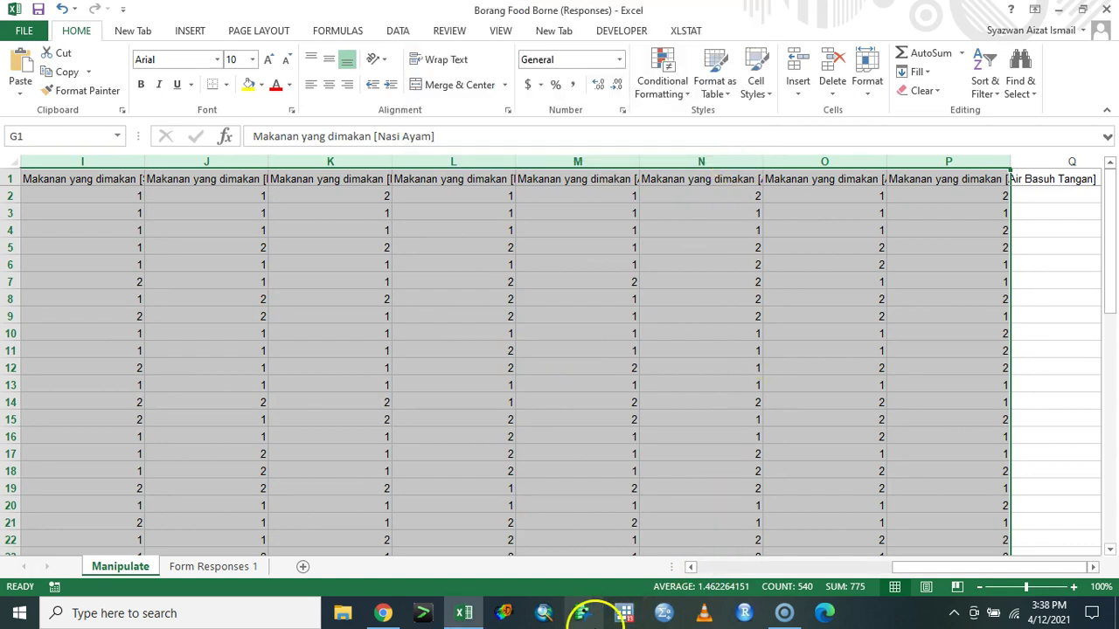
{"action": "left_click", "coordinate": [663, 618]}
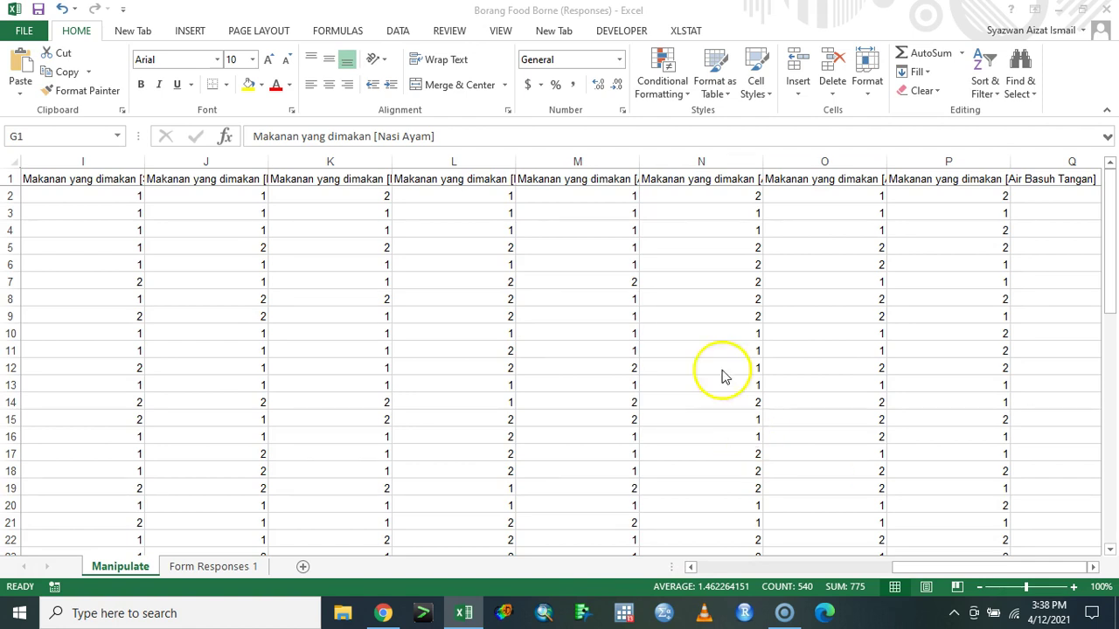
- Insert a blank column B before Status and format it as Number
{"action": "mouse_move", "coordinate": [914, 566]}
{"action": "left_mouse_down"}
{"action": "mouse_move", "coordinate": [707, 570]}
{"action": "mouse_move", "coordinate": [964, 566]}
{"action": "mouse_move", "coordinate": [670, 566]}
{"action": "left_mouse_up"}
{"action": "left_click", "coordinate": [220, 162]}
{"action": "right_click", "coordinate": [219, 162]}
{"action": "key", "text": "Escape"}
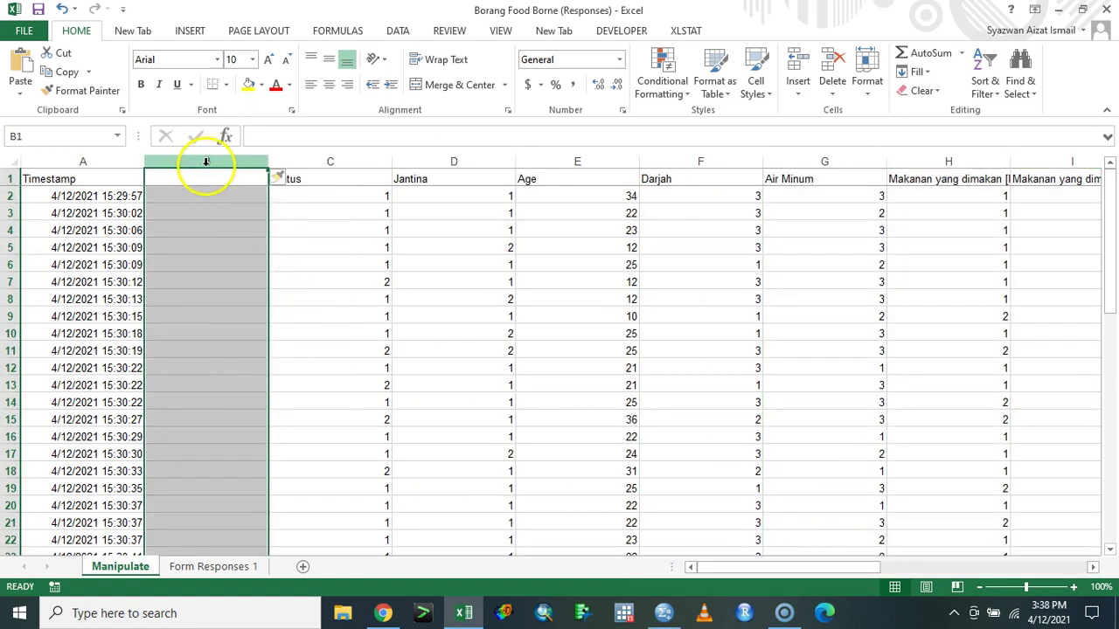
{"action": "right_click", "coordinate": [208, 165]}
{"action": "key", "text": "Escape"}
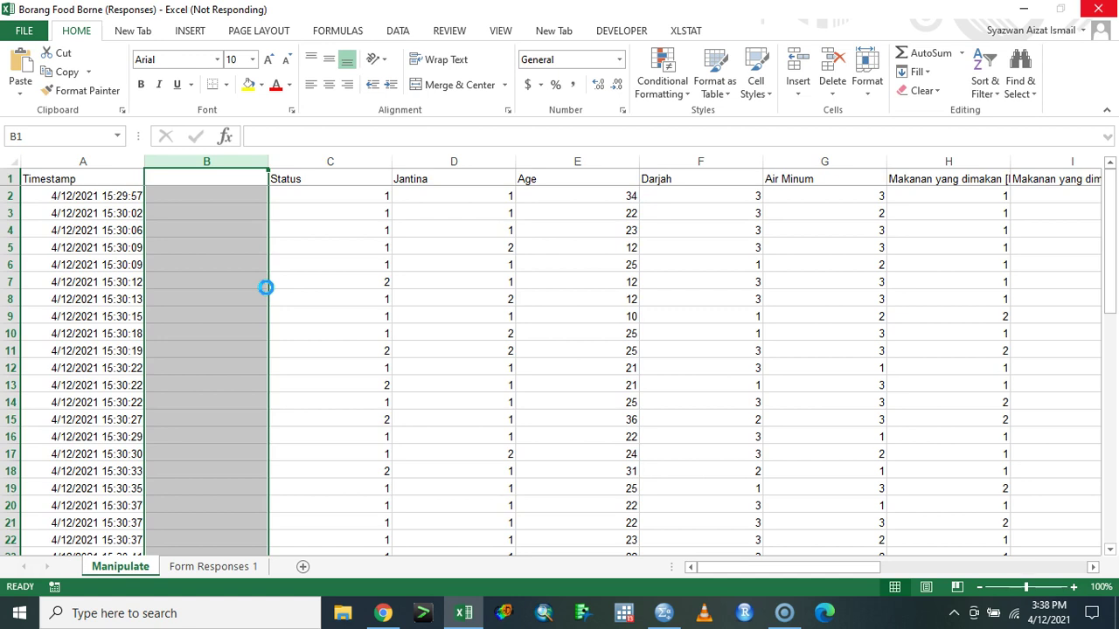
{"action": "left_click", "coordinate": [117, 229]}
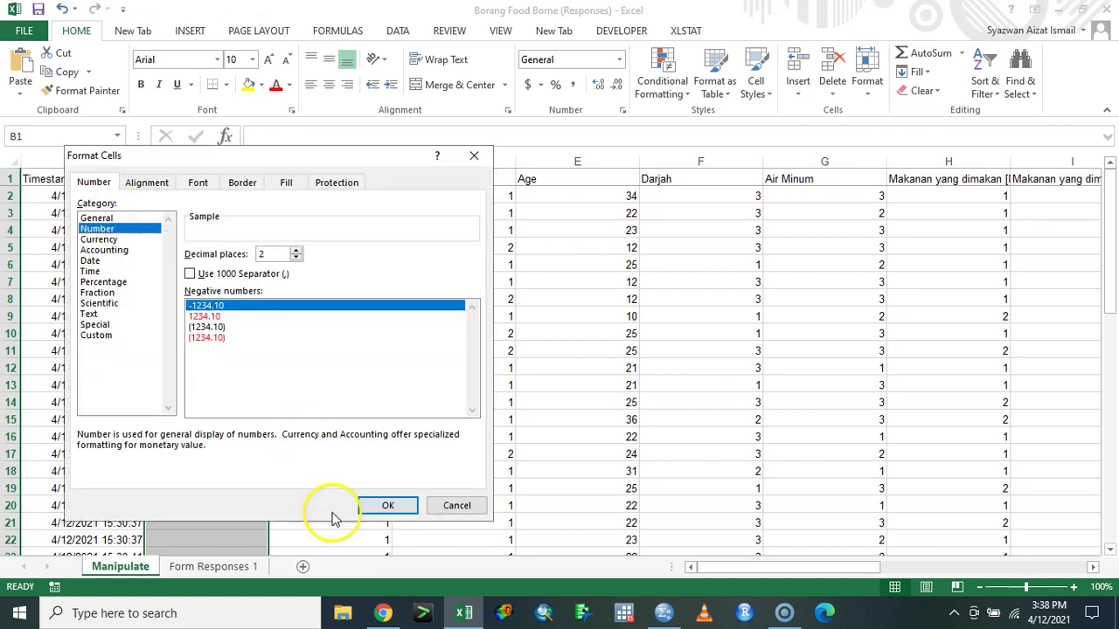
{"action": "left_click", "coordinate": [382, 506]}
- Head the new column 'id' and number the respondents 1 to 53 by filling down
{"action": "left_click", "coordinate": [248, 189]}
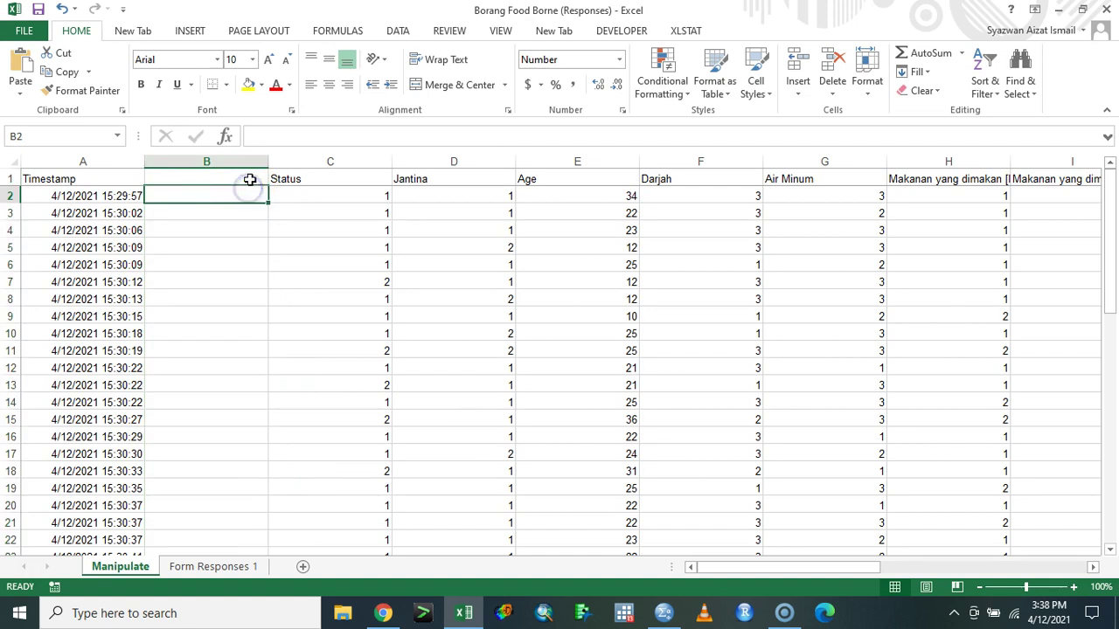
{"action": "left_click", "coordinate": [249, 179]}
{"action": "type", "text": "id"}
{"action": "key", "text": "Return"}
{"action": "type", "text": "1"}
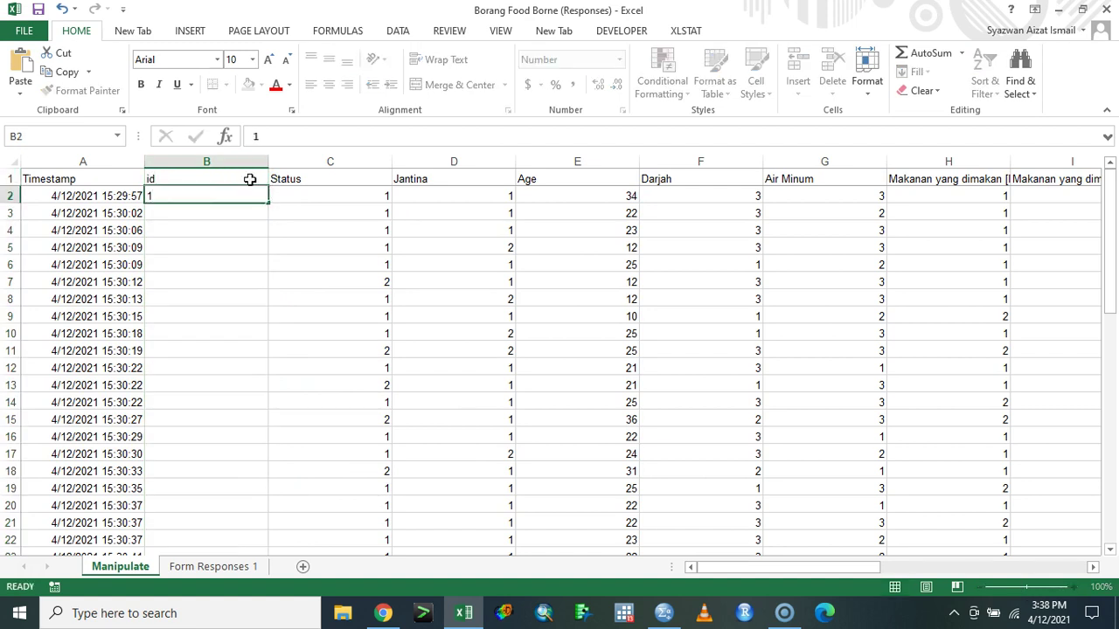
{"action": "key", "text": "Return"}
{"action": "type", "text": "2"}
{"action": "key", "text": "Return"}
{"action": "left_click_drag", "start_coordinate": [210, 189], "coordinate": [259, 524]}
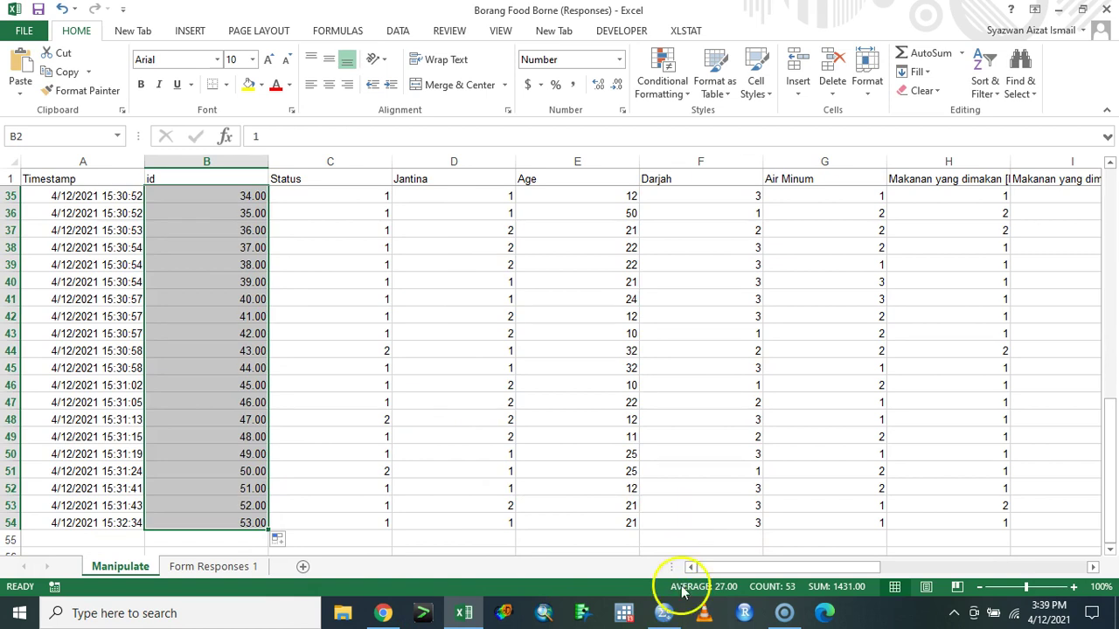
{"action": "left_click", "coordinate": [670, 550]}
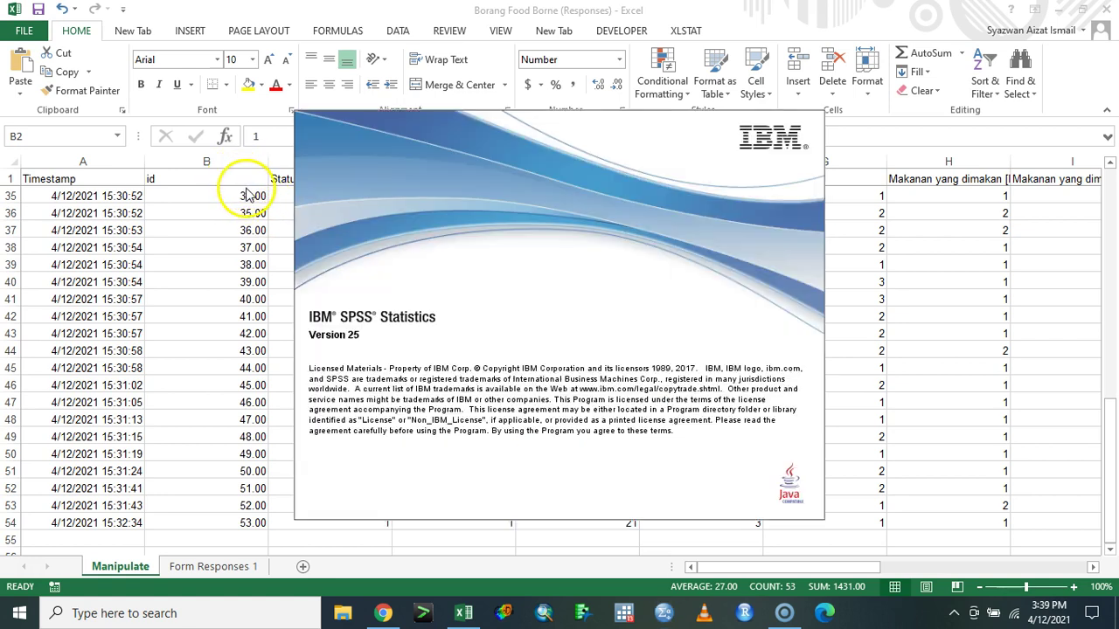
- Copy the recoded table from id in B1 through column Q on the Manipulate sheet
{"action": "left_click", "coordinate": [239, 186]}
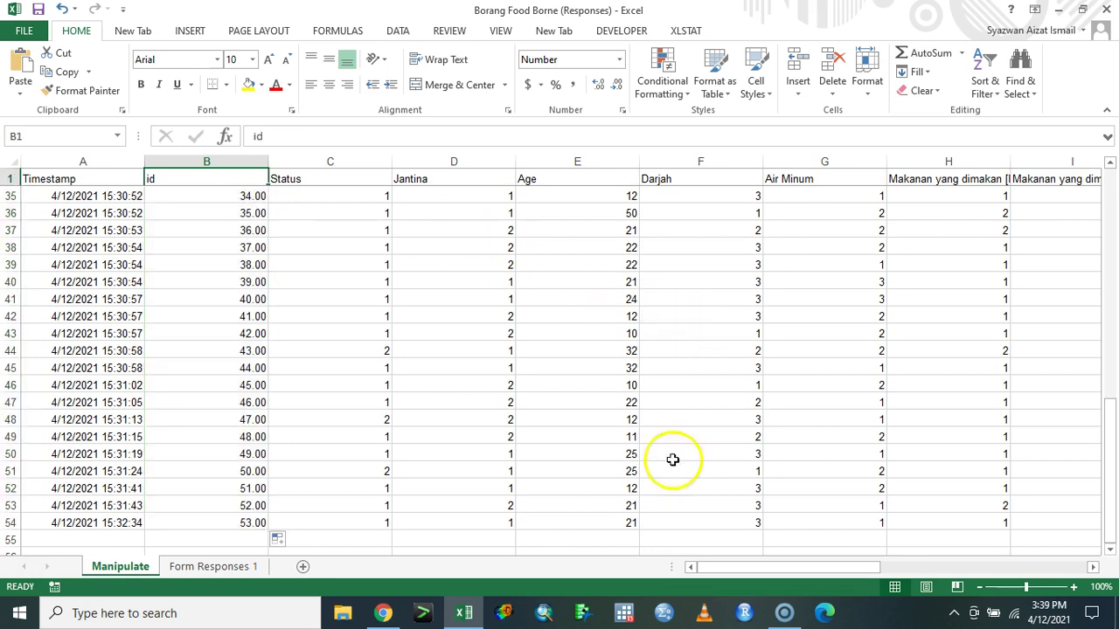
{"action": "left_click_drag", "start_coordinate": [705, 564], "coordinate": [994, 565]}
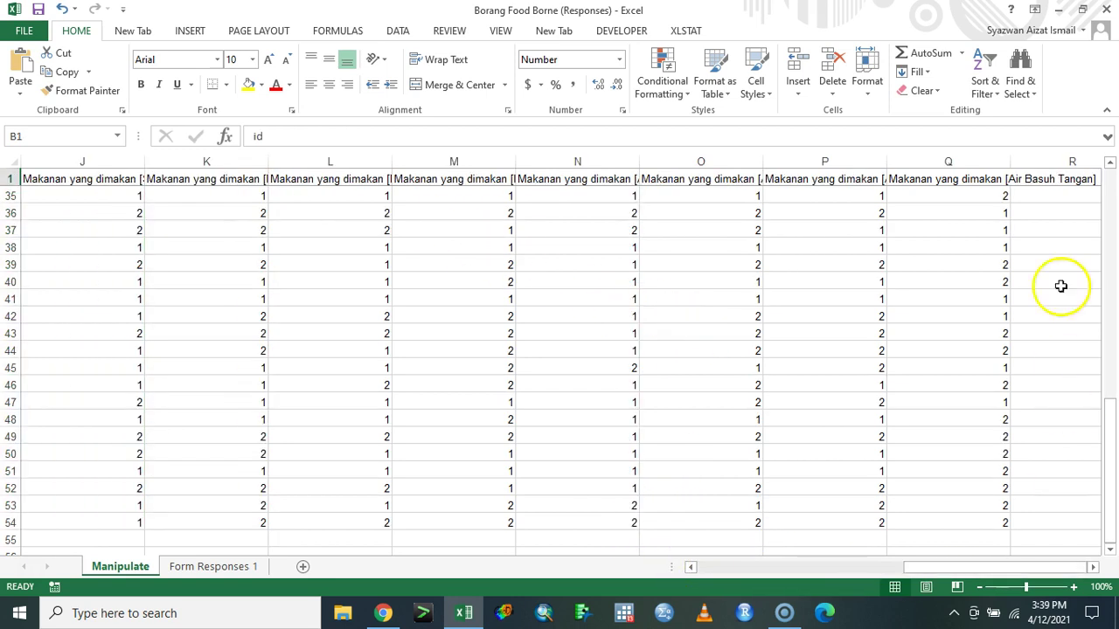
{"action": "left_click", "coordinate": [974, 184], "text": "shift"}
{"action": "key", "text": "ctrl+c"}
- Add a new sheet and preview pasting at F2, then cancel and return to Manipulate
{"action": "left_click", "coordinate": [302, 567]}
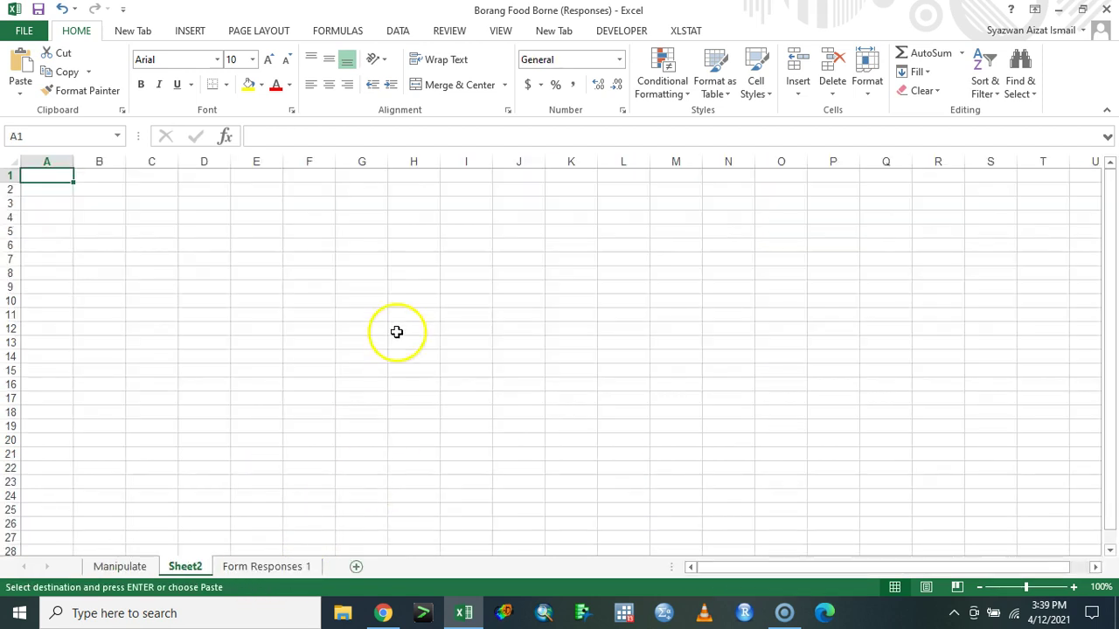
{"action": "left_click", "coordinate": [315, 189]}
{"action": "right_click", "coordinate": [315, 190]}
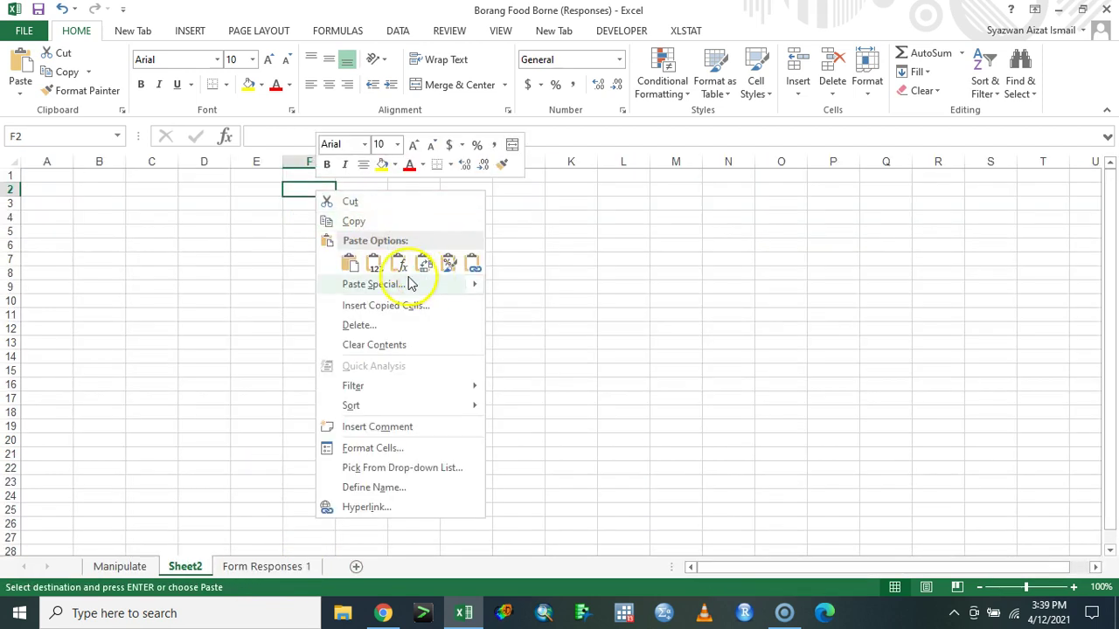
{"action": "mouse_move", "coordinate": [411, 284]}
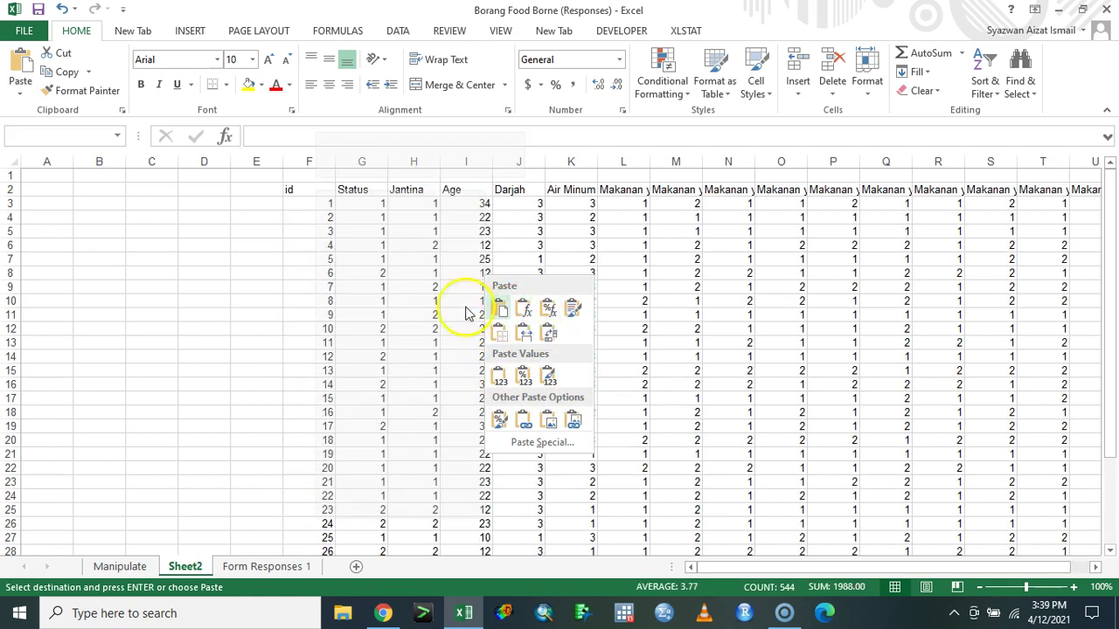
{"action": "key", "text": "Escape"}
{"action": "left_click", "coordinate": [119, 567]}
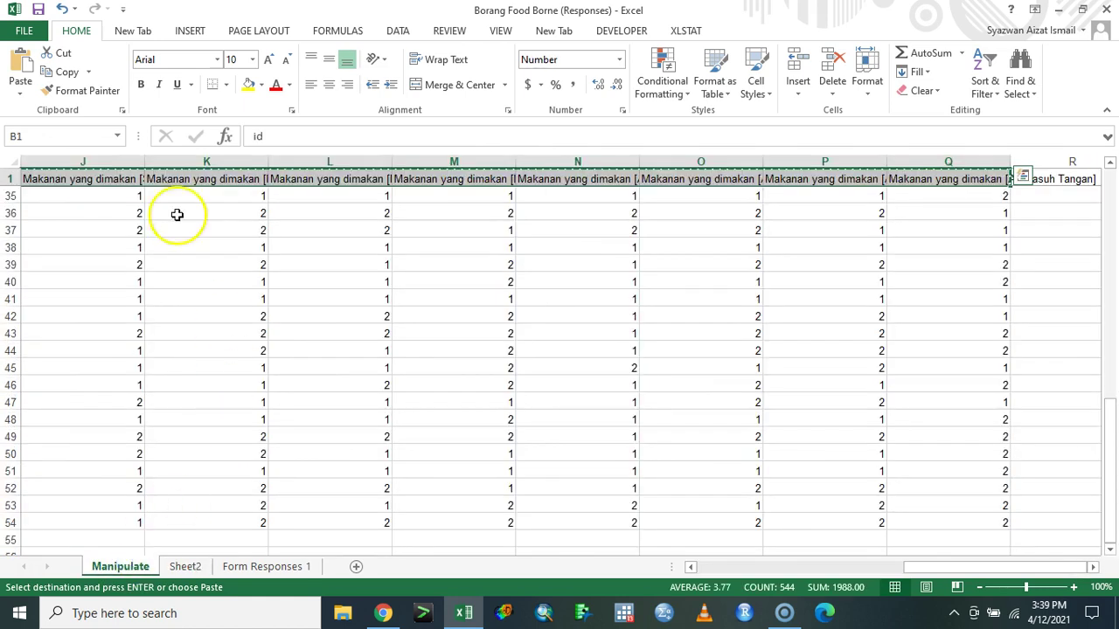
{"action": "right_click", "coordinate": [146, 181]}
{"action": "key", "text": "Escape"}
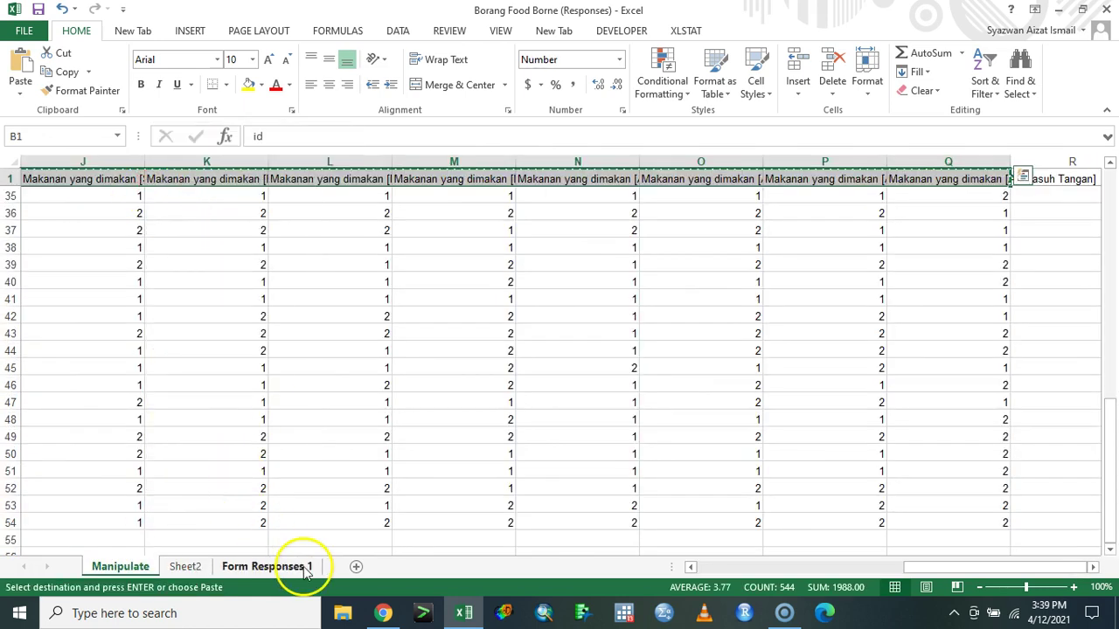
- Paste the copied table into Sheet2 at B3, select its heading row, and add Sheet3
{"action": "left_click", "coordinate": [185, 566]}
{"action": "left_click", "coordinate": [102, 201]}
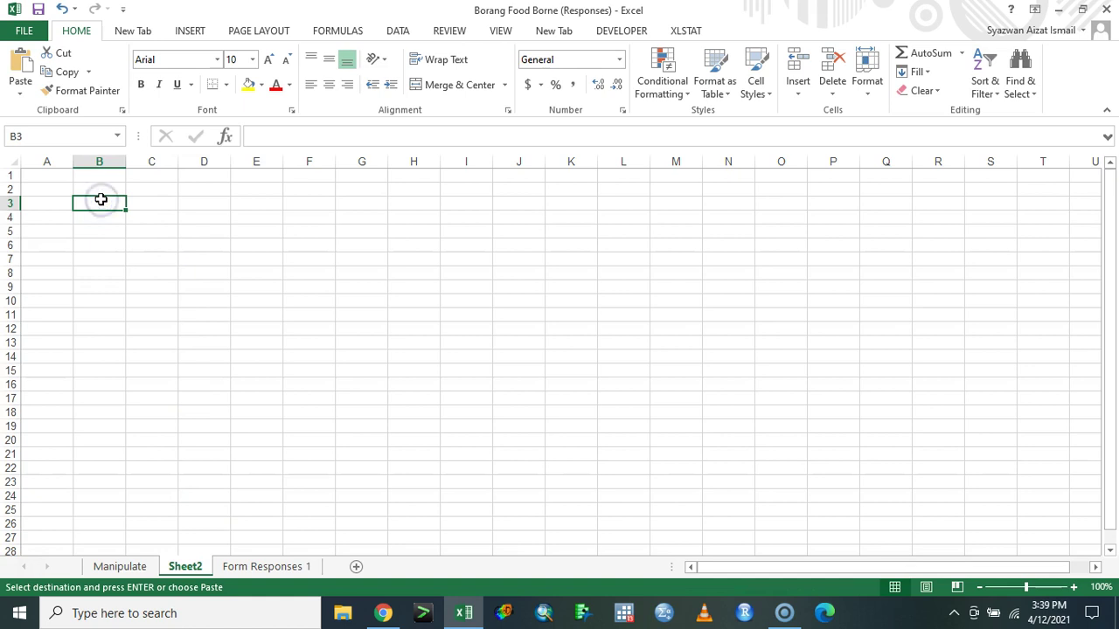
{"action": "key", "text": "ctrl+v"}
{"action": "left_click_drag", "start_coordinate": [101, 203], "coordinate": [886, 202]}
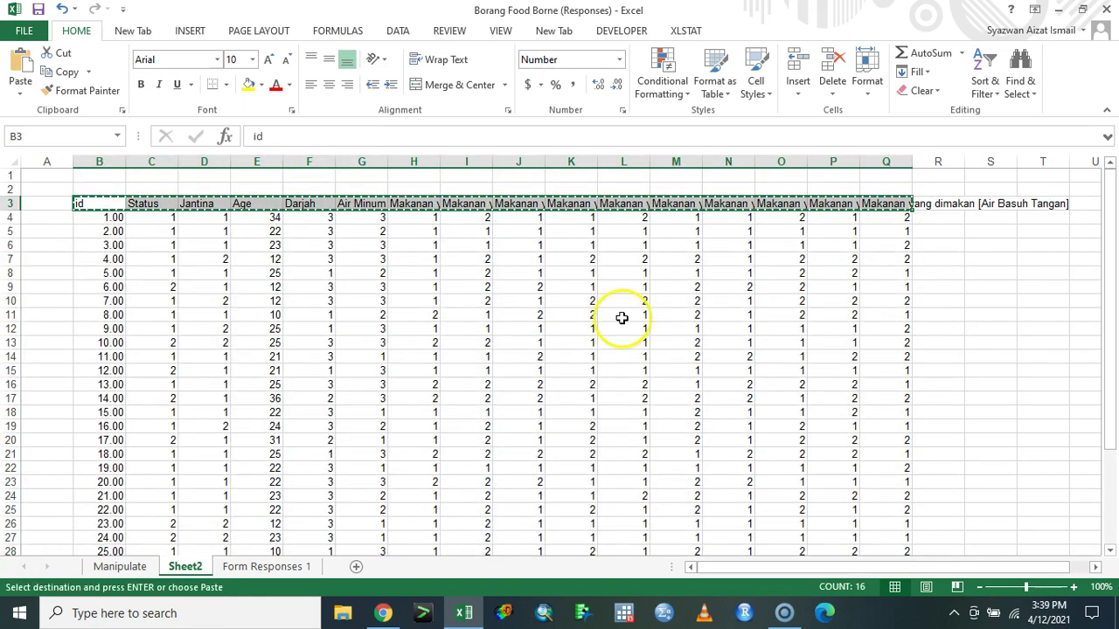
{"action": "left_click", "coordinate": [355, 567]}
- Paste the heading row into Sheet3, settling on row 6 at D6, and copy it
{"action": "left_click", "coordinate": [155, 215]}
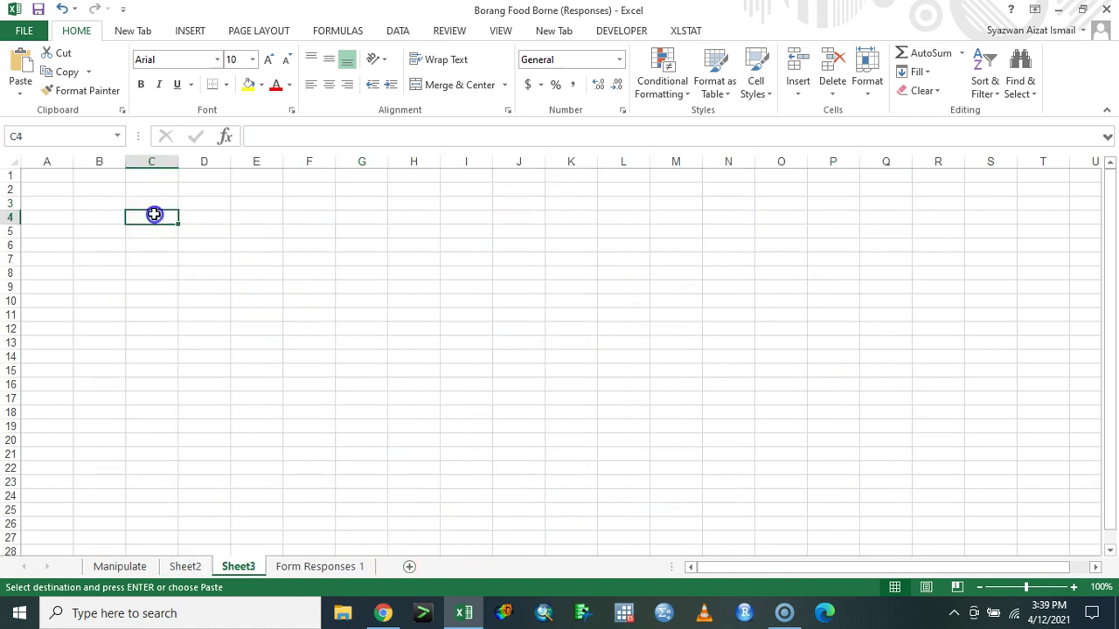
{"action": "key", "text": "ctrl+v"}
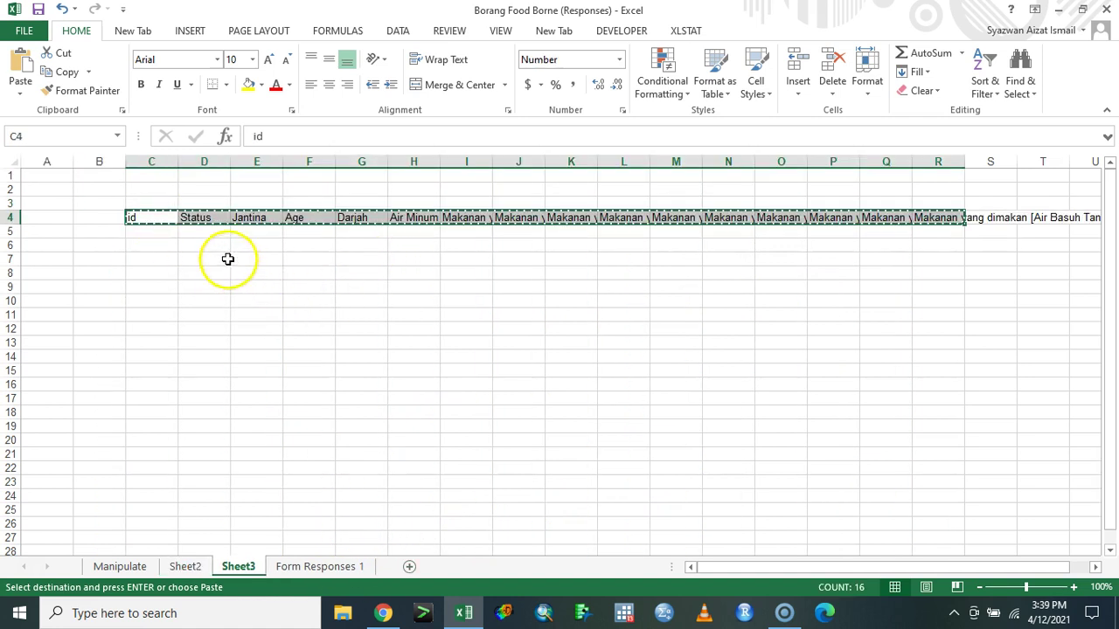
{"action": "right_click", "coordinate": [245, 244]}
{"action": "left_click", "coordinate": [289, 319]}
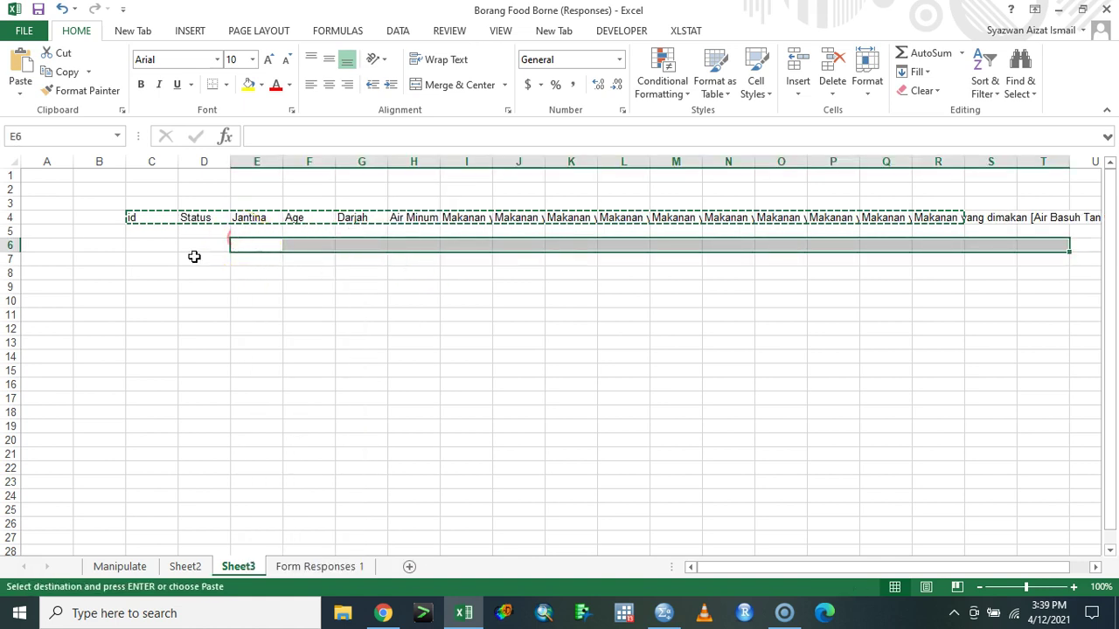
{"action": "left_click", "coordinate": [162, 258]}
{"action": "right_click", "coordinate": [183, 245]}
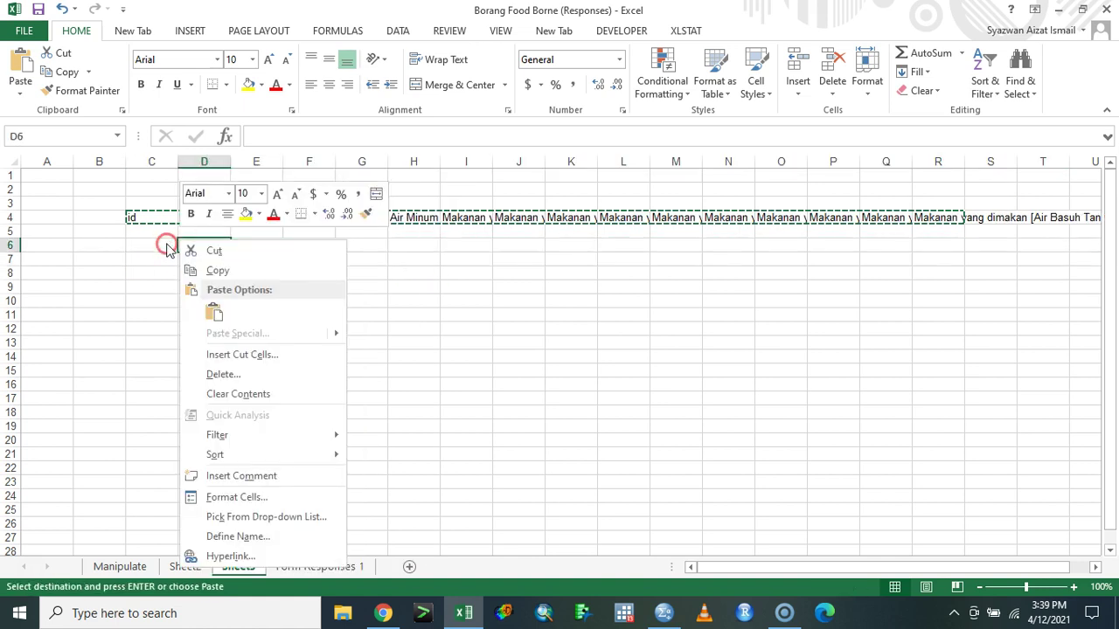
{"action": "left_click", "coordinate": [215, 311]}
{"action": "key", "text": "ctrl+c"}
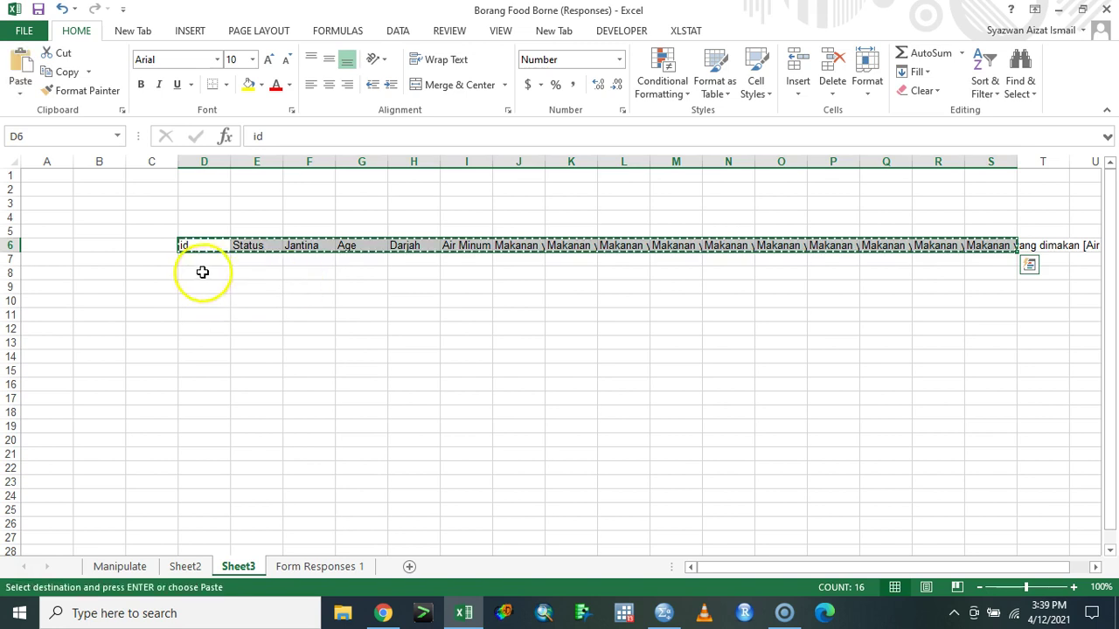
{"action": "right_click", "coordinate": [204, 272]}
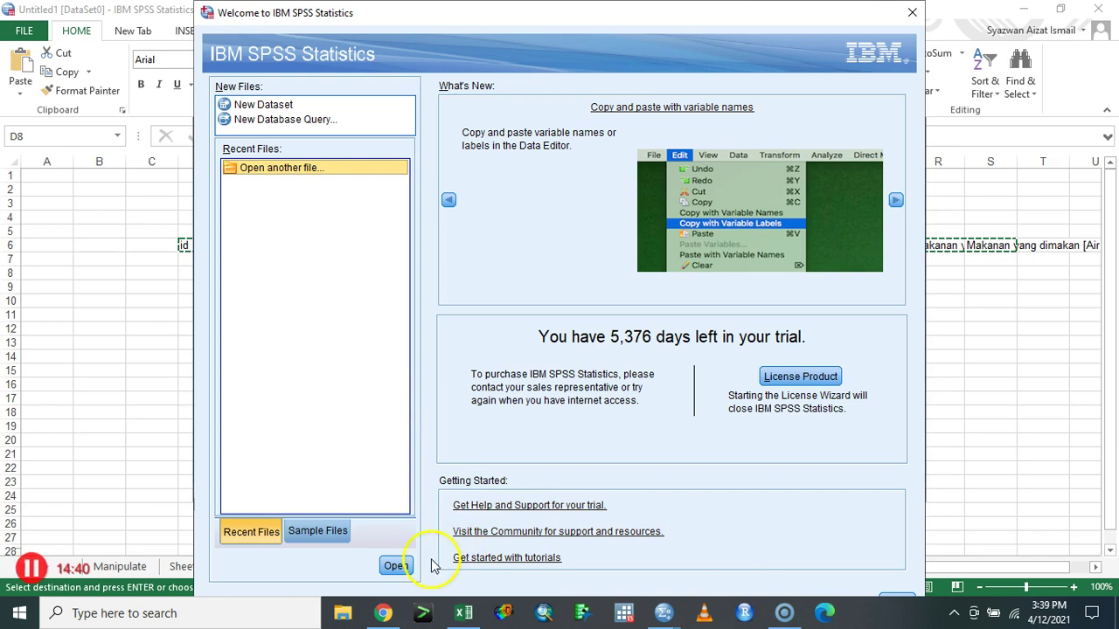
- Close the SPSS welcome window and Output viewer without saving the output
{"action": "left_click", "coordinate": [909, 13]}
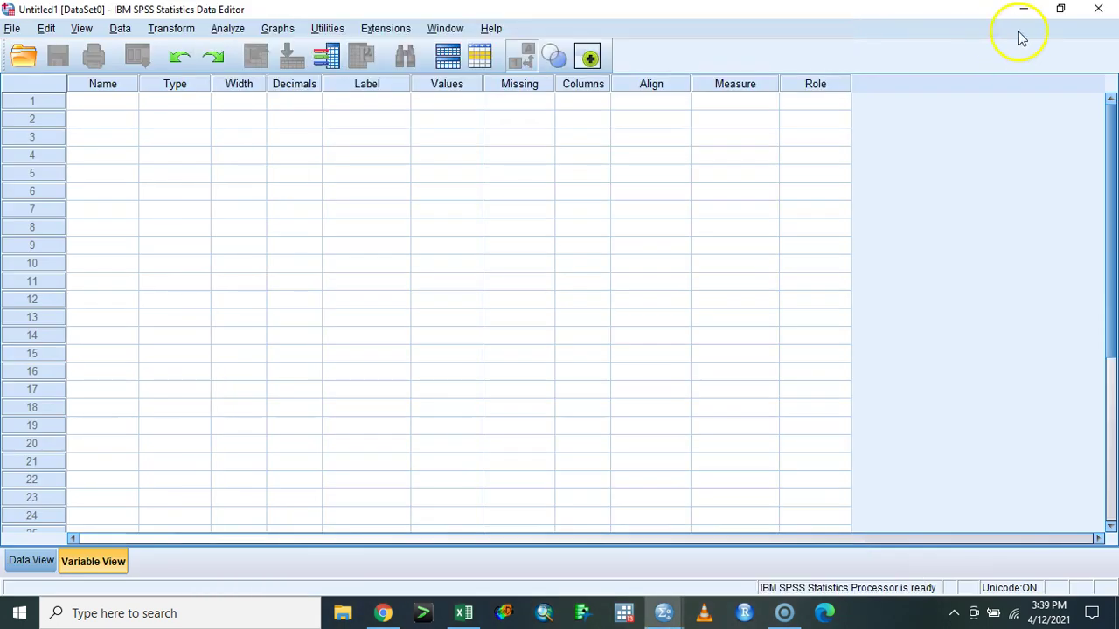
{"action": "left_click", "coordinate": [1021, 10]}
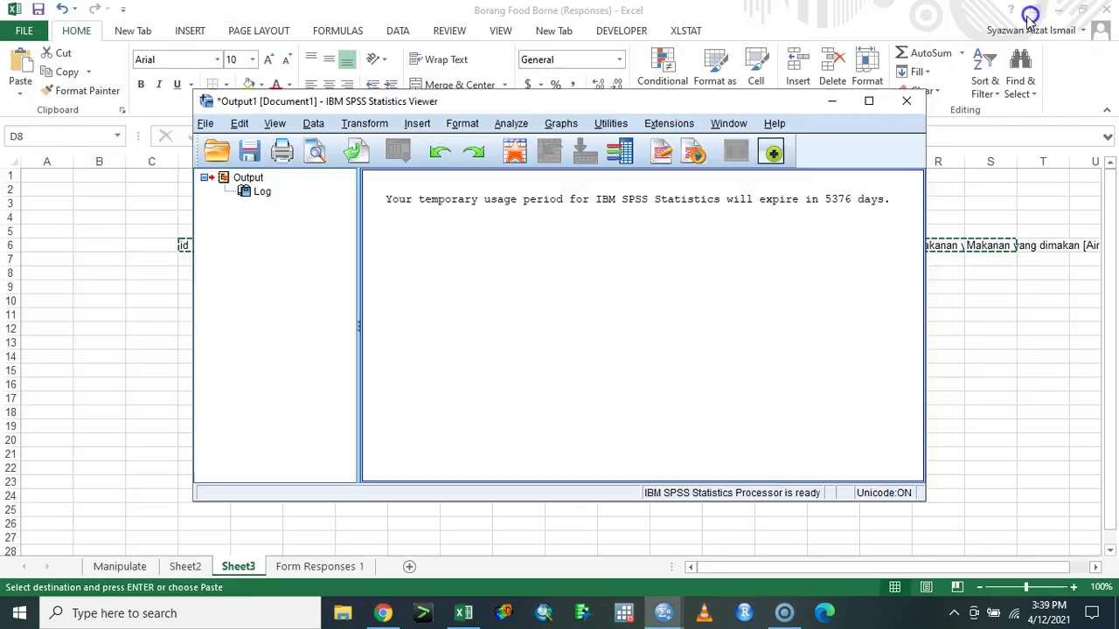
{"action": "left_click", "coordinate": [907, 100]}
{"action": "left_click", "coordinate": [552, 327]}
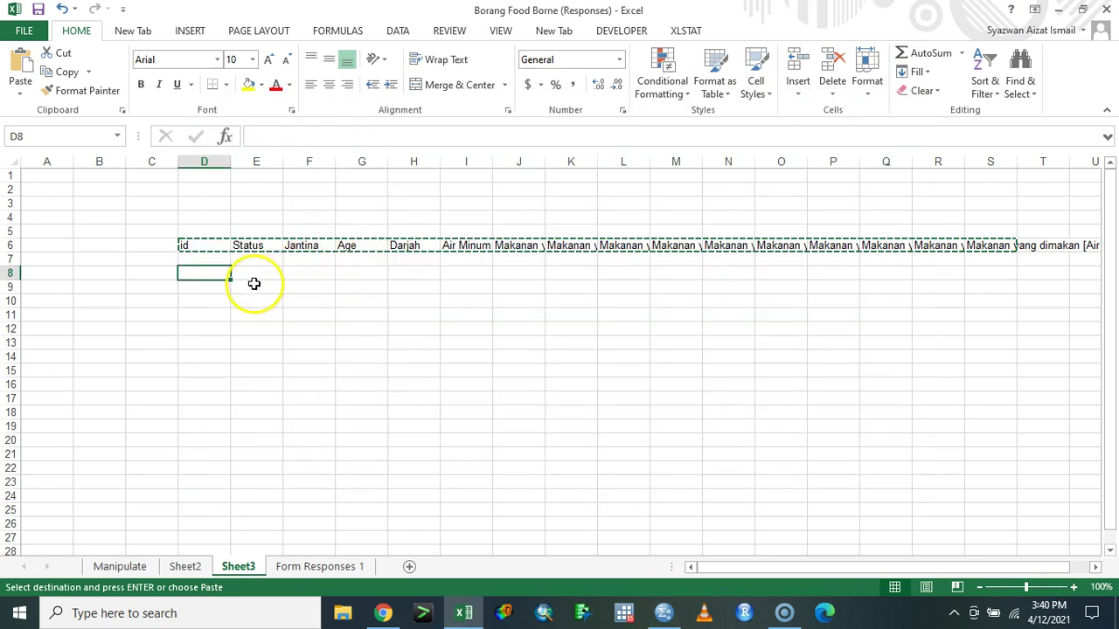
- Paste the headings transposed into E8:E23, select the list, and bring up SPSS's Data Editor
{"action": "right_click", "coordinate": [250, 274]}
{"action": "left_click", "coordinate": [366, 345]}
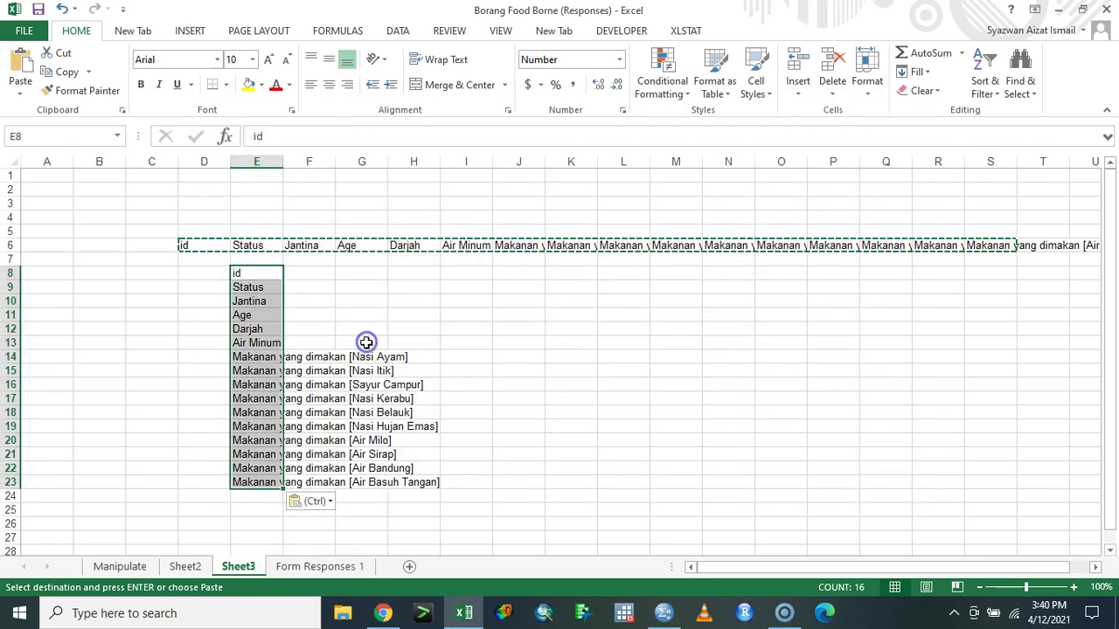
{"action": "left_click", "coordinate": [289, 343]}
{"action": "left_click_drag", "start_coordinate": [262, 273], "coordinate": [276, 482]}
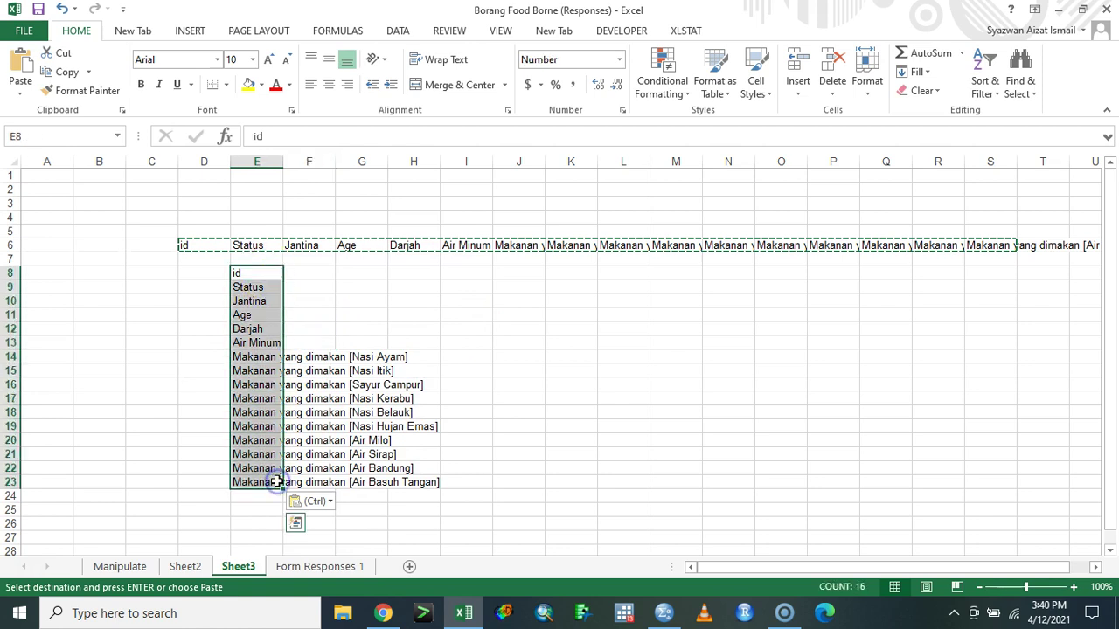
{"action": "left_click", "coordinate": [638, 517]}
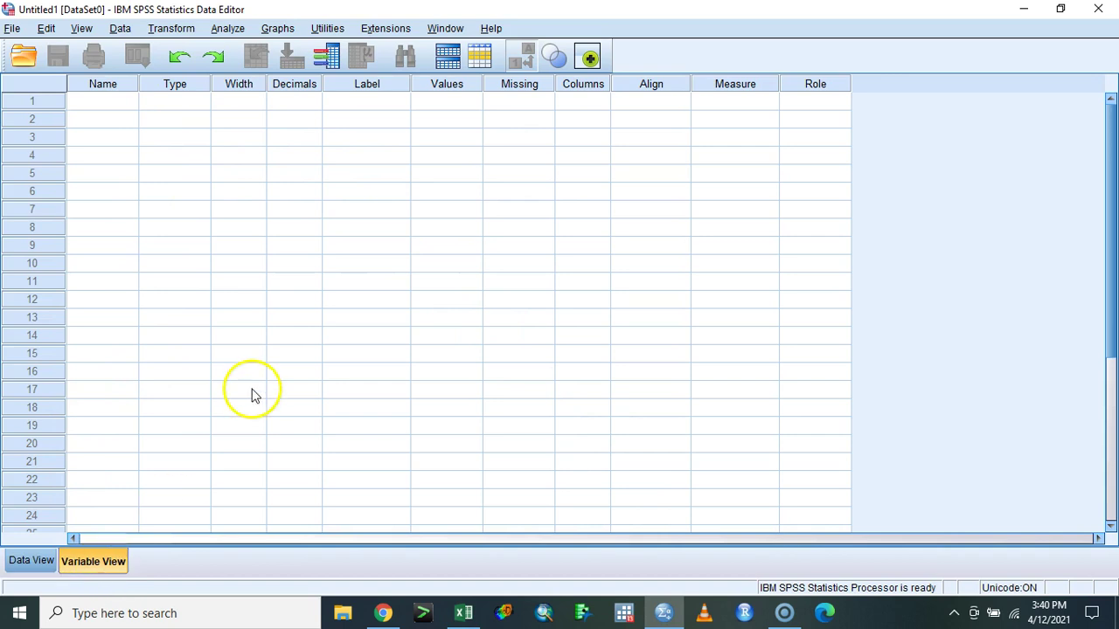
- Enter id as the first variable name in Variable View, clearing an invalid-name error
{"action": "left_click", "coordinate": [10, 562]}
{"action": "left_click", "coordinate": [105, 560]}
{"action": "left_click", "coordinate": [126, 103]}
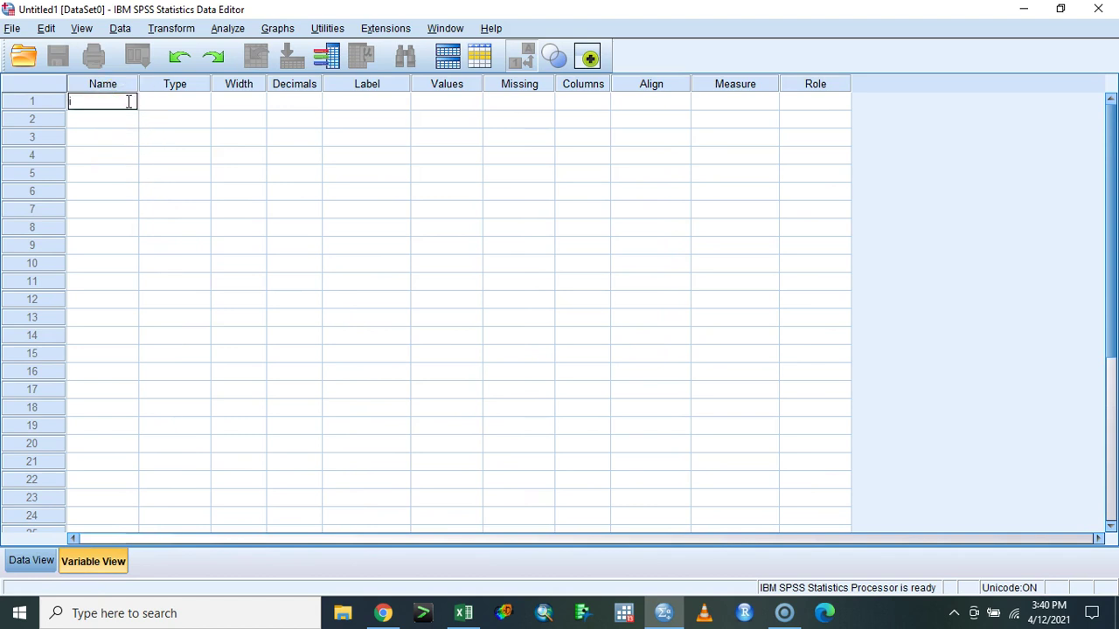
{"action": "key", "text": "Return"}
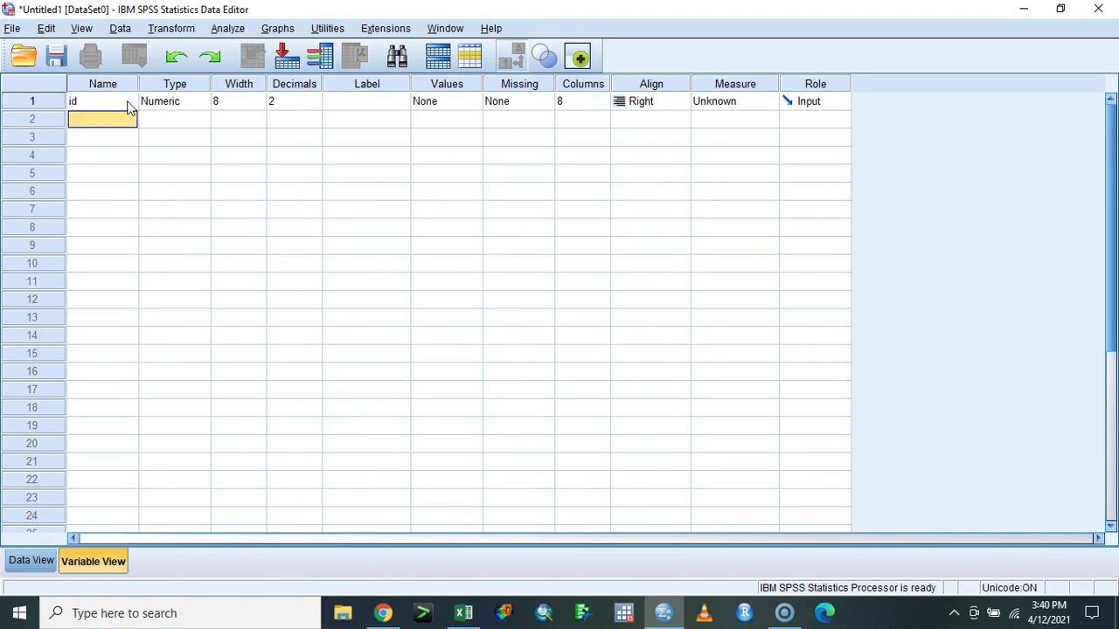
{"action": "left_click", "coordinate": [127, 103]}
{"action": "key", "text": "Down"}
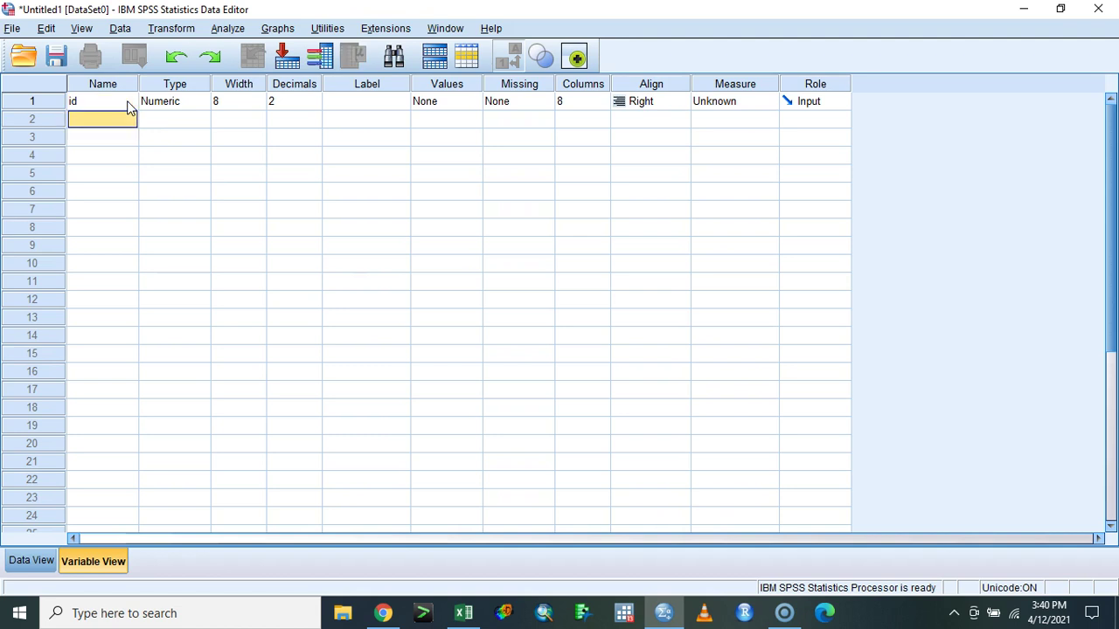
{"action": "key", "text": "Down"}
{"action": "key", "text": "Return"}
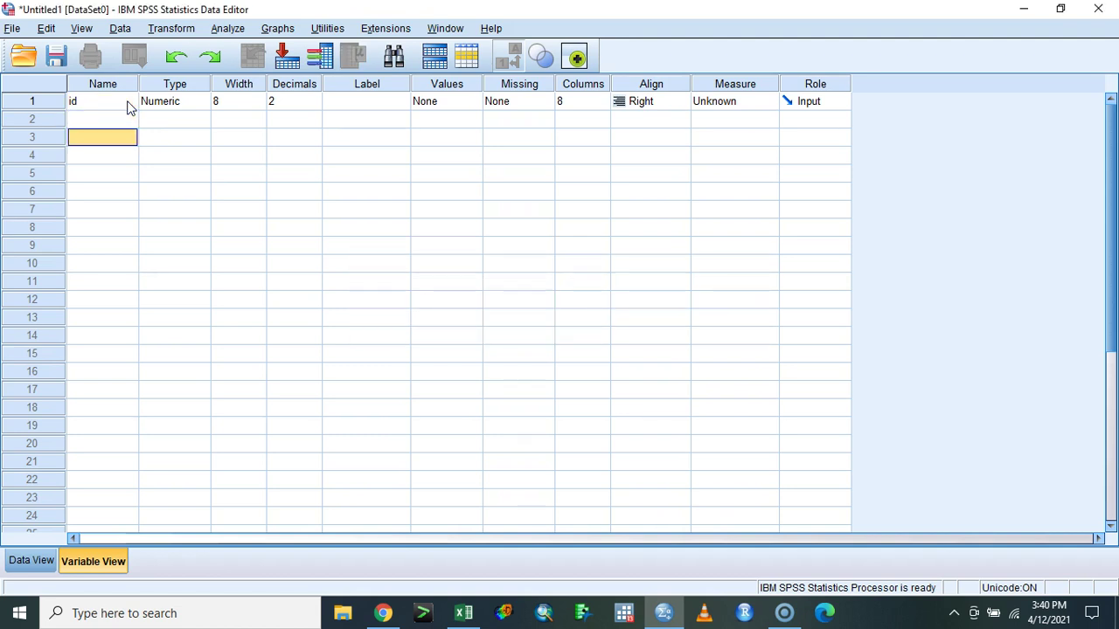
{"action": "key", "text": "Up"}
- Name the next variables x1 through x4
{"action": "type", "text": "x1"}
{"action": "key", "text": "Return"}
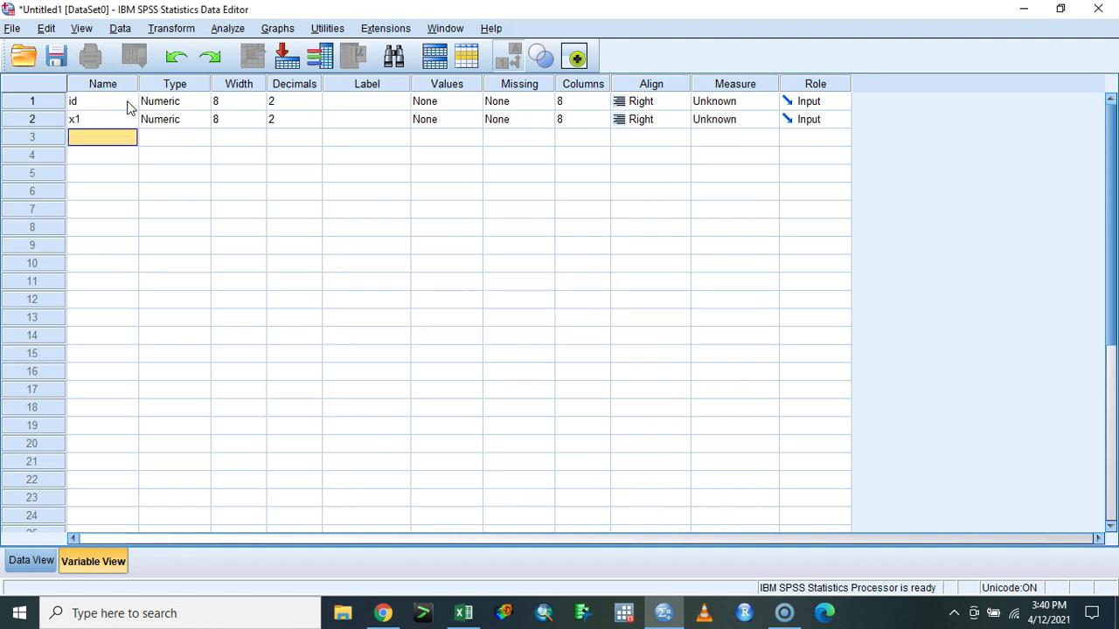
{"action": "key", "text": "Return"}
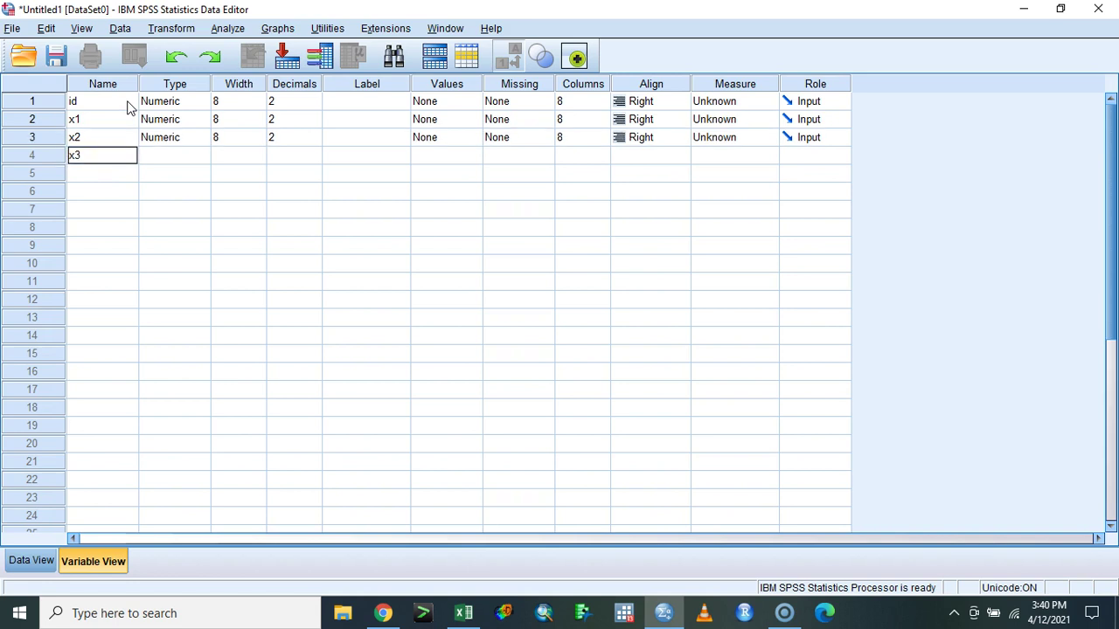
{"action": "key", "text": "Return"}
{"action": "type", "text": "x4"}
{"action": "key", "text": "Return"}
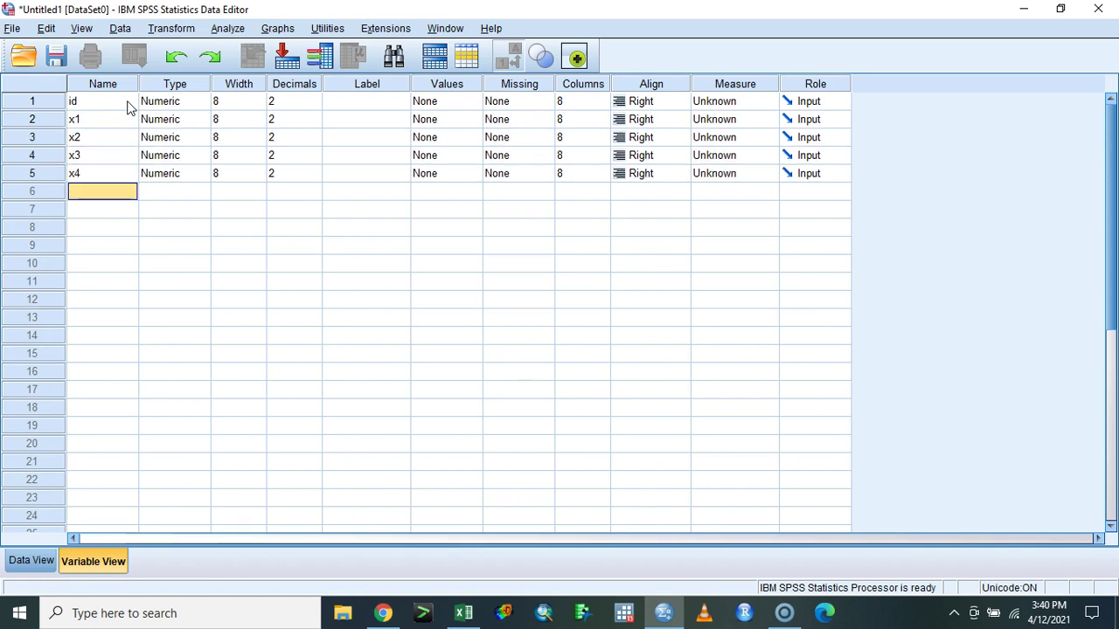
- Place the SPSS window beside Excel's heading list and name the sixth variable x5
{"action": "left_click", "coordinate": [1061, 9]}
{"action": "left_click_drag", "start_coordinate": [707, 99], "coordinate": [1031, 92]}
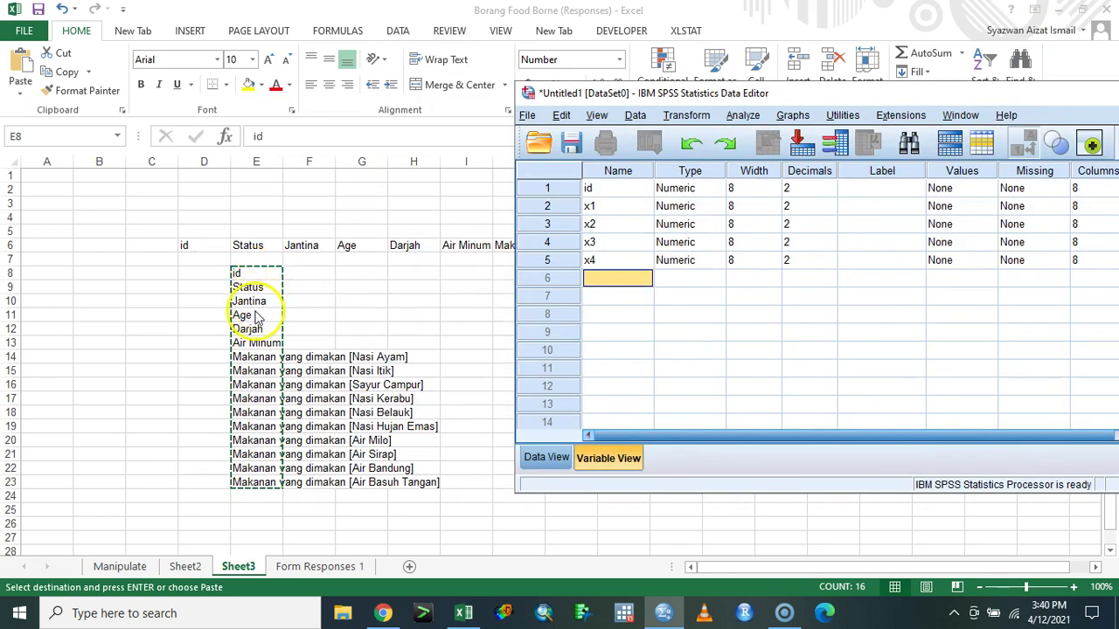
{"action": "left_click", "coordinate": [605, 286]}
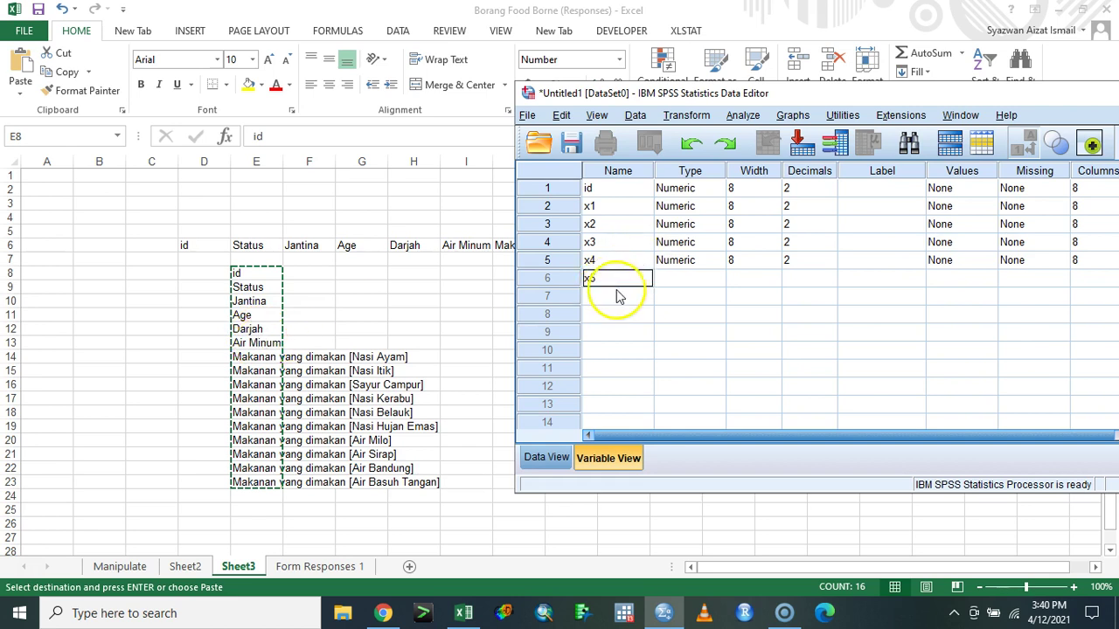
{"action": "left_click", "coordinate": [616, 297]}
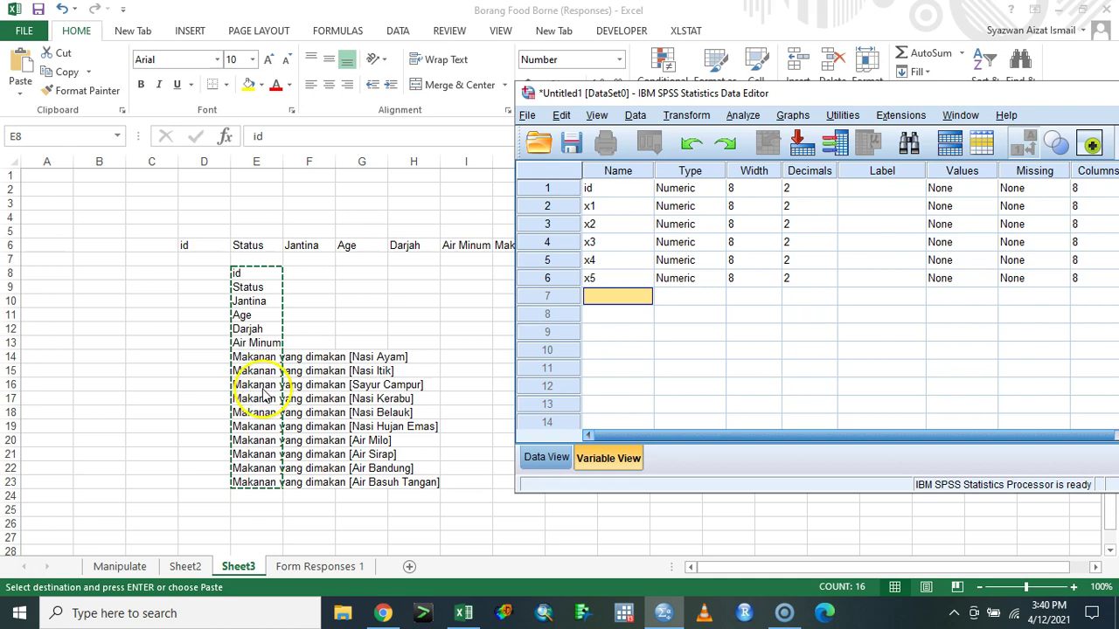
- Number the headings 1 to 5 in Excel column D, from D9 down to D13
{"action": "left_click", "coordinate": [218, 294]}
{"action": "left_click", "coordinate": [217, 287]}
{"action": "type", "text": "1"}
{"action": "key", "text": "Return"}
{"action": "left_click", "coordinate": [218, 288]}
{"action": "left_click_drag", "start_coordinate": [229, 294], "coordinate": [229, 308]}
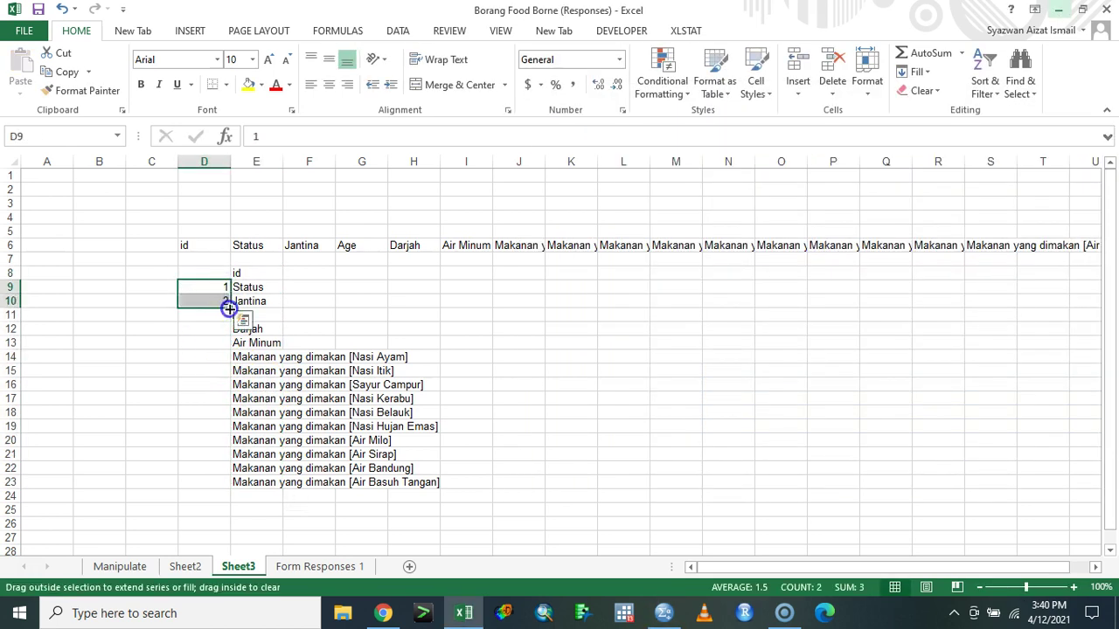
{"action": "left_click_drag", "start_coordinate": [220, 354], "coordinate": [219, 354]}
- Number the ten food items 1 to 10 in column D starting at D14
{"action": "left_click", "coordinate": [218, 358]}
{"action": "type", "text": "1"}
{"action": "left_click", "coordinate": [219, 369]}
{"action": "type", "text": "2"}
{"action": "key", "text": "Return"}
{"action": "left_click", "coordinate": [226, 367]}
{"action": "left_click", "coordinate": [224, 360]}
{"action": "left_click_drag", "start_coordinate": [229, 364], "coordinate": [219, 484]}
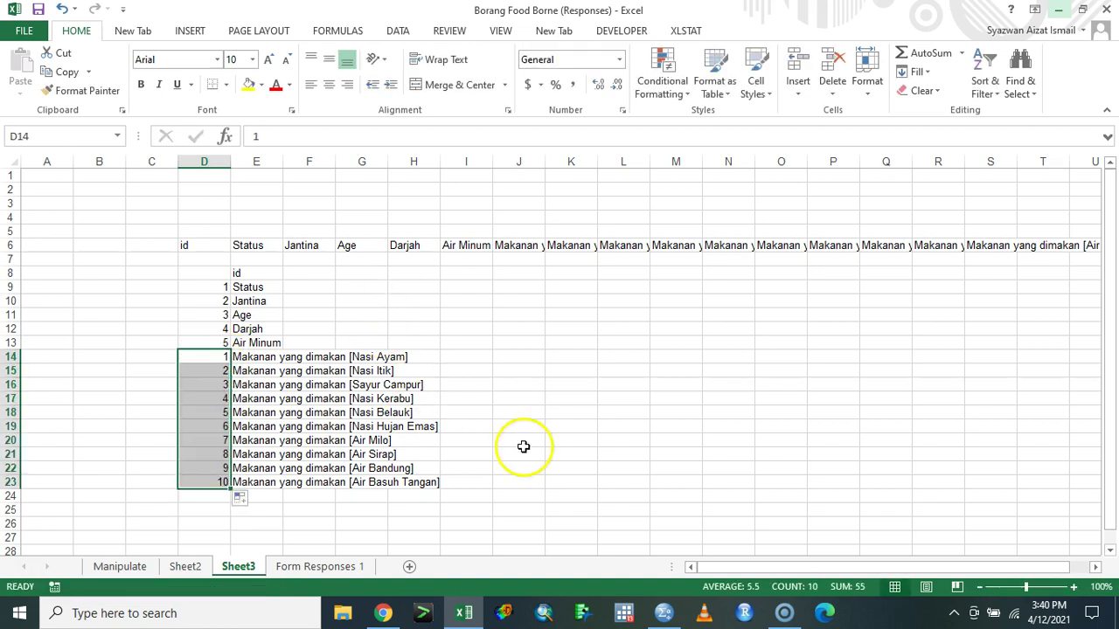
- Name SPSS variables y1 through y5
{"action": "left_click", "coordinate": [663, 613]}
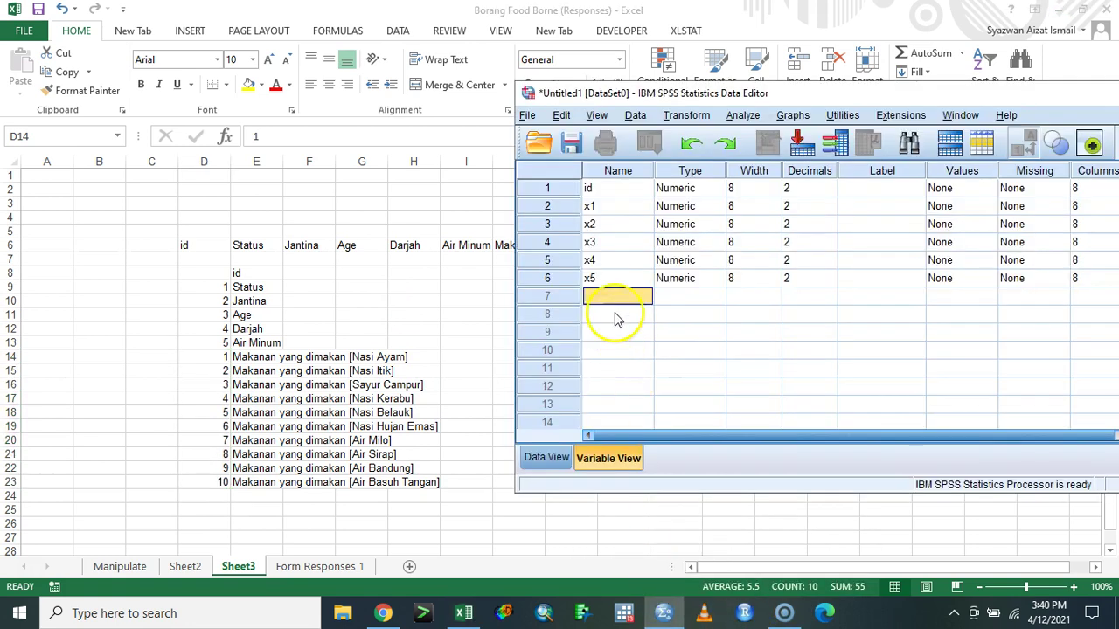
{"action": "left_click", "coordinate": [626, 303]}
{"action": "type", "text": "y1"}
{"action": "left_click", "coordinate": [628, 312]}
{"action": "type", "text": "y2"}
{"action": "key", "text": "Return"}
{"action": "type", "text": "y3"}
{"action": "key", "text": "Return"}
{"action": "type", "text": "y4"}
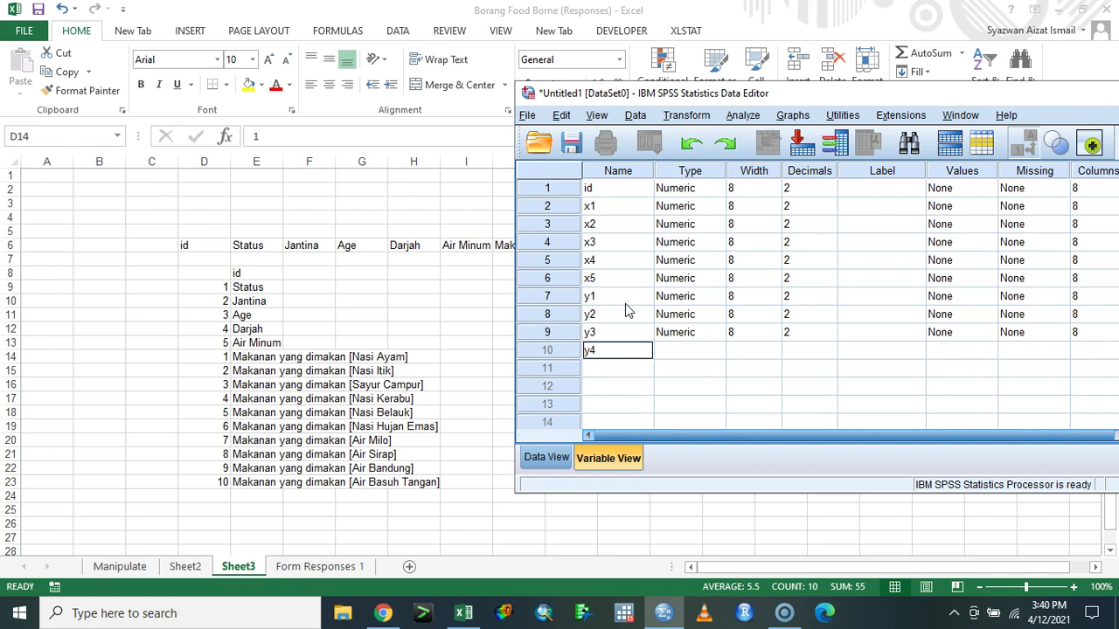
{"action": "key", "text": "Return"}
{"action": "type", "text": "y5"}
{"action": "key", "text": "Return"}
- Name the remaining variables y6 through y10
{"action": "type", "text": "y6"}
{"action": "key", "text": "Return"}
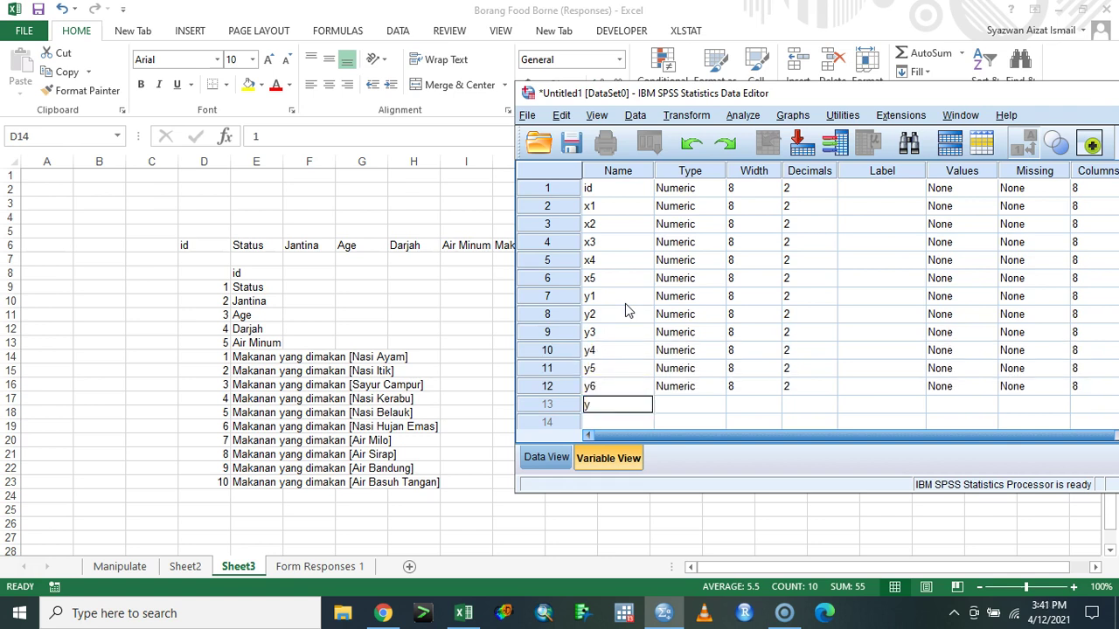
{"action": "type", "text": "y7"}
{"action": "key", "text": "Return"}
{"action": "type", "text": "y8"}
{"action": "key", "text": "Return"}
{"action": "type", "text": "y9"}
{"action": "key", "text": "Return"}
{"action": "type", "text": "y10"}
{"action": "left_click", "coordinate": [810, 231]}
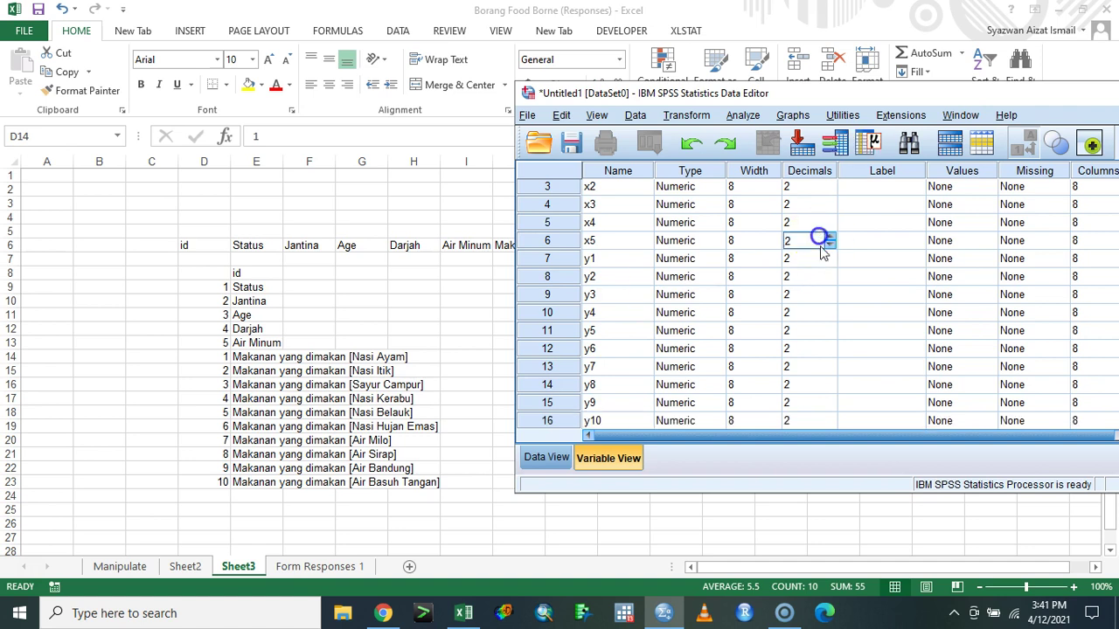
{"action": "left_click", "coordinate": [251, 278]}
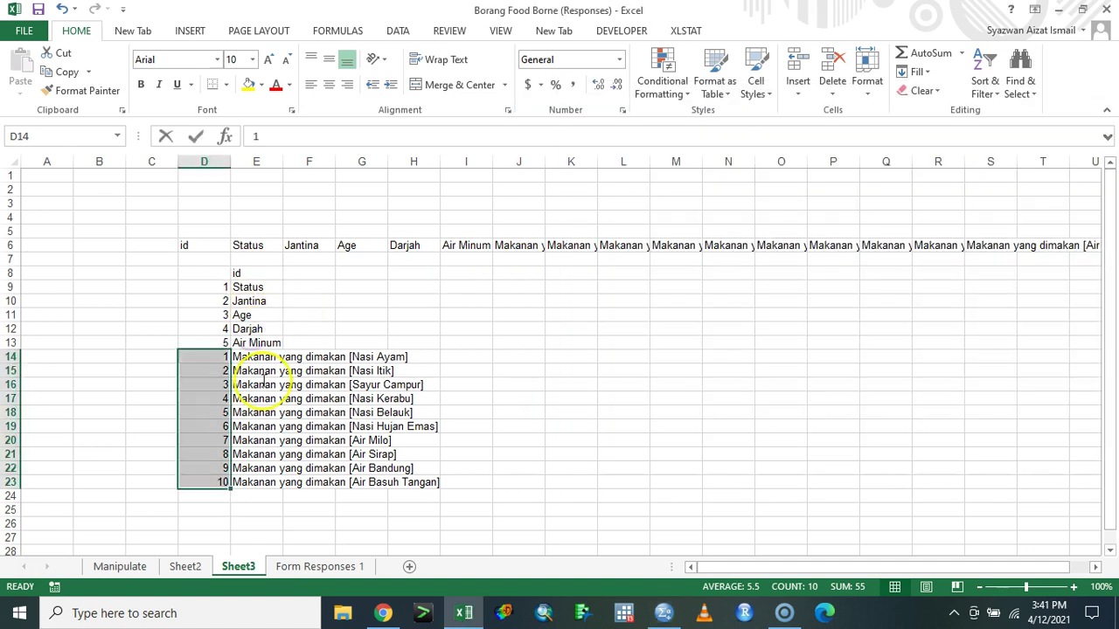
- Copy the heading list E8:E23 and paste it into SPSS as the variables' labels
{"action": "left_click", "coordinate": [258, 329]}
{"action": "left_click_drag", "start_coordinate": [255, 262], "coordinate": [256, 278]}
{"action": "left_click", "coordinate": [258, 273]}
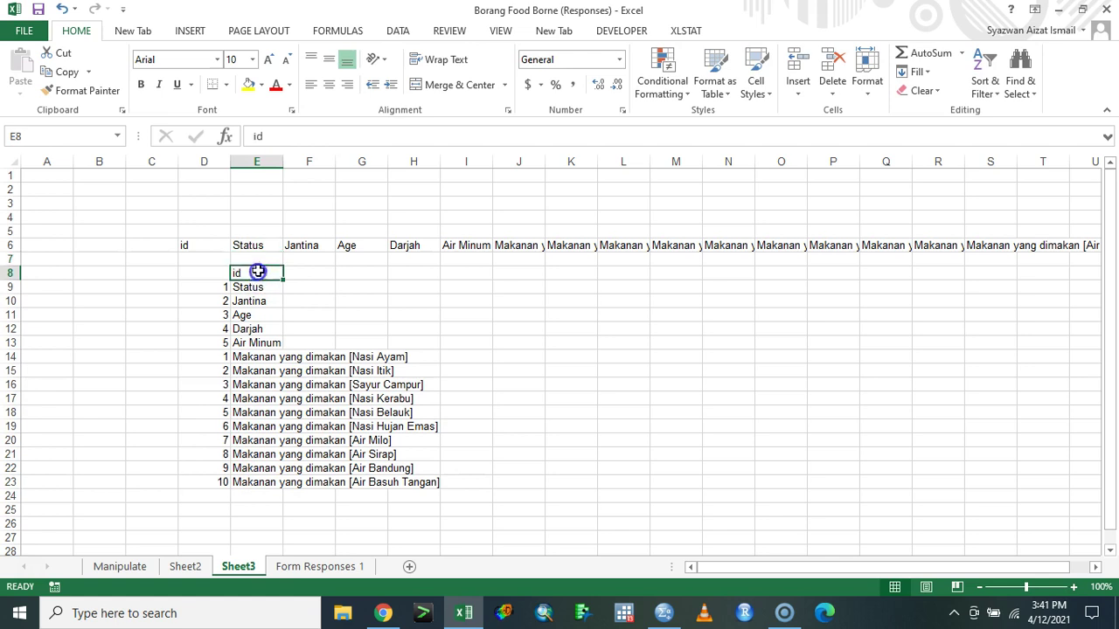
{"action": "left_click", "coordinate": [250, 482], "text": "shift"}
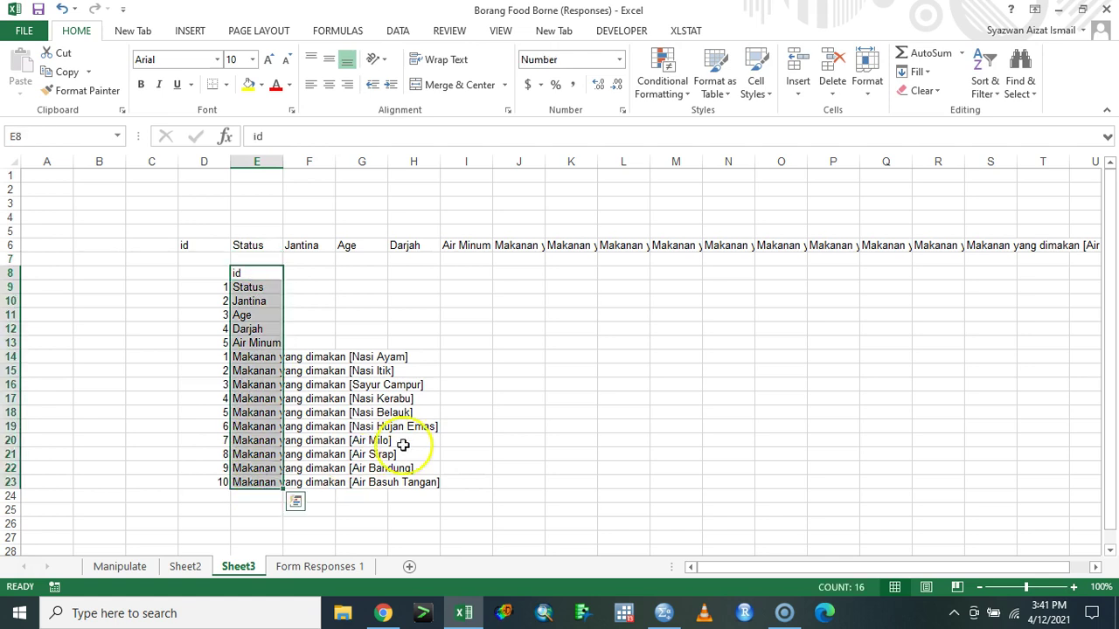
{"action": "key", "text": "ctrl+c"}
{"action": "left_click", "coordinate": [664, 613]}
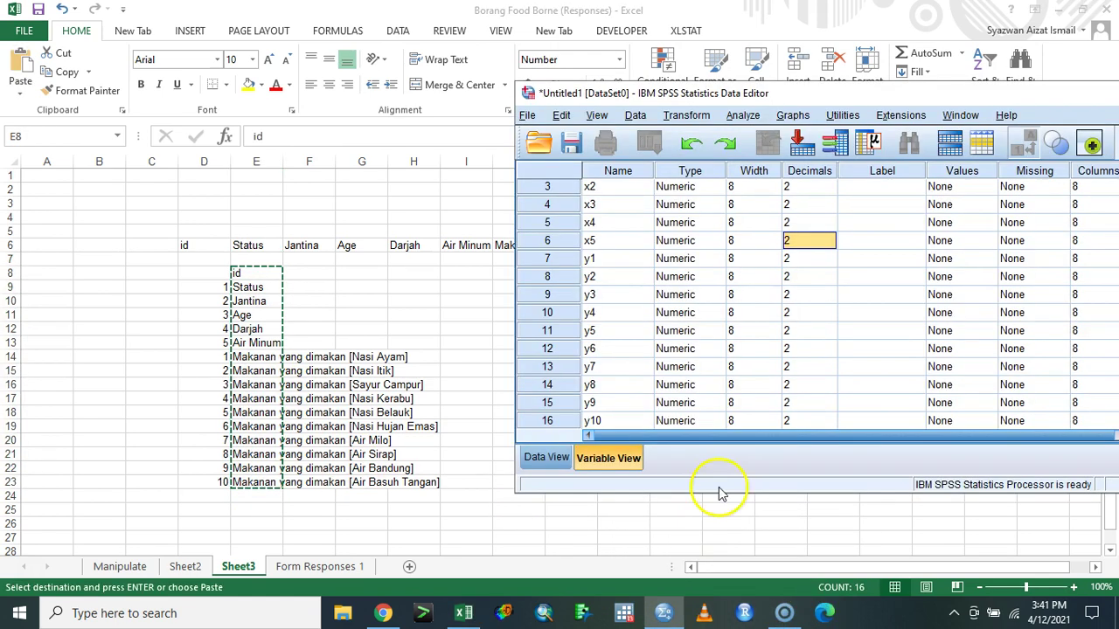
{"action": "left_click", "coordinate": [878, 190]}
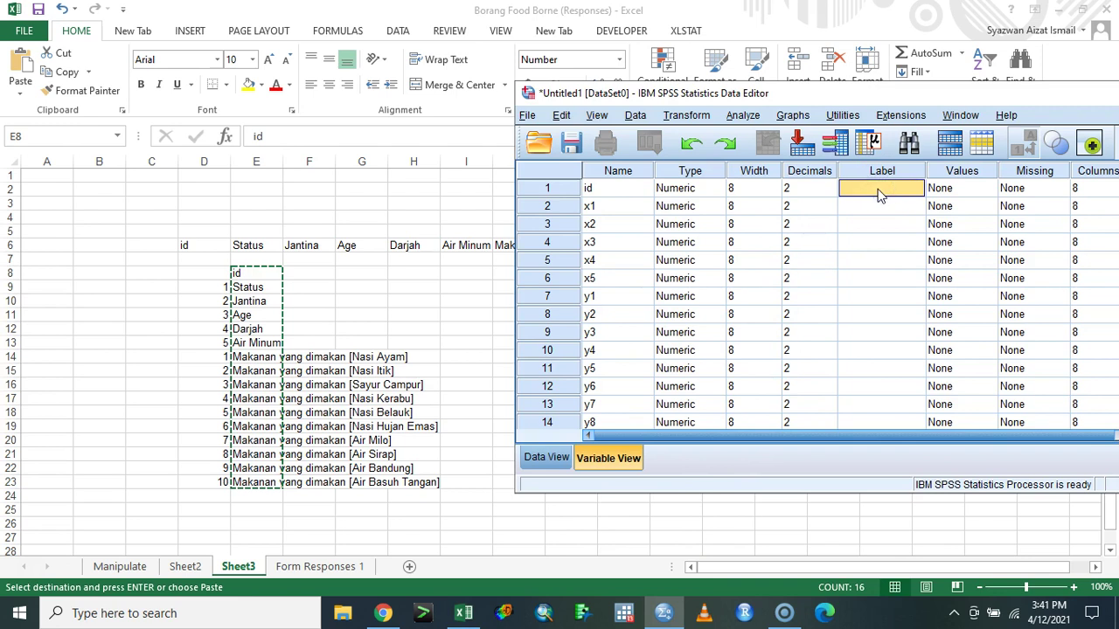
{"action": "key", "text": "ctrl+v"}
{"action": "left_click", "coordinate": [546, 457]}
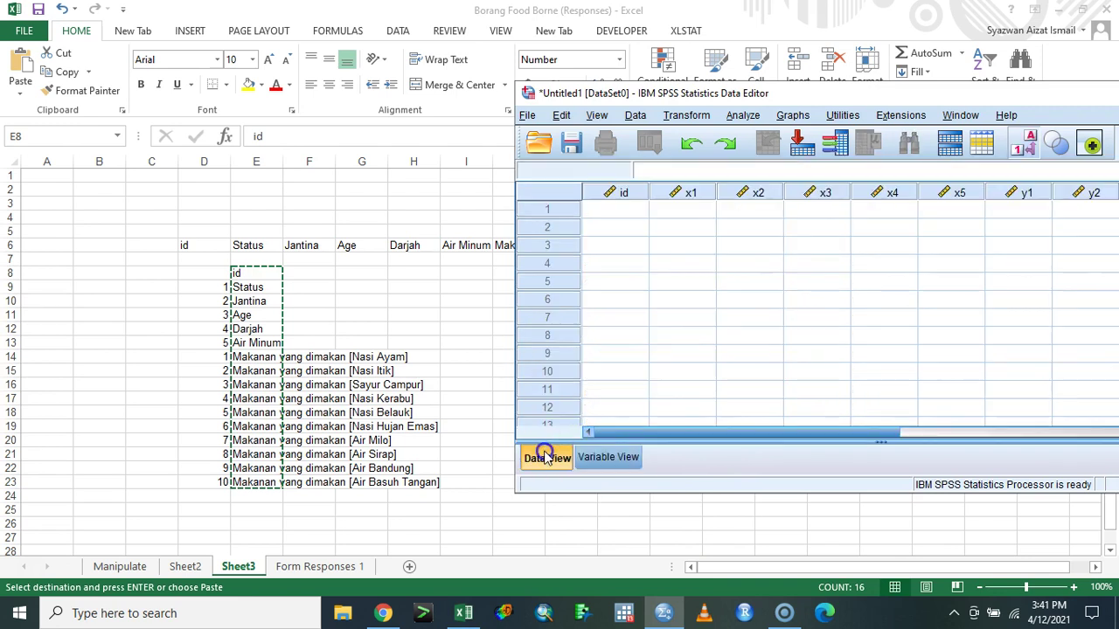
- Select the coded data on the Manipulate sheet from the first id value to the end
{"action": "left_click", "coordinate": [127, 570]}
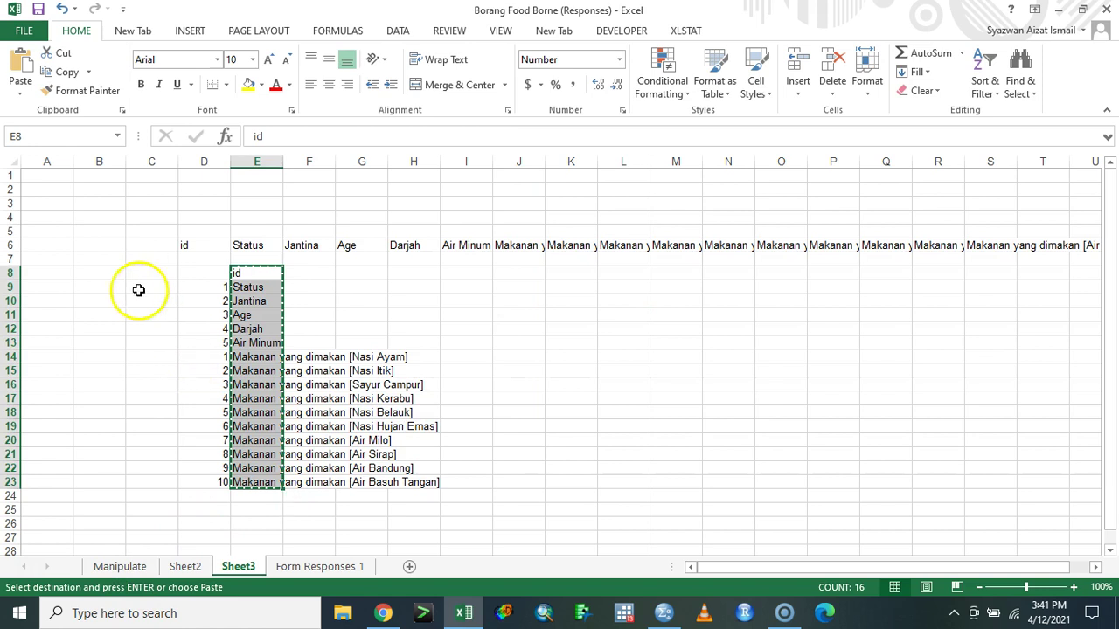
{"action": "left_click", "coordinate": [130, 566]}
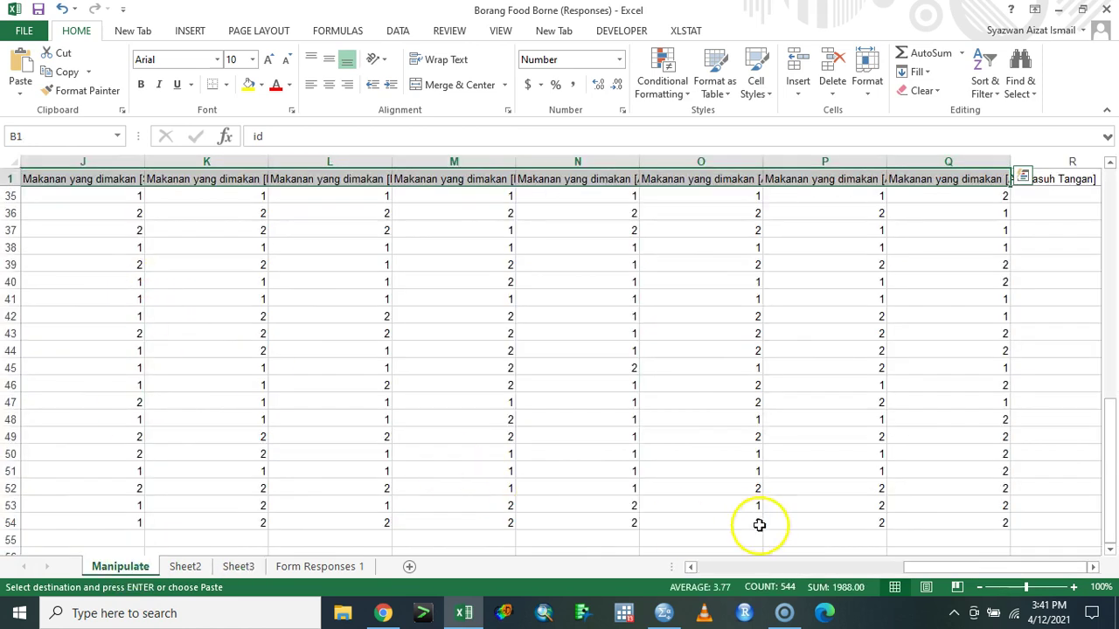
{"action": "left_click_drag", "start_coordinate": [924, 569], "coordinate": [662, 572]}
{"action": "scroll", "coordinate": [324, 254], "scroll_direction": "up", "scroll_amount": 11}
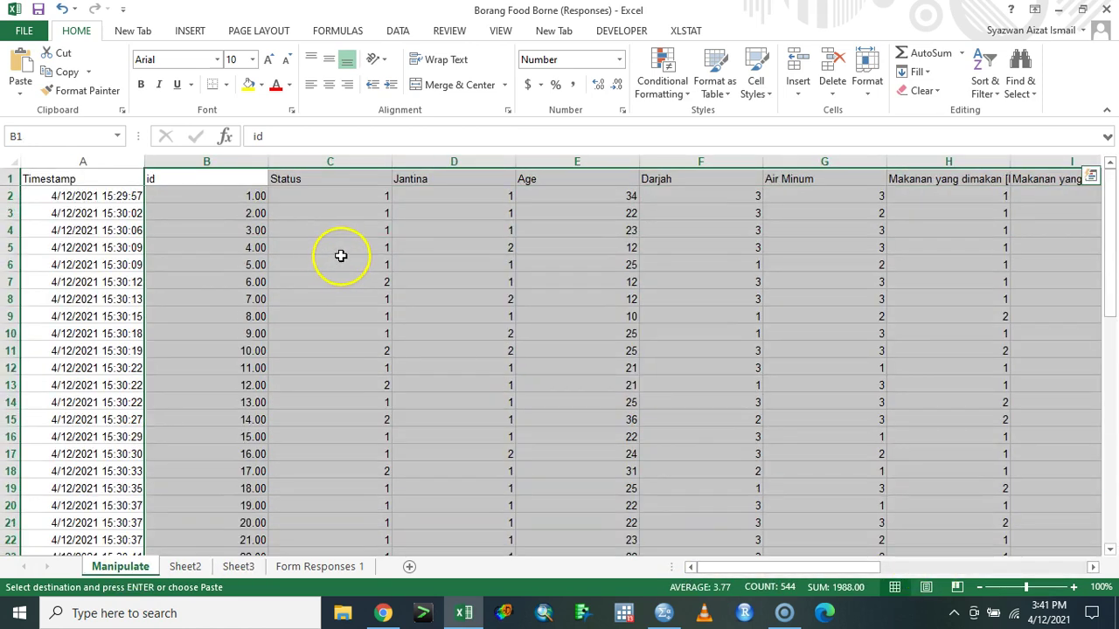
{"action": "left_click", "coordinate": [196, 199]}
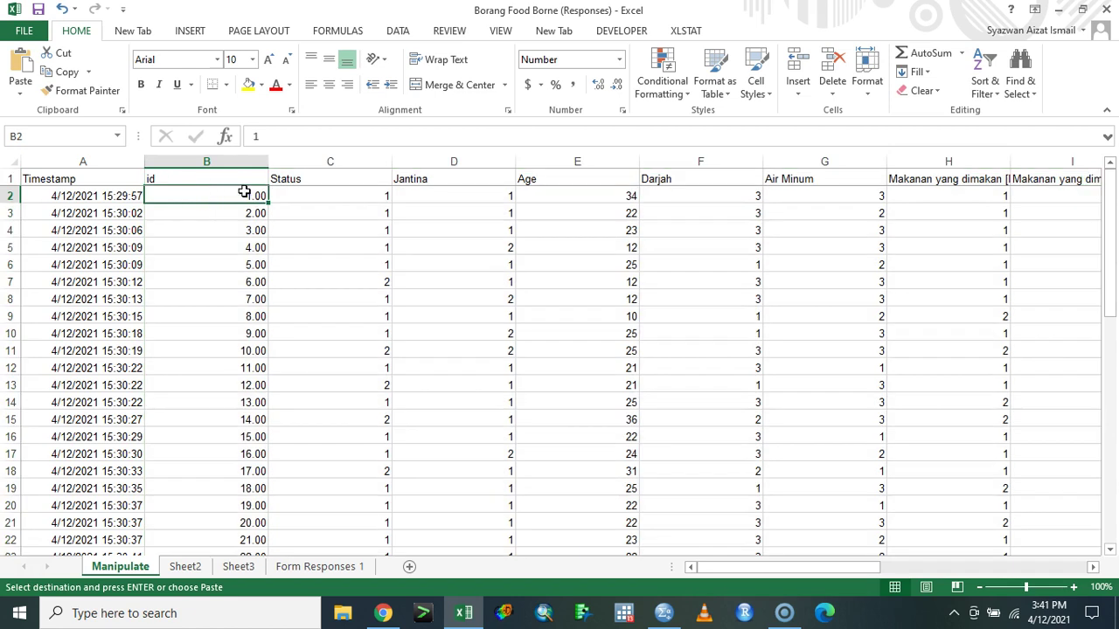
{"action": "key", "text": "ctrl+shift+Right"}
{"action": "key", "text": "ctrl+shift+Down"}
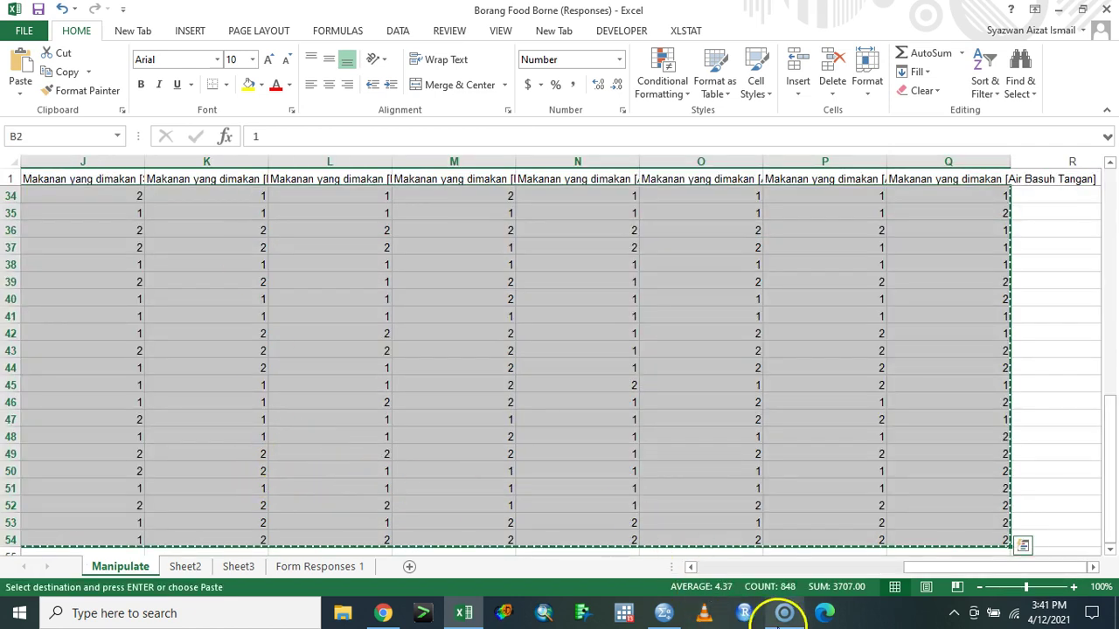
{"action": "left_click", "coordinate": [661, 617]}
{"action": "left_click", "coordinate": [628, 211]}
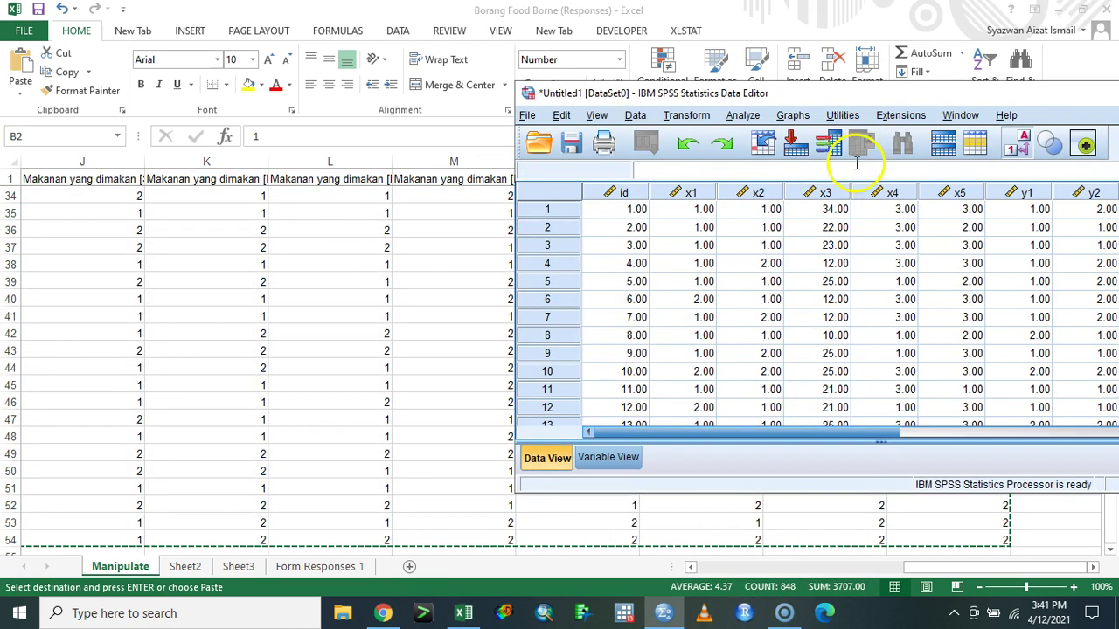
- Save the SPSS dataset as DATA.sav in the Downloads folder
{"action": "double_click", "coordinate": [926, 93]}
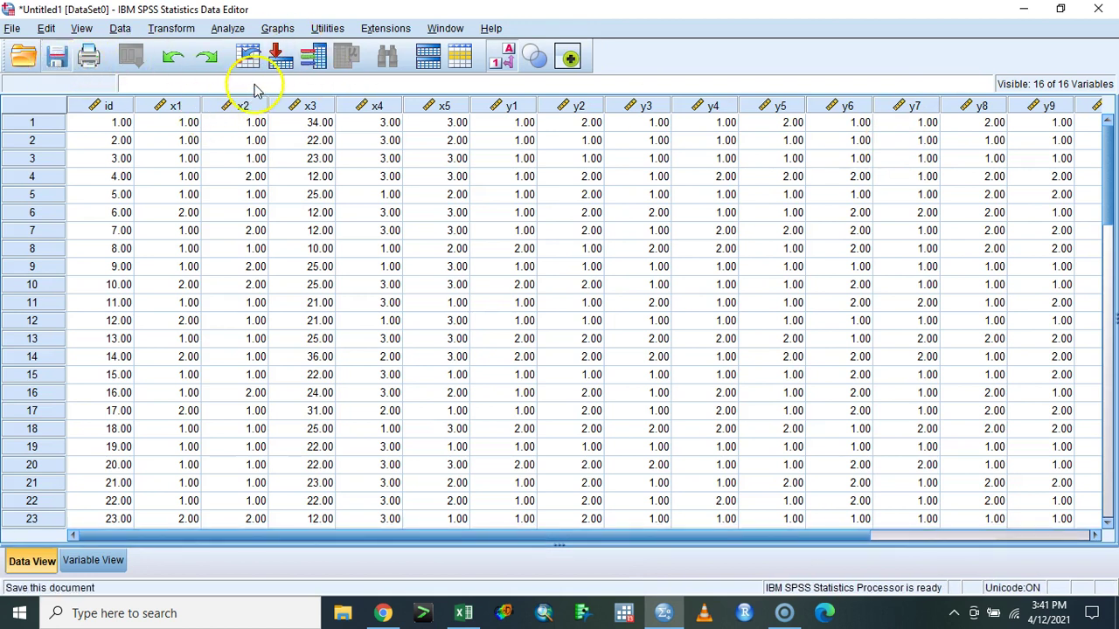
{"action": "key", "text": "ctrl+s"}
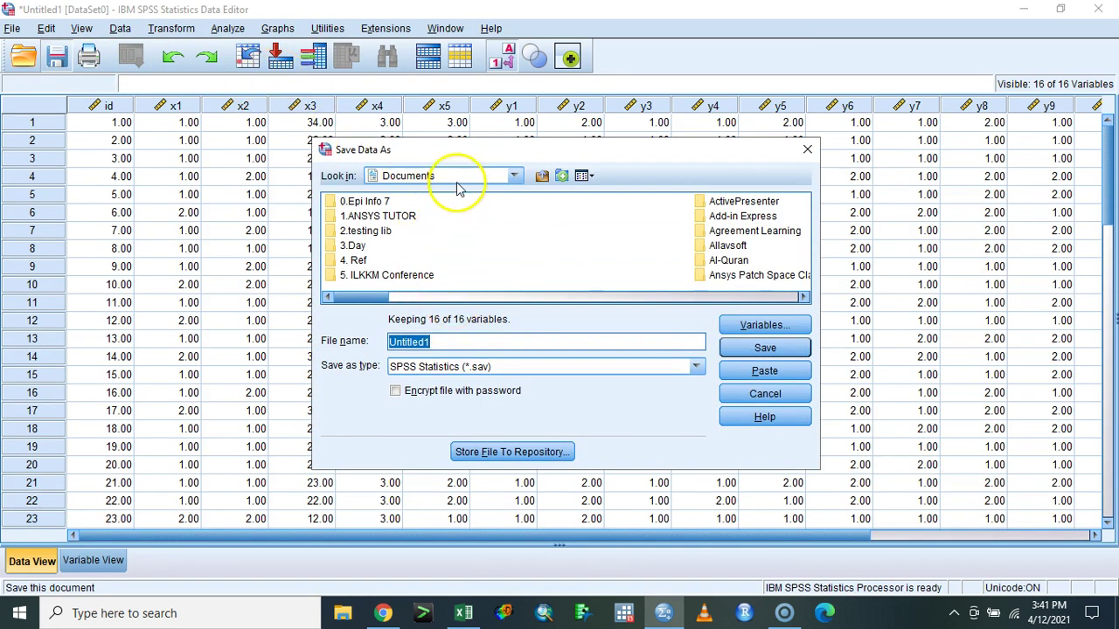
{"action": "left_click", "coordinate": [458, 180]}
{"action": "left_click", "coordinate": [457, 181]}
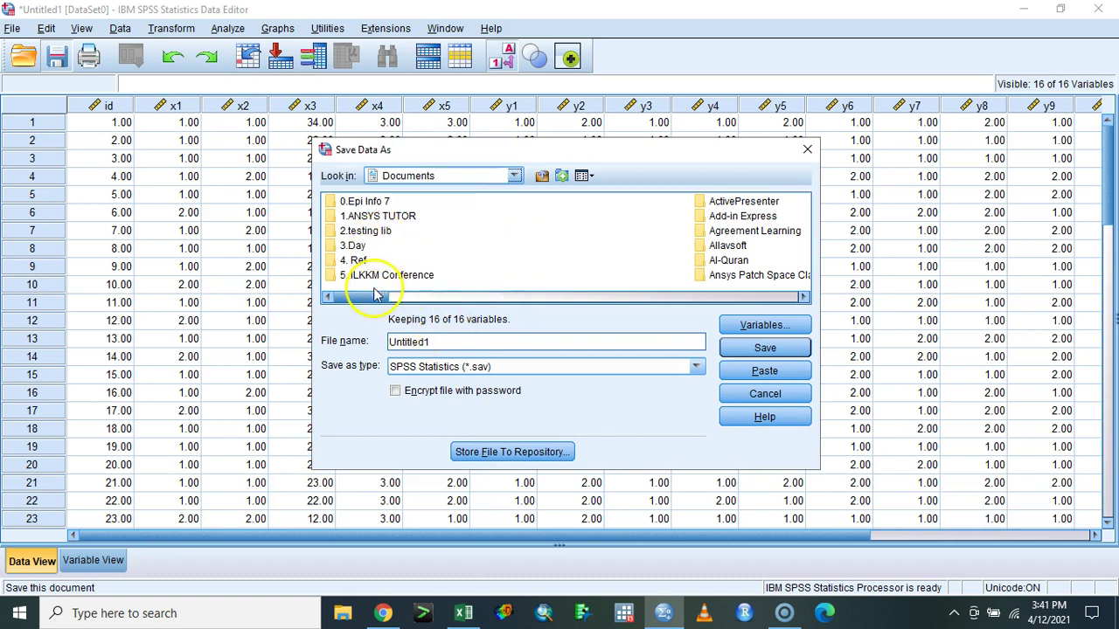
{"action": "left_click", "coordinate": [449, 178]}
{"action": "scroll", "coordinate": [453, 210], "scroll_direction": "up", "scroll_amount": 2}
{"action": "left_click", "coordinate": [443, 283]}
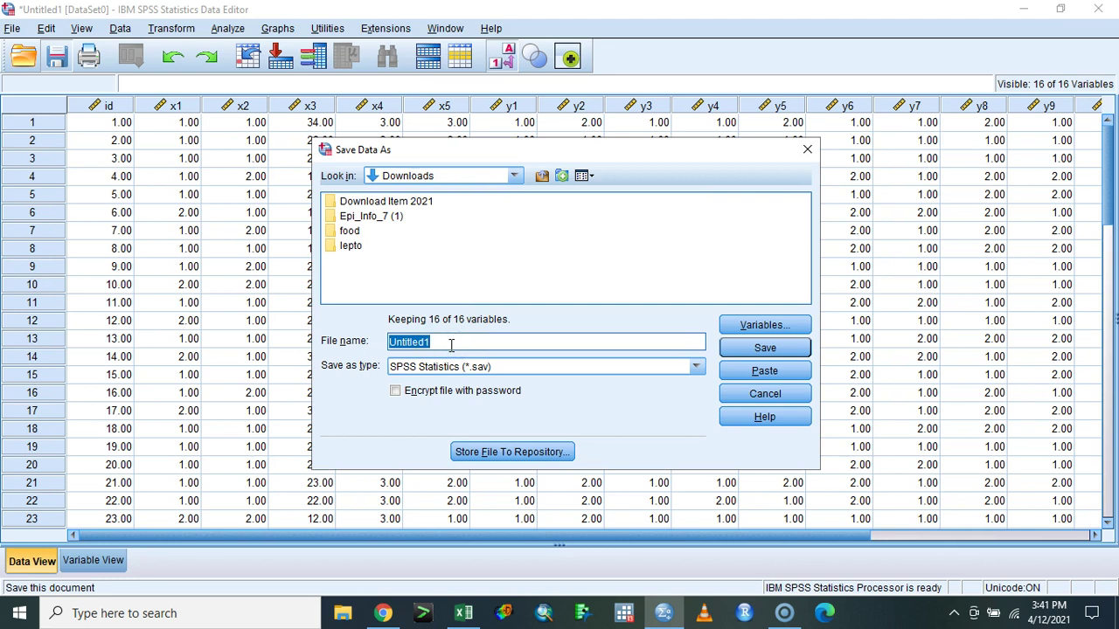
{"action": "left_click", "coordinate": [451, 344]}
{"action": "type", "text": "DATA"}
{"action": "key", "text": "Return"}
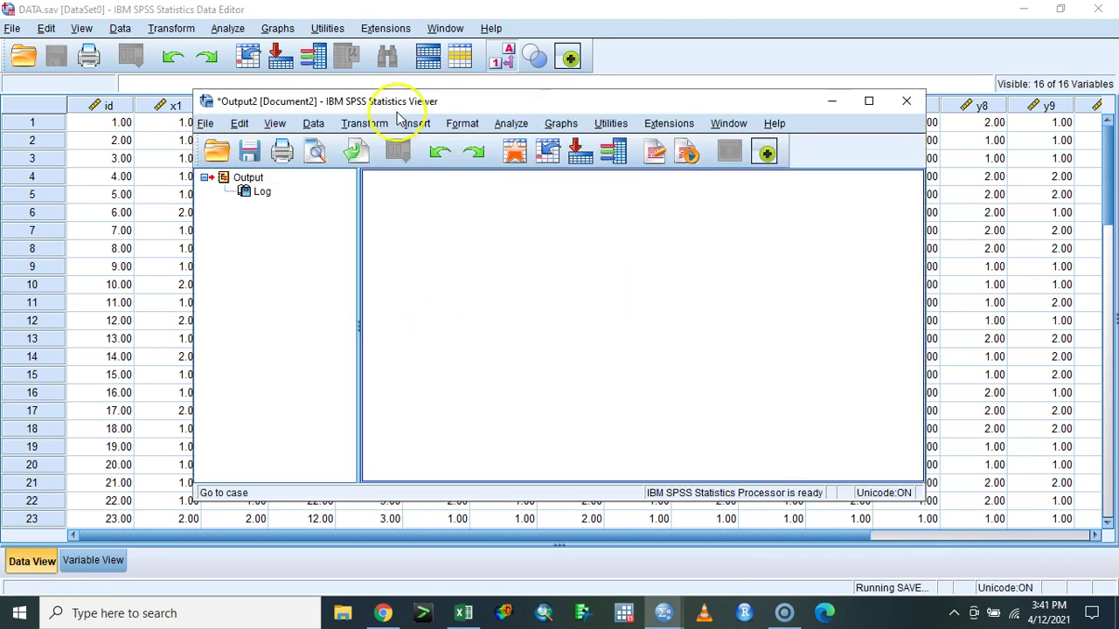
{"action": "left_click", "coordinate": [827, 104]}
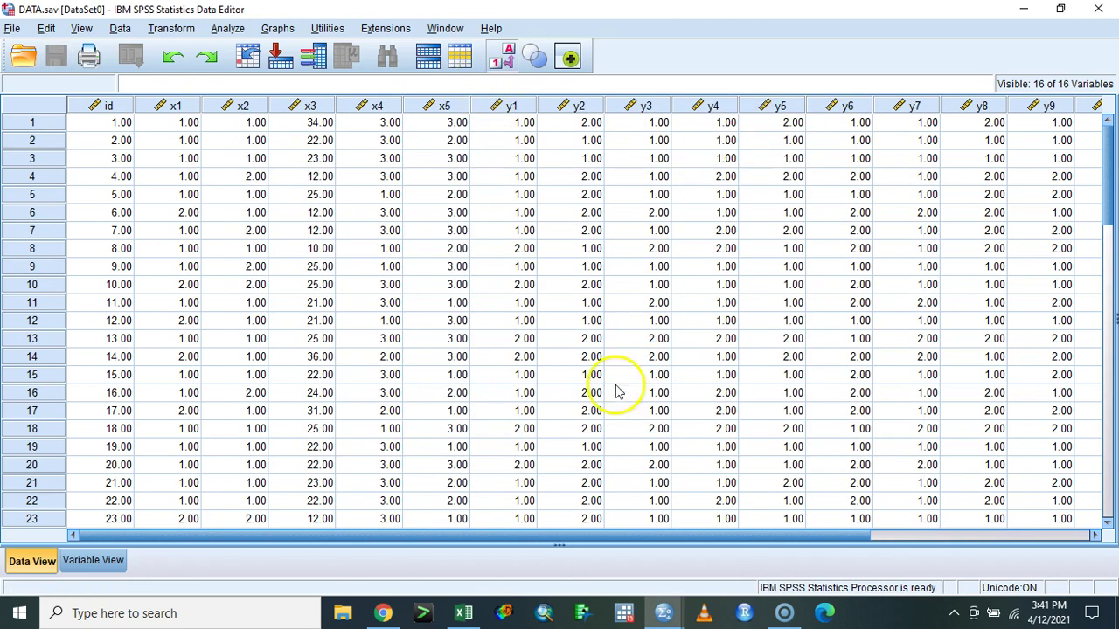
- Give y1 the value labels 1 = Makan and 2 = Tidak Makan
{"action": "left_click", "coordinate": [107, 561]}
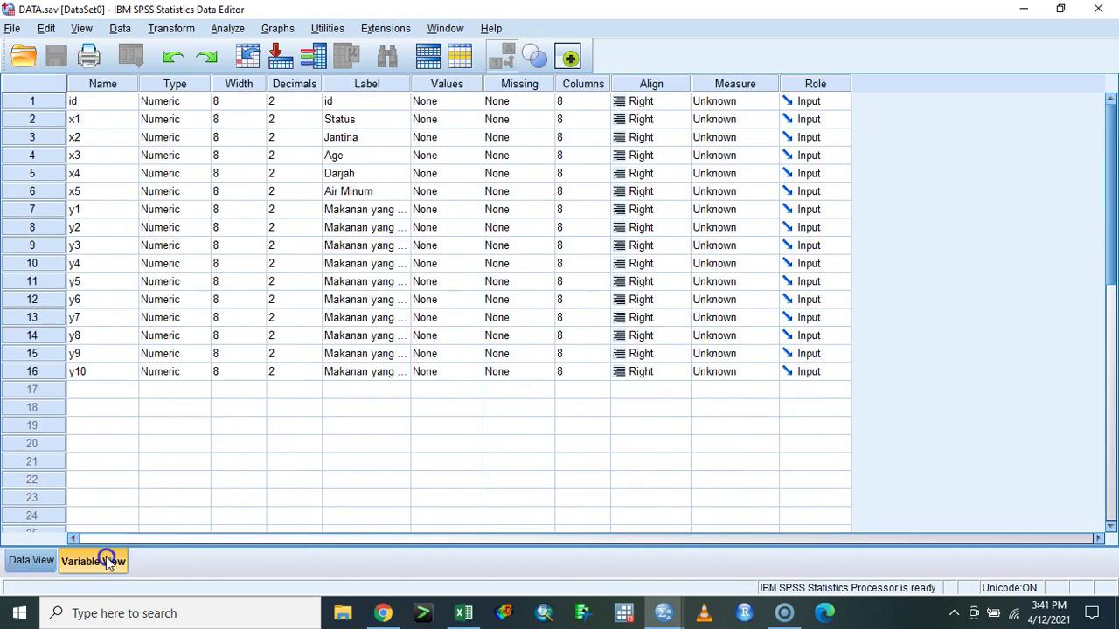
{"action": "left_click", "coordinate": [476, 209]}
{"action": "left_click", "coordinate": [474, 210]}
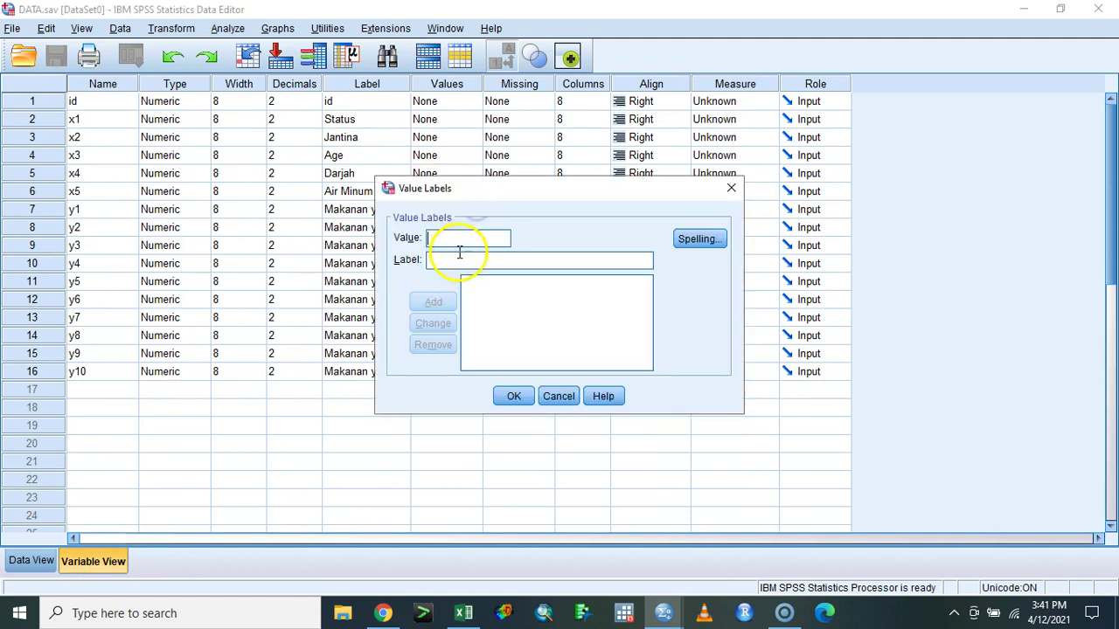
{"action": "key", "text": "Return"}
{"action": "type", "text": "2"}
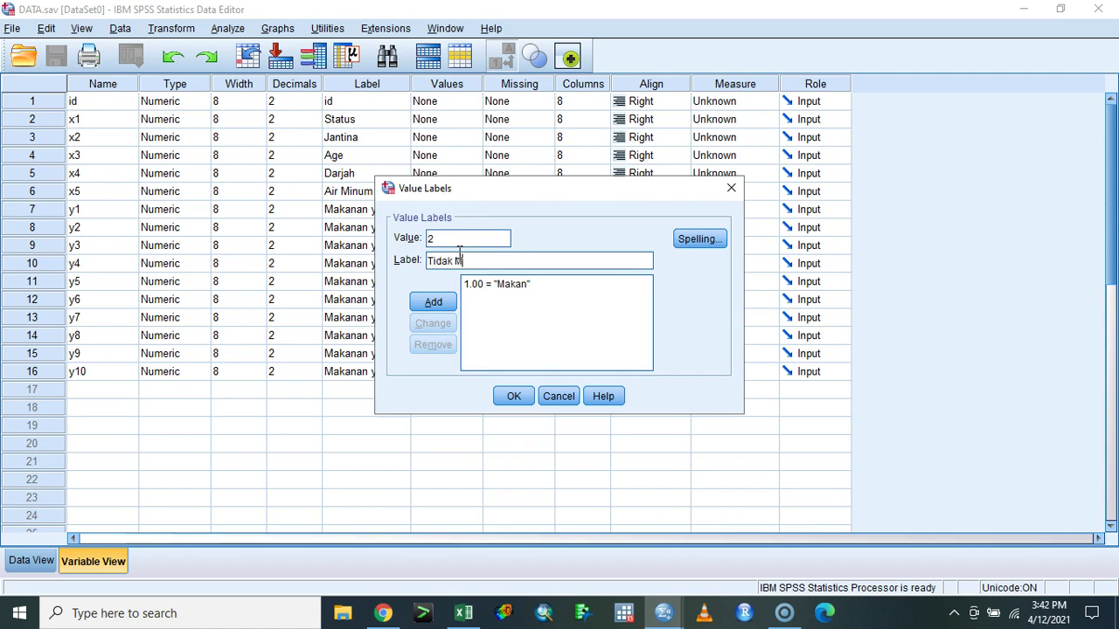
{"action": "type", "text": "Tidak Makan"}
{"action": "key", "text": "Return"}
{"action": "right_click", "coordinate": [467, 261]}
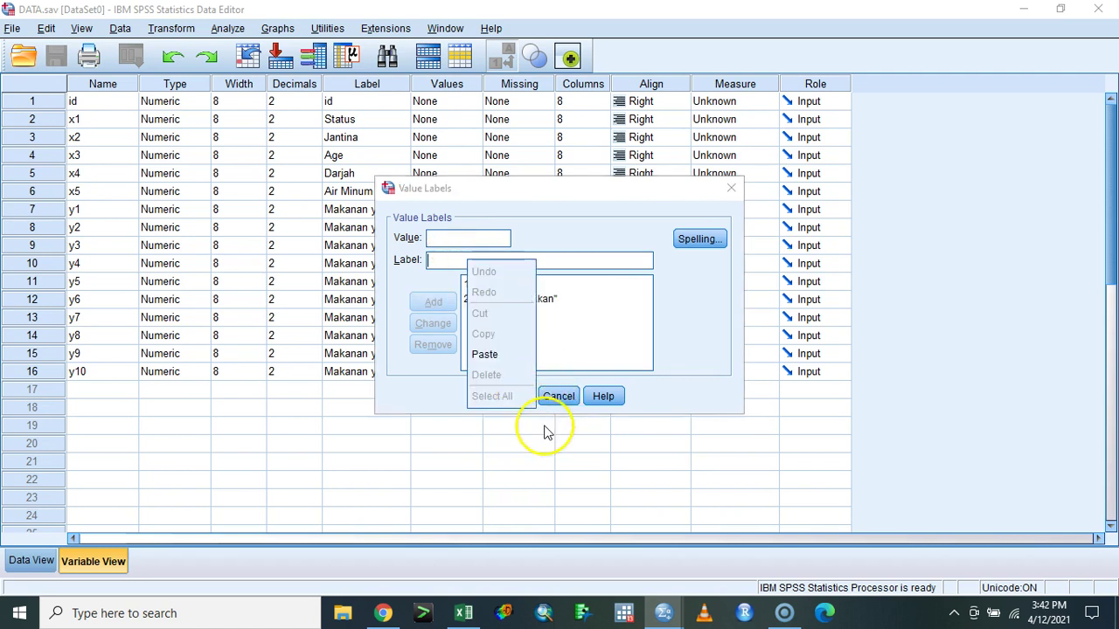
{"action": "left_click", "coordinate": [445, 398]}
{"action": "left_click", "coordinate": [509, 396]}
- Copy y1's value labels and paste them into y2 through y10
{"action": "right_click", "coordinate": [437, 220]}
{"action": "left_click", "coordinate": [452, 225]}
{"action": "left_click", "coordinate": [419, 229]}
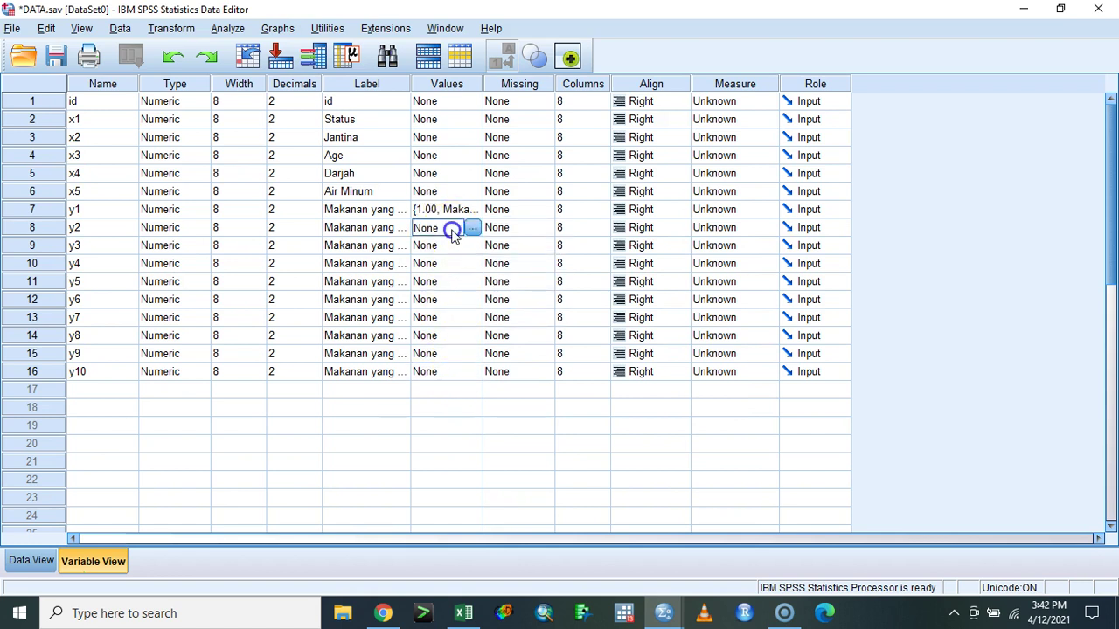
{"action": "left_click", "coordinate": [433, 372]}
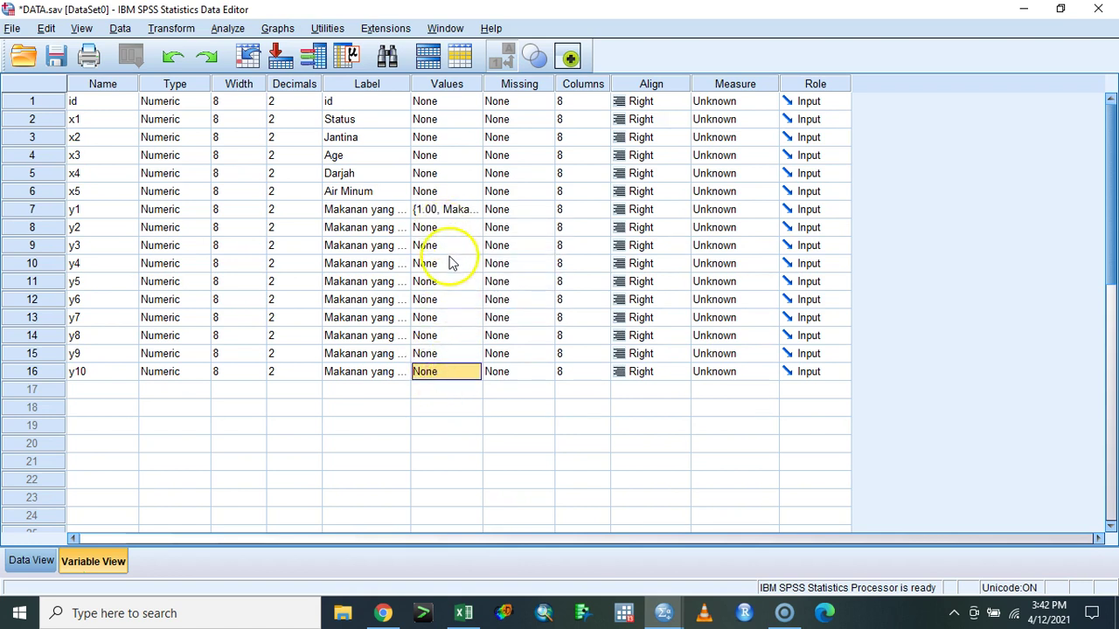
{"action": "key", "text": "shift+Up"}
{"action": "key", "text": "shift+Up"}
{"action": "key", "text": "shift+Up"}
{"action": "key", "text": "shift+Up"}
{"action": "key", "text": "shift+Up"}
{"action": "key", "text": "shift+Up"}
{"action": "key", "text": "shift+Up"}
{"action": "key", "text": "shift+Up"}
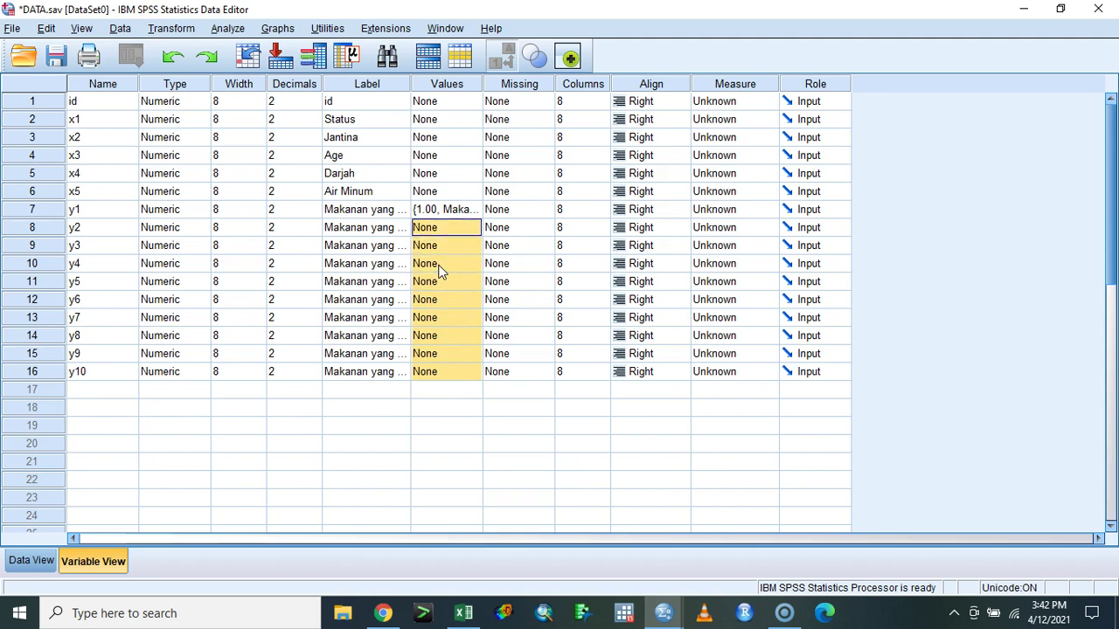
{"action": "key", "text": "ctrl+v"}
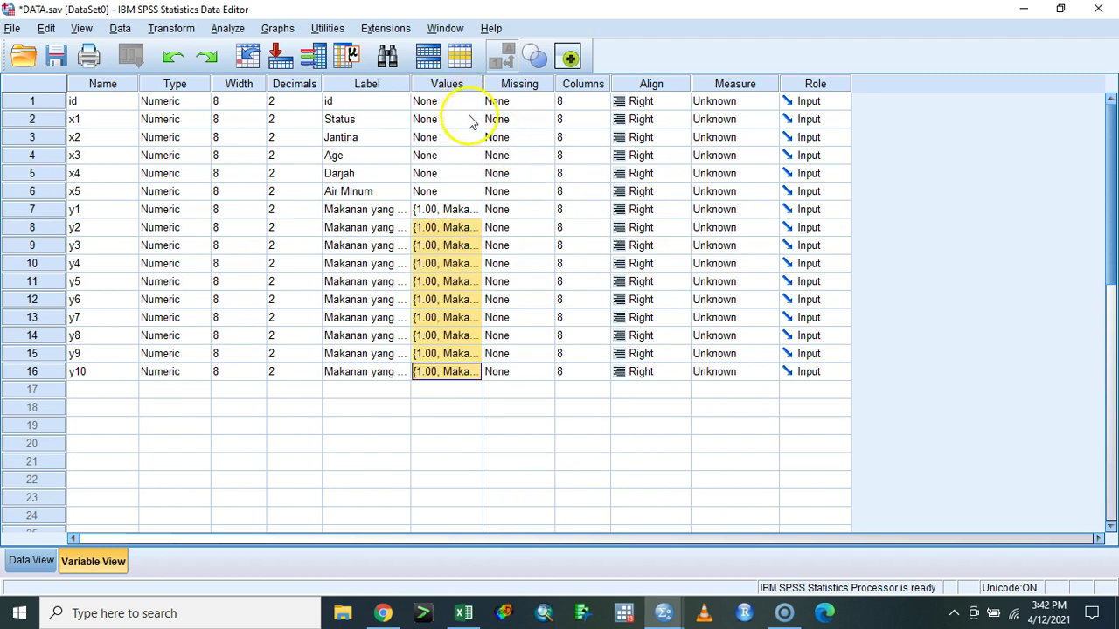
- Give Status the value labels 1 = Kes and 2 = Kawalan
{"action": "left_click", "coordinate": [474, 119]}
{"action": "left_click", "coordinate": [475, 120]}
{"action": "type", "text": "1Kes"}
{"action": "key", "text": "alt+a"}
{"action": "key", "text": "Tab"}
{"action": "type", "text": "Kawala"}
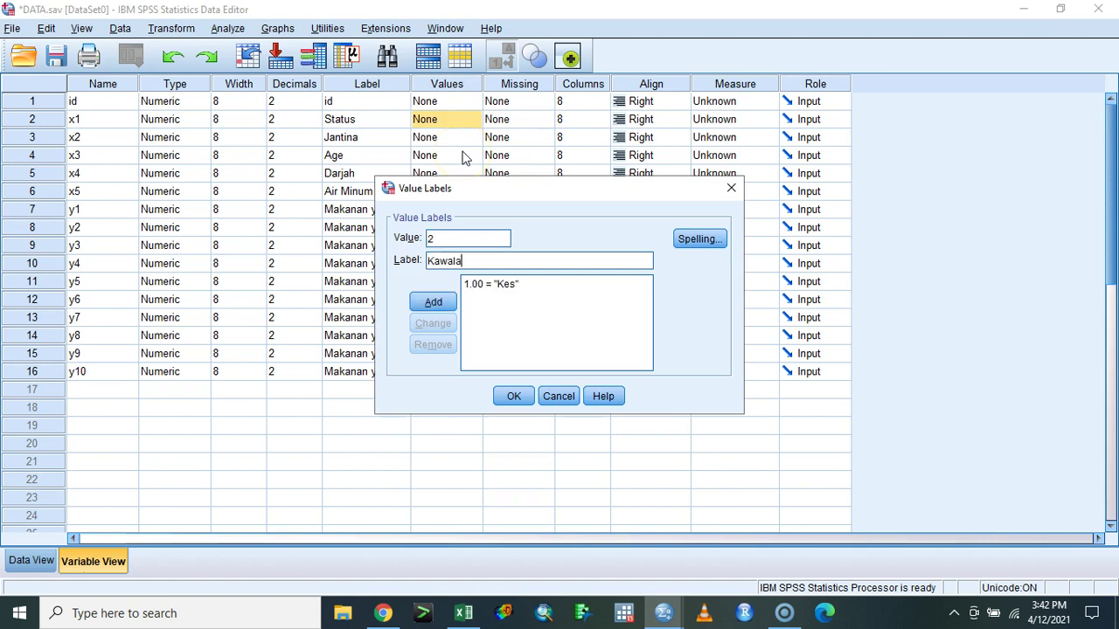
{"action": "type", "text": "n"}
{"action": "key", "text": "alt+a"}
{"action": "left_click", "coordinate": [513, 396]}
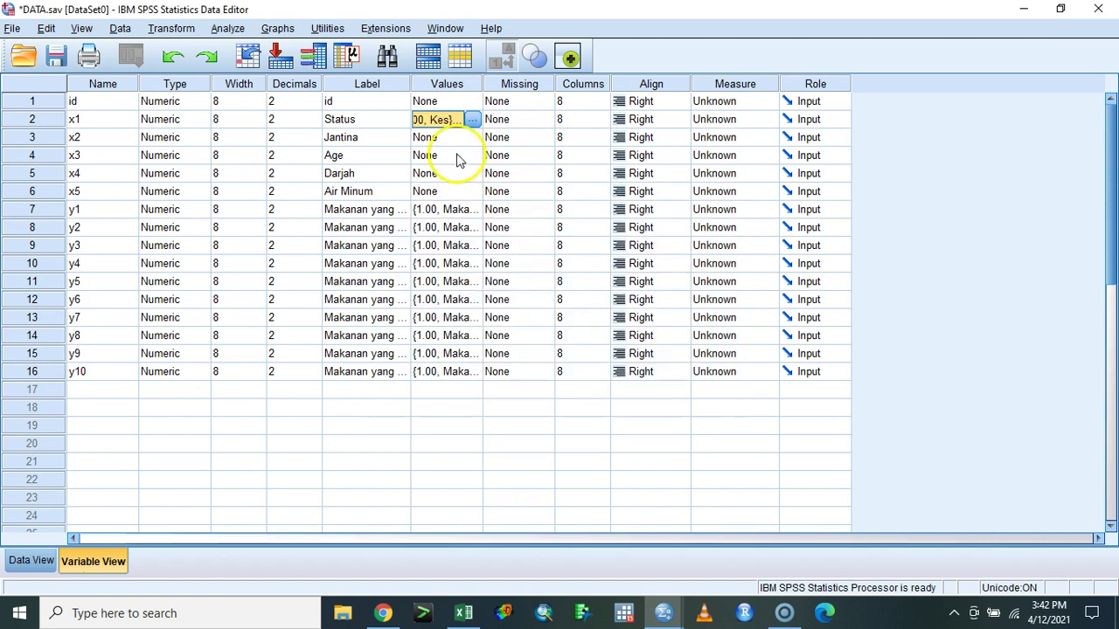
- Give Jantina the value labels 1 = Lelaki and 2 = Wanita
{"action": "left_click", "coordinate": [476, 139]}
{"action": "type", "text": "1"}
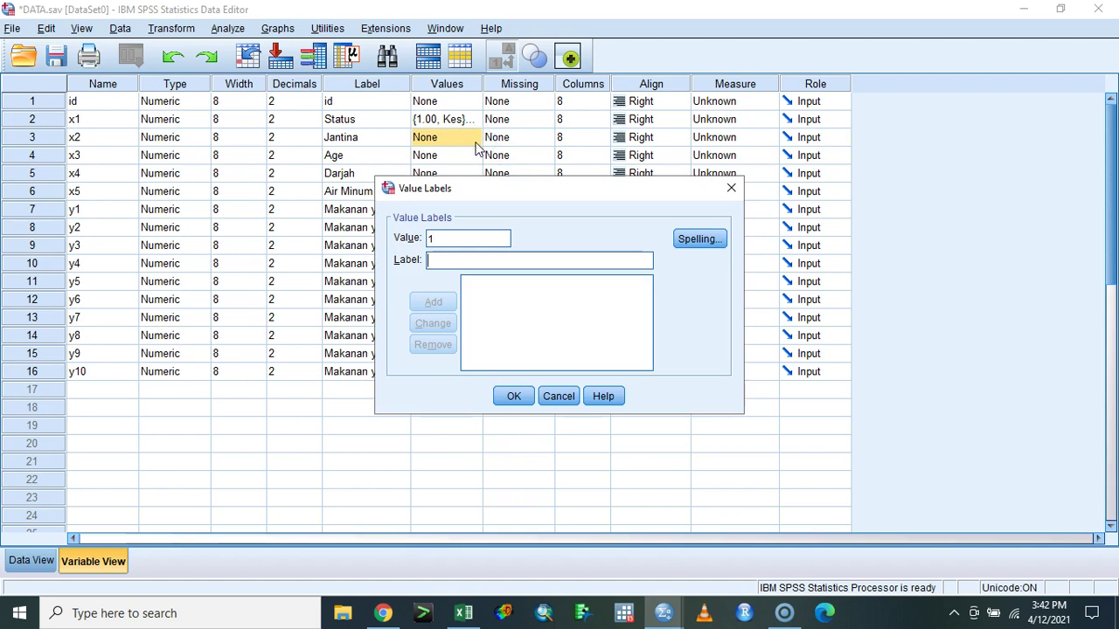
{"action": "type", "text": "Le"}
{"action": "key", "text": "Return"}
{"action": "type", "text": "2.00 = \"Wanita"}
{"action": "key", "text": "Return"}
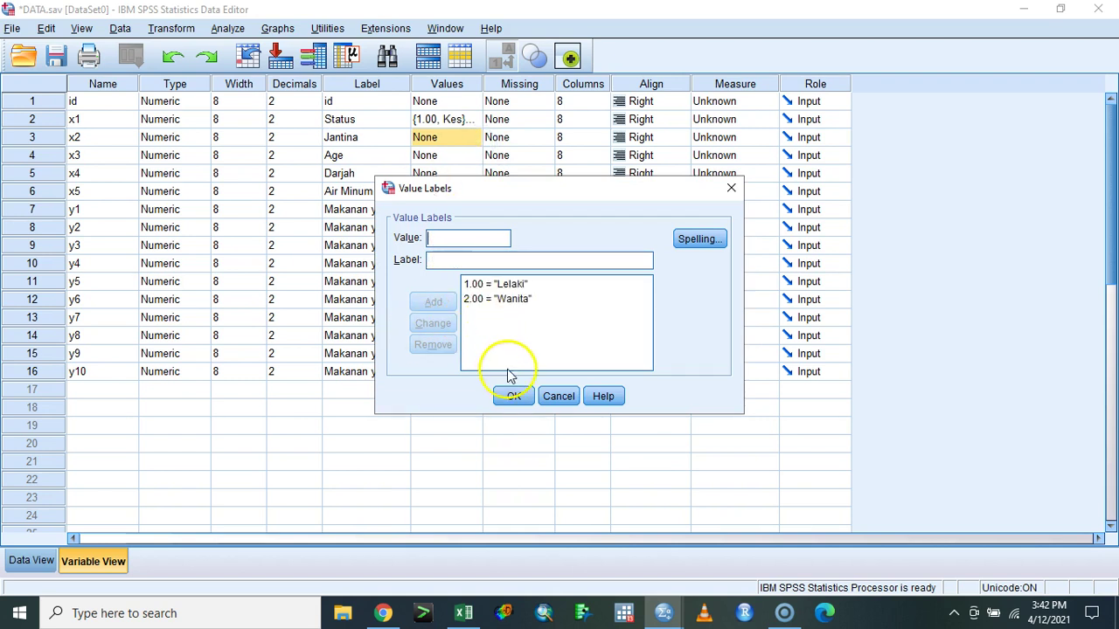
{"action": "left_click", "coordinate": [513, 396]}
- Give Darjah the value labels 1 = Darjah 4, 2 = Darjah 5, 3 = Darjah 6
{"action": "left_click", "coordinate": [470, 178]}
{"action": "left_click", "coordinate": [472, 174]}
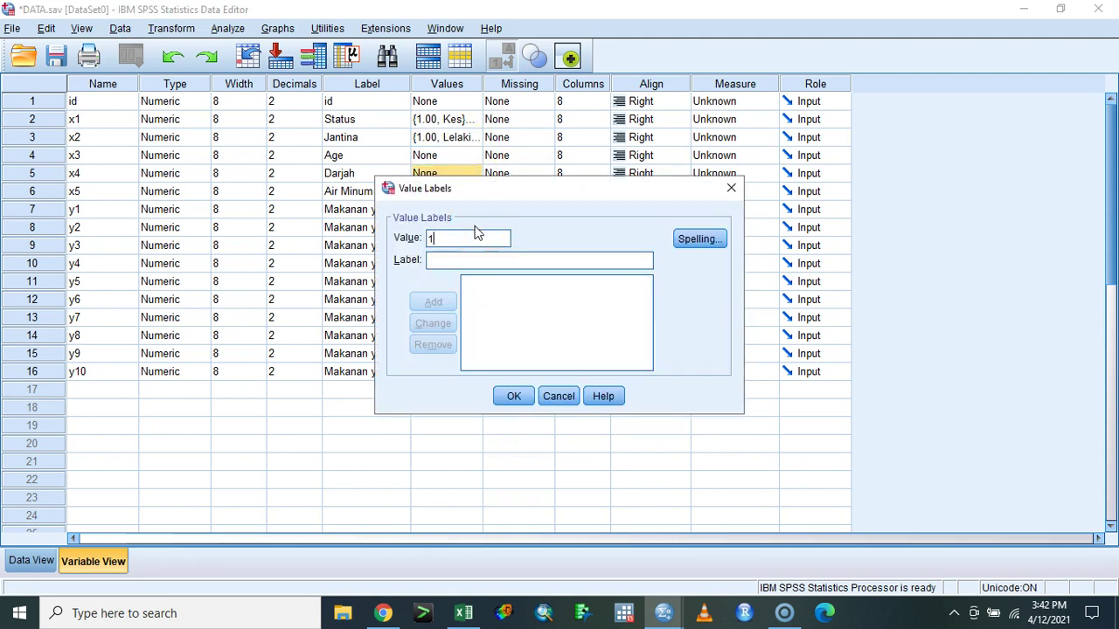
{"action": "type", "text": "Darjah 4"}
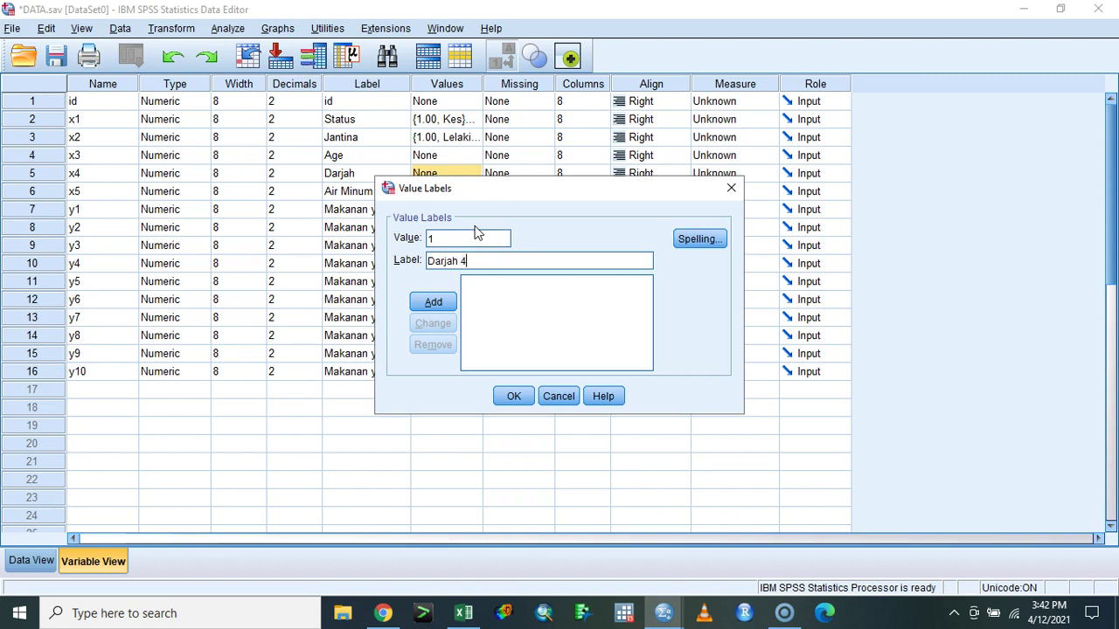
{"action": "key", "text": "Return"}
{"action": "key", "text": "Return"}
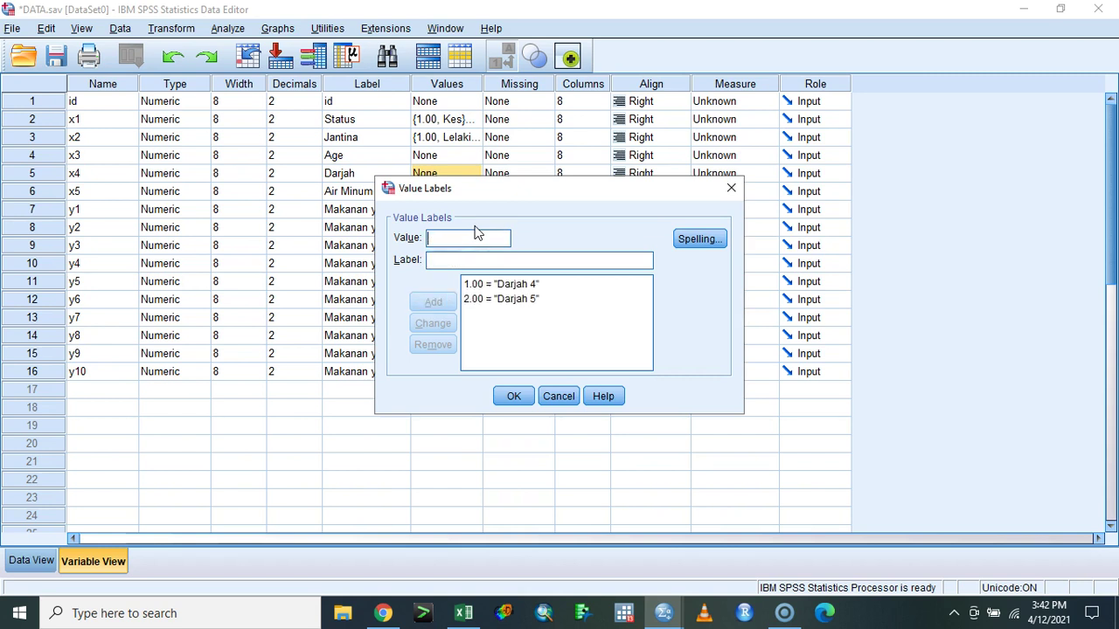
{"action": "type", "text": "Darjah "}
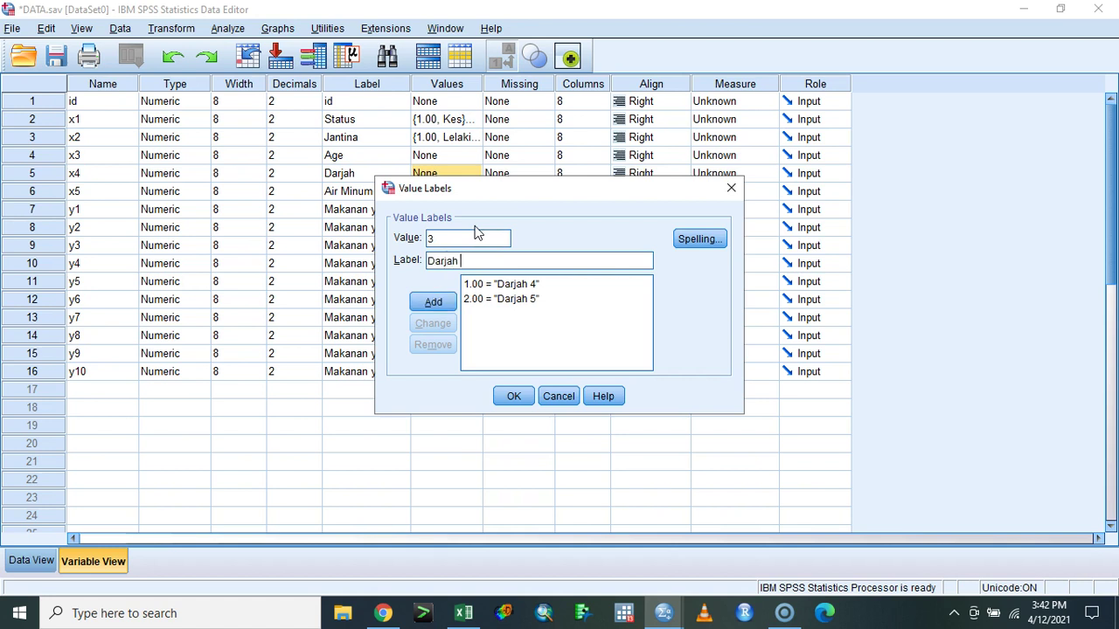
{"action": "type", "text": "6"}
{"action": "key", "text": "Return"}
{"action": "left_click", "coordinate": [520, 396]}
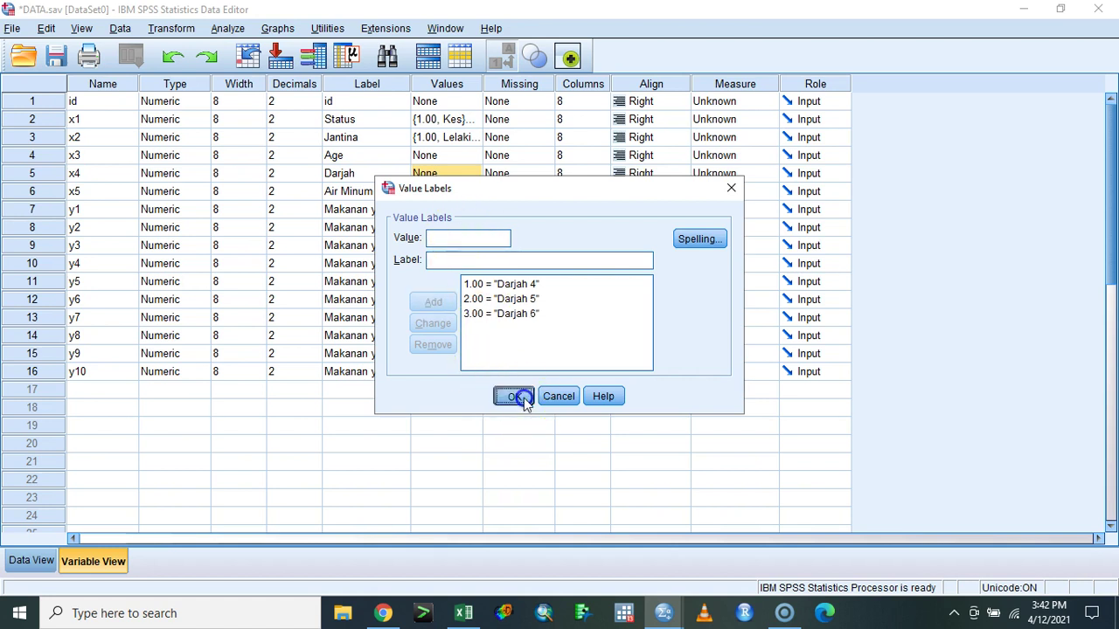
- Start Air Minum's value labels by entering value 1
{"action": "left_click", "coordinate": [477, 191]}
{"action": "left_click", "coordinate": [470, 191]}
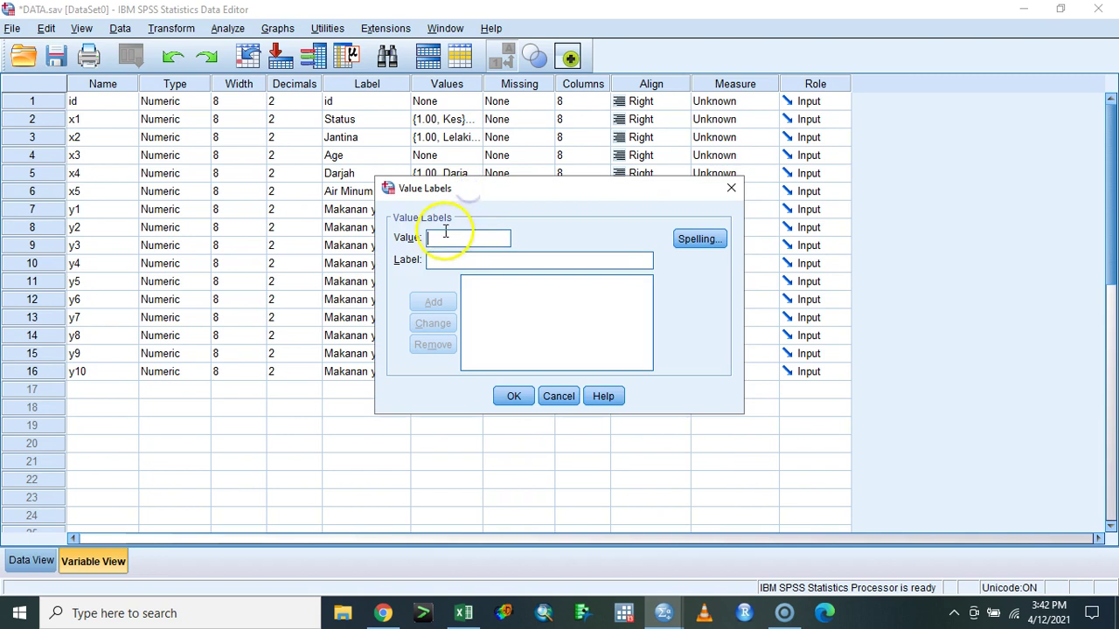
{"action": "type", "text": "1"}
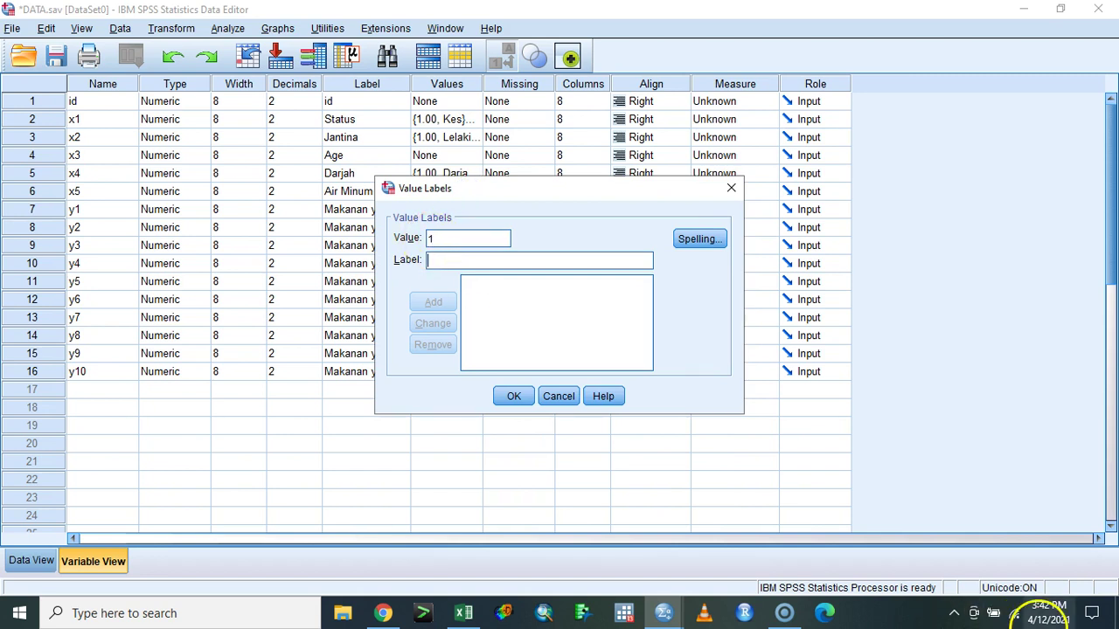
{"action": "key", "text": "Tab"}
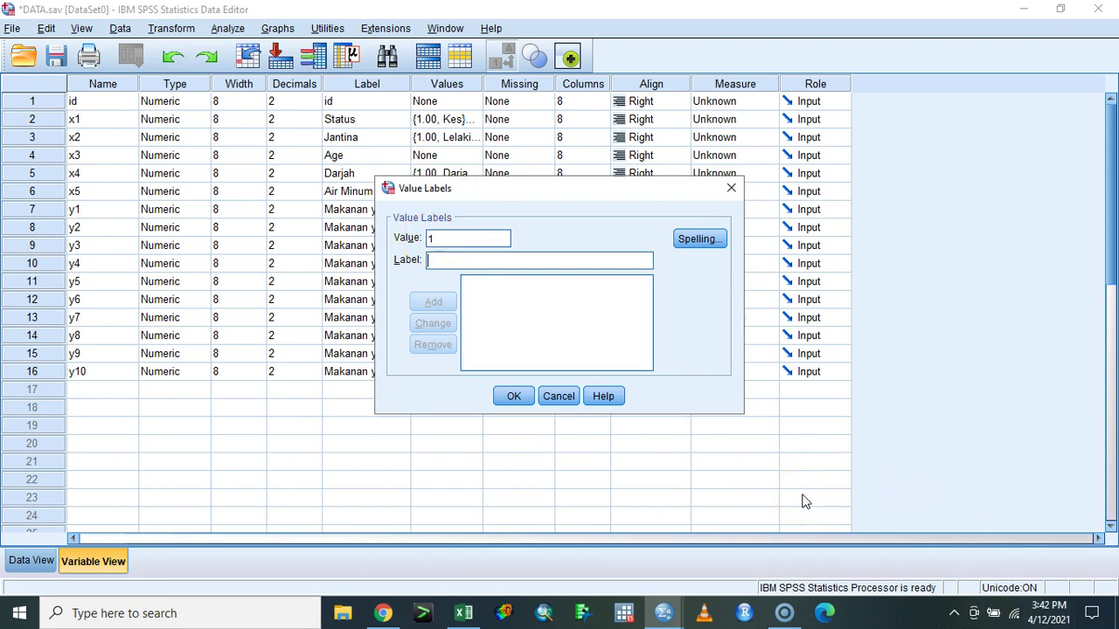
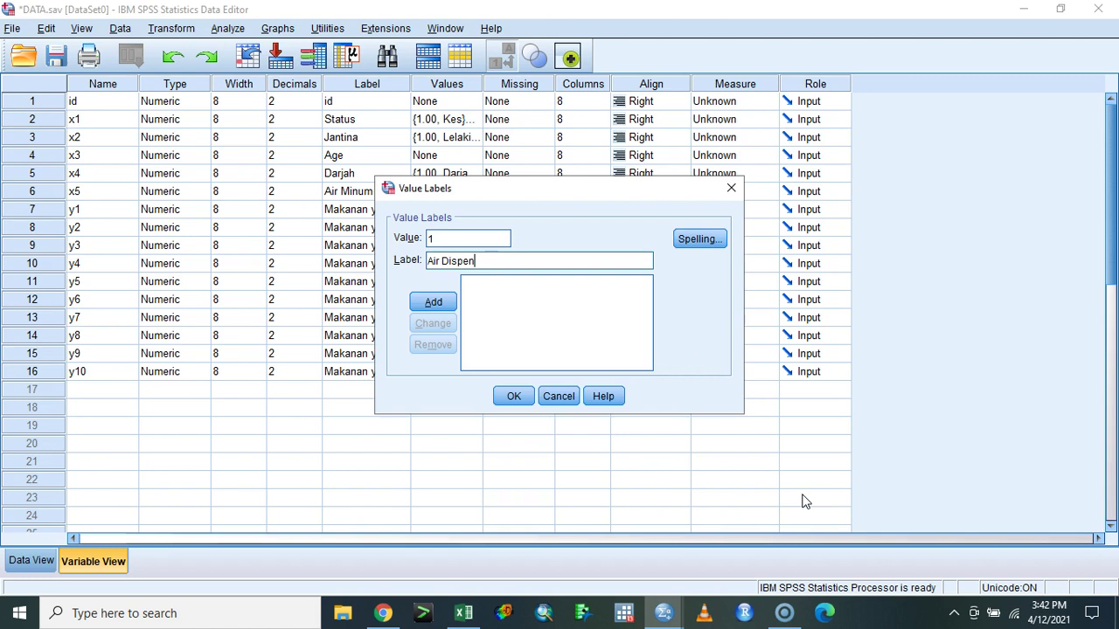
- Label Air Minum codes 1, 2 and 3 as Air Dispenser, Air Kantin and Air Zam2
{"action": "key", "text": "Return"}
{"action": "type", "text": "2"}
{"action": "key", "text": "Tab"}
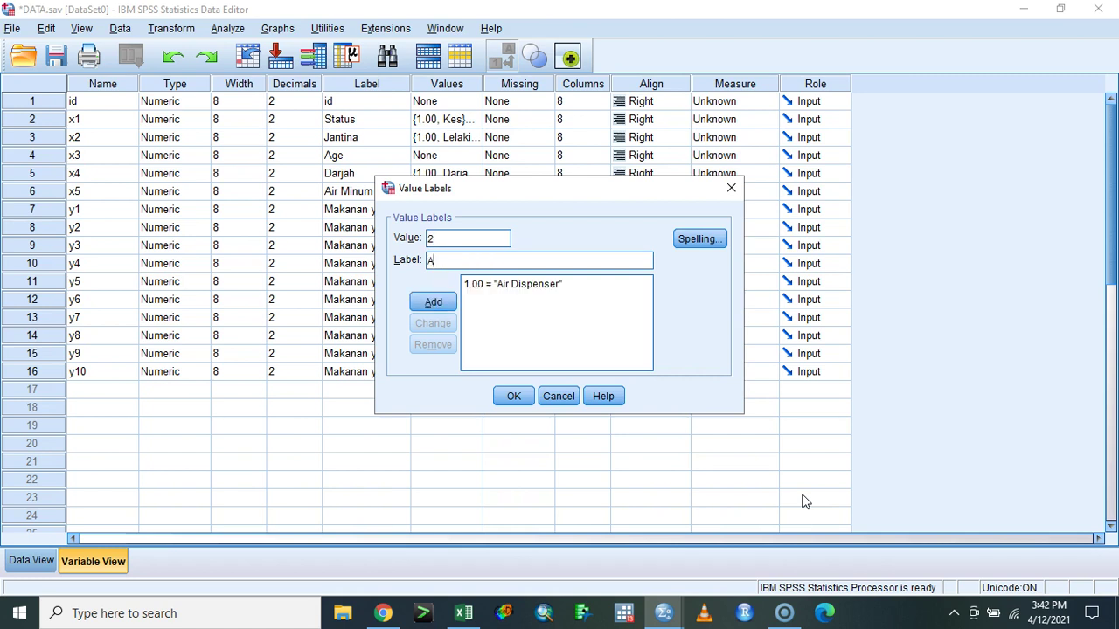
{"action": "key", "text": "Return"}
{"action": "type", "text": "3"}
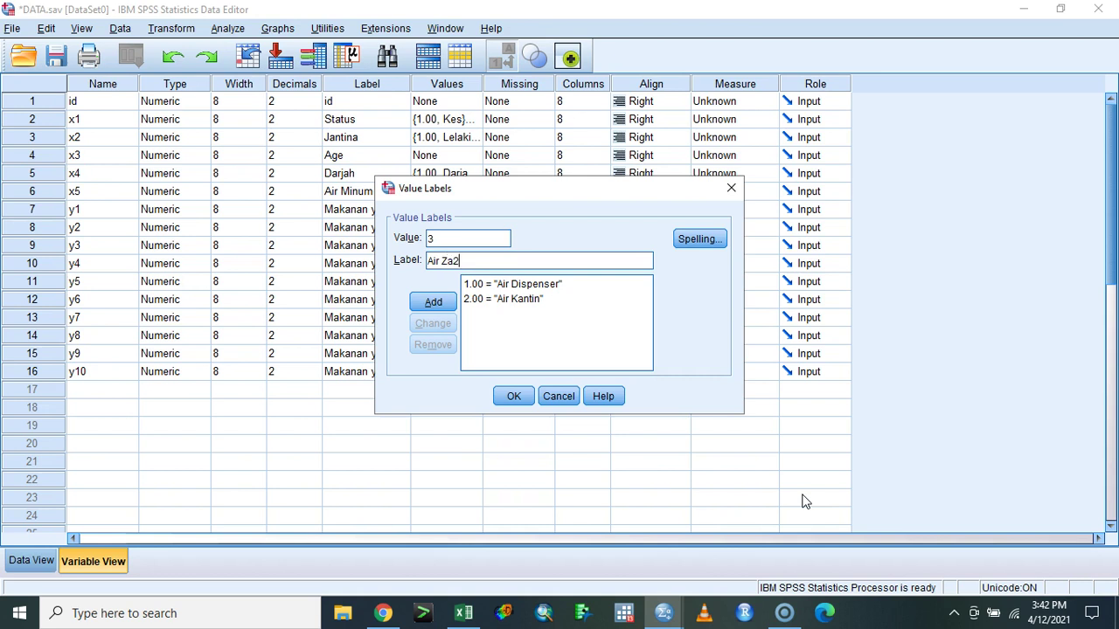
{"action": "key", "text": "Return"}
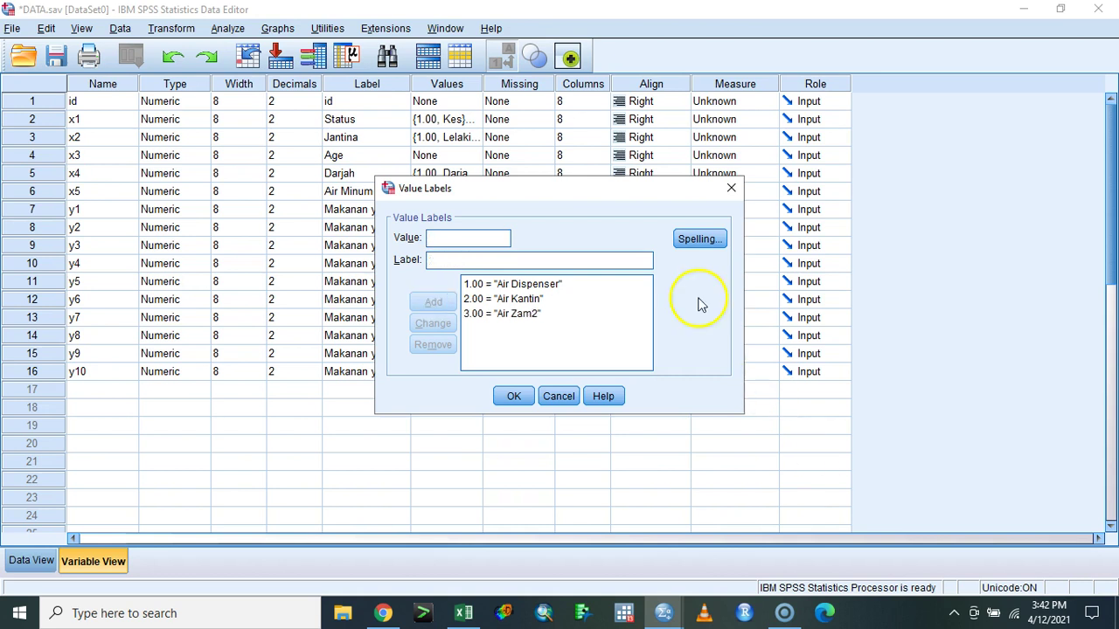
{"action": "left_click", "coordinate": [513, 396]}
- Save the data file and check the labels against the codes in Data View
{"action": "key", "text": "ctrl+s"}
{"action": "left_click", "coordinate": [29, 560]}
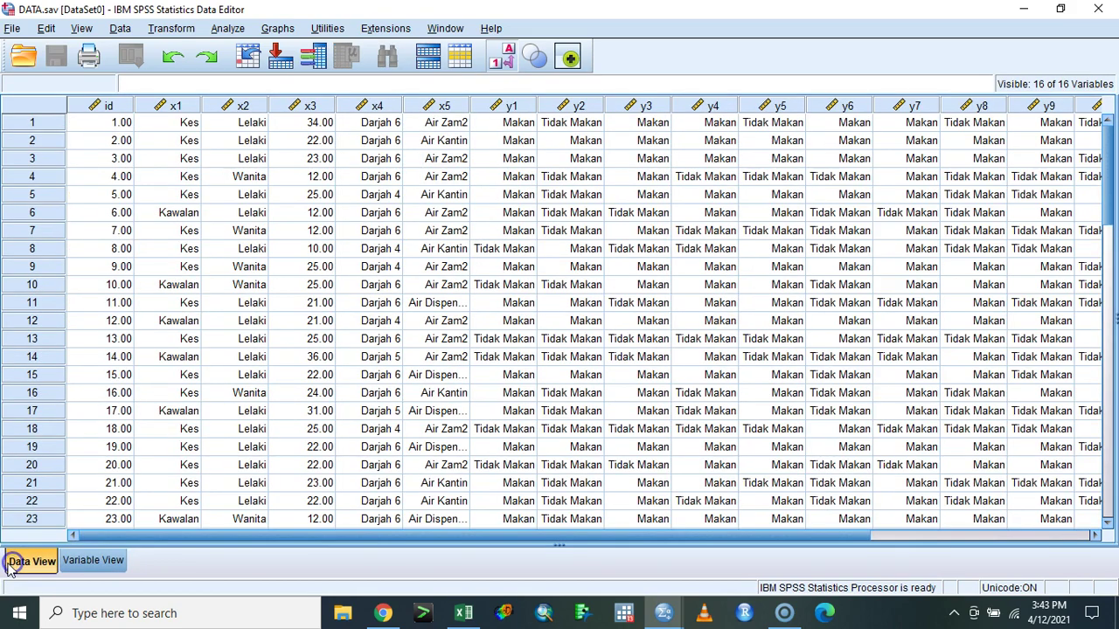
{"action": "left_click", "coordinate": [502, 60]}
{"action": "left_click", "coordinate": [502, 61]}
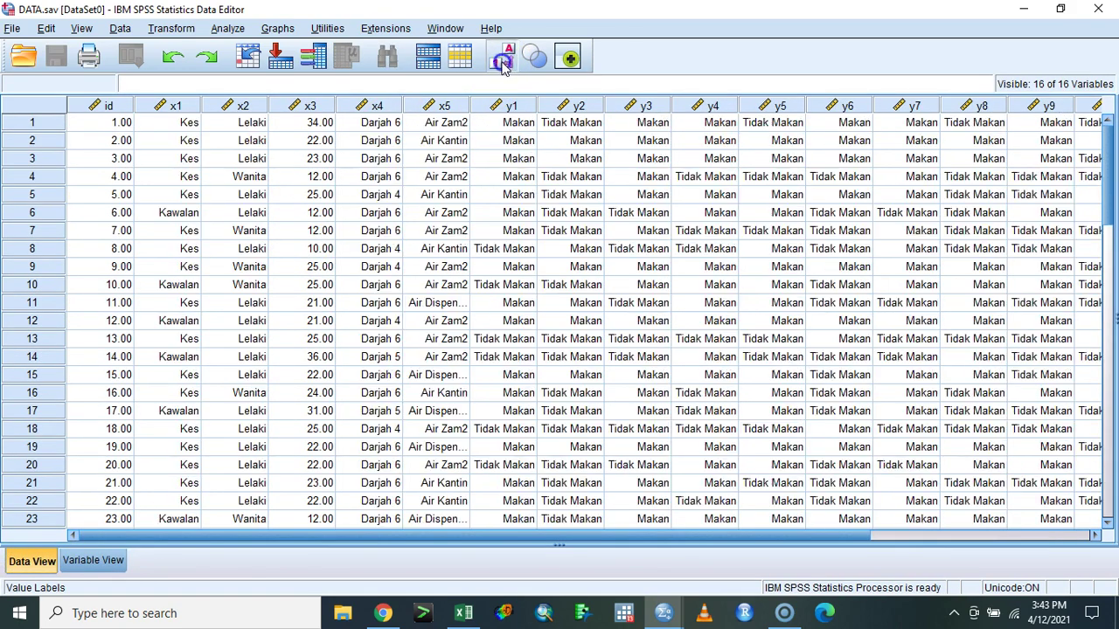
{"action": "left_click", "coordinate": [498, 64]}
{"action": "left_click", "coordinate": [492, 68]}
{"action": "left_click", "coordinate": [492, 68]}
{"action": "left_click", "coordinate": [494, 63]}
{"action": "left_click", "coordinate": [278, 28]}
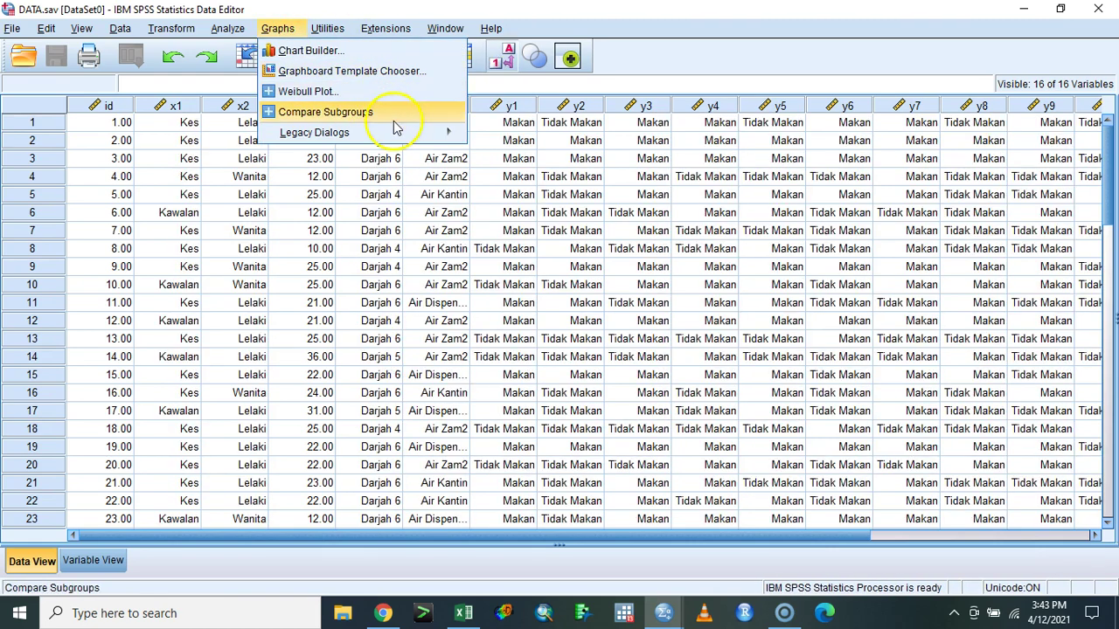
- Set up Crosstabs with Status as the column variable and the food variables as rows
{"action": "mouse_move", "coordinate": [229, 28]}
{"action": "mouse_move", "coordinate": [411, 70]}
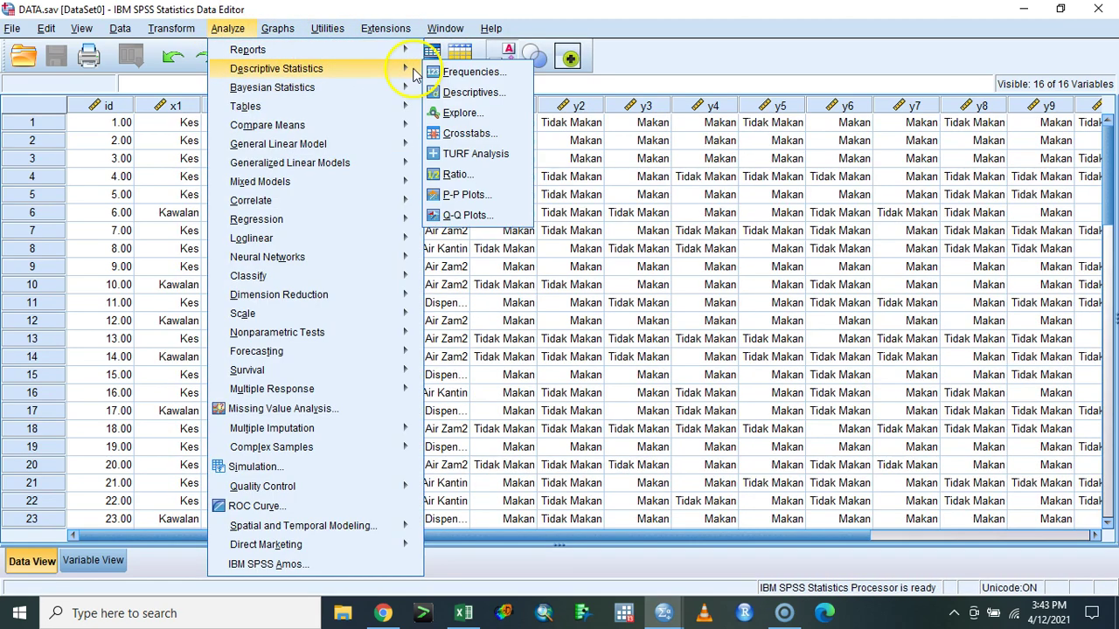
{"action": "left_click", "coordinate": [470, 133]}
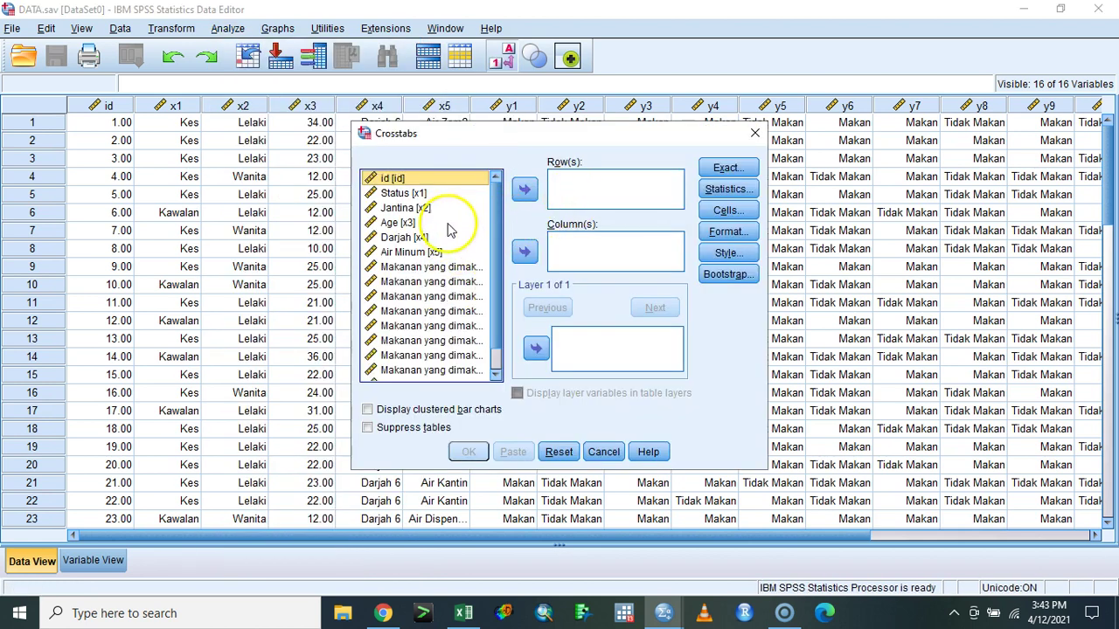
{"action": "left_click", "coordinate": [404, 193]}
{"action": "left_click", "coordinate": [525, 252]}
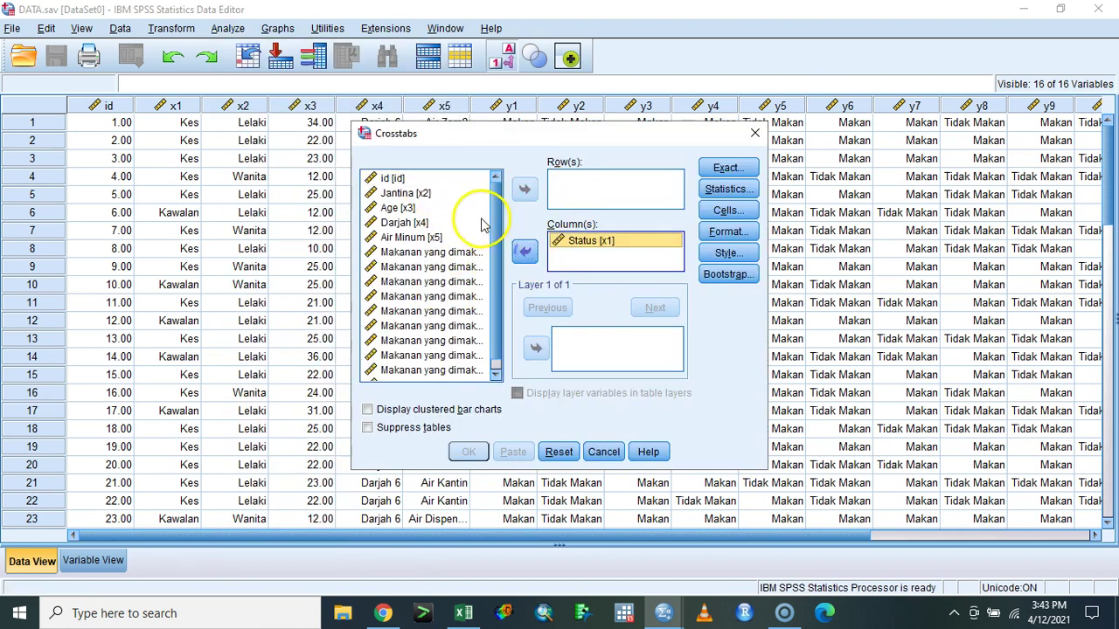
{"action": "left_click", "coordinate": [442, 253]}
{"action": "left_click", "coordinate": [468, 371], "text": "shift"}
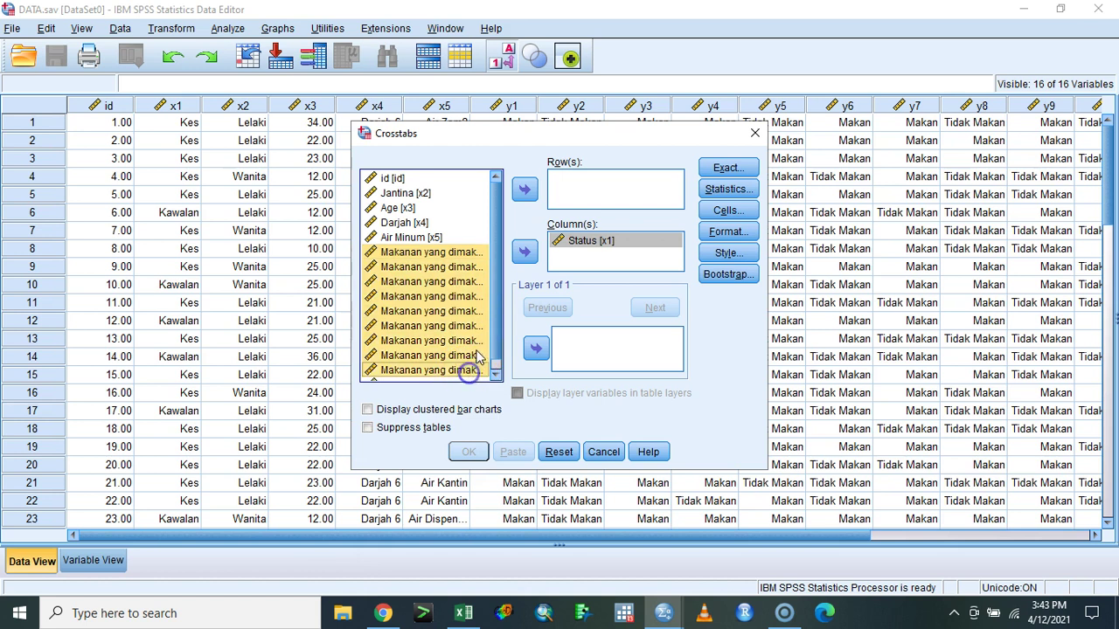
{"action": "left_click", "coordinate": [525, 190]}
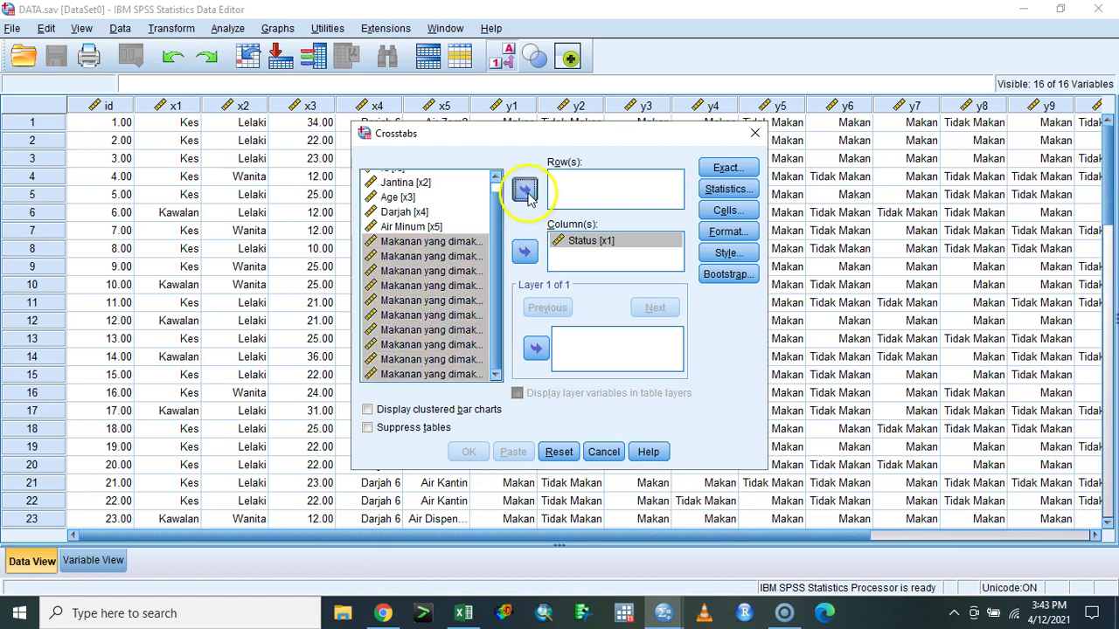
- Add chi-square statistics and column percentages, then paste the CROSSTABS syntax and select it
{"action": "left_click", "coordinate": [728, 189]}
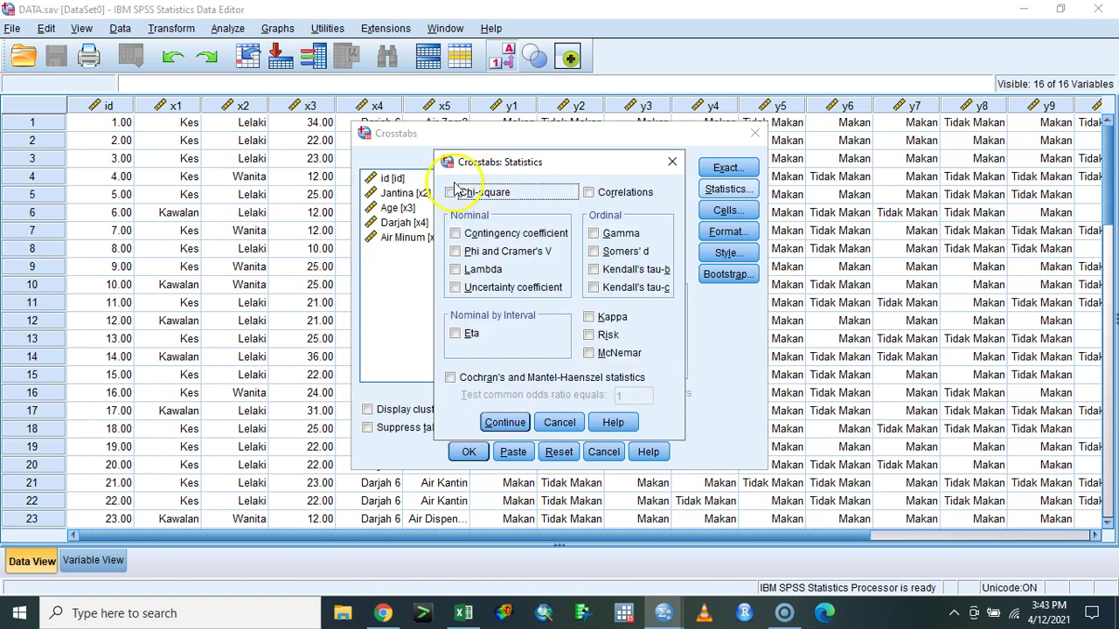
{"action": "left_click", "coordinate": [505, 422]}
{"action": "left_click", "coordinate": [728, 210]}
{"action": "left_click", "coordinate": [438, 311]}
{"action": "left_click", "coordinate": [504, 440]}
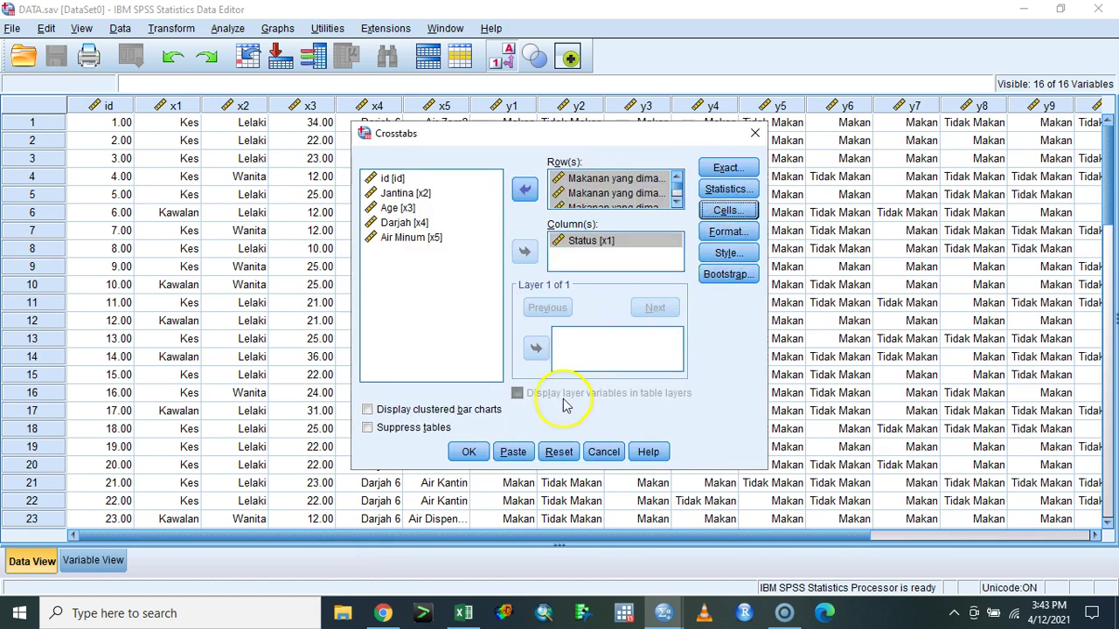
{"action": "left_click", "coordinate": [509, 452]}
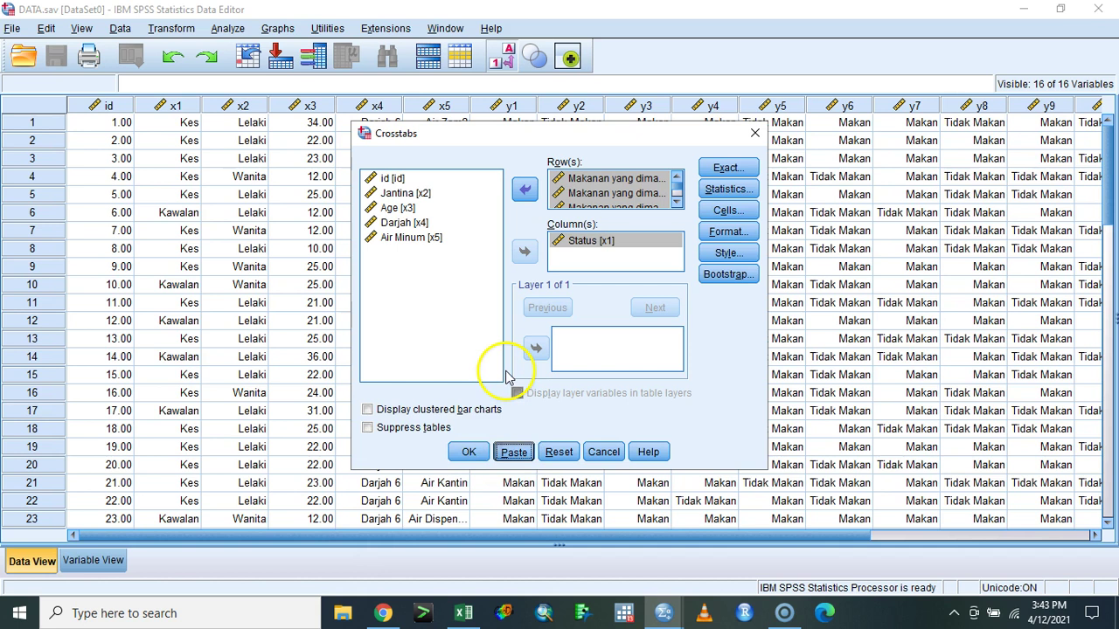
{"action": "left_click_drag", "start_coordinate": [536, 320], "coordinate": [374, 228]}
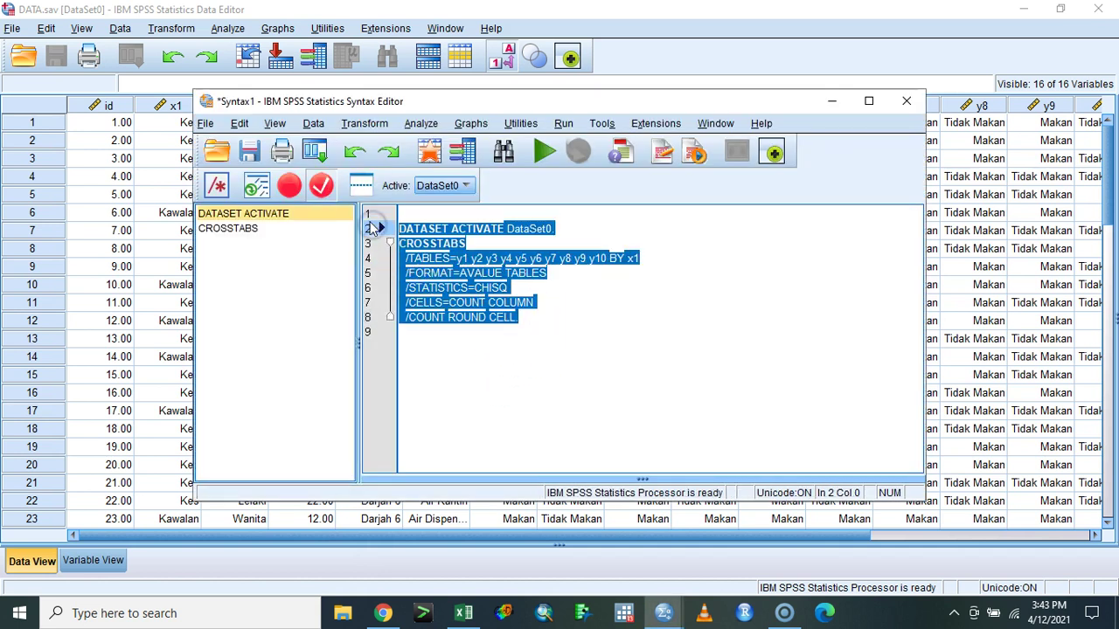
- Run the selected CROSSTABS syntax and bring the Output2 viewer forward
{"action": "key", "text": "ctrl+r"}
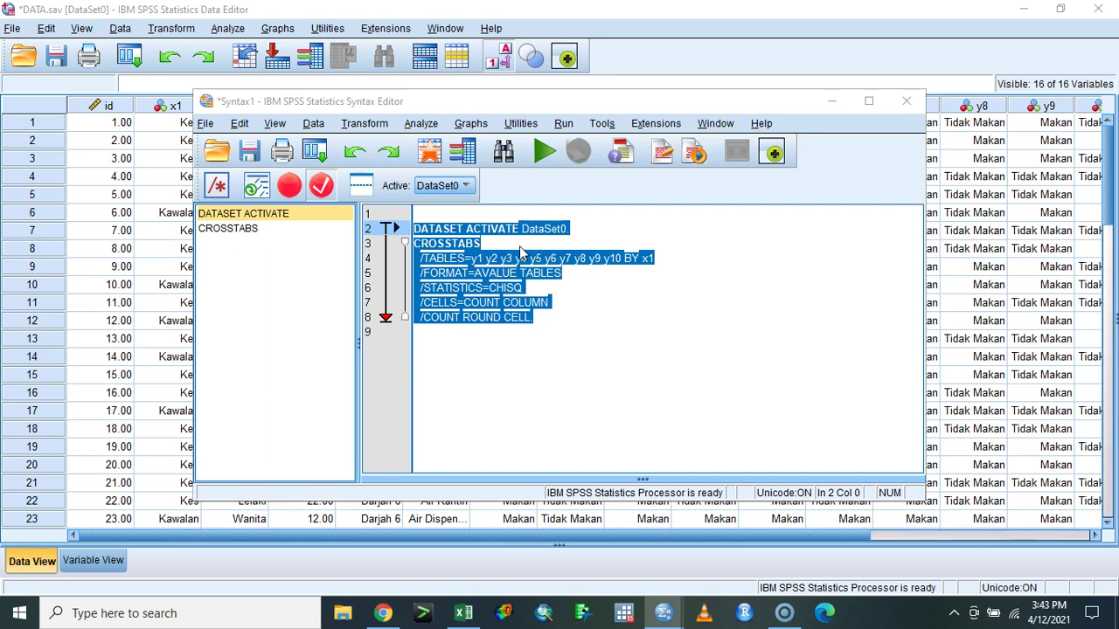
{"action": "mouse_move", "coordinate": [665, 607]}
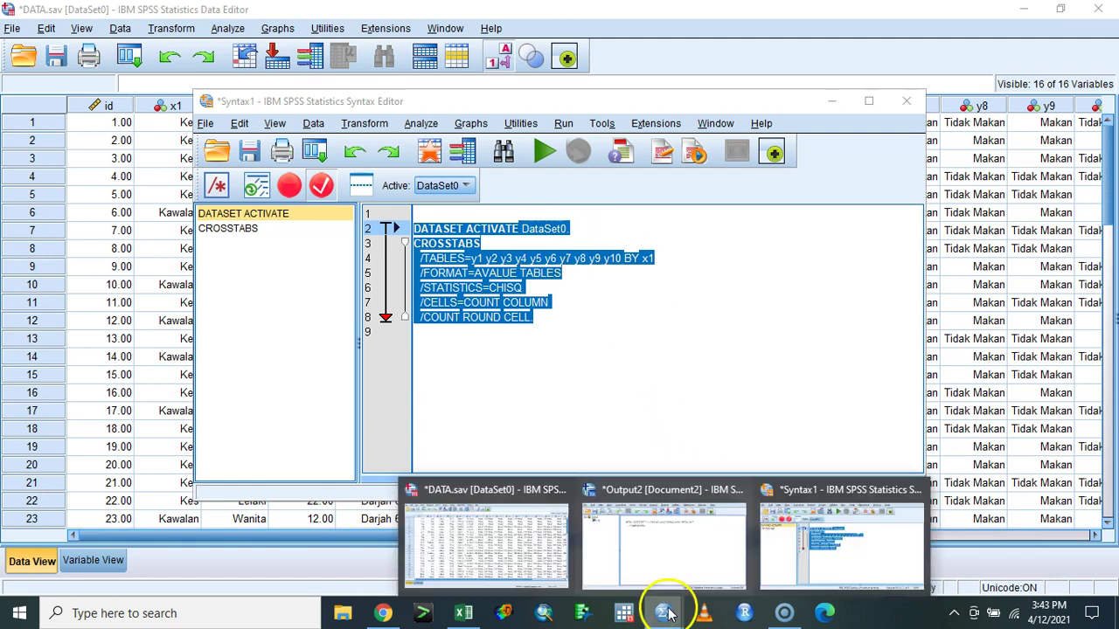
{"action": "left_click", "coordinate": [702, 560]}
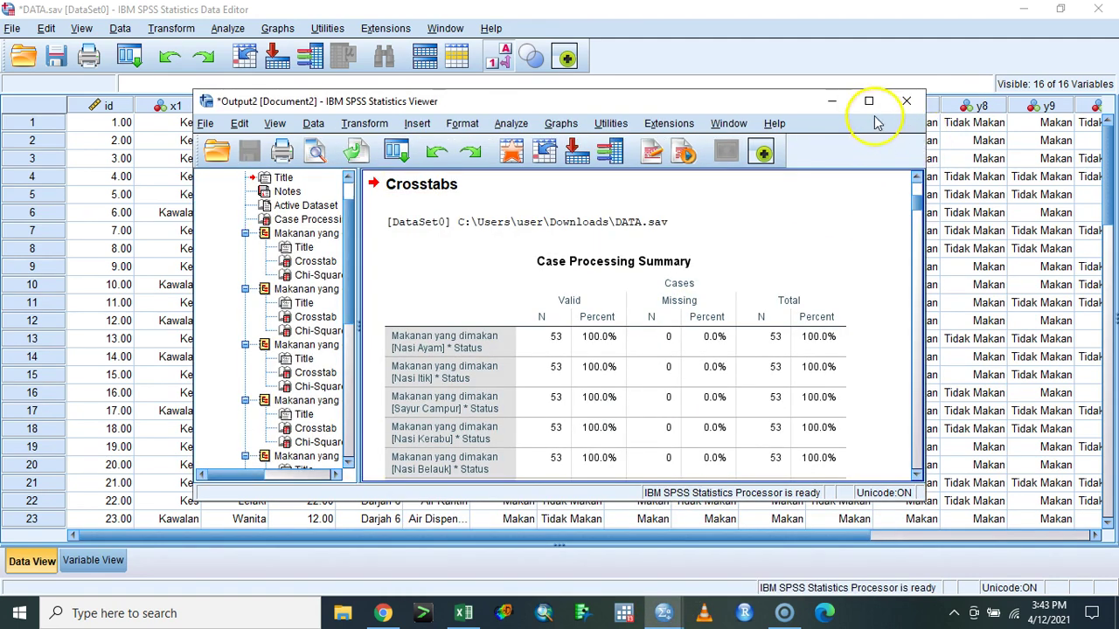
- Maximize the viewer and review the Case Processing Summary, Nasi Ayam and Nasi Itik results
{"action": "left_click", "coordinate": [869, 101]}
{"action": "scroll", "coordinate": [719, 238], "scroll_direction": "down", "scroll_amount": 6}
{"action": "scroll", "coordinate": [719, 238], "scroll_direction": "down", "scroll_amount": 6}
{"action": "left_click", "coordinate": [595, 300]}
{"action": "key", "text": "Down"}
{"action": "key", "text": "Up"}
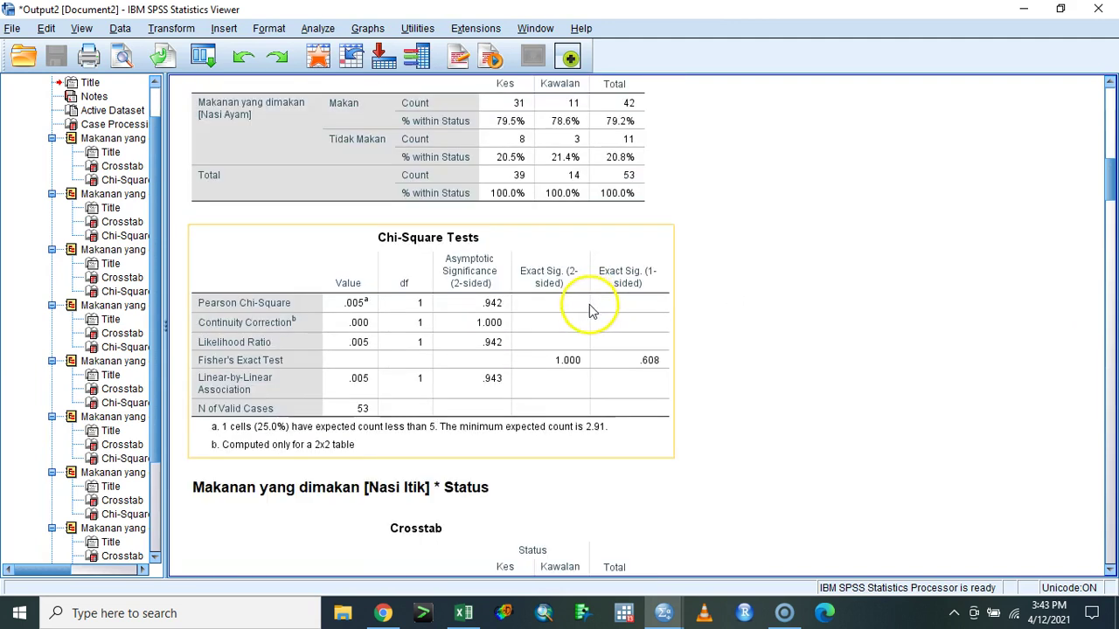
{"action": "key", "text": "Up"}
{"action": "key", "text": "Up"}
{"action": "key", "text": "Up"}
{"action": "scroll", "coordinate": [589, 312], "scroll_direction": "down", "scroll_amount": 8}
{"action": "left_click", "coordinate": [567, 344]}
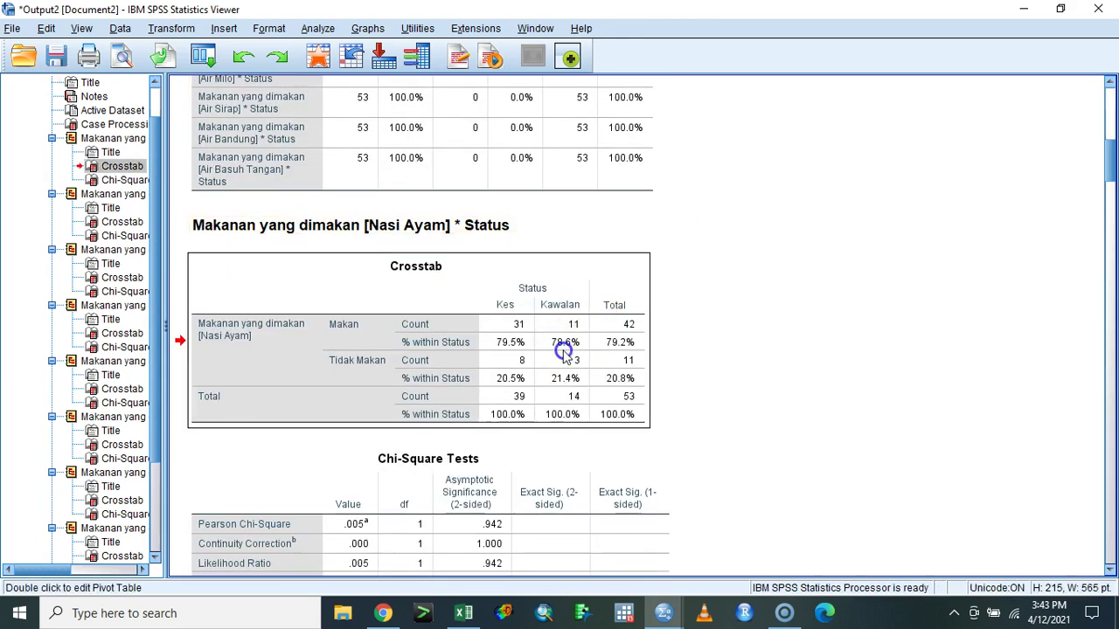
{"action": "scroll", "coordinate": [572, 352], "scroll_direction": "down", "scroll_amount": 3}
{"action": "scroll", "coordinate": [564, 376], "scroll_direction": "down", "scroll_amount": 5}
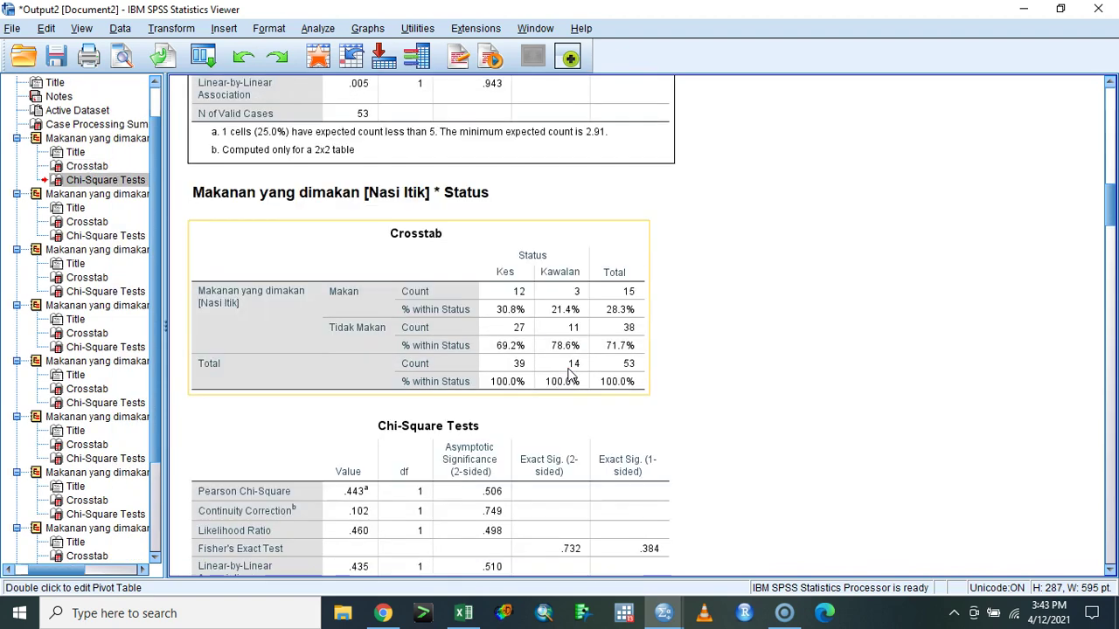
{"action": "left_click", "coordinate": [568, 371]}
{"action": "scroll", "coordinate": [570, 371], "scroll_direction": "down", "scroll_amount": 5}
{"action": "scroll", "coordinate": [572, 371], "scroll_direction": "down", "scroll_amount": 3}
- Review the Sayur Campur, Nasi Kerabu, Nasi Belauk, Nasi Hujan Emas and Air Milo chi-square tables
{"action": "left_click", "coordinate": [560, 385]}
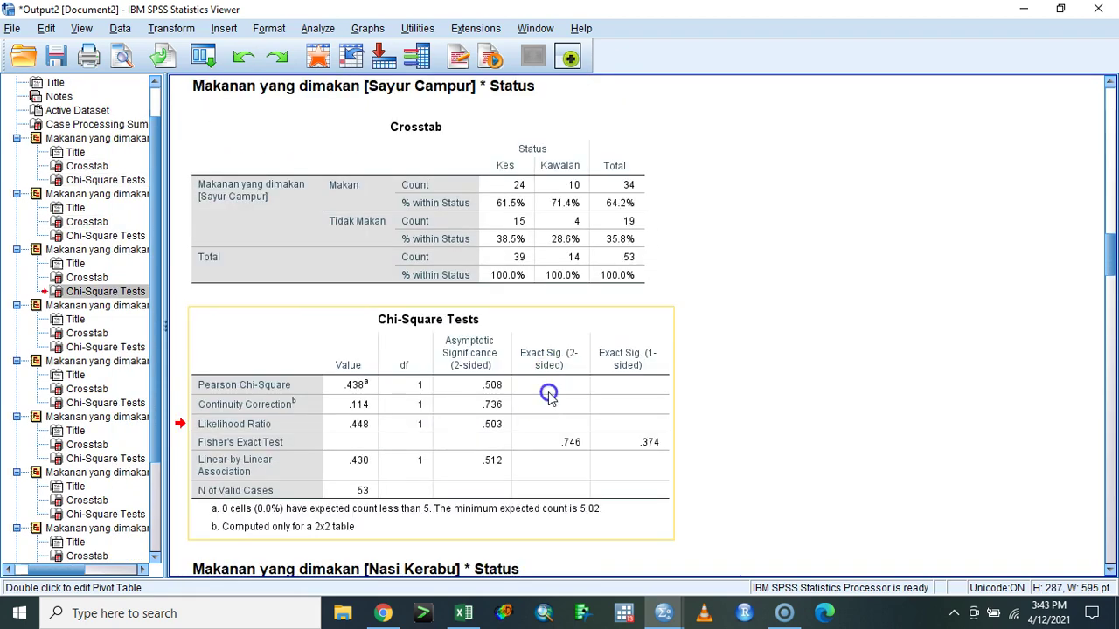
{"action": "scroll", "coordinate": [560, 389], "scroll_direction": "down", "scroll_amount": 10}
{"action": "left_click", "coordinate": [559, 392]}
{"action": "scroll", "coordinate": [530, 367], "scroll_direction": "down", "scroll_amount": 8}
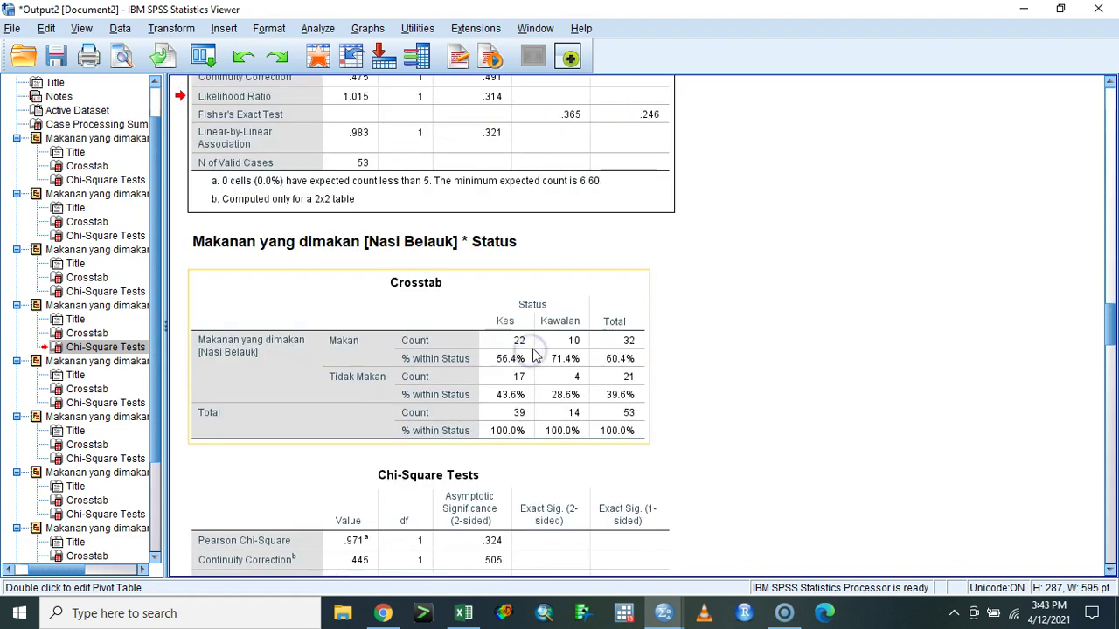
{"action": "left_click", "coordinate": [521, 402]}
{"action": "scroll", "coordinate": [524, 393], "scroll_direction": "down", "scroll_amount": 8}
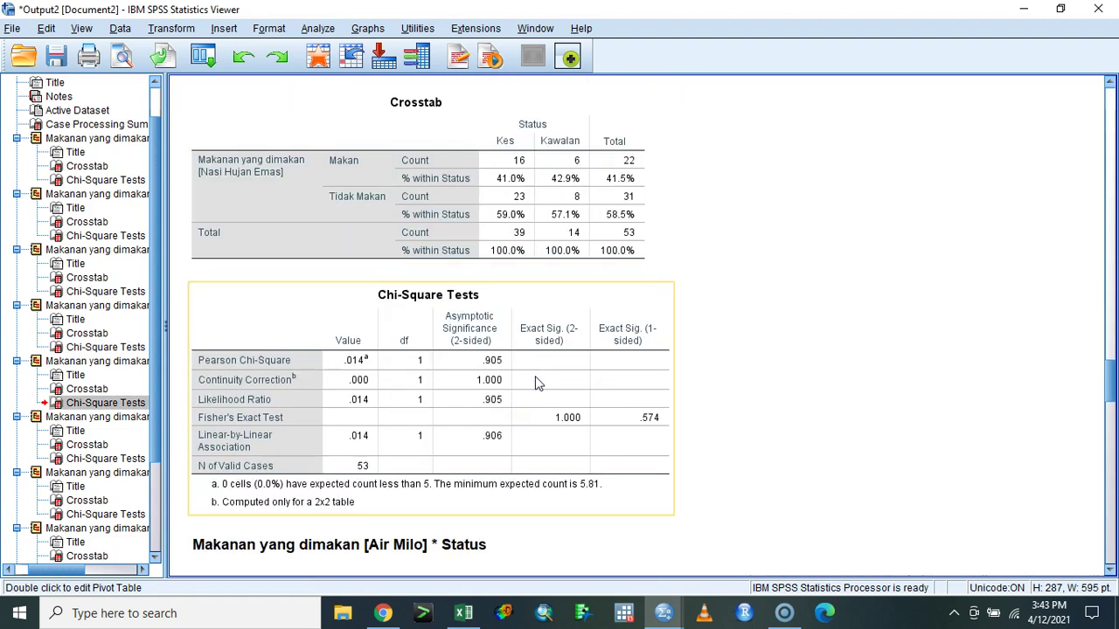
{"action": "left_click", "coordinate": [535, 378]}
{"action": "scroll", "coordinate": [537, 374], "scroll_direction": "down", "scroll_amount": 4}
{"action": "scroll", "coordinate": [543, 367], "scroll_direction": "down", "scroll_amount": 4}
{"action": "left_click", "coordinate": [545, 365]}
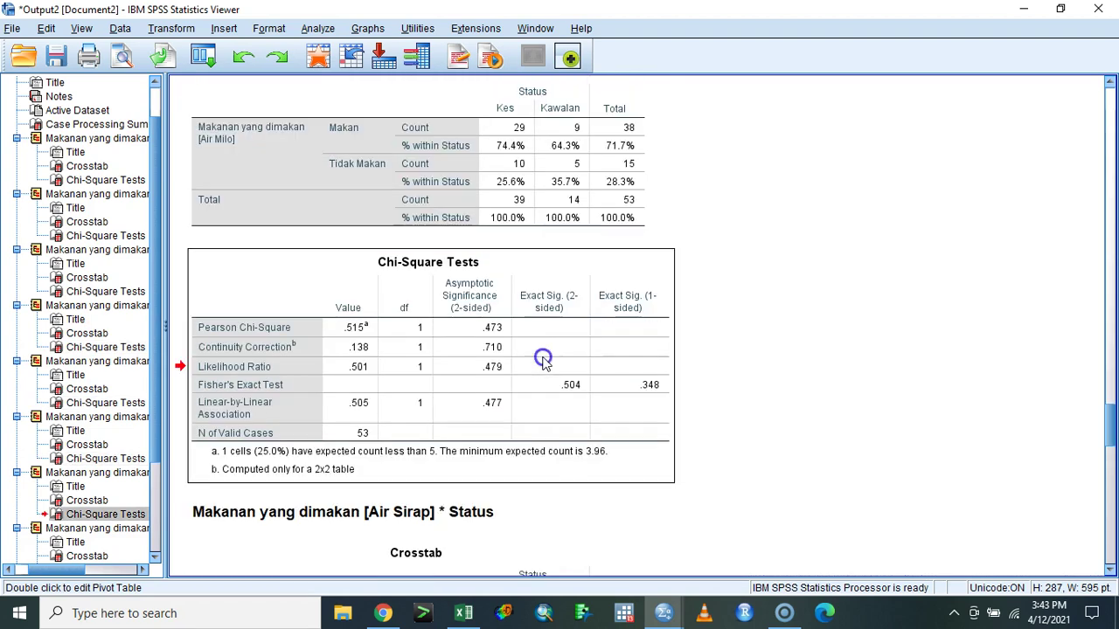
{"action": "scroll", "coordinate": [545, 359], "scroll_direction": "down", "scroll_amount": 8}
{"action": "scroll", "coordinate": [546, 358], "scroll_direction": "down", "scroll_amount": 8}
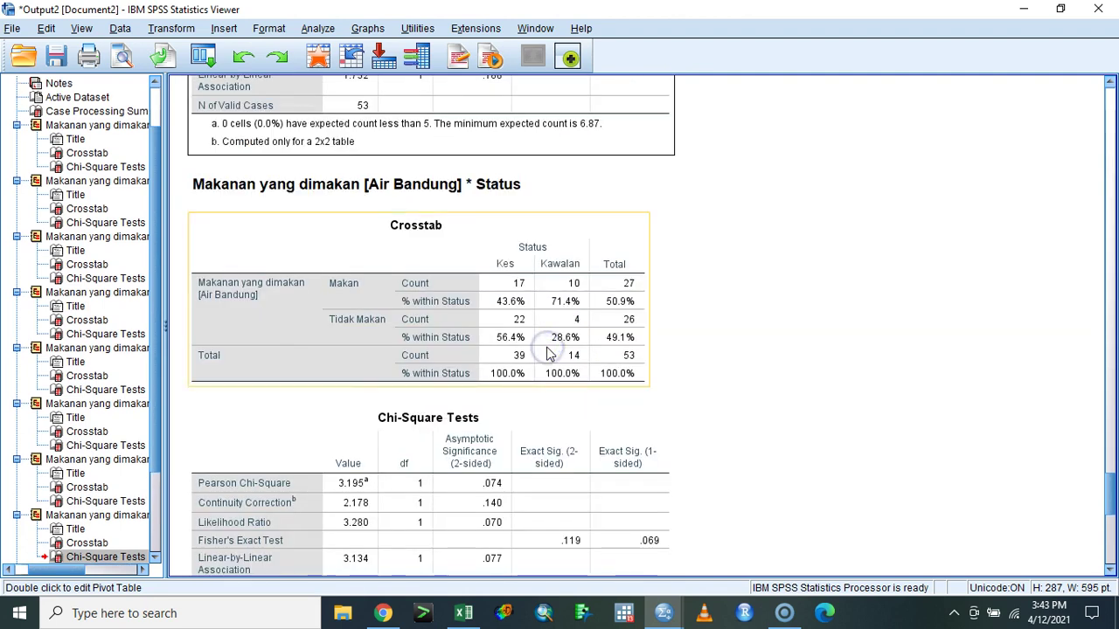
- Inspect the Air Bandung and Air Basuh Tangan results, then close the viewer
{"action": "left_click", "coordinate": [549, 354]}
{"action": "scroll", "coordinate": [547, 349], "scroll_direction": "down", "scroll_amount": 8}
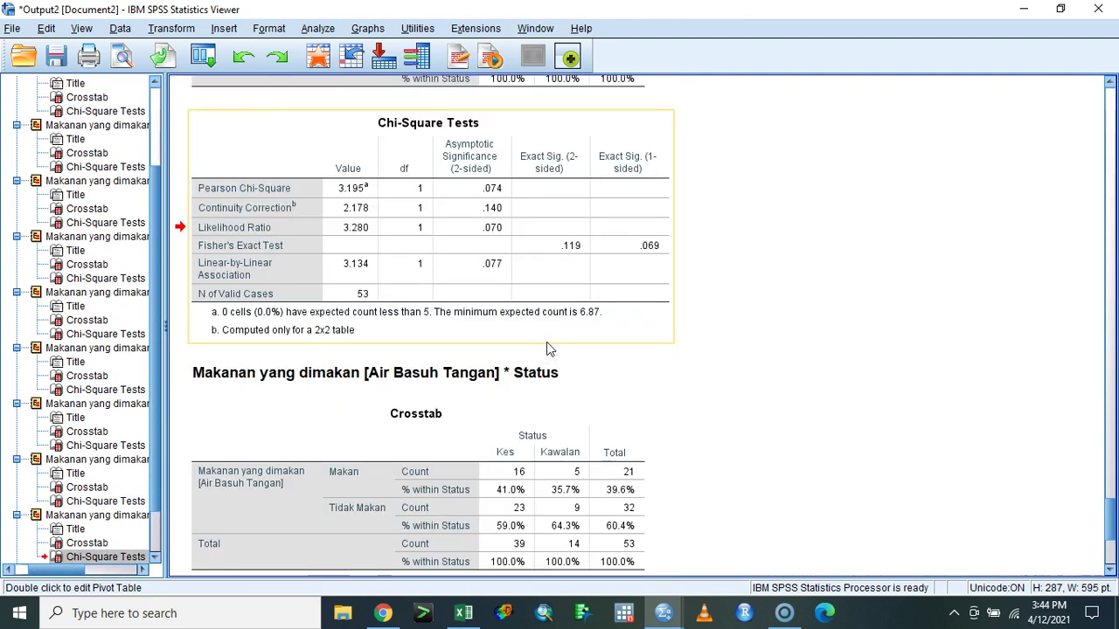
{"action": "left_click", "coordinate": [545, 342]}
{"action": "left_click", "coordinate": [635, 265]}
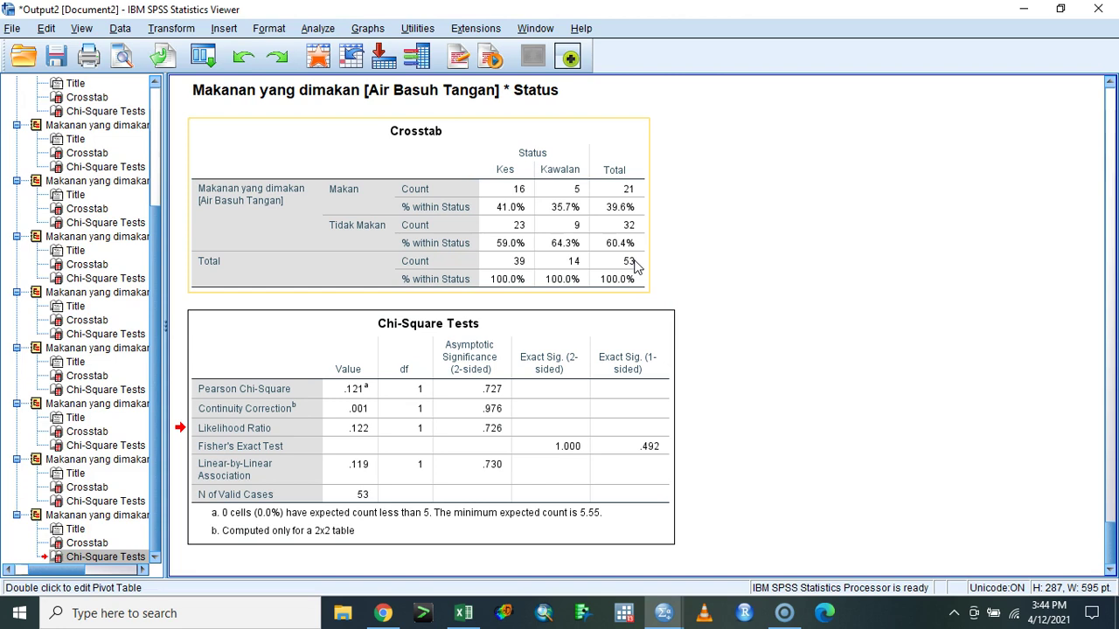
{"action": "left_click", "coordinate": [663, 229]}
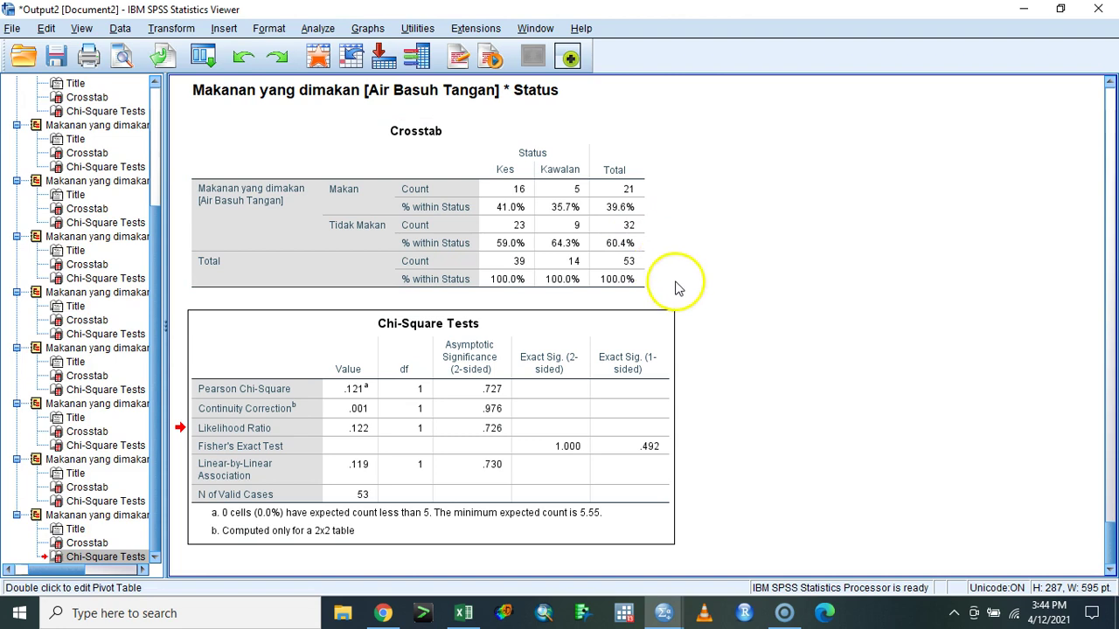
{"action": "left_click", "coordinate": [1098, 9]}
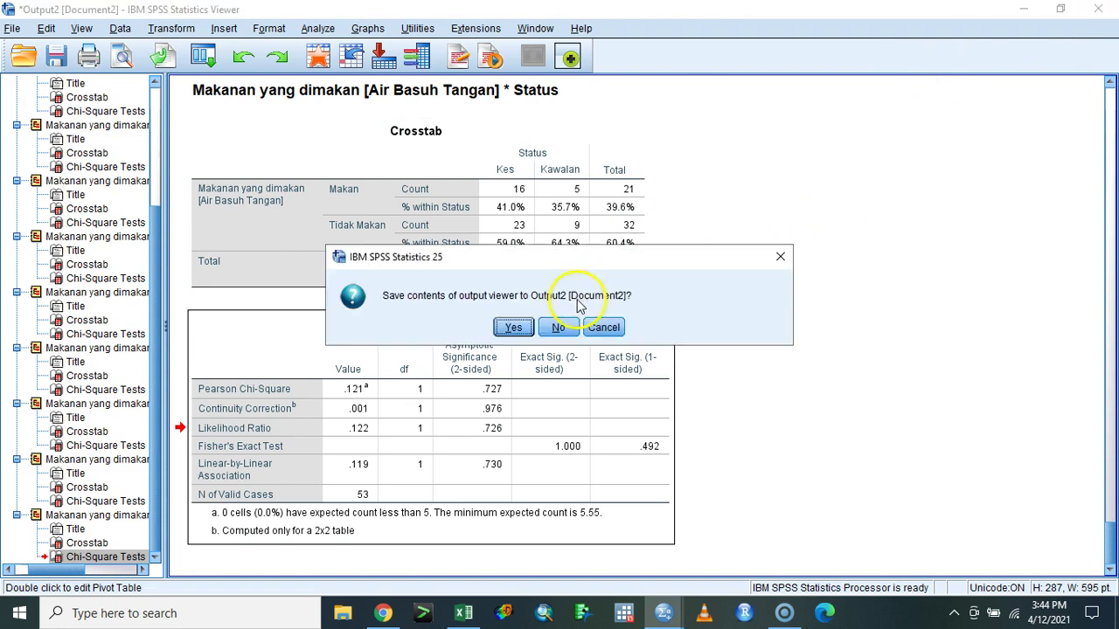
- Decline to save the Output2 viewer contents
{"action": "left_click", "coordinate": [570, 327]}
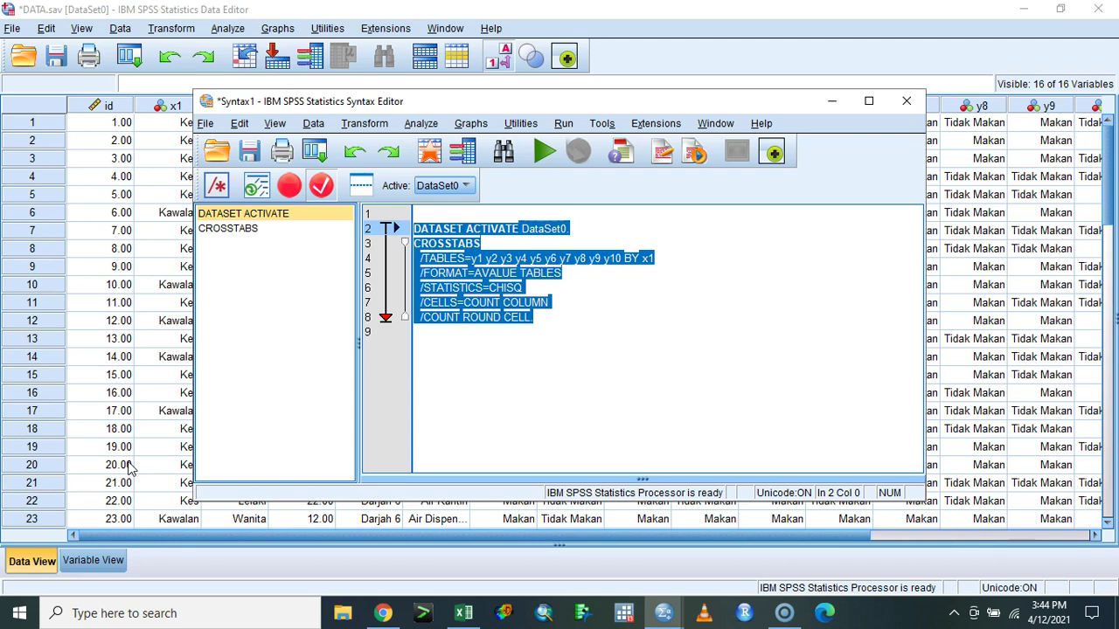
- Hide the SPSS data window and switch to Excel's Form Responses 1 sheet
{"action": "left_click", "coordinate": [1021, 9]}
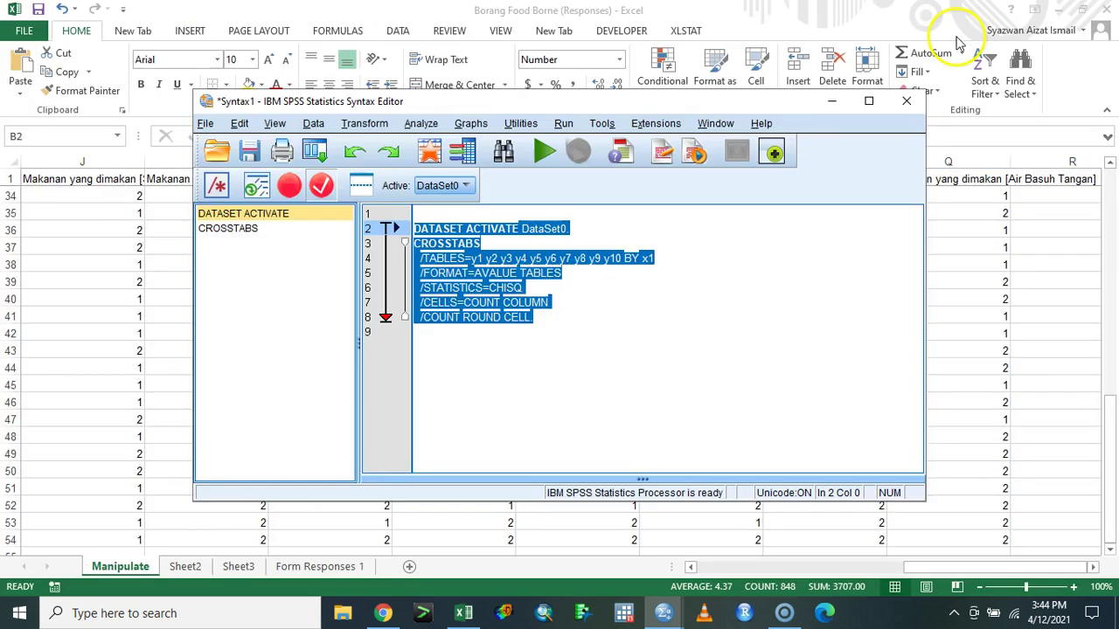
{"action": "left_click", "coordinate": [999, 248]}
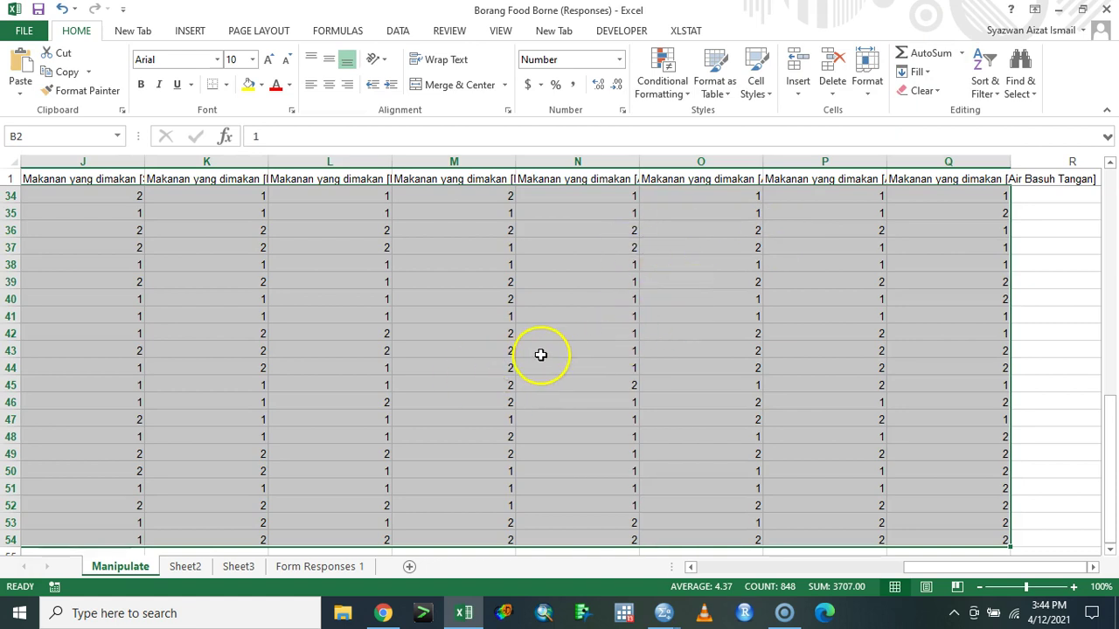
{"action": "left_click", "coordinate": [296, 564]}
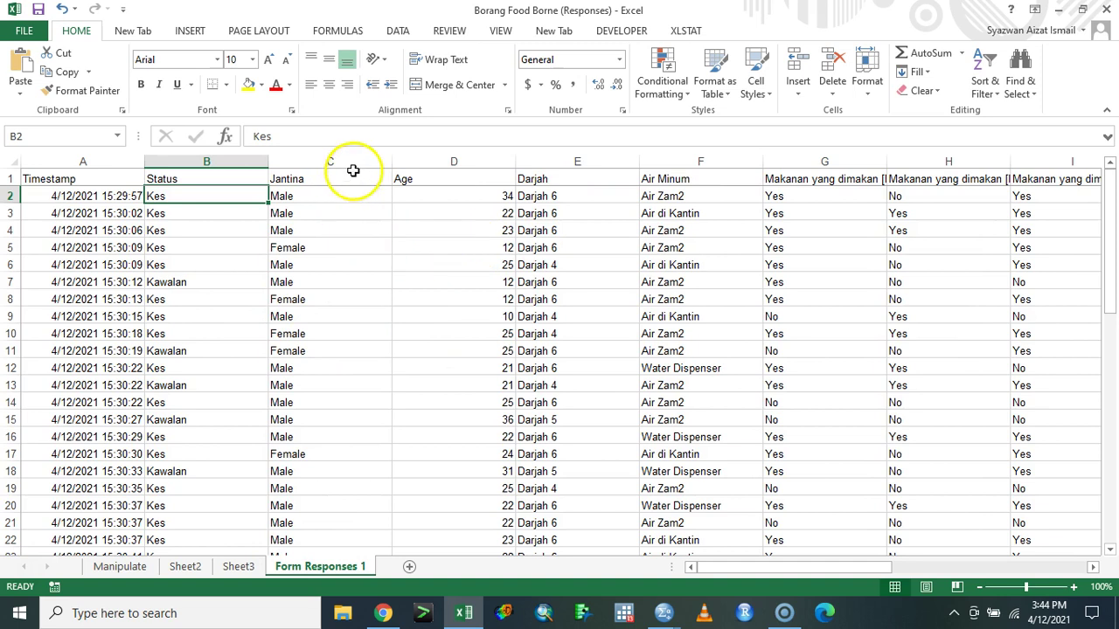
- Select the response data from the Status header across to column P and down to row 55
{"action": "left_click", "coordinate": [205, 180]}
{"action": "left_click_drag", "start_coordinate": [782, 566], "coordinate": [1026, 556]}
{"action": "scroll", "coordinate": [978, 522], "scroll_direction": "down", "scroll_amount": 3}
{"action": "scroll", "coordinate": [978, 522], "scroll_direction": "down", "scroll_amount": 9}
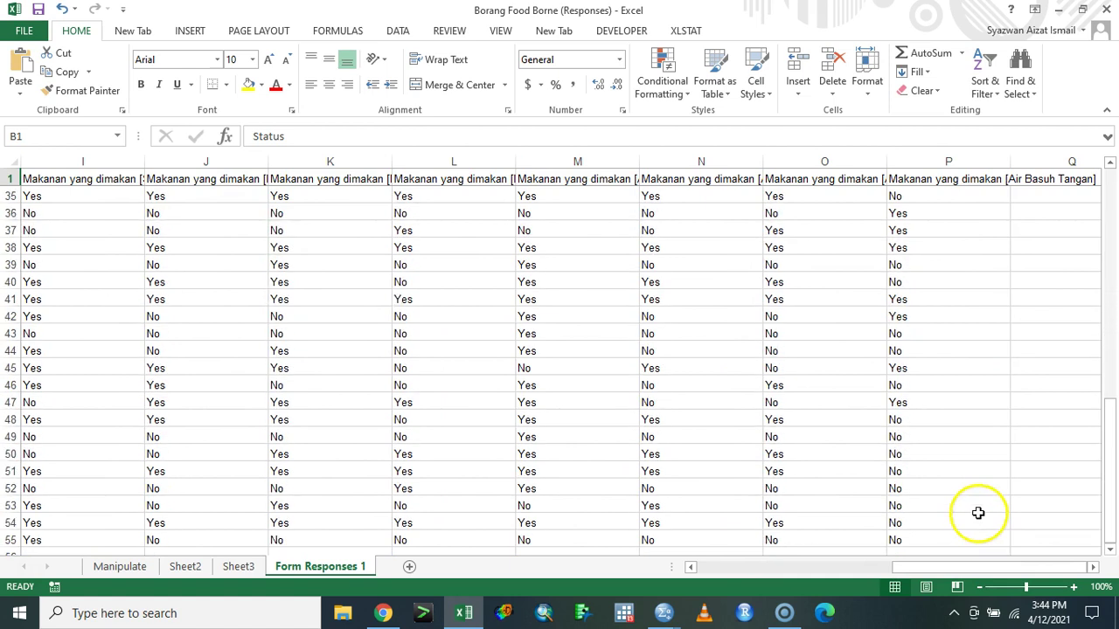
{"action": "scroll", "coordinate": [910, 437], "scroll_direction": "up", "scroll_amount": 12}
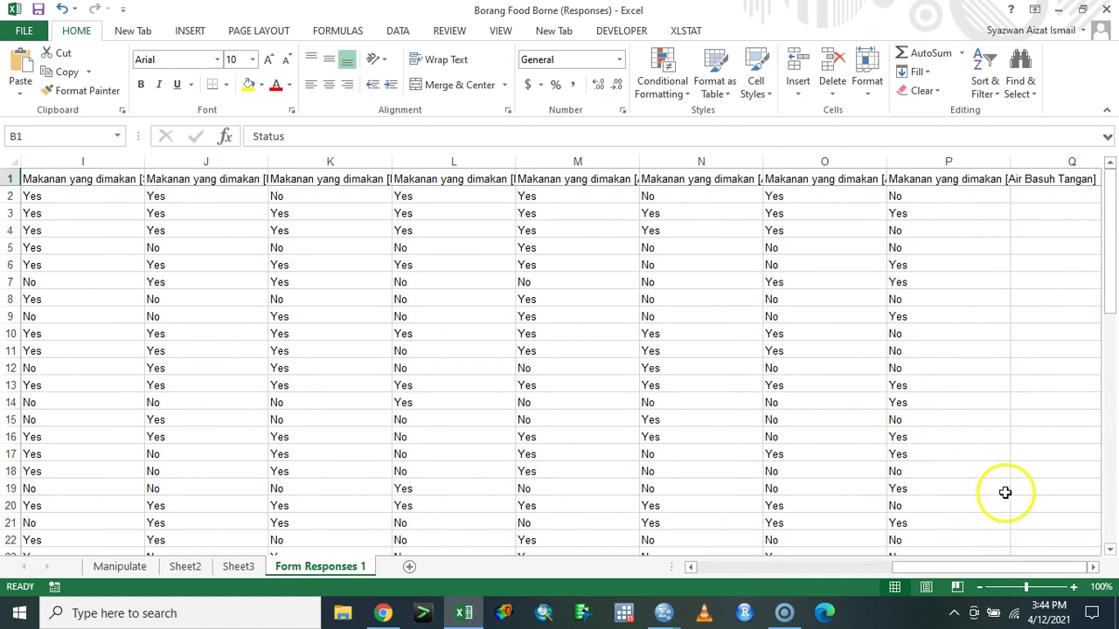
{"action": "key", "text": "shift+Right"}
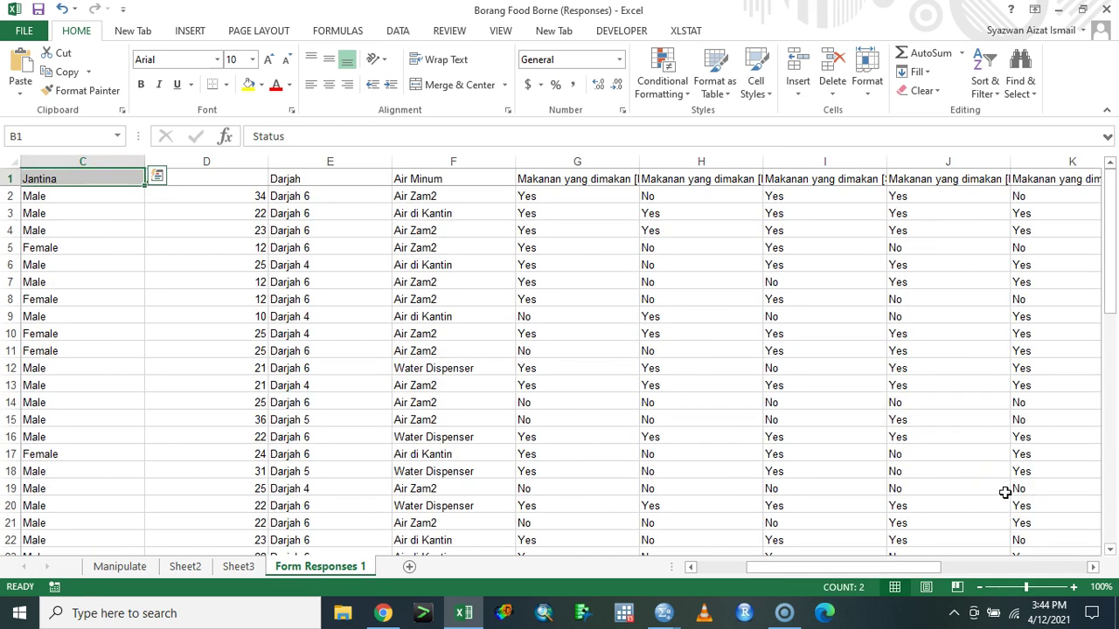
{"action": "left_click_drag", "start_coordinate": [892, 567], "coordinate": [762, 568]}
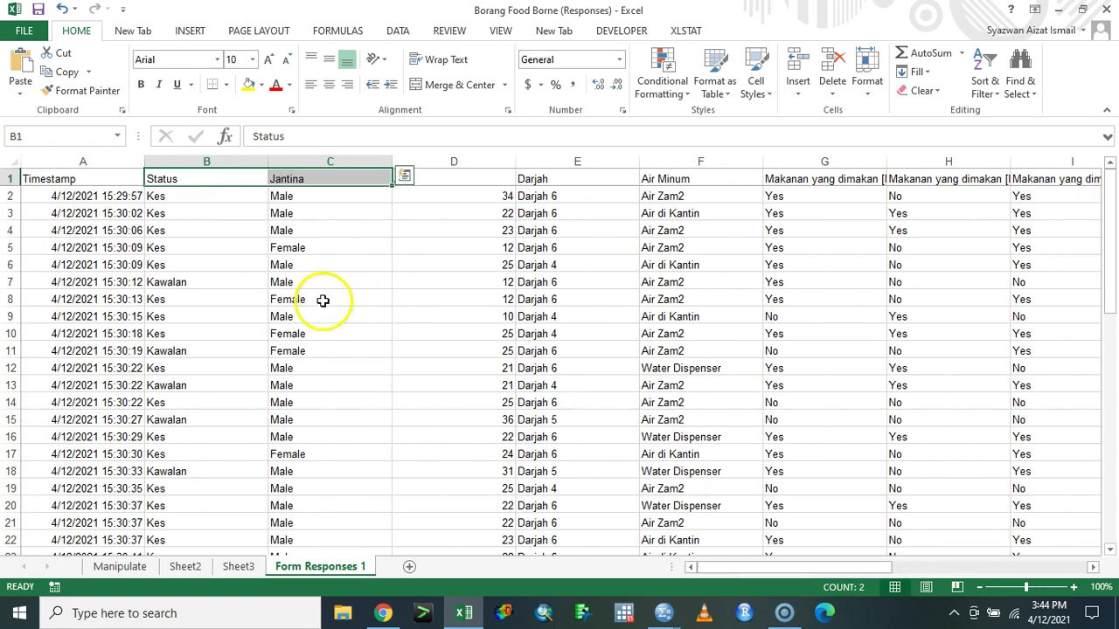
{"action": "left_click", "coordinate": [214, 175]}
{"action": "key", "text": "ctrl+shift+Right"}
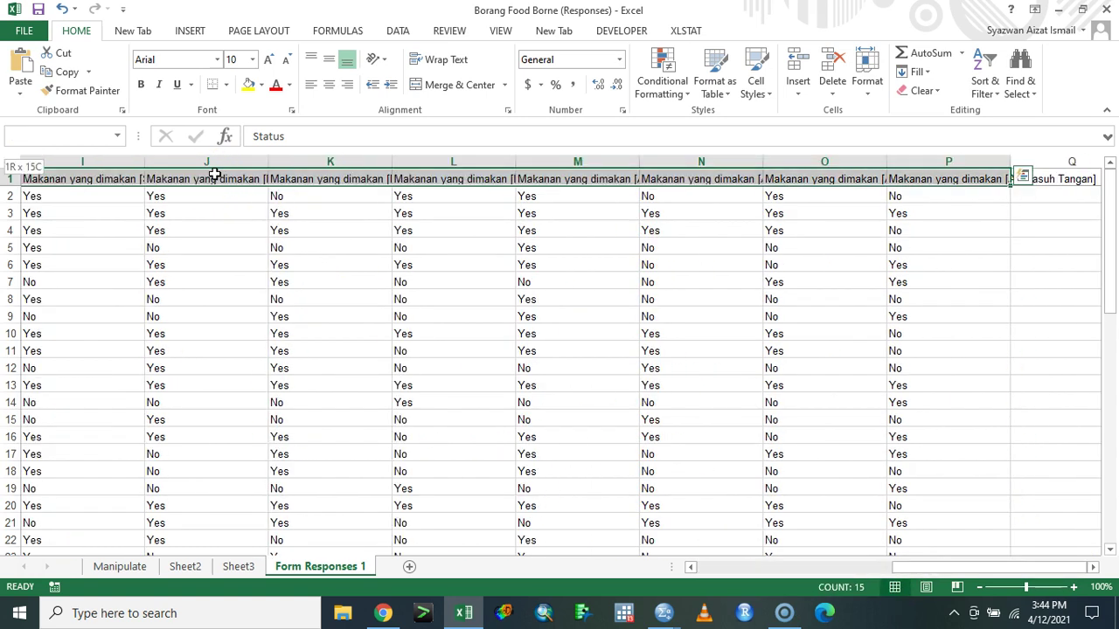
{"action": "key", "text": "ctrl+shift+Down"}
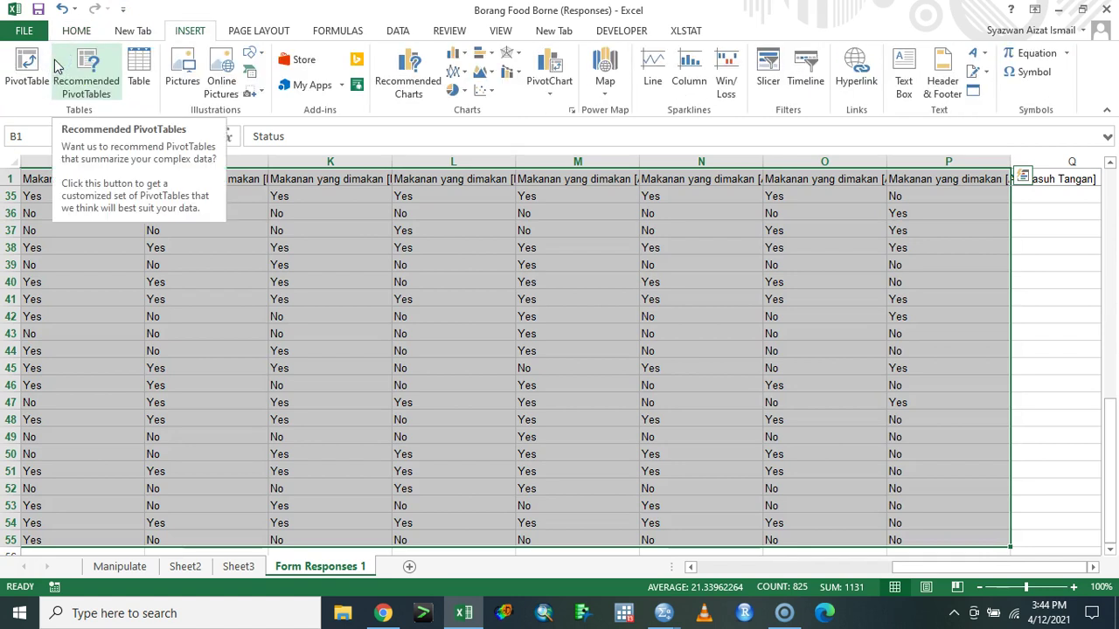
- Create a pivot table on a new sheet: Jantina filter, Air Sirap rows and counts (No 27, Yes 27)
{"action": "left_click", "coordinate": [28, 70]}
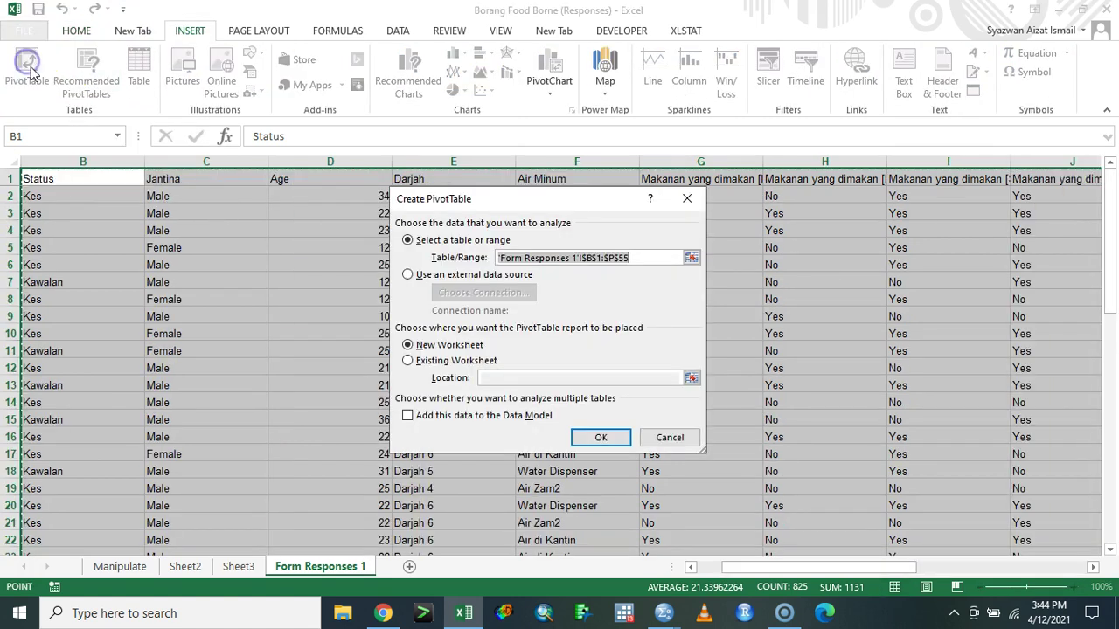
{"action": "left_click", "coordinate": [601, 438]}
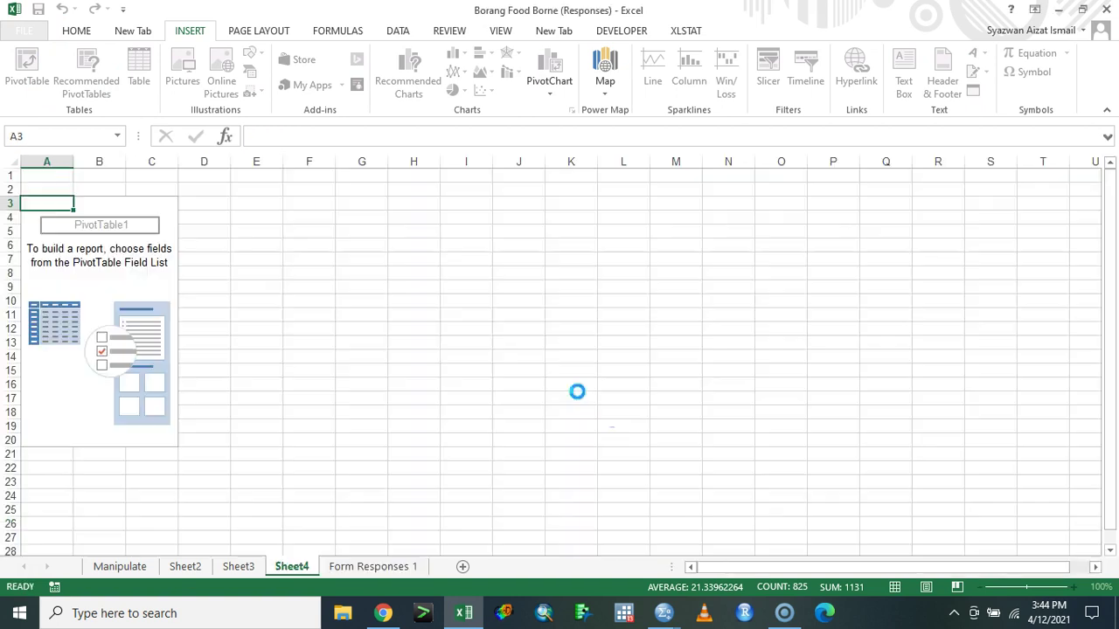
{"action": "left_click_drag", "start_coordinate": [990, 251], "coordinate": [951, 437]}
{"action": "scroll", "coordinate": [986, 325], "scroll_direction": "down", "scroll_amount": 2}
{"action": "scroll", "coordinate": [986, 326], "scroll_direction": "down", "scroll_amount": 2}
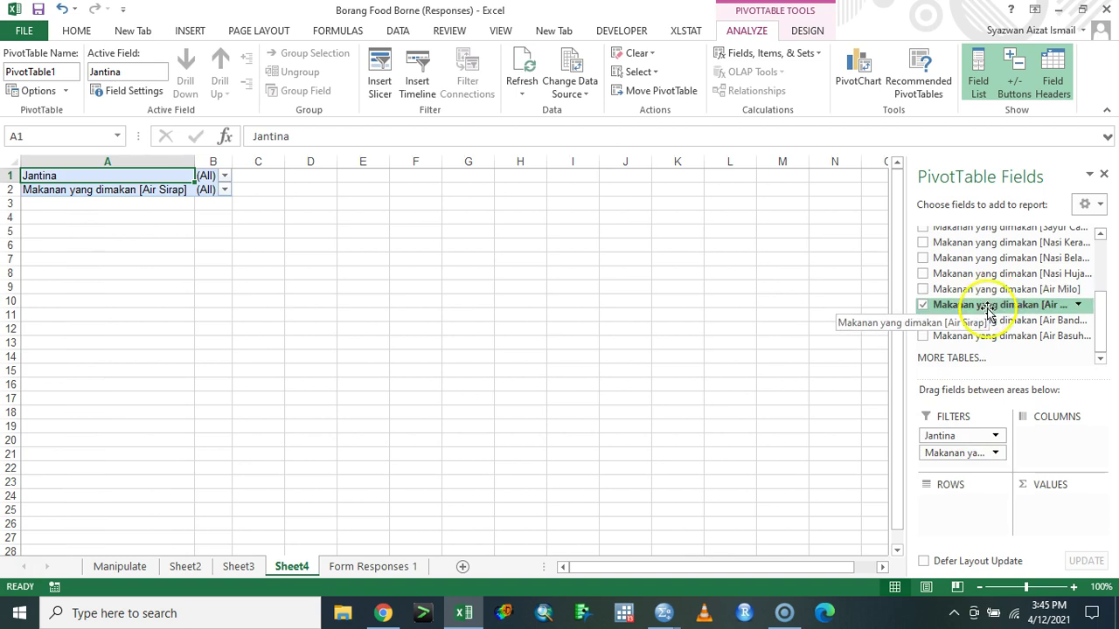
{"action": "left_click_drag", "start_coordinate": [988, 310], "coordinate": [1054, 486]}
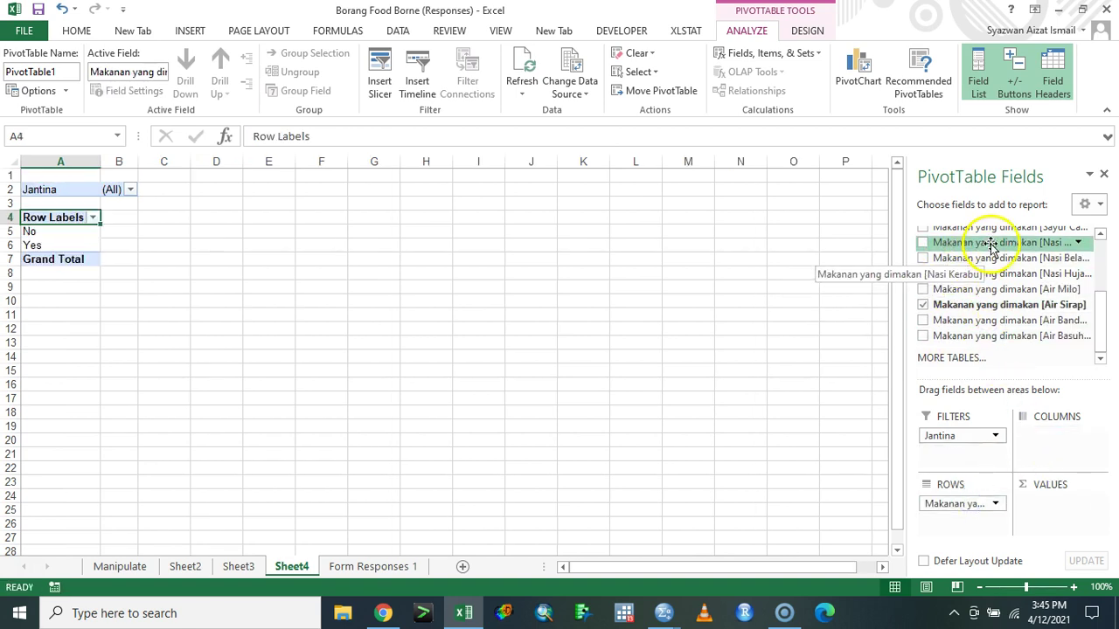
{"action": "left_click_drag", "start_coordinate": [996, 306], "coordinate": [1063, 506]}
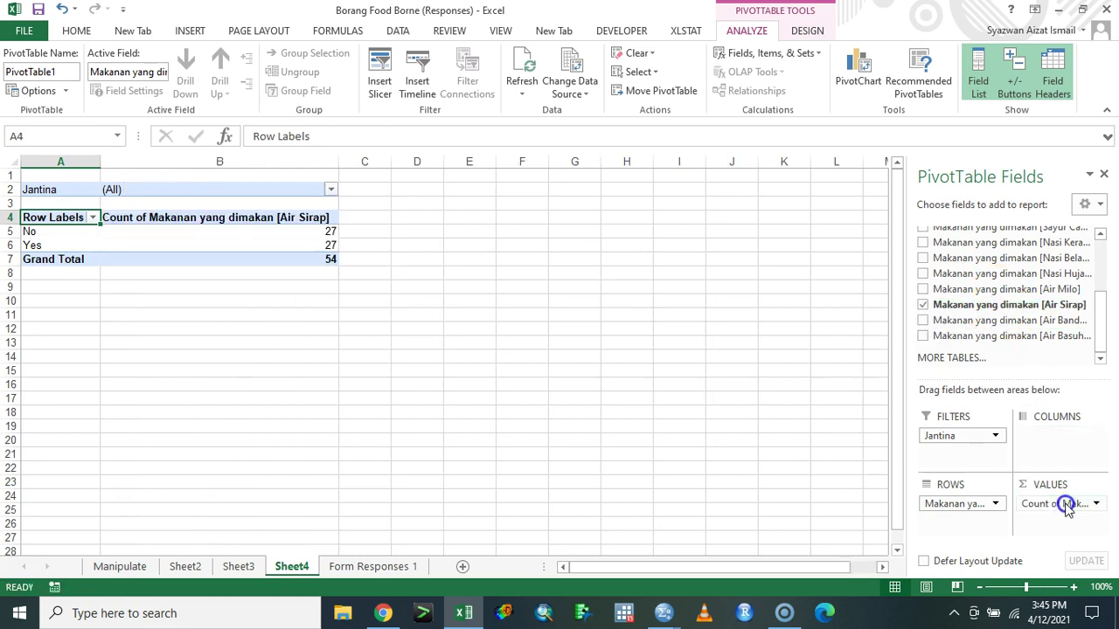
{"action": "left_click_drag", "start_coordinate": [53, 244], "coordinate": [53, 232]}
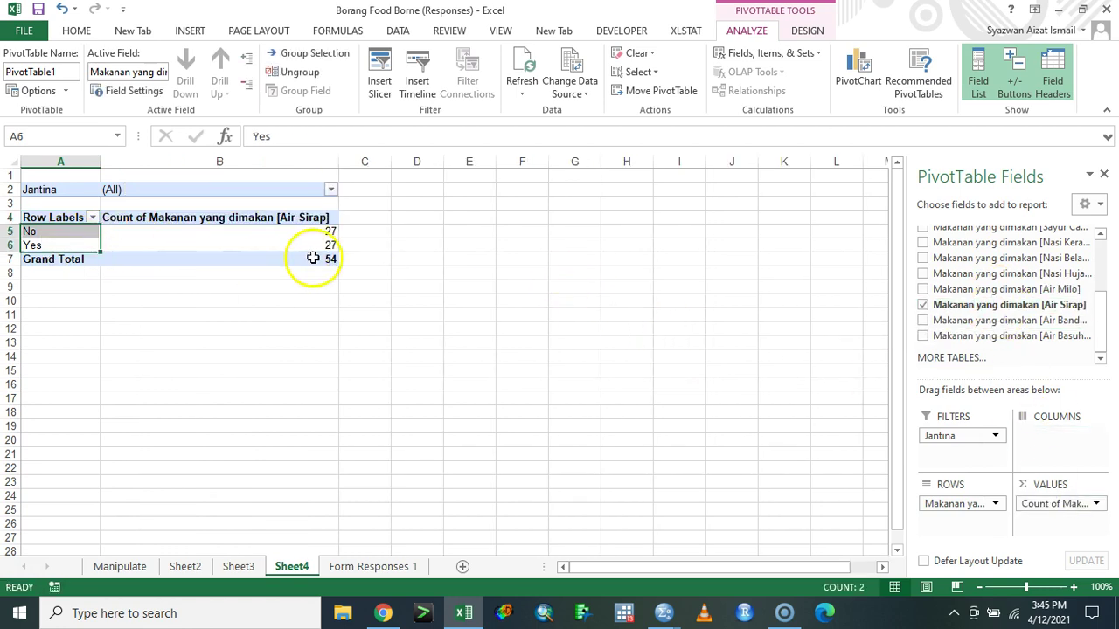
{"action": "left_click", "coordinate": [320, 228]}
{"action": "left_click", "coordinate": [315, 249]}
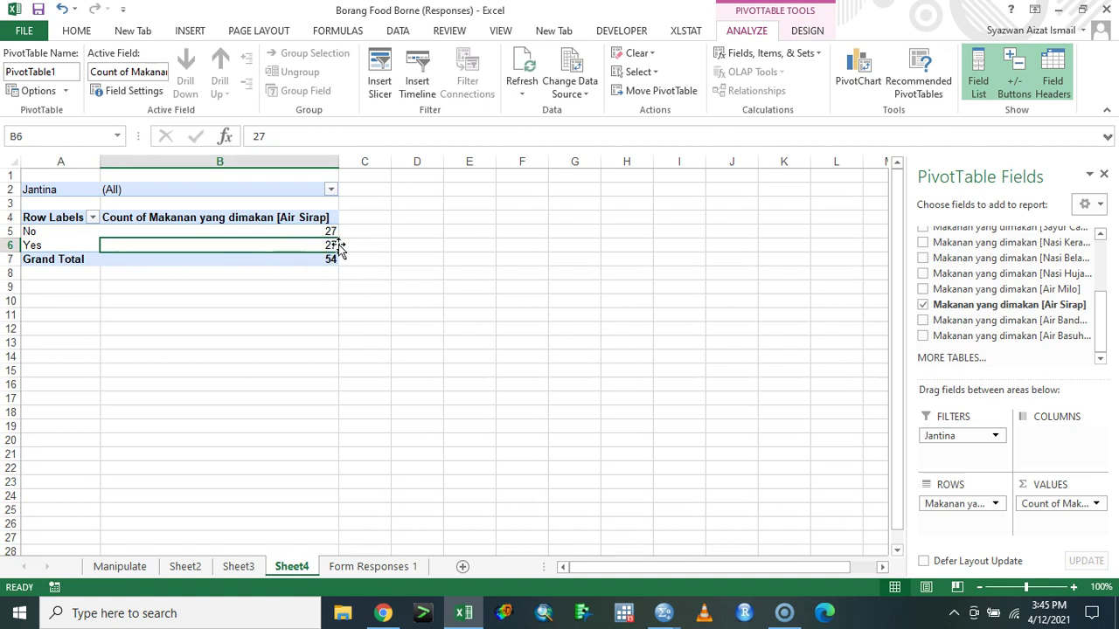
{"action": "left_click", "coordinate": [323, 242]}
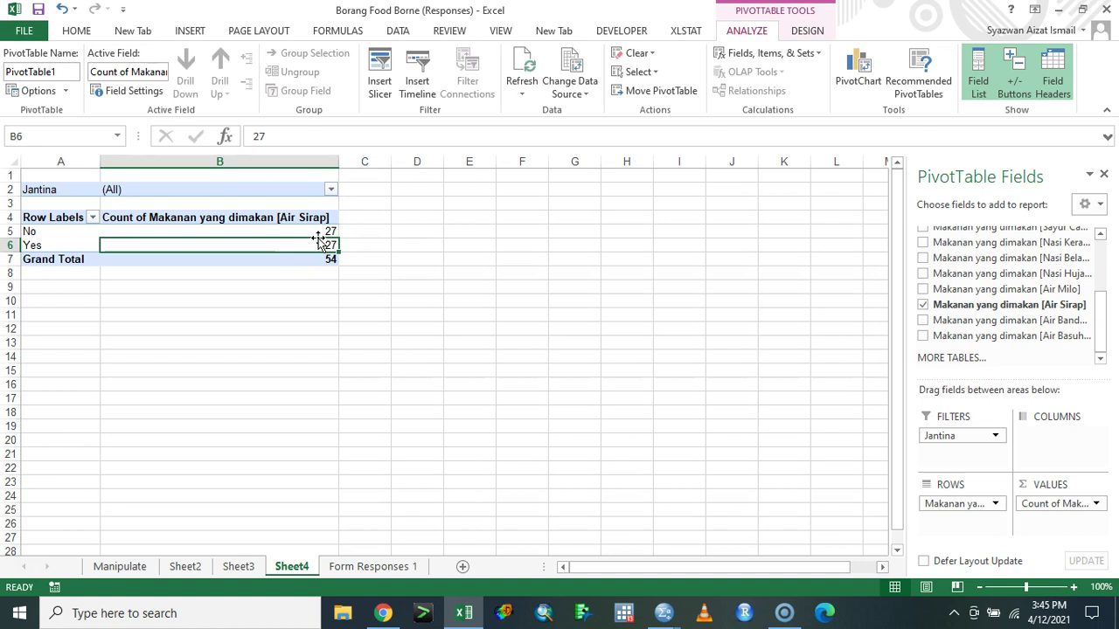
- Add Status under Air Sirap in rows, splitting counts into Kawalan 5/Kes 22 and Kawalan 9/Kes 18
{"action": "left_click_drag", "start_coordinate": [1098, 346], "coordinate": [1099, 260]}
{"action": "left_click", "coordinate": [965, 249]}
{"action": "left_click_drag", "start_coordinate": [944, 233], "coordinate": [945, 451]}
{"action": "left_click", "coordinate": [330, 188]}
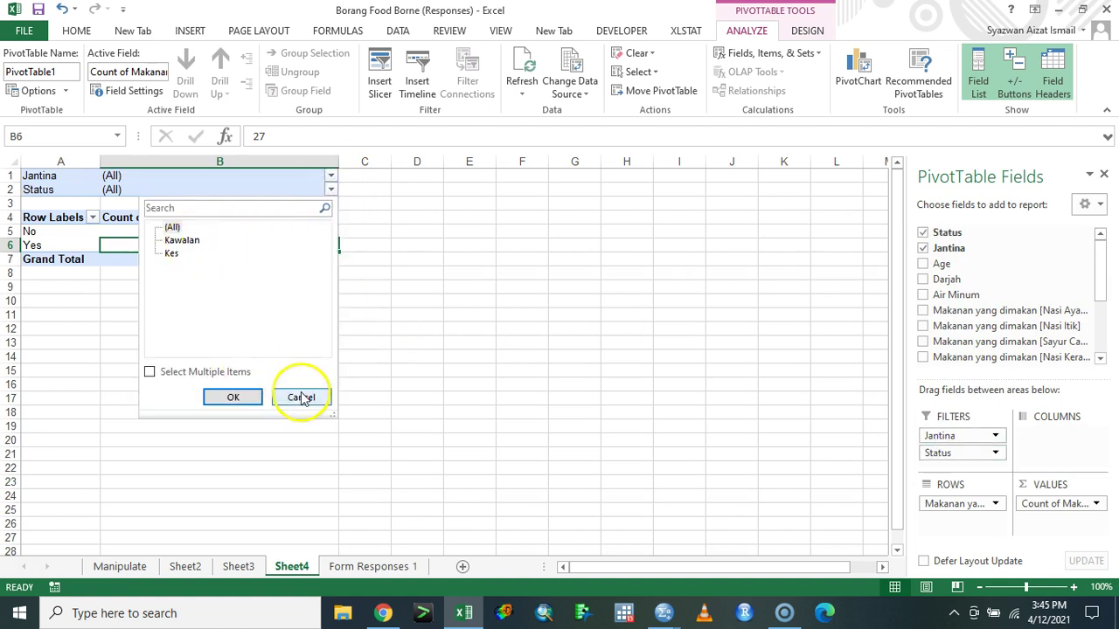
{"action": "left_click", "coordinate": [301, 396]}
{"action": "left_click_drag", "start_coordinate": [951, 231], "coordinate": [962, 521]}
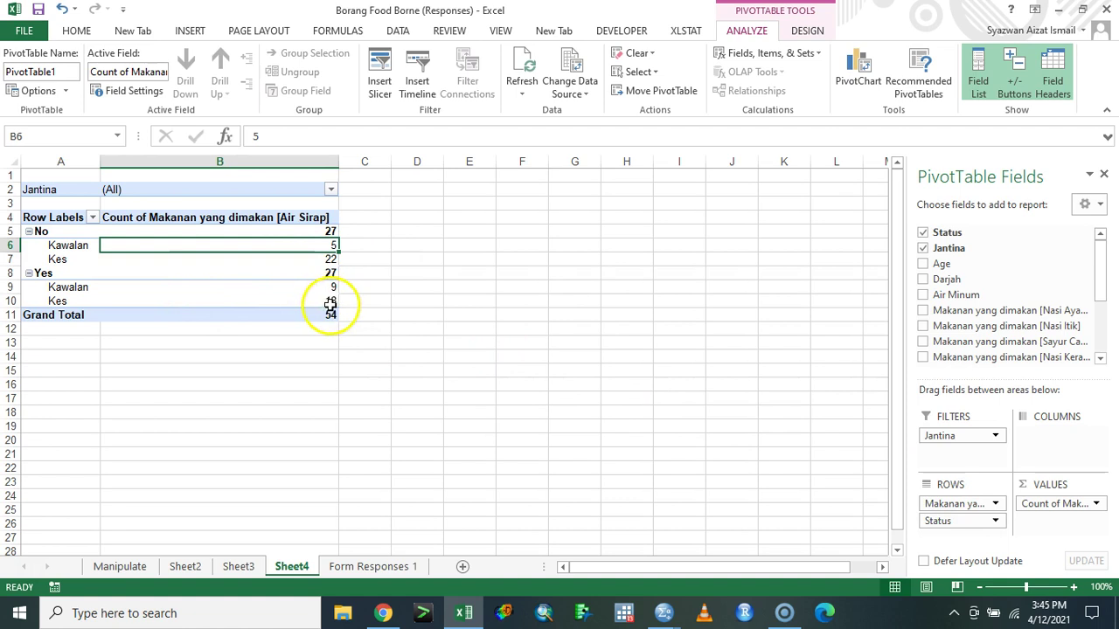
- Enter row labels makan and xmakan in F6:F7 beside the pivot
{"action": "left_click", "coordinate": [523, 243]}
{"action": "type", "text": "makan"}
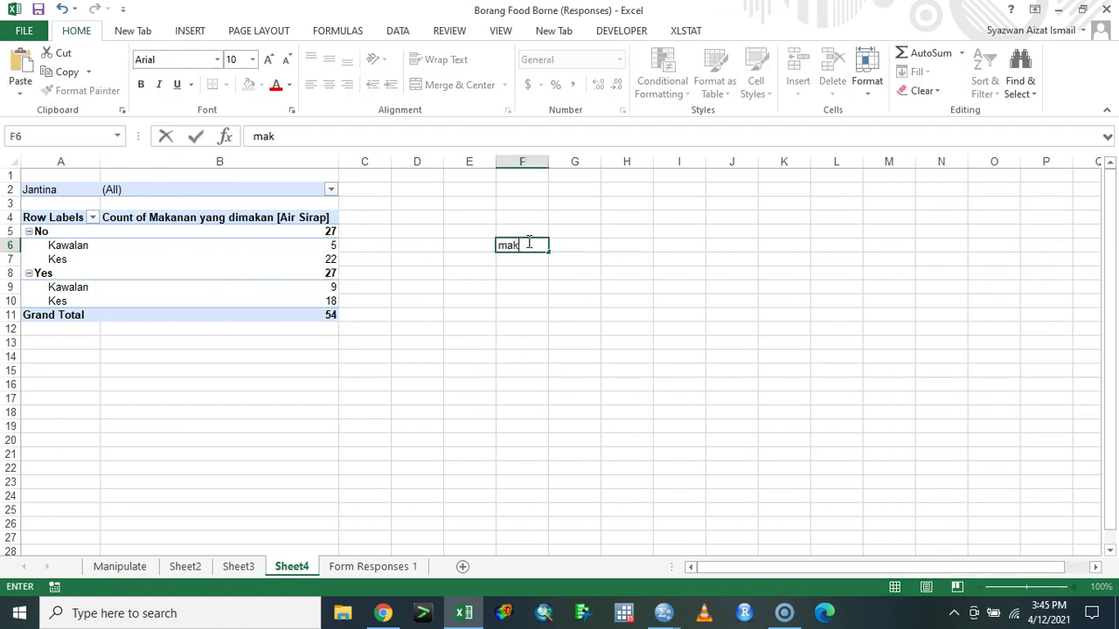
{"action": "key", "text": "Return"}
{"action": "type", "text": "x"}
{"action": "key", "text": "Up"}
{"action": "key", "text": "Up"}
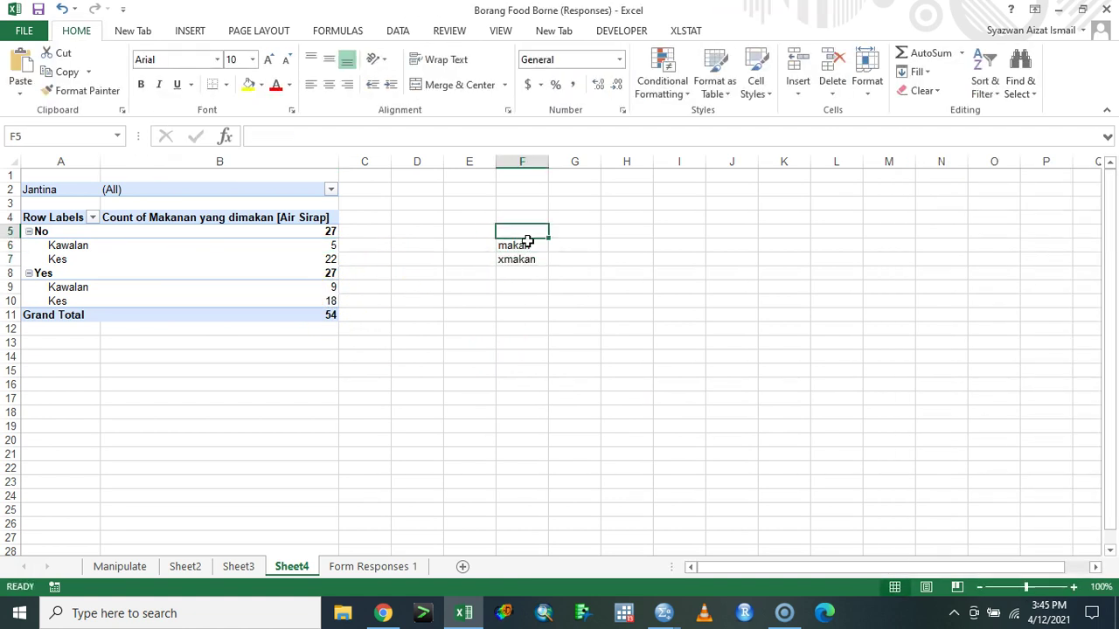
- Enter column headers kes and kawalan in G5:H5, replacing the initial sakit/xsakit headers
{"action": "key", "text": "Right"}
{"action": "type", "text": "sakit"}
{"action": "key", "text": "Tab"}
{"action": "type", "text": "x"}
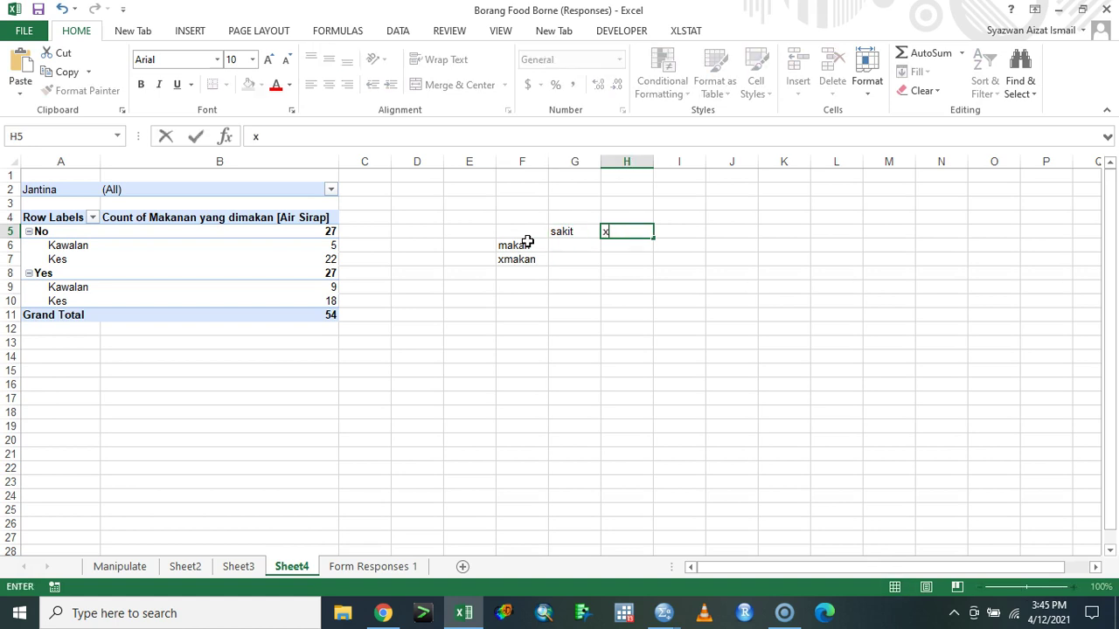
{"action": "type", "text": "sakit"}
{"action": "key", "text": "Return"}
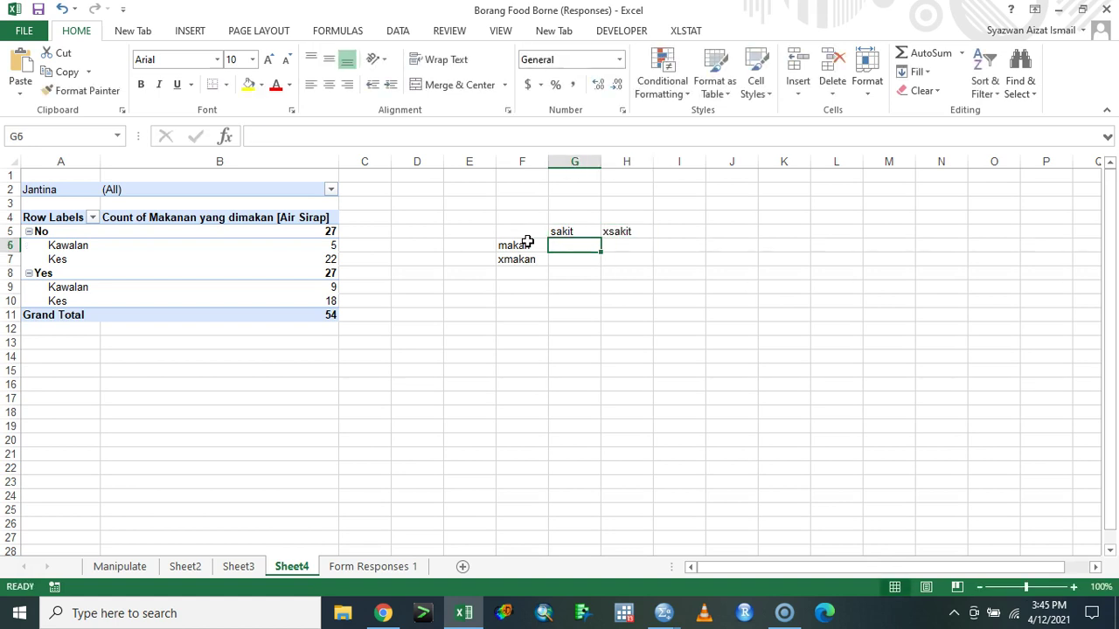
{"action": "type", "text": "5"}
{"action": "key", "text": "Tab"}
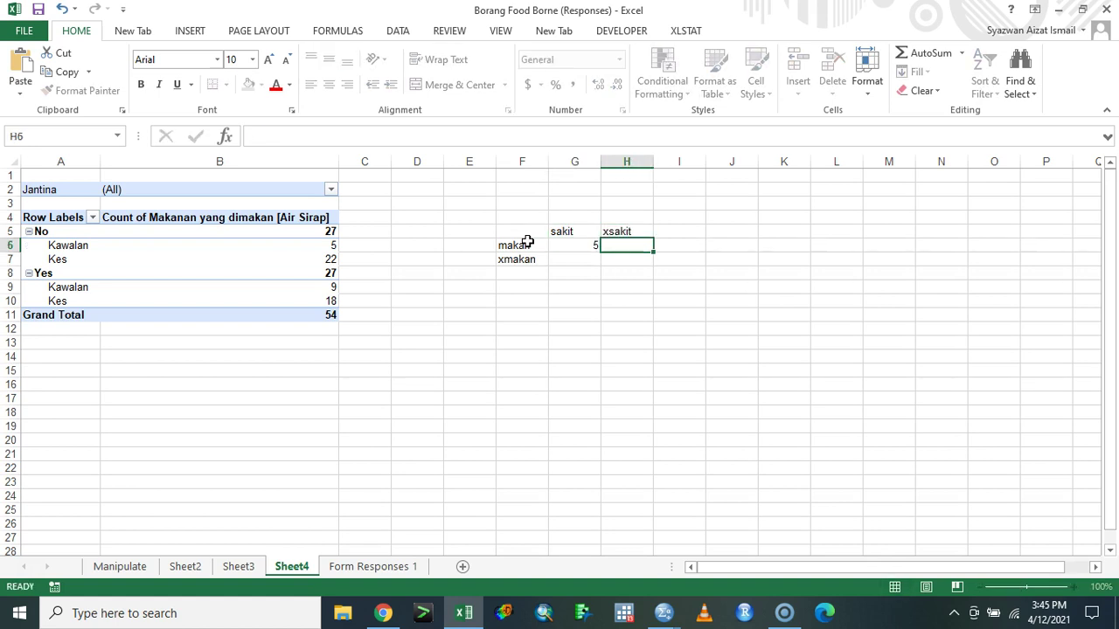
{"action": "key", "text": "Left"}
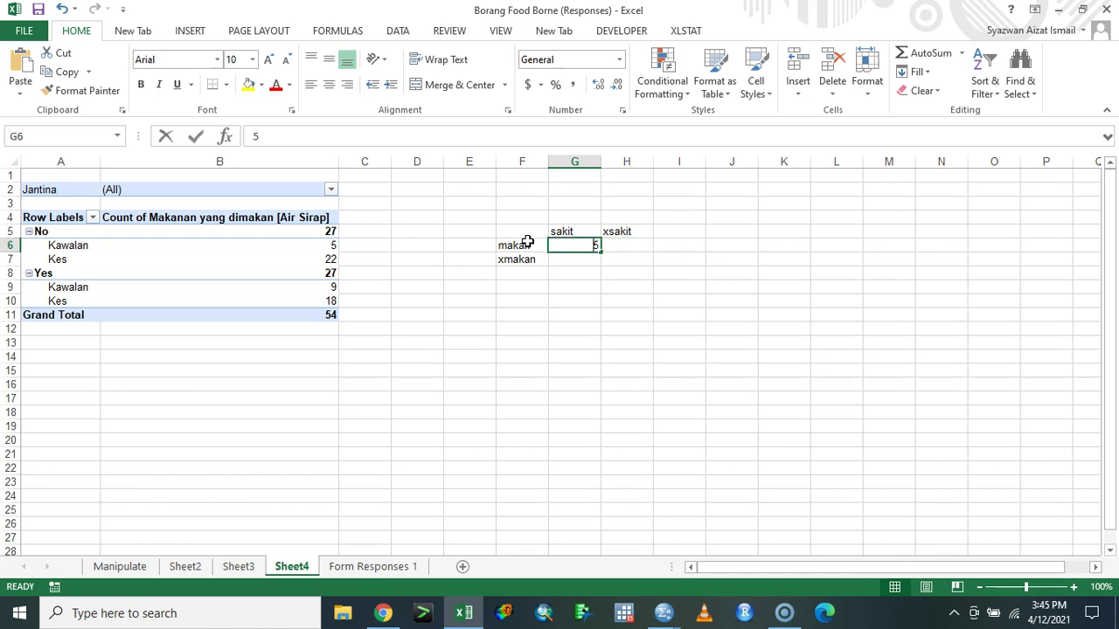
{"action": "key", "text": "BackSpace"}
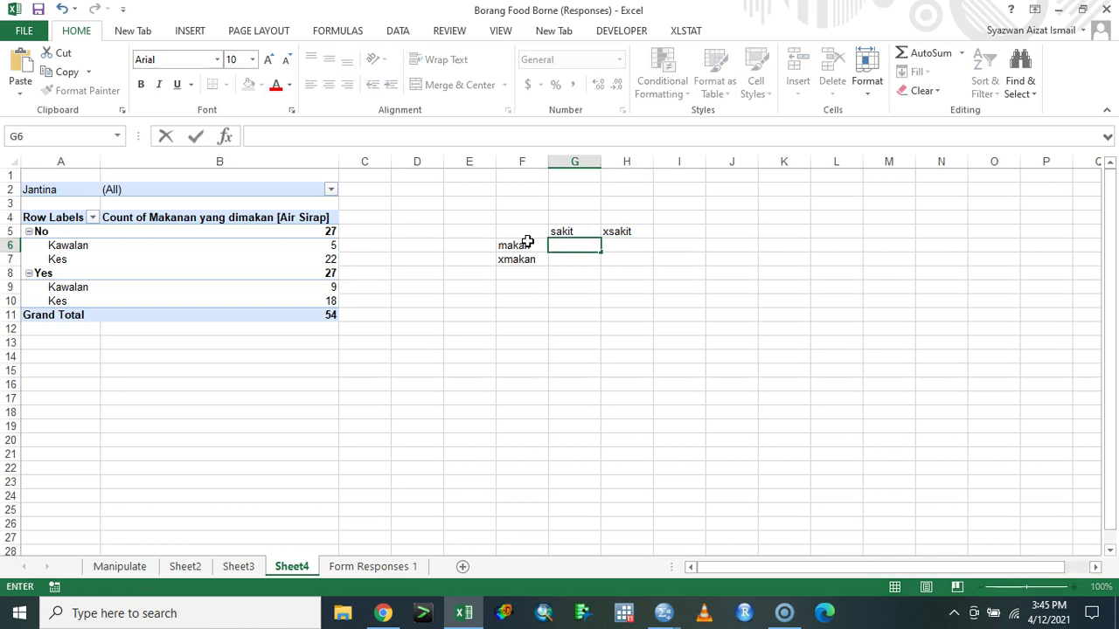
{"action": "key", "text": "Up"}
{"action": "type", "text": "kes"}
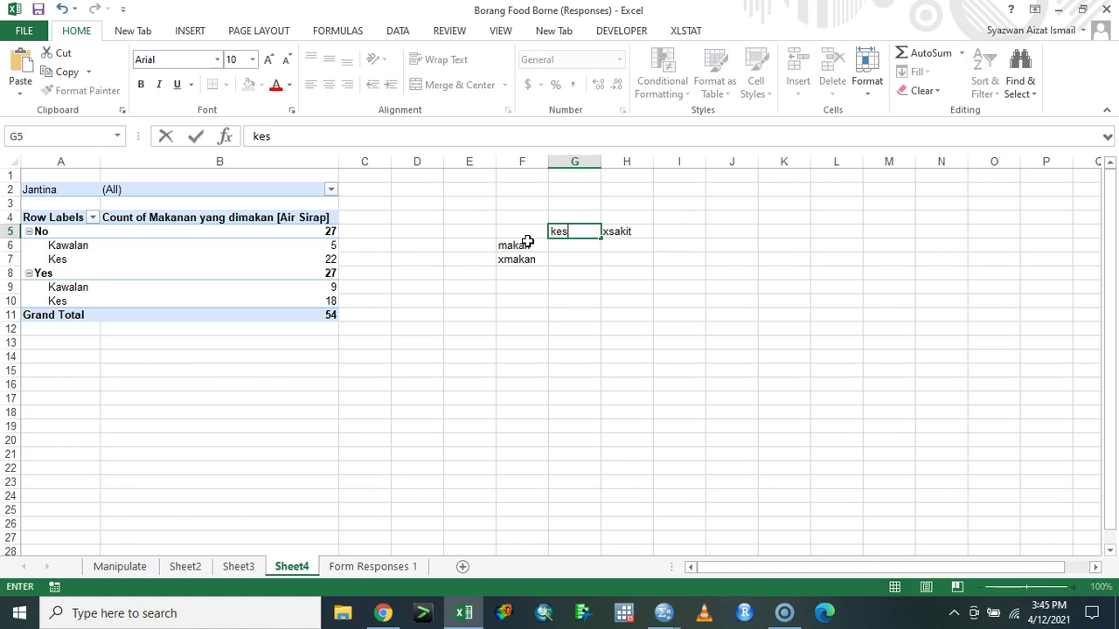
{"action": "key", "text": "Tab"}
{"action": "type", "text": "kawal"}
{"action": "key", "text": "Return"}
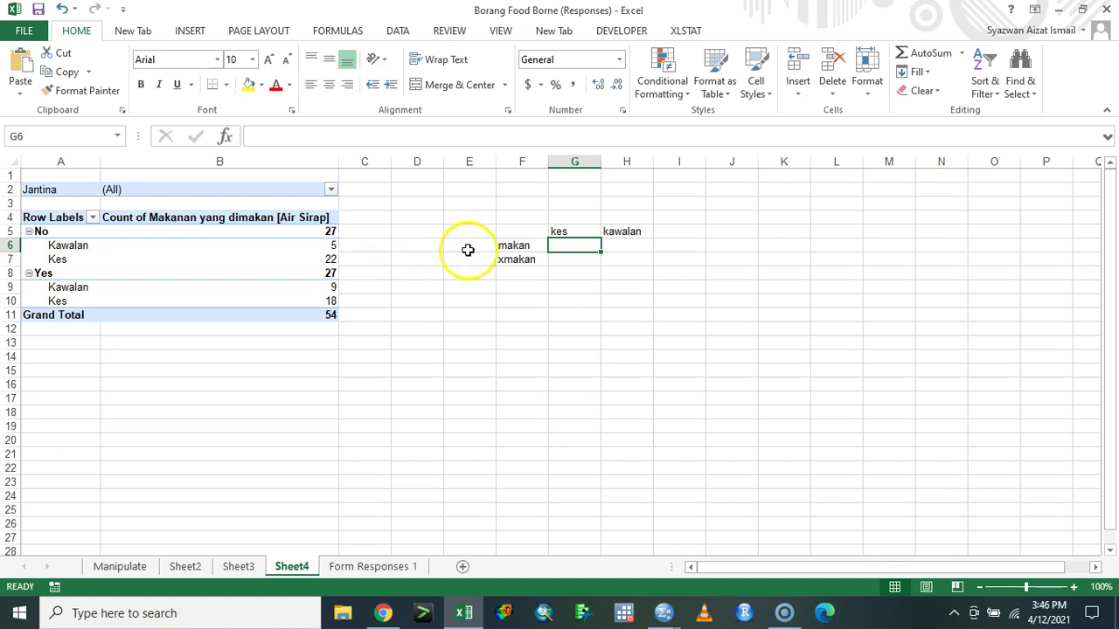
- Read the pivot counts and enter 18 for makan under kes
{"action": "left_click", "coordinate": [79, 287]}
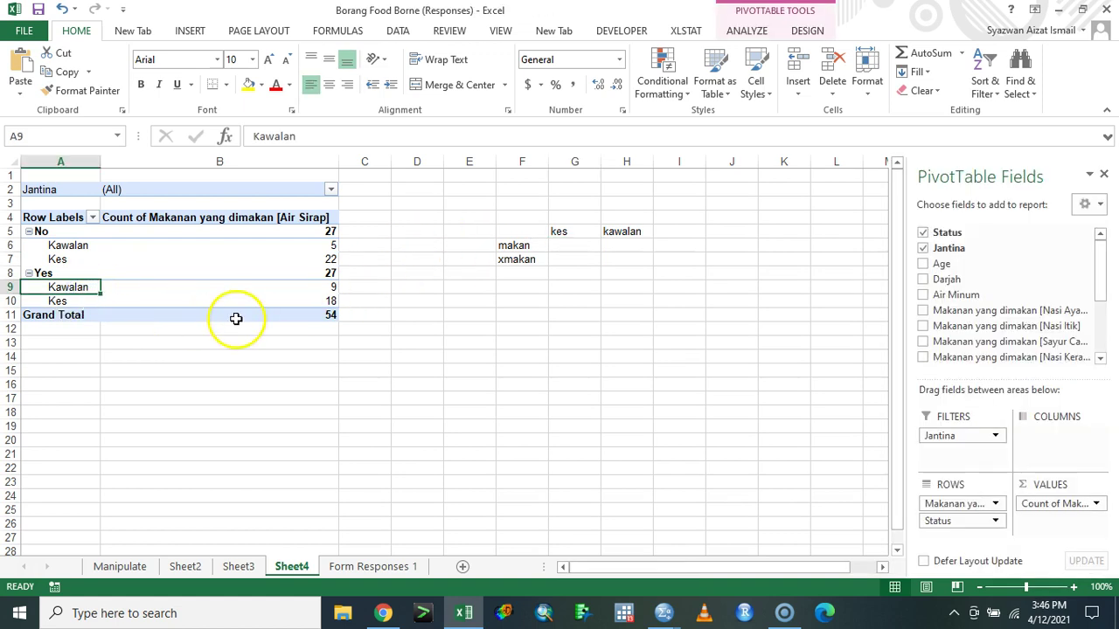
{"action": "left_click", "coordinate": [273, 260]}
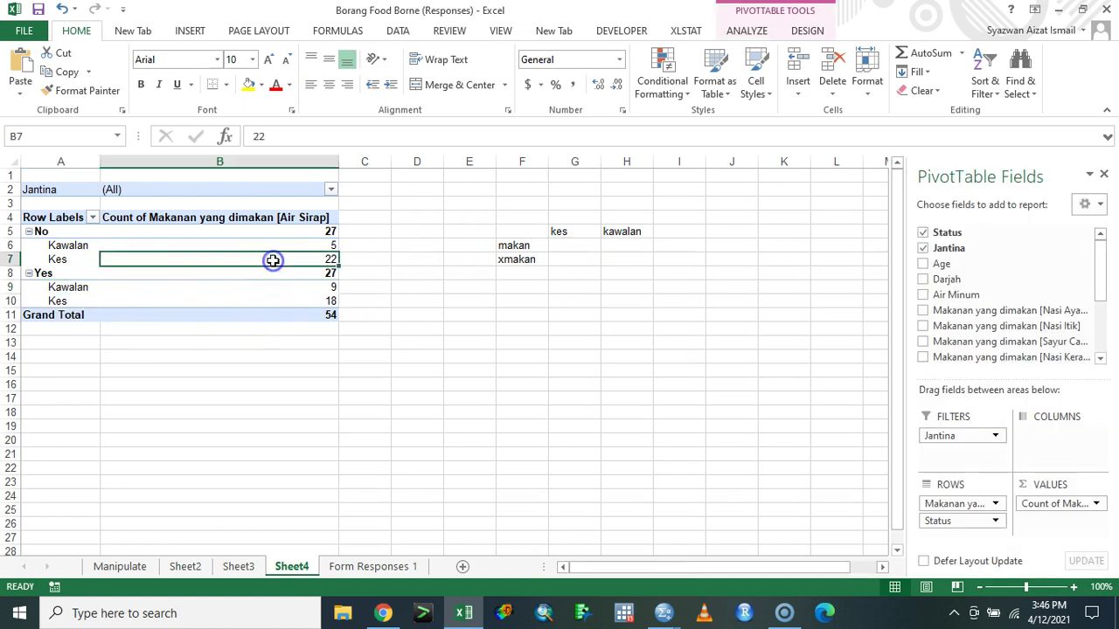
{"action": "left_click", "coordinate": [229, 300]}
{"action": "left_click", "coordinate": [283, 302]}
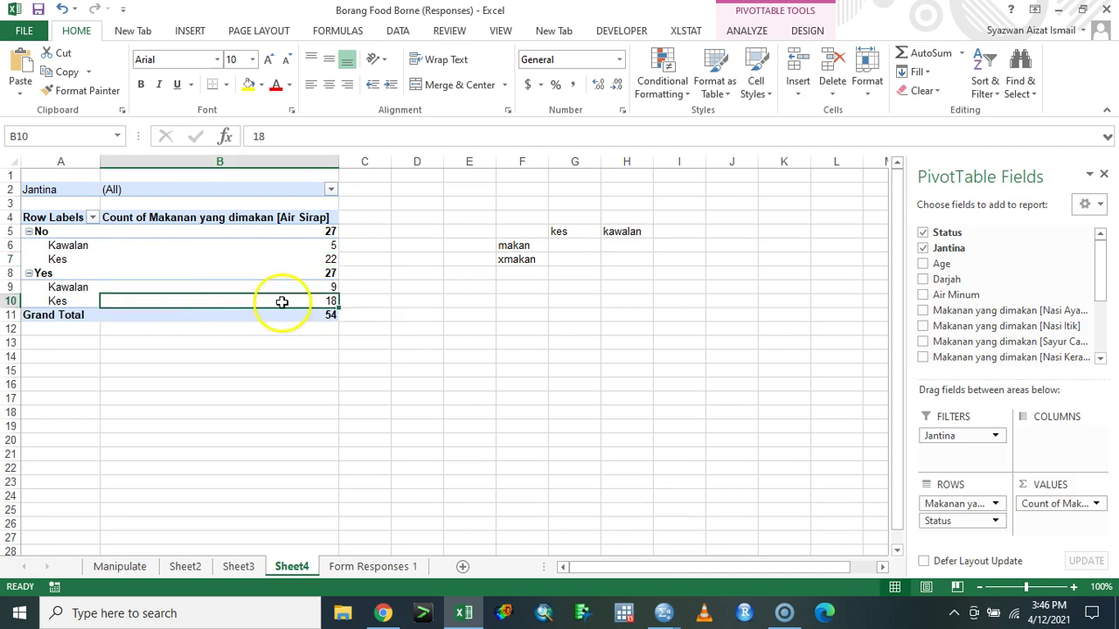
{"action": "left_click", "coordinate": [574, 252]}
{"action": "type", "text": "18"}
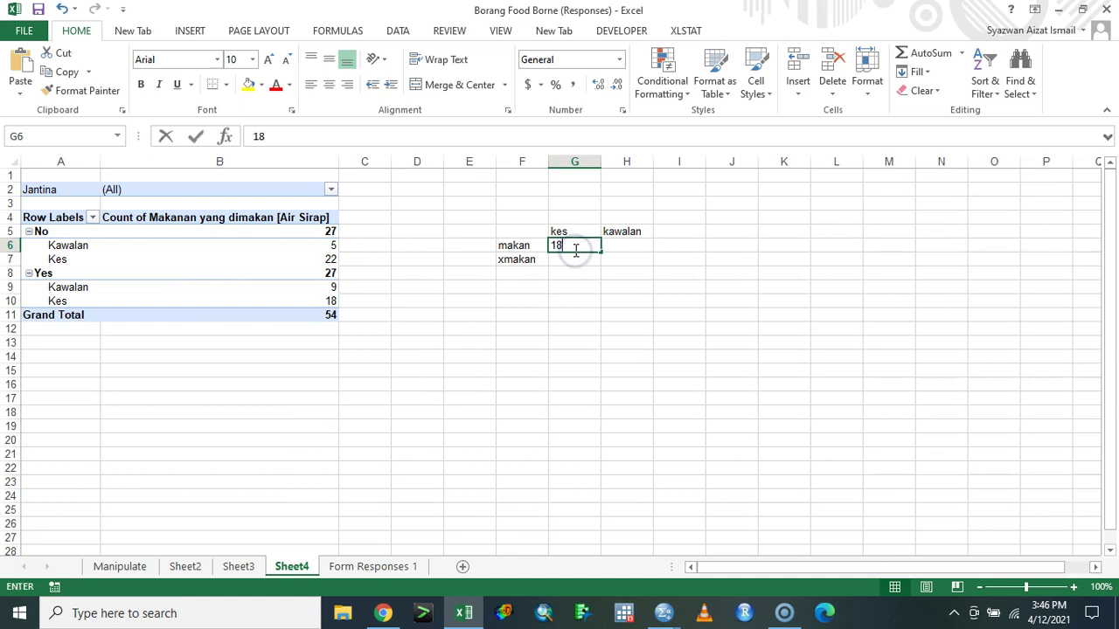
{"action": "key", "text": "Tab"}
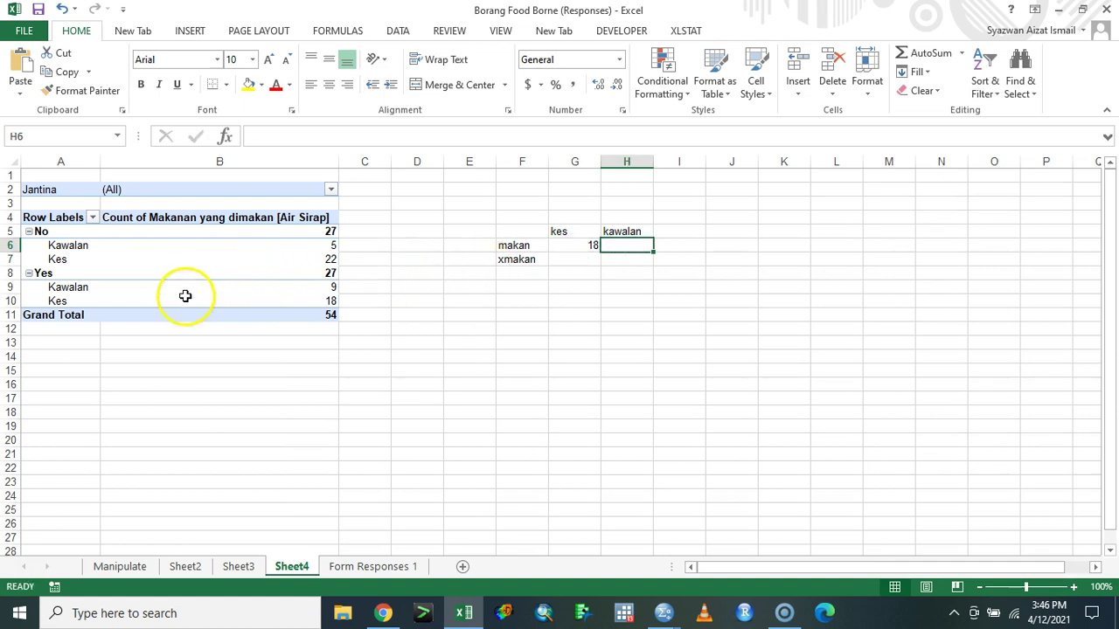
- Fill in 9 for makan under kawalan, and 22 and 5 for xmakan under kes and kawalan
{"action": "left_click", "coordinate": [183, 289]}
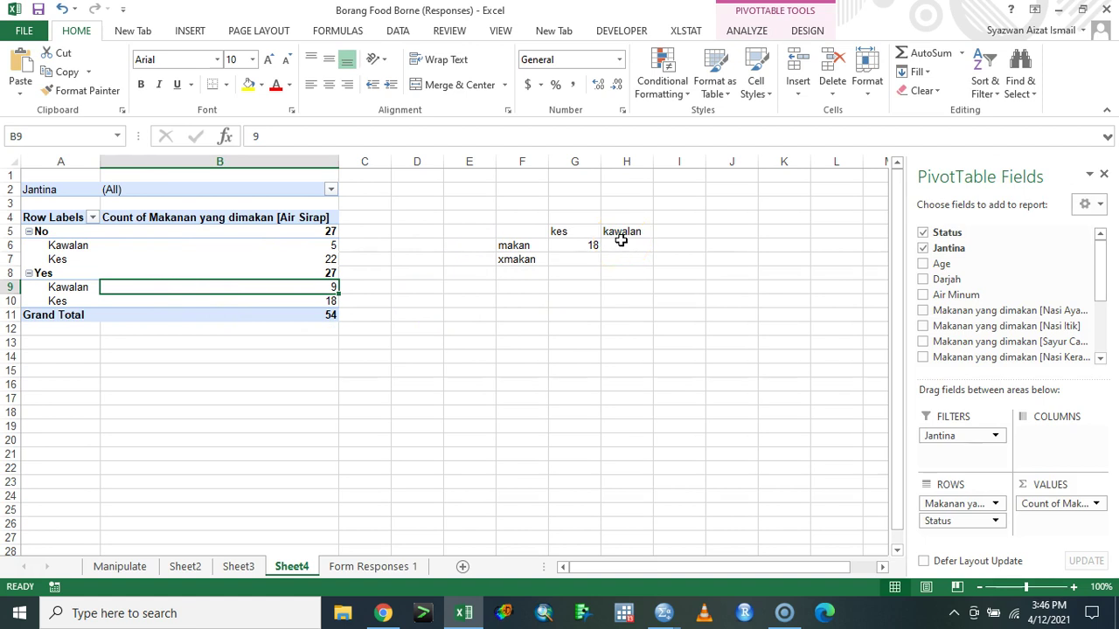
{"action": "left_click", "coordinate": [579, 262]}
{"action": "type", "text": "9"}
{"action": "left_click", "coordinate": [609, 247]}
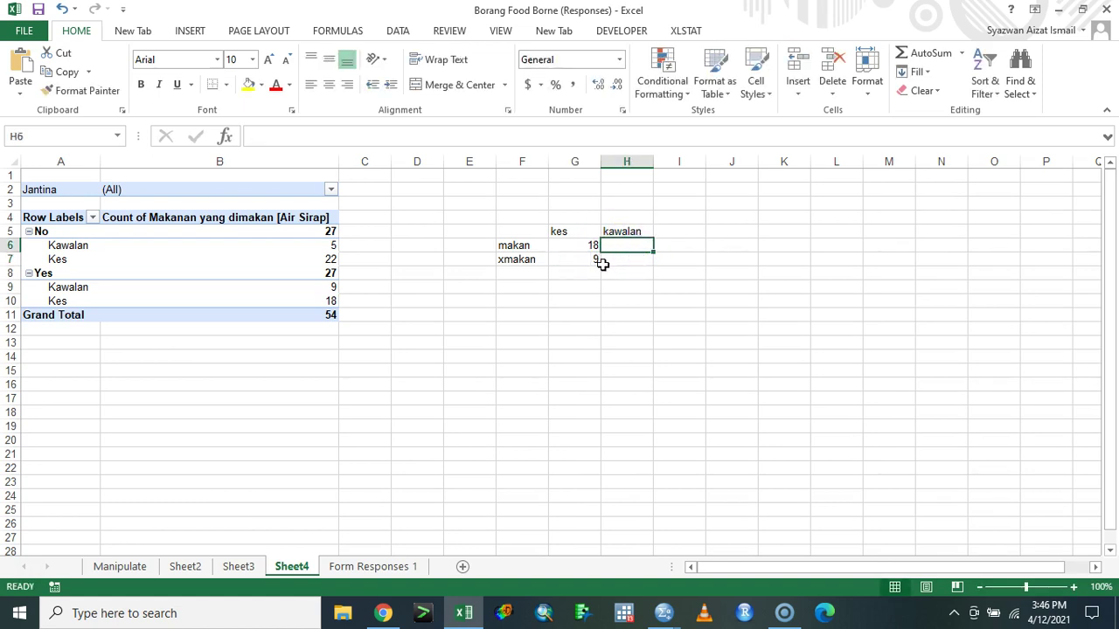
{"action": "left_click", "coordinate": [598, 260]}
{"action": "type", "text": "="}
{"action": "key", "text": "BackSpace"}
{"action": "left_click", "coordinate": [637, 247]}
{"action": "type", "text": "9"}
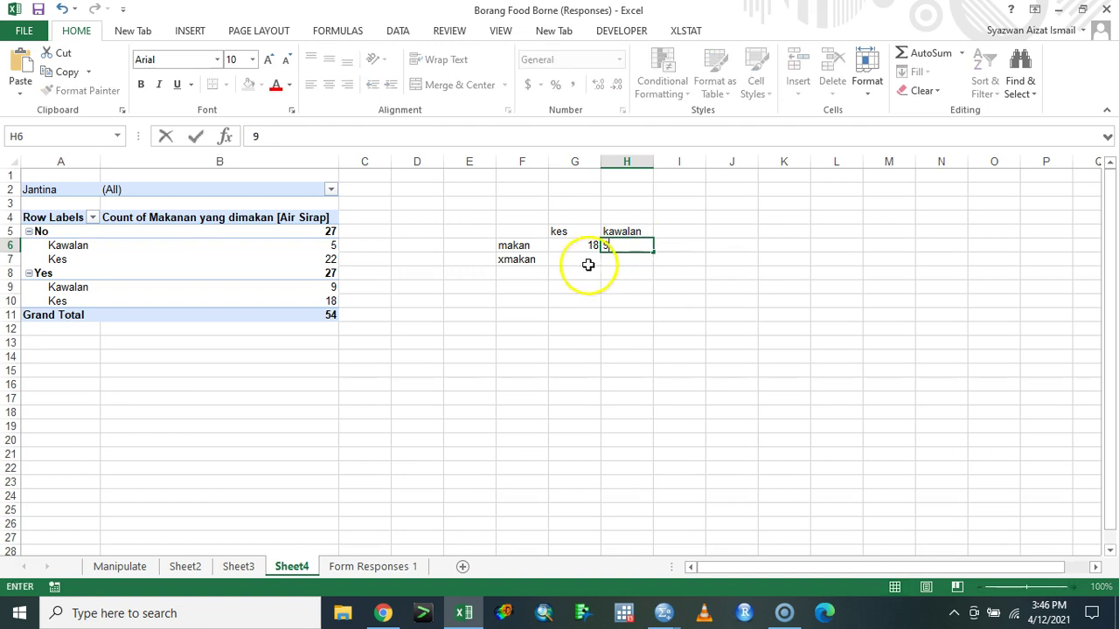
{"action": "left_click", "coordinate": [583, 265]}
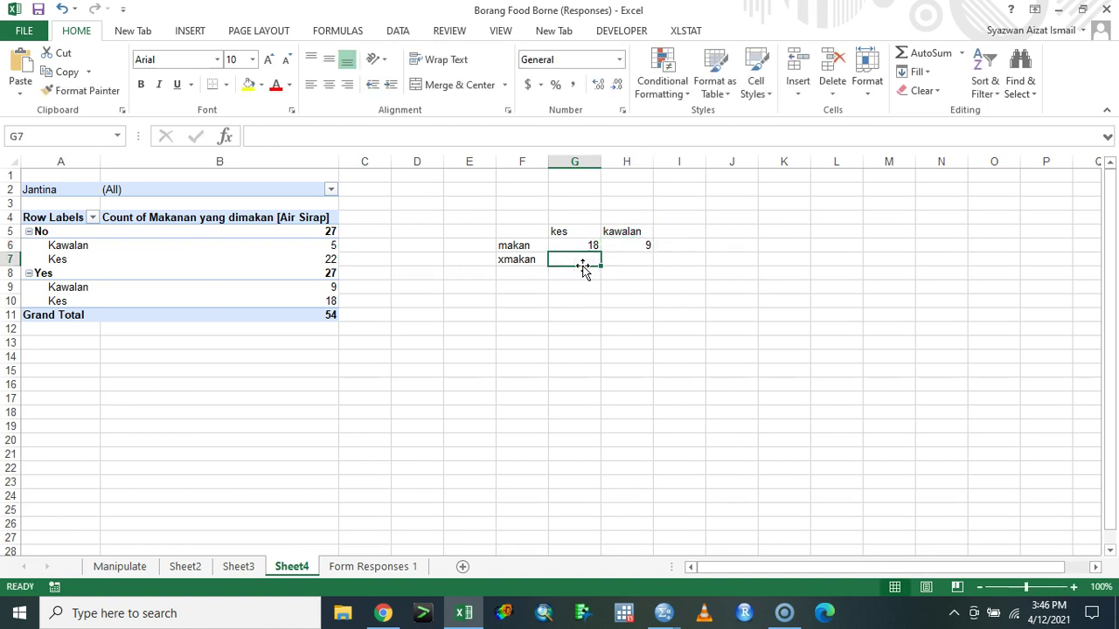
{"action": "type", "text": "22"}
{"action": "left_click", "coordinate": [640, 255]}
{"action": "type", "text": "5"}
{"action": "left_click", "coordinate": [577, 273]}
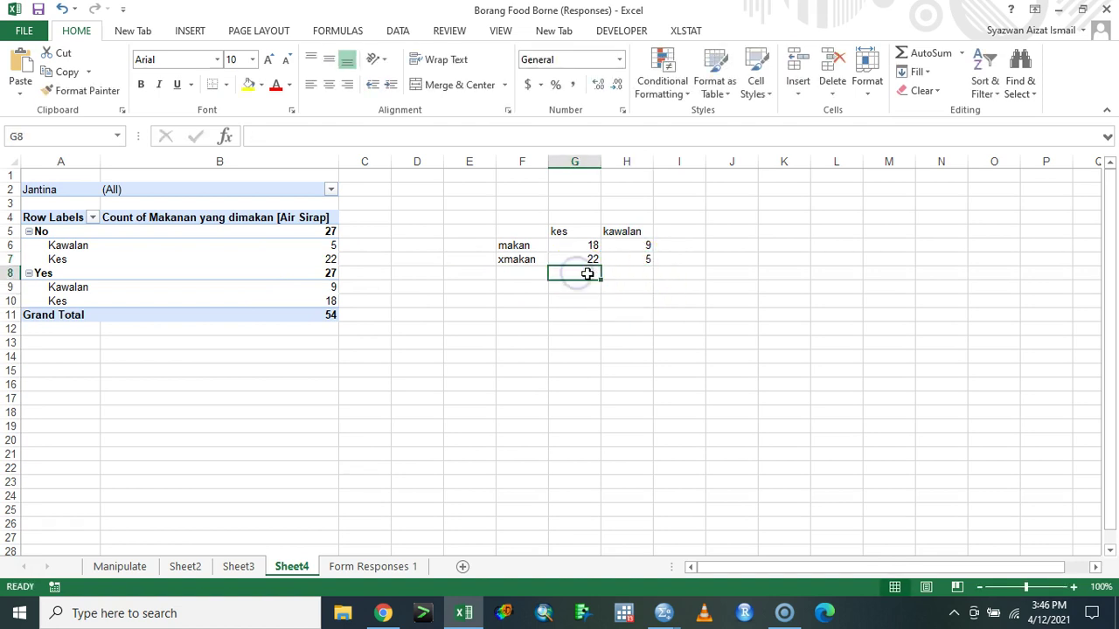
- Add column totals with =SUM(G6:G7) in G8, filled right to H8 (40 and 14)
{"action": "type", "text": "=sum("}
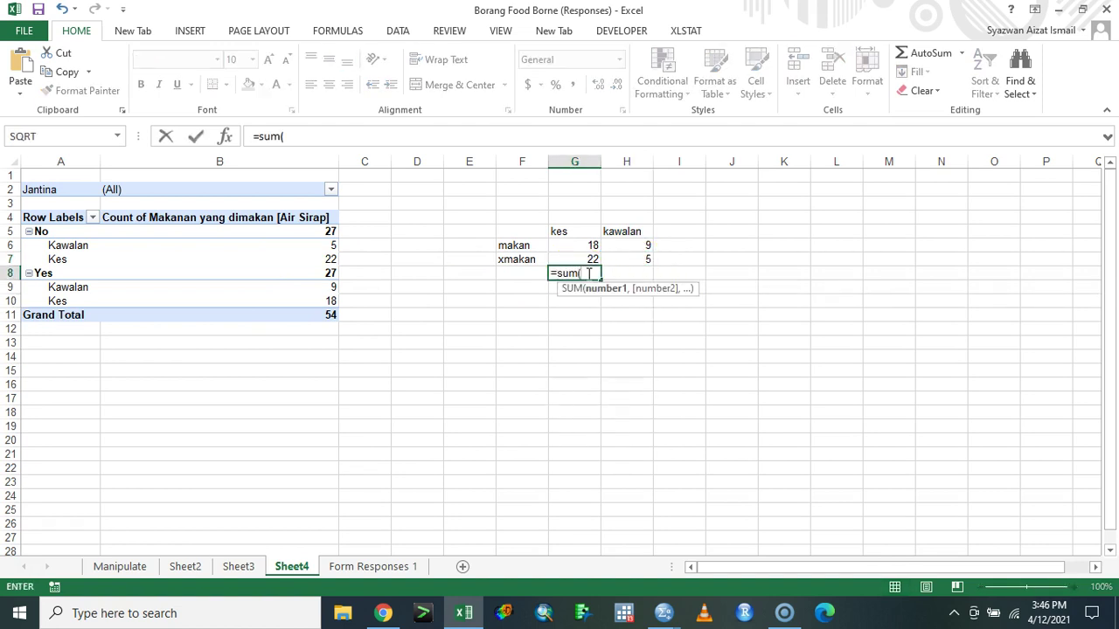
{"action": "left_click_drag", "start_coordinate": [592, 245], "coordinate": [597, 259]}
{"action": "key", "text": "Return"}
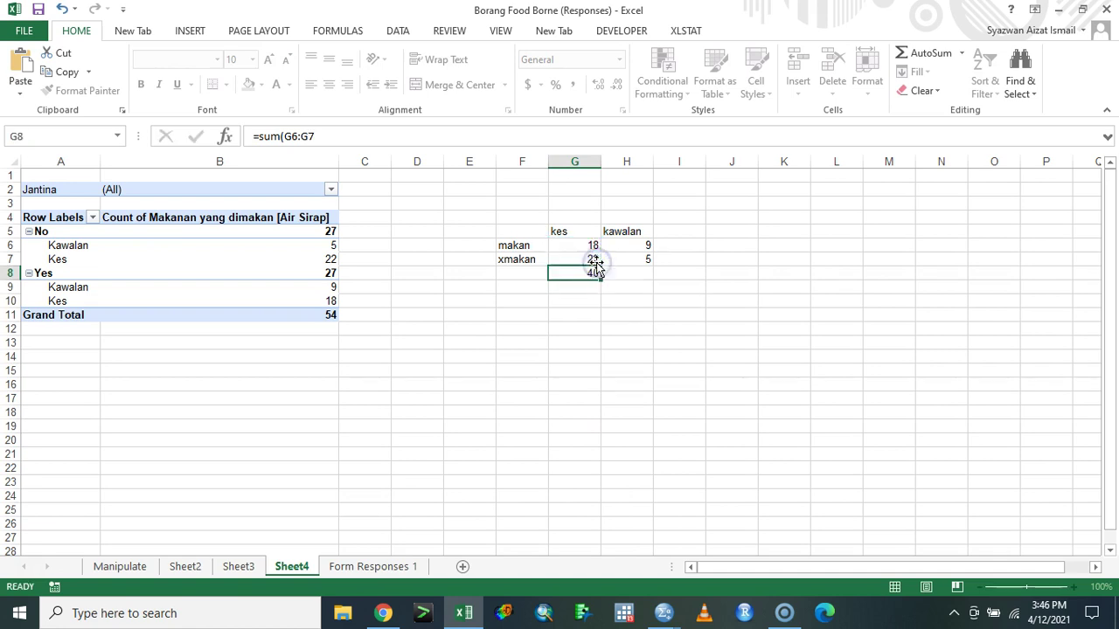
{"action": "left_click_drag", "start_coordinate": [602, 278], "coordinate": [647, 278]}
- Add row totals with =SUM(G6:H6) in I6, filled down to I8 (27, 27, grand total 54)
{"action": "left_click", "coordinate": [687, 248]}
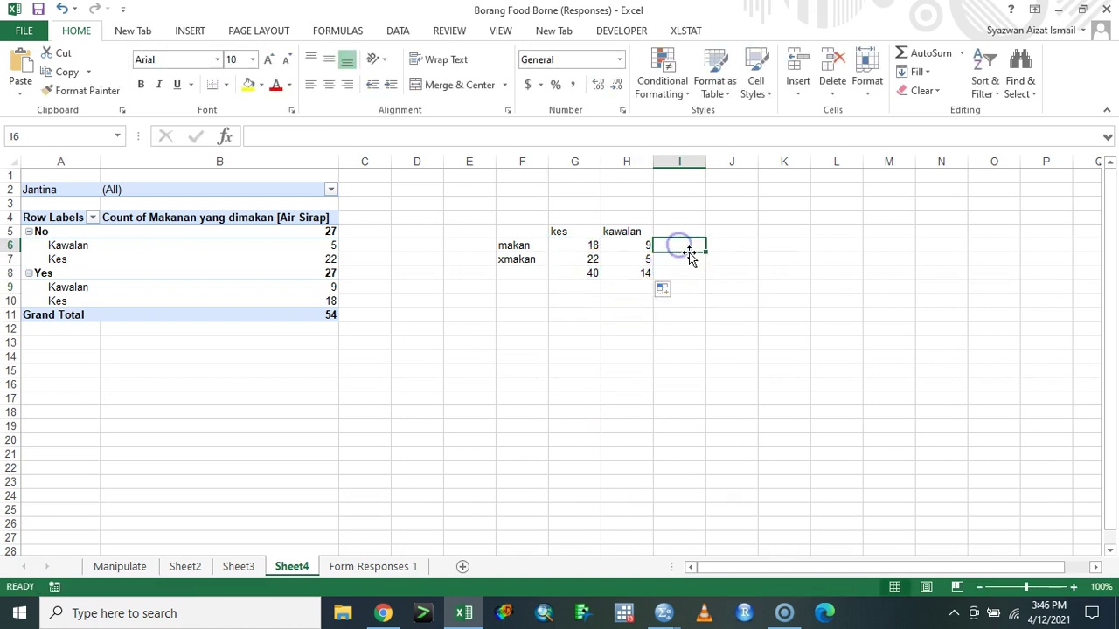
{"action": "type", "text": "=sum("}
{"action": "left_click_drag", "start_coordinate": [592, 244], "coordinate": [637, 245]}
{"action": "key", "text": "Return"}
{"action": "left_click", "coordinate": [675, 245]}
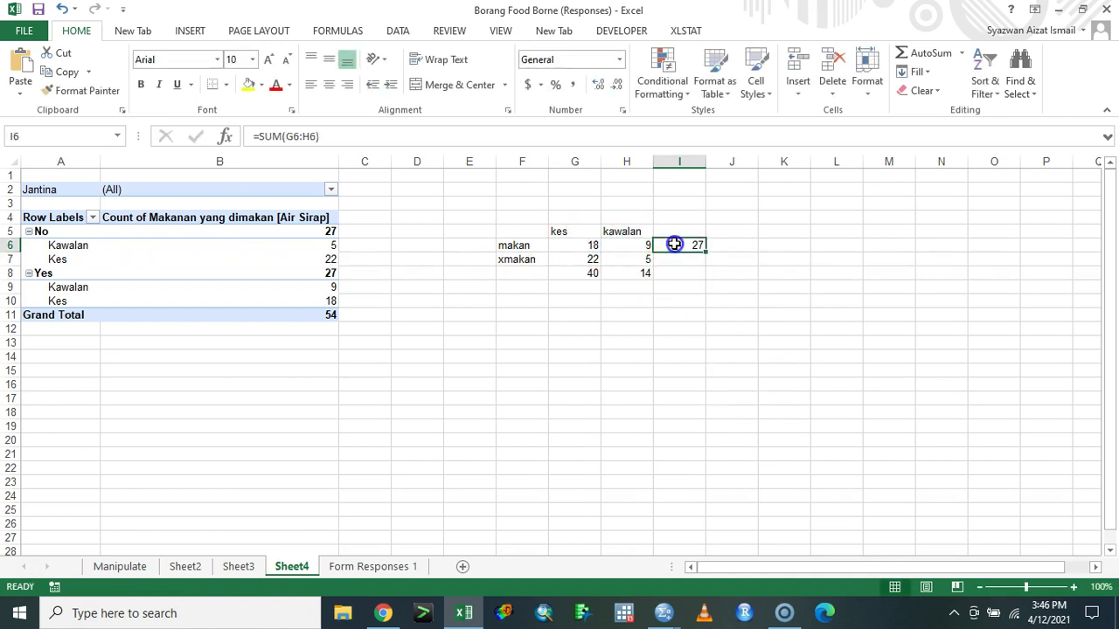
{"action": "left_click_drag", "start_coordinate": [705, 252], "coordinate": [706, 278]}
{"action": "left_click", "coordinate": [736, 285]}
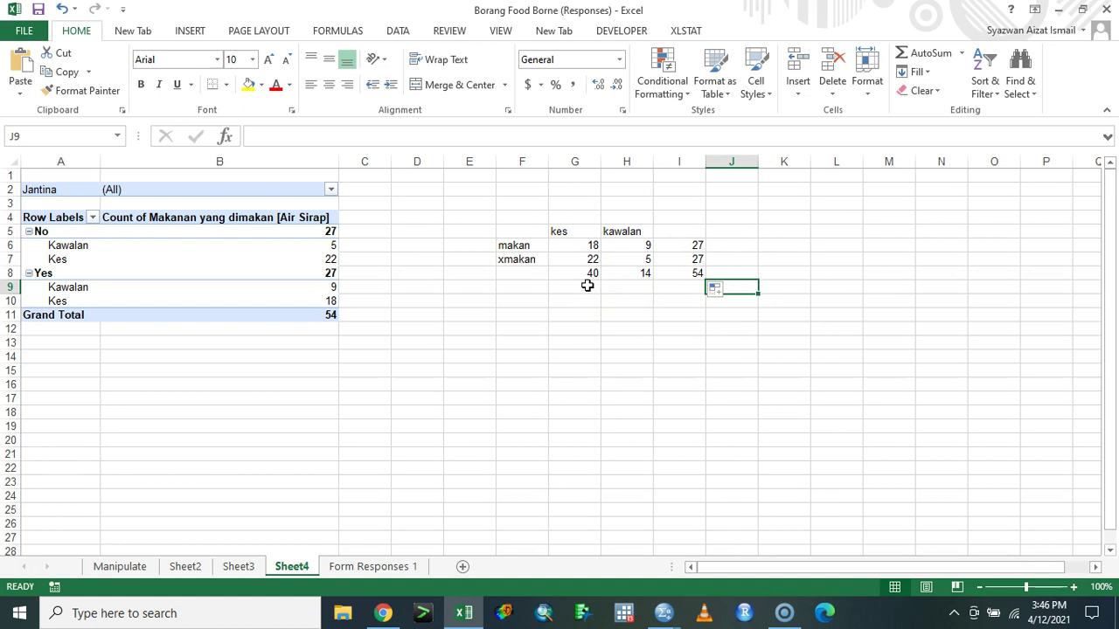
{"action": "left_click", "coordinate": [583, 316]}
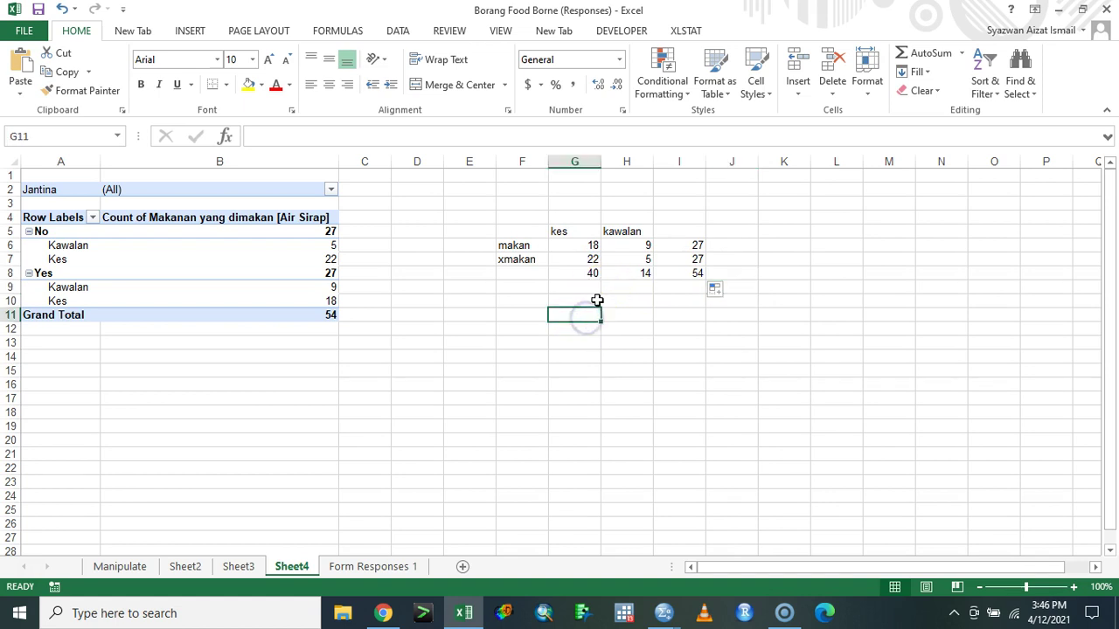